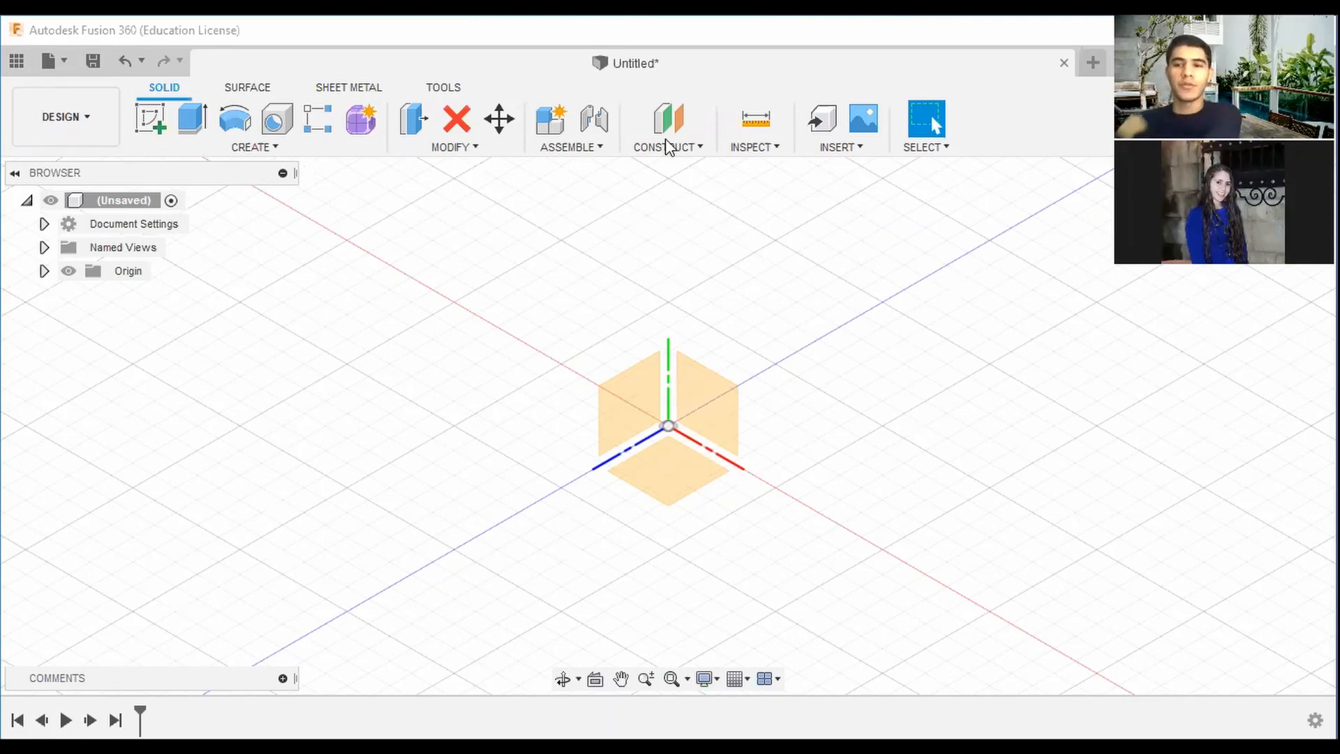
{"action": "left_click", "coordinate": [116, 270]}
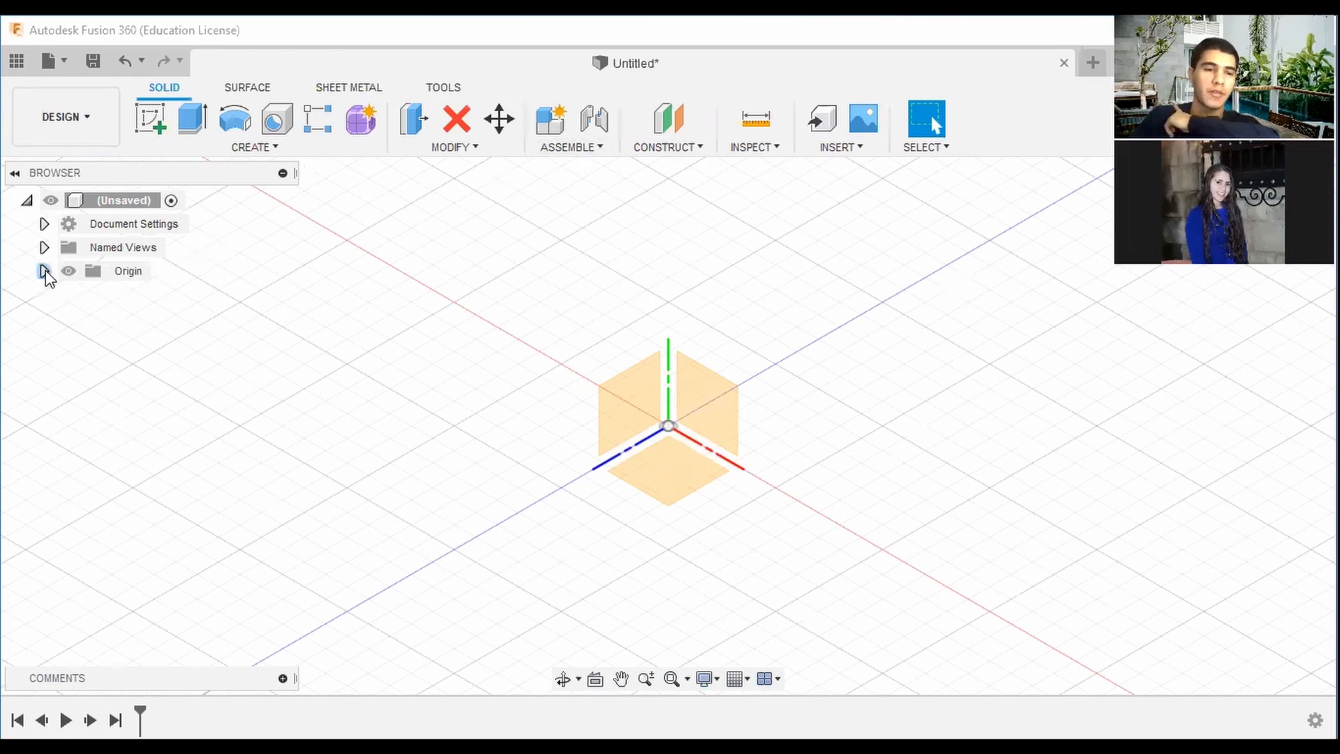
{"action": "left_click", "coordinate": [44, 271]}
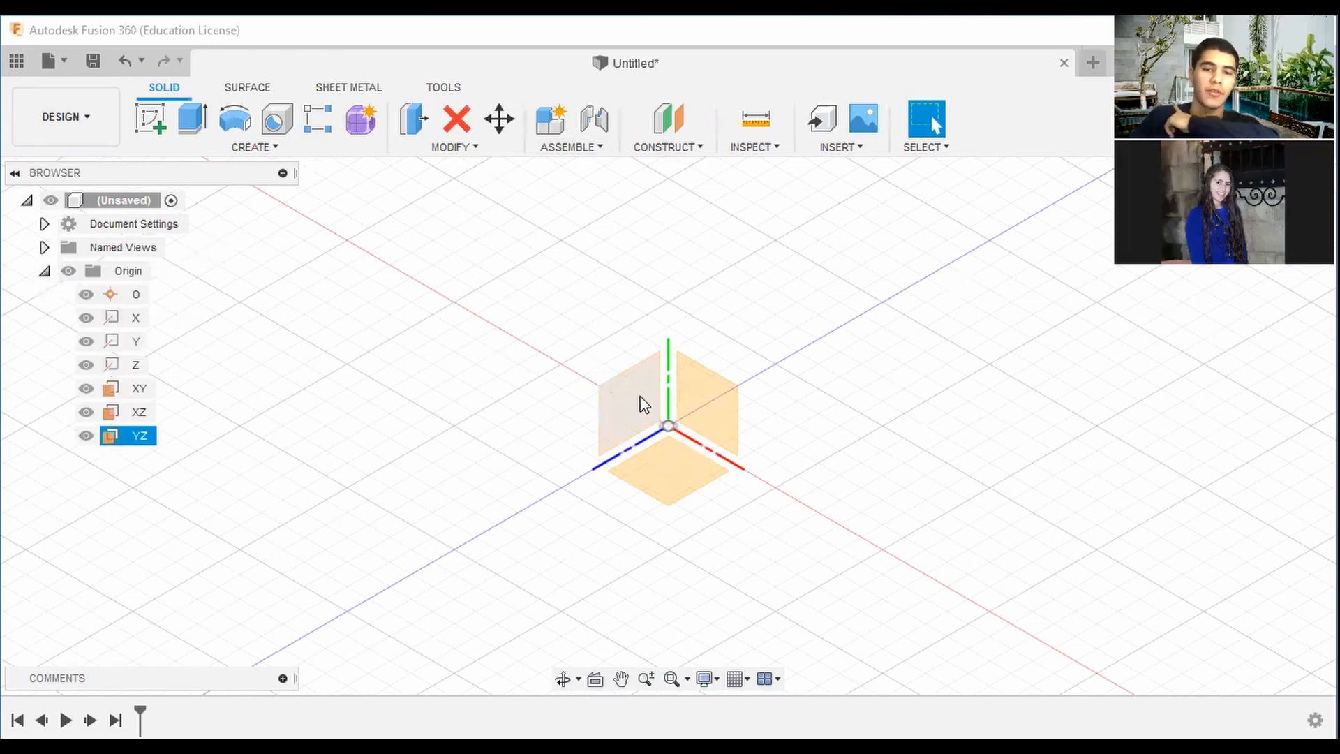
{"action": "left_click", "coordinate": [69, 271]}
{"action": "left_click", "coordinate": [69, 271]}
{"action": "left_click", "coordinate": [44, 270]}
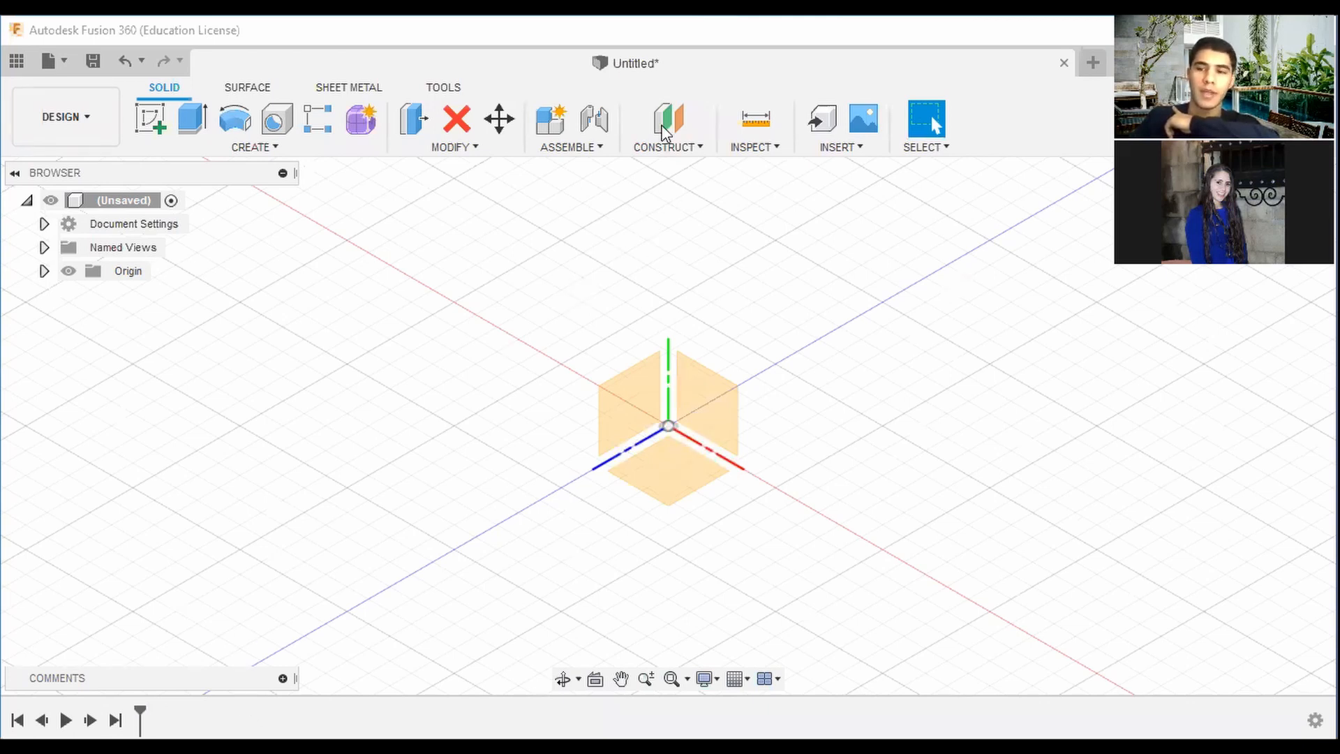
Insert the Kingdom_Key image as a canvas on the horizontal XZ origin plane
{"action": "left_click", "coordinate": [846, 148]}
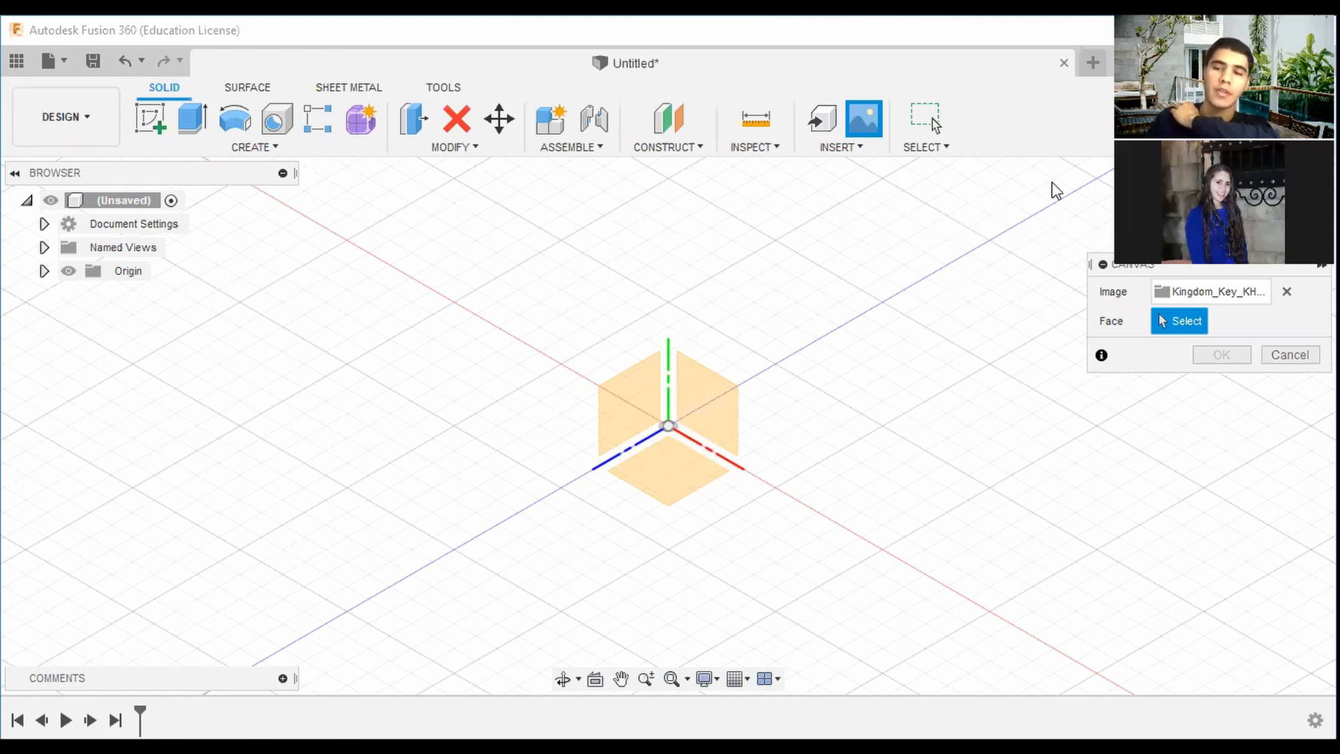
{"action": "left_click", "coordinate": [684, 467]}
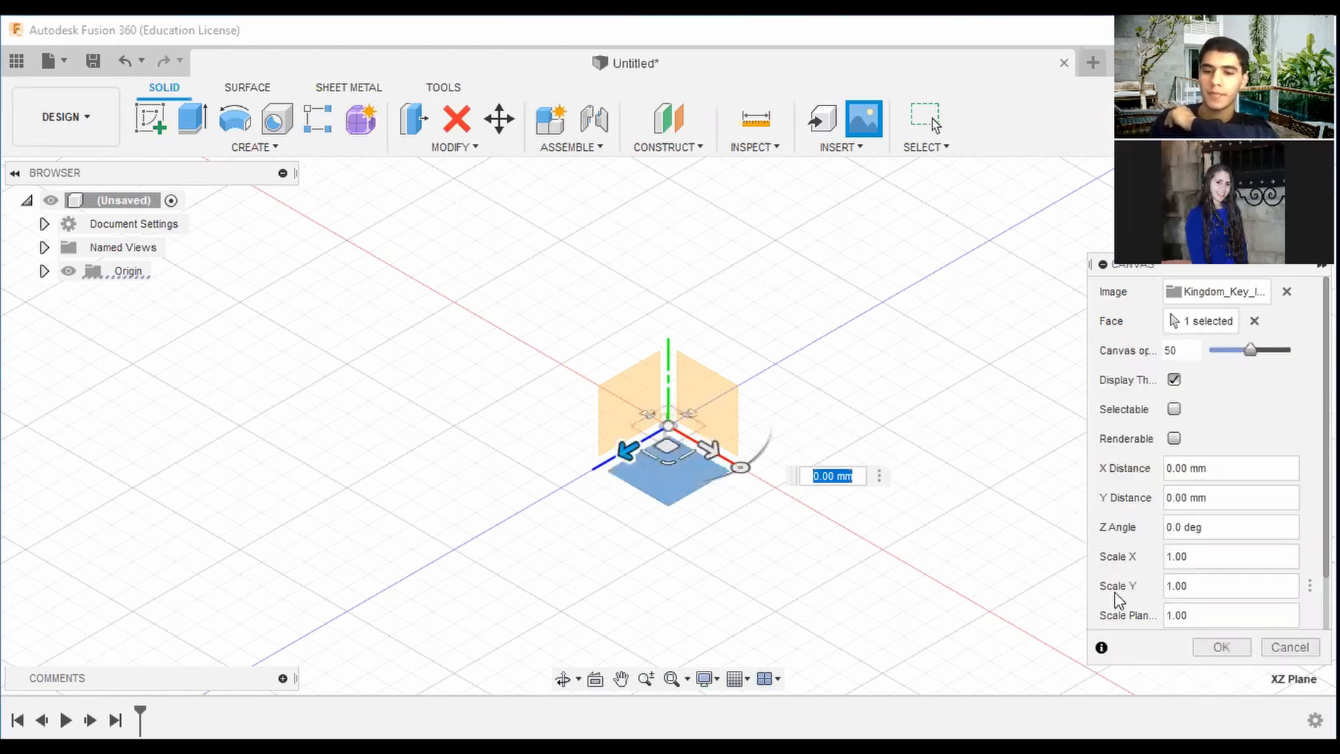
{"action": "middle_click_drag", "start_coordinate": [789, 342], "coordinate": [840, 434], "text": "shift"}
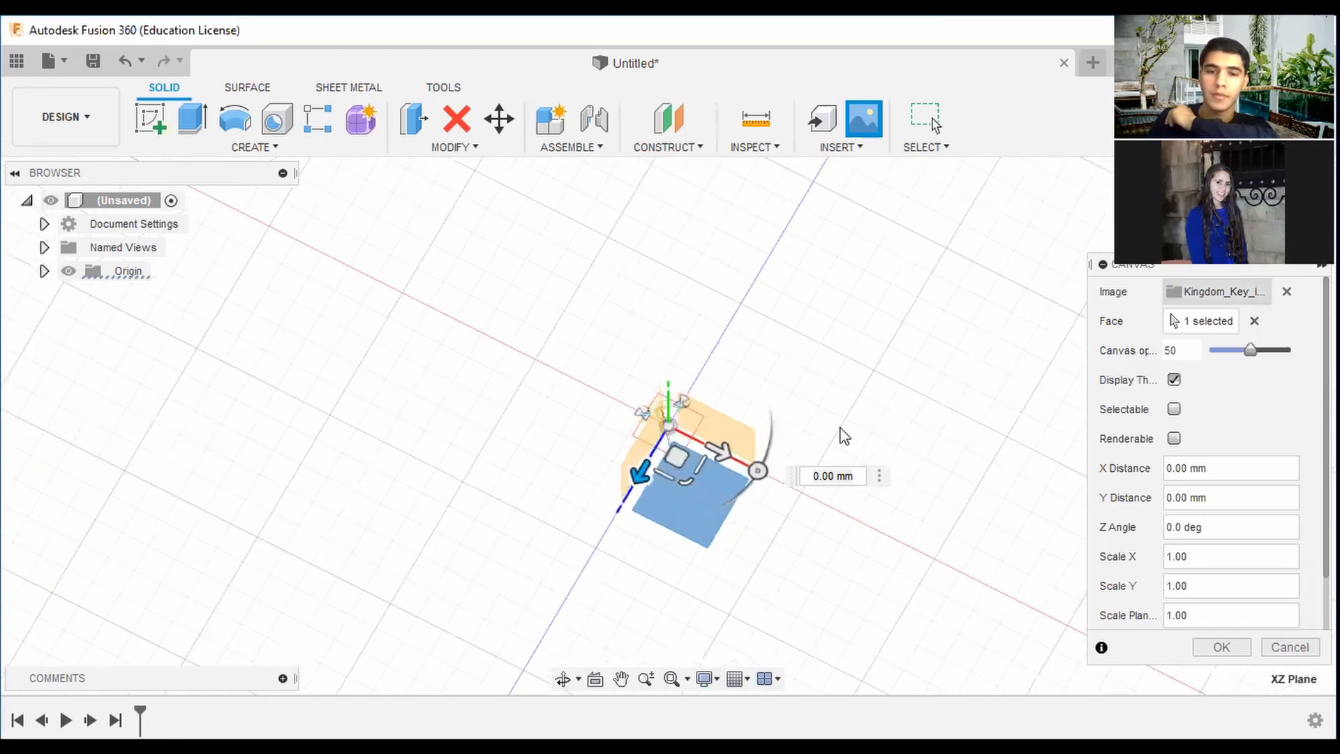
{"action": "scroll", "coordinate": [687, 427], "scroll_direction": "up", "scroll_amount": 6}
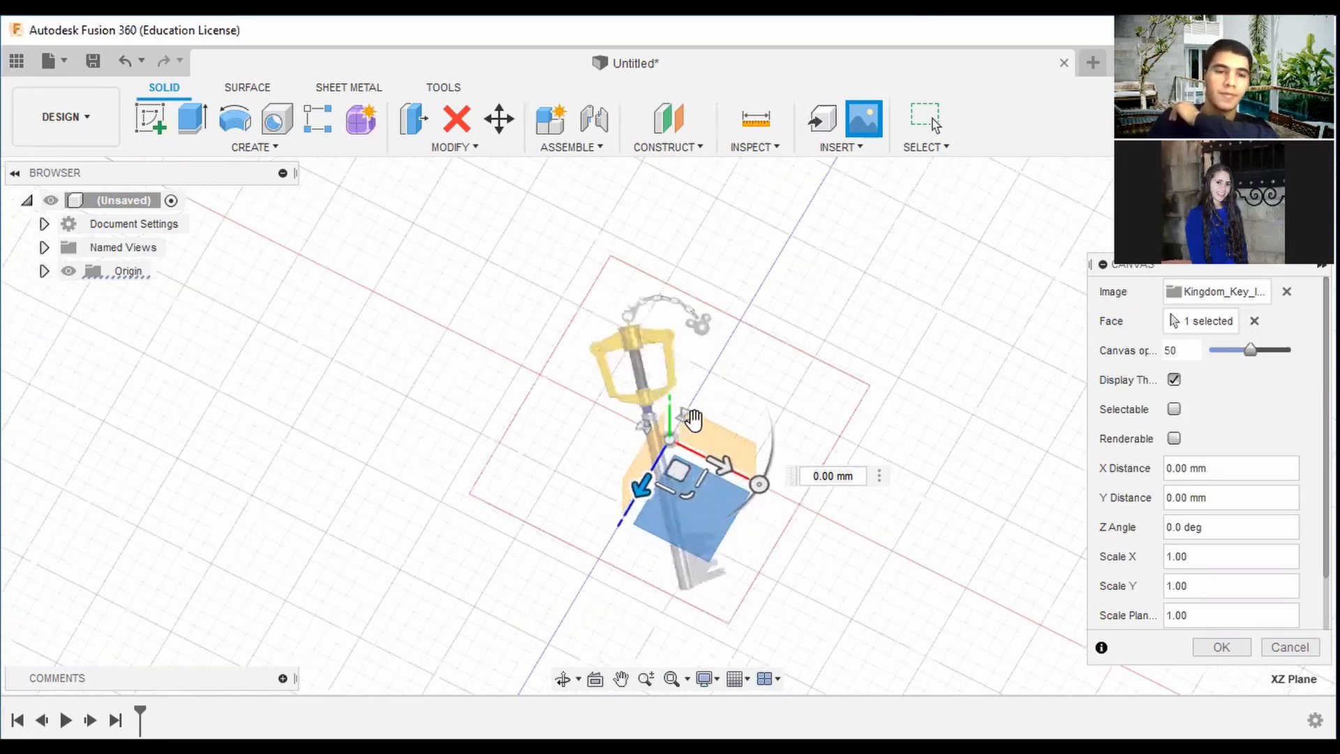
{"action": "scroll", "coordinate": [698, 426], "scroll_direction": "up", "scroll_amount": 2}
{"action": "middle_click_drag", "start_coordinate": [721, 425], "coordinate": [725, 338]}
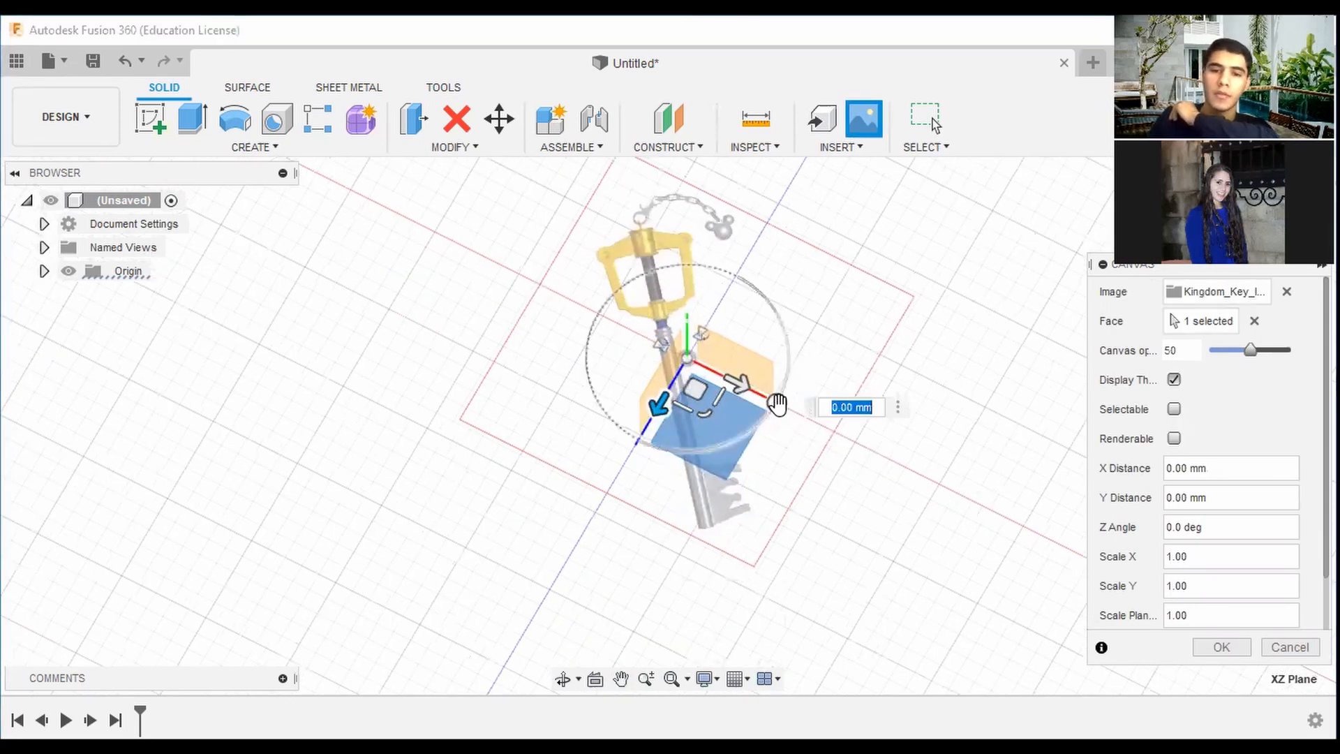
Rotate the key canvas -40 degrees about Z and shift it about -0.5 mm in X to line the shaft up with the axis
{"action": "left_click_drag", "start_coordinate": [777, 403], "coordinate": [724, 446]}
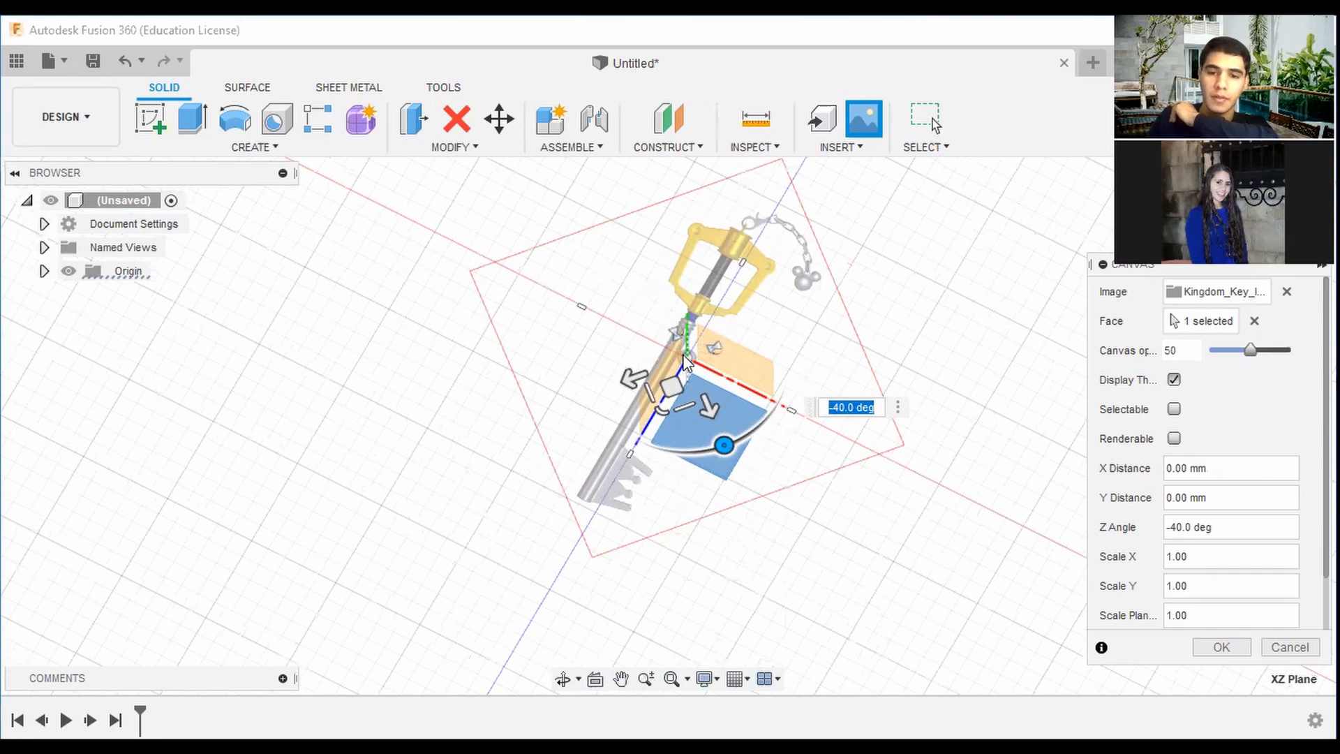
{"action": "scroll", "coordinate": [687, 358], "scroll_direction": "up", "scroll_amount": 2}
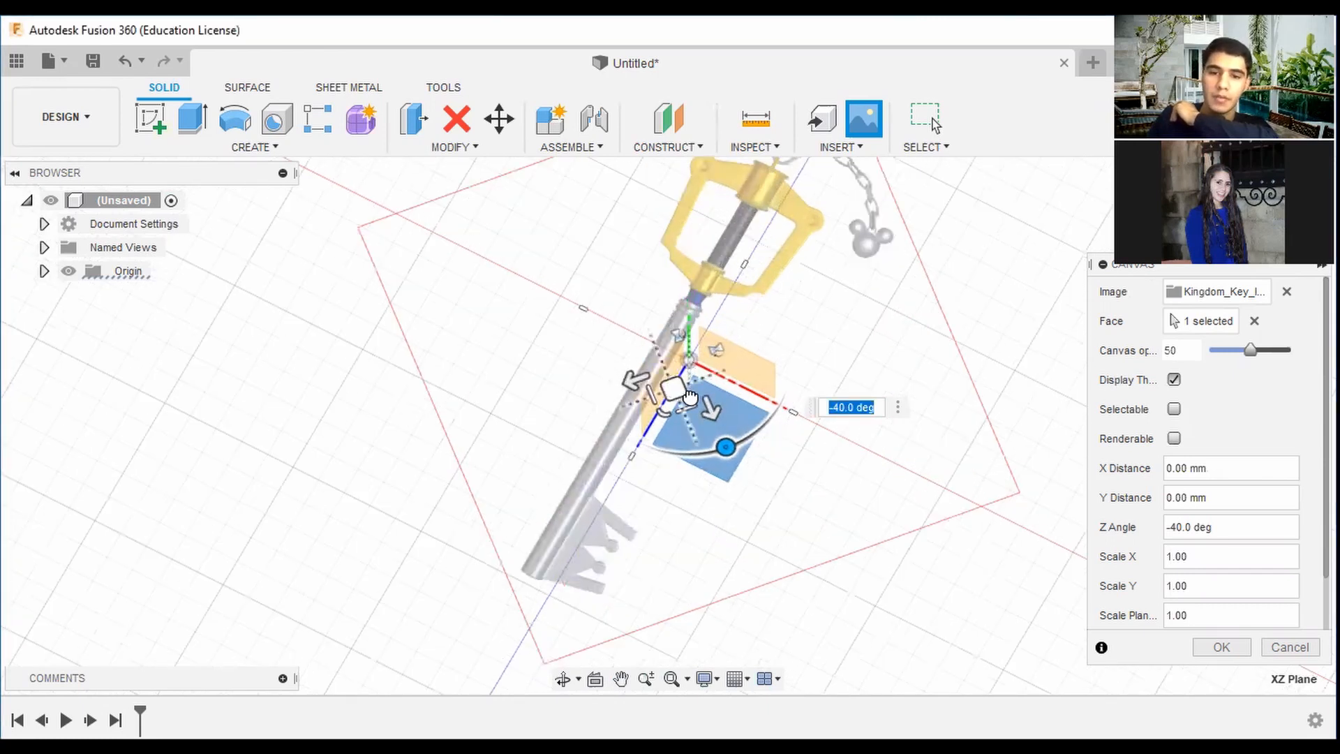
{"action": "left_click_drag", "start_coordinate": [672, 388], "coordinate": [691, 402]}
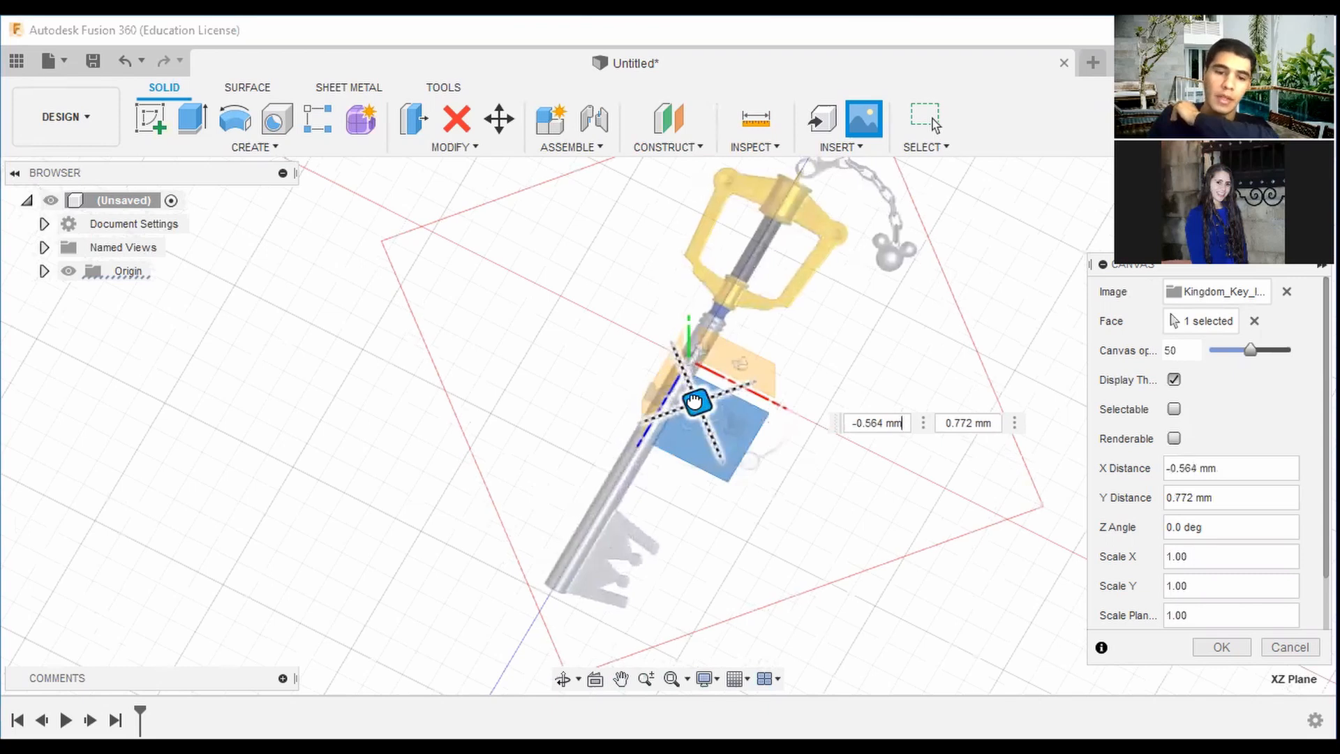
{"action": "left_click", "coordinate": [695, 401]}
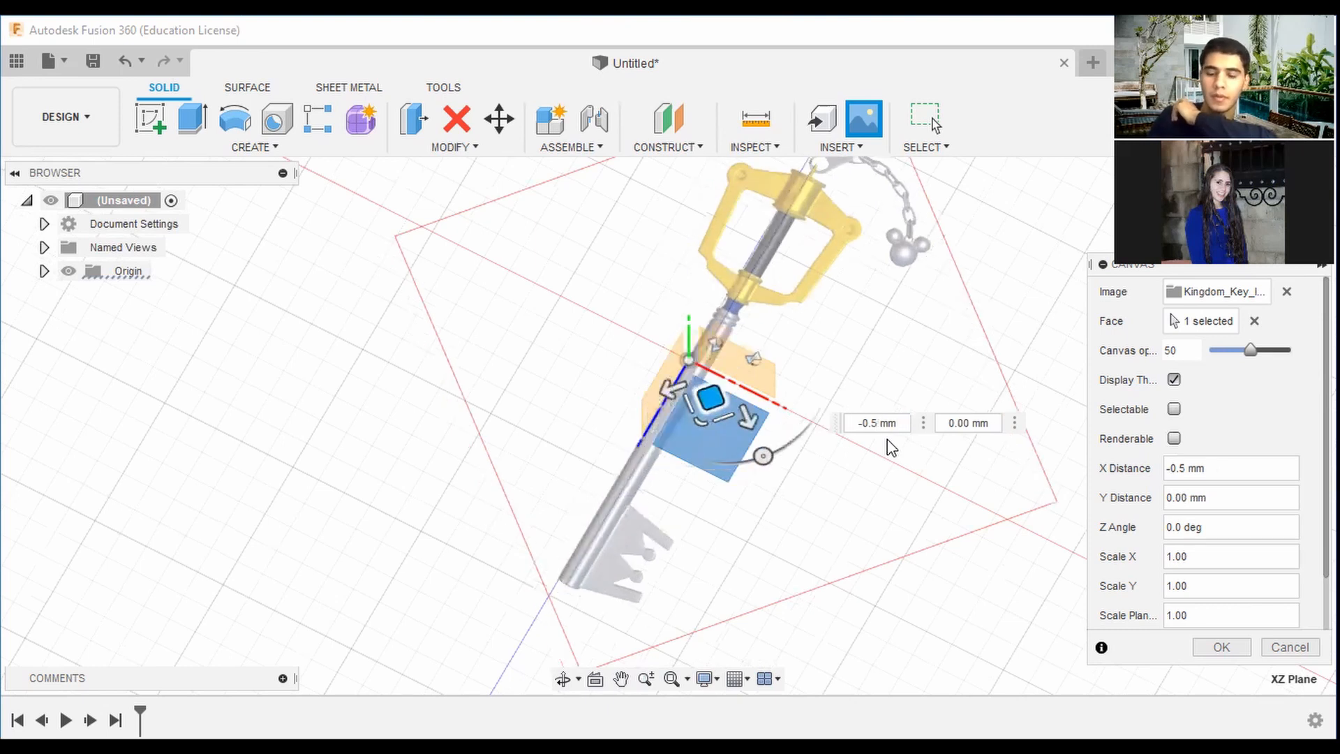
{"action": "left_click", "coordinate": [1222, 647]}
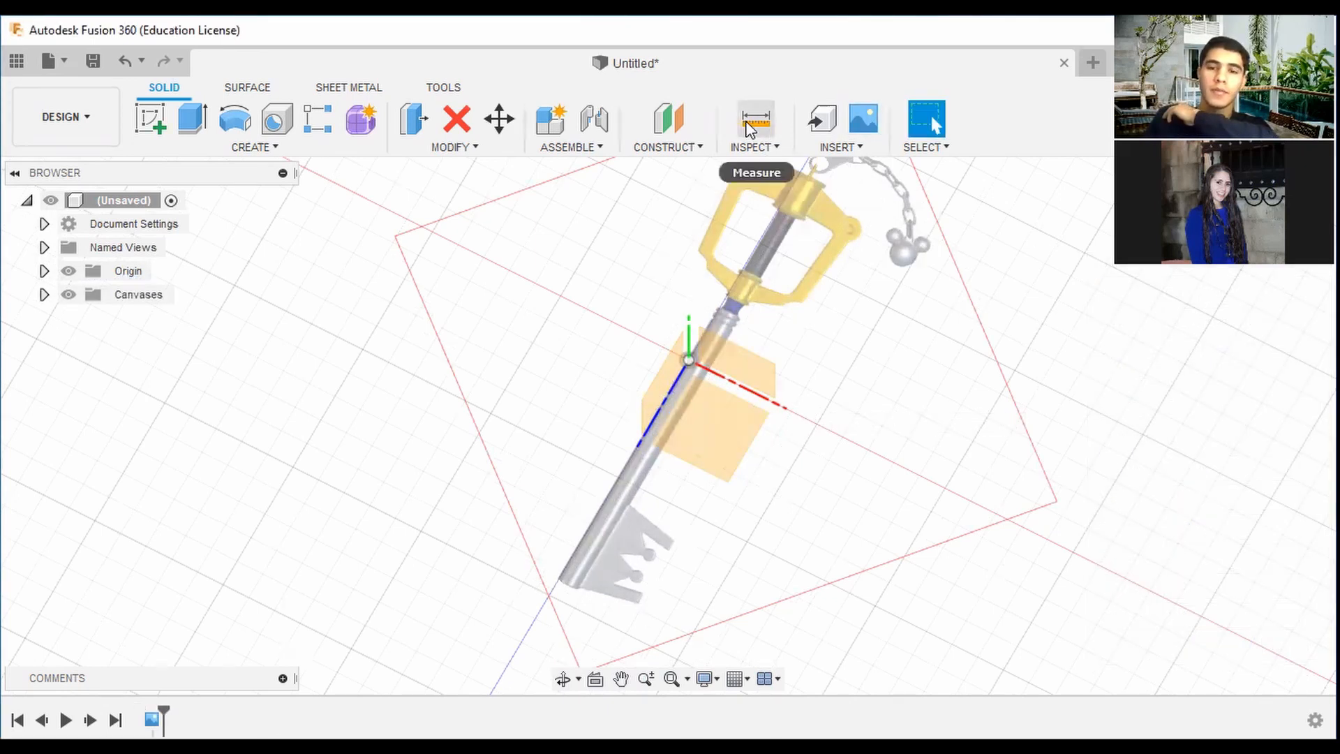
Reopen the key canvas for editing and enlarge it freehand to a plane scale of about 3.1
{"action": "scroll", "coordinate": [1005, 236], "scroll_direction": "down", "scroll_amount": 2}
{"action": "middle_click_drag", "start_coordinate": [978, 227], "coordinate": [787, 263]}
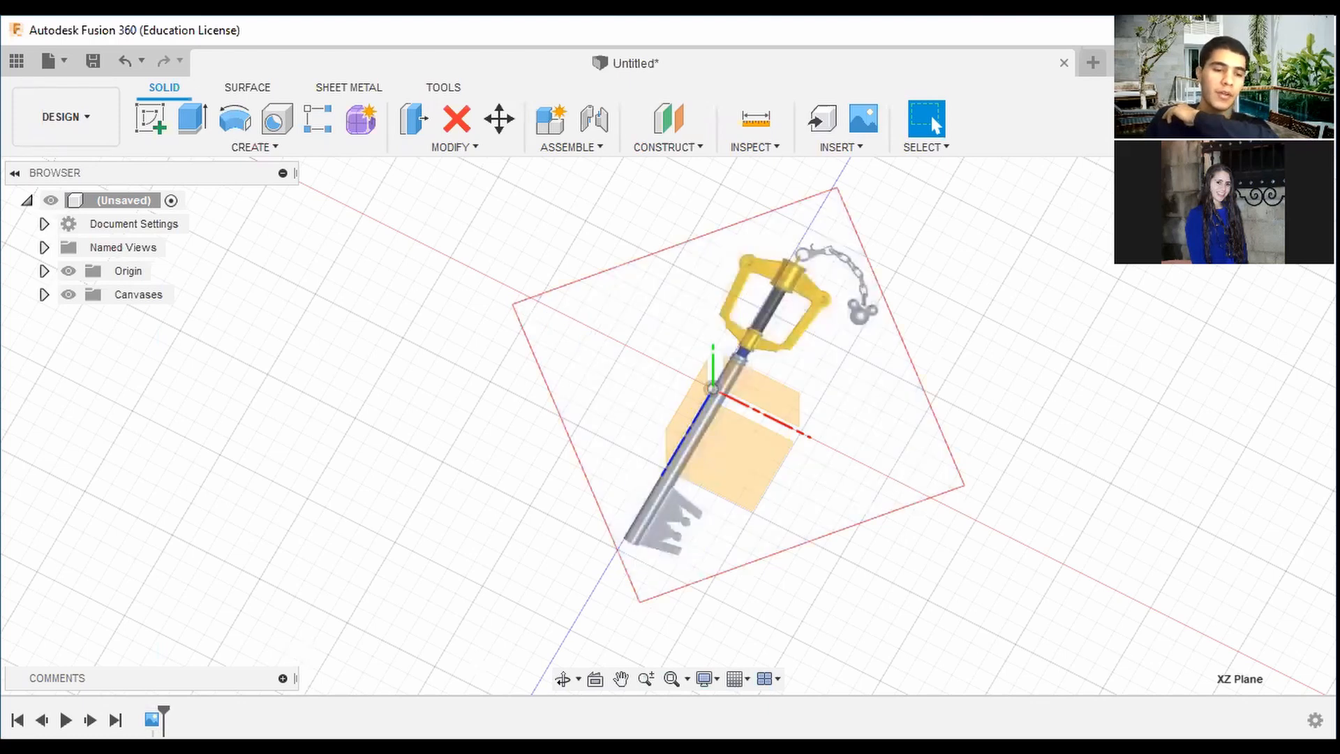
{"action": "right_click", "coordinate": [152, 720]}
{"action": "left_click", "coordinate": [225, 557]}
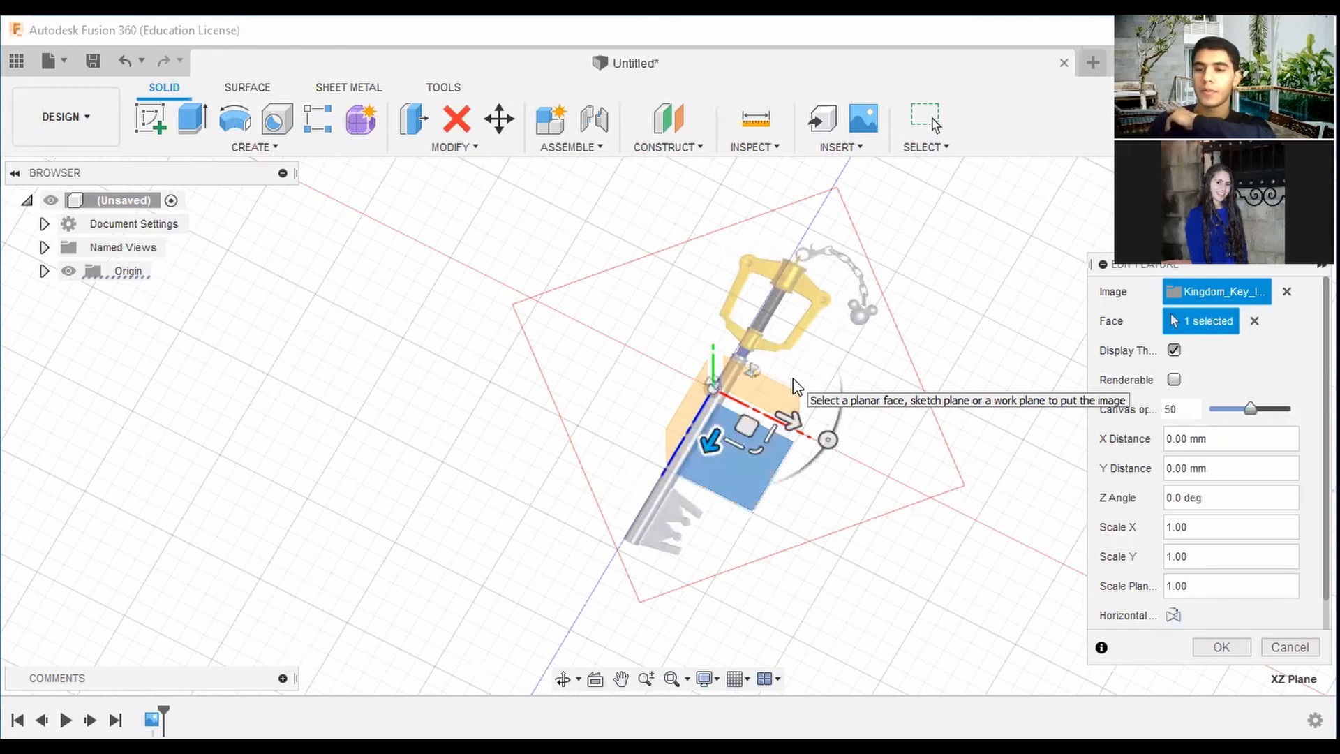
{"action": "left_click_drag", "start_coordinate": [1277, 209], "coordinate": [1276, 210]}
{"action": "left_click", "coordinate": [1276, 209]}
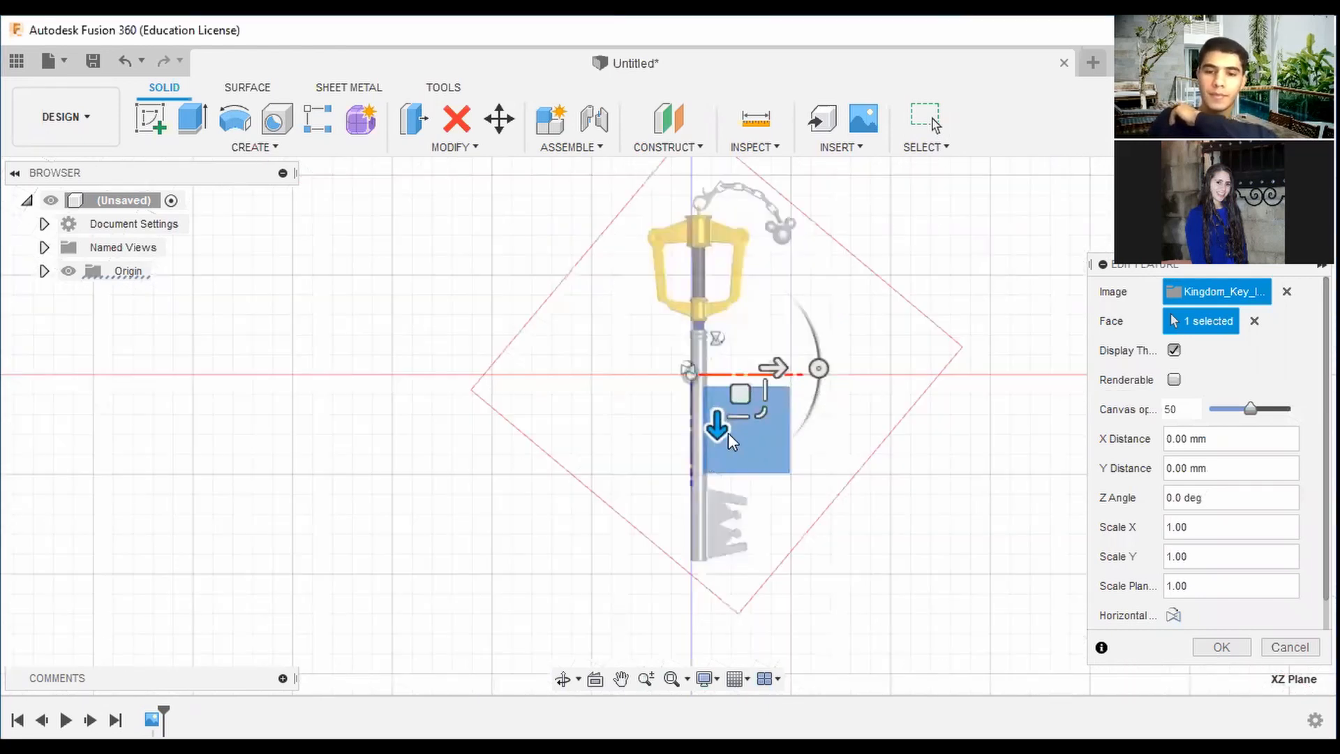
{"action": "left_click_drag", "start_coordinate": [759, 411], "coordinate": [834, 446]}
{"action": "scroll", "coordinate": [835, 447], "scroll_direction": "down", "scroll_amount": 2}
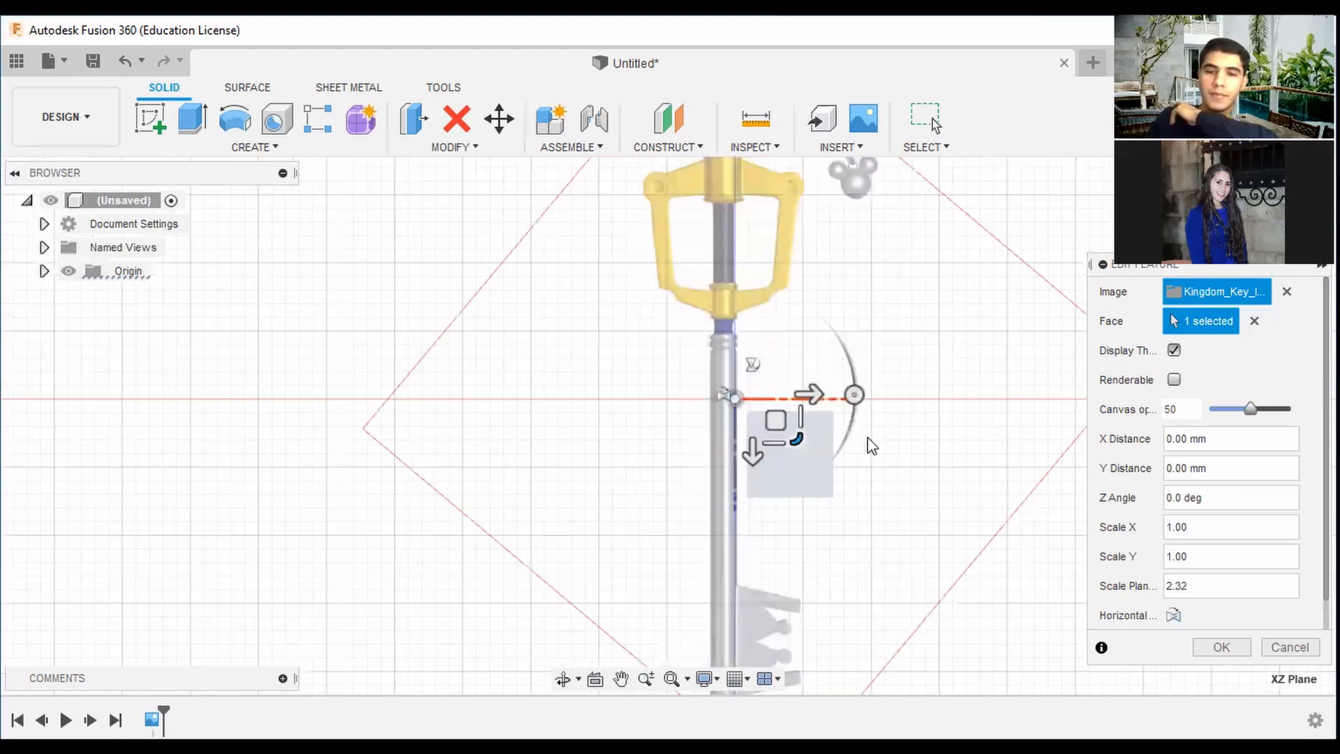
{"action": "scroll", "coordinate": [775, 433], "scroll_direction": "down", "scroll_amount": 2}
{"action": "middle_click_drag", "start_coordinate": [782, 436], "coordinate": [656, 371]}
{"action": "left_click_drag", "start_coordinate": [661, 375], "coordinate": [678, 388]}
Set the canvas's plane scale to 5 and move it about 2.47 mm in X and 3.29 mm in Y to centre the shaft
{"action": "left_click_drag", "start_coordinate": [1196, 584], "coordinate": [1111, 583]}
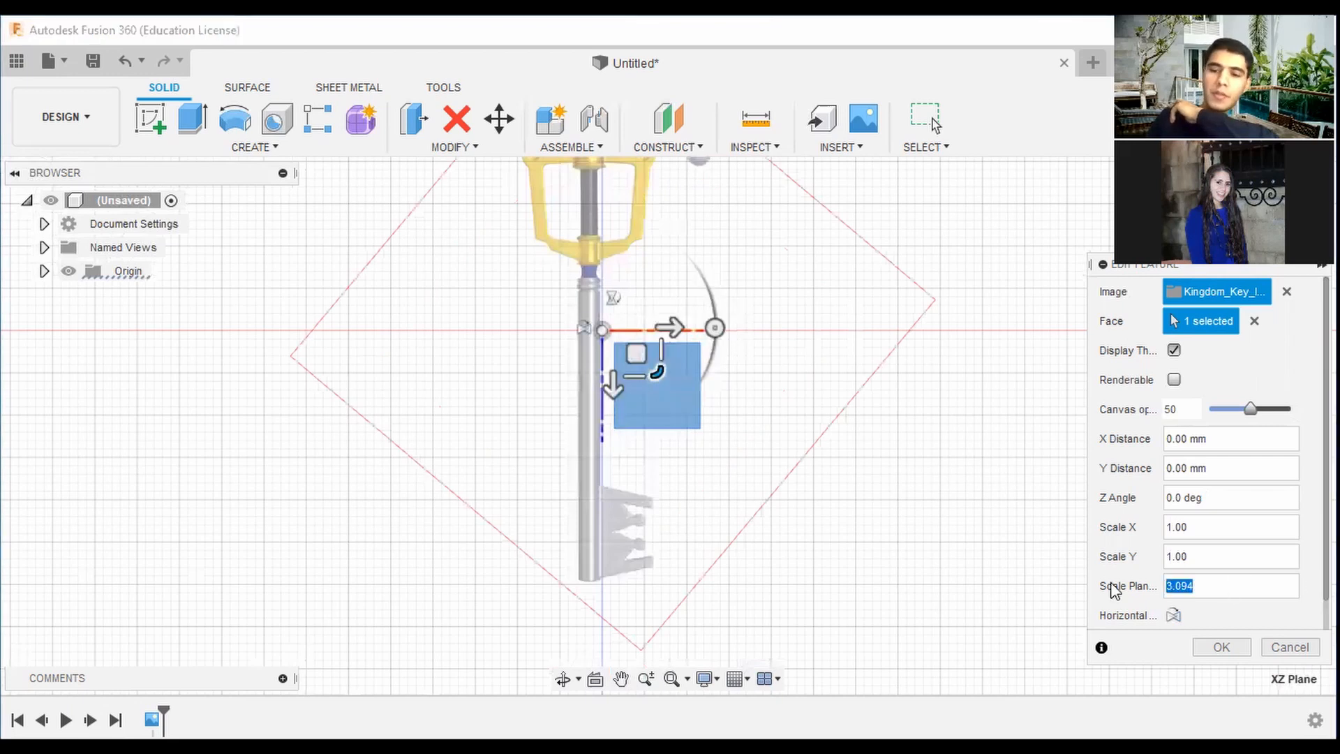
{"action": "type", "text": "5"}
{"action": "scroll", "coordinate": [824, 534], "scroll_direction": "down", "scroll_amount": 3}
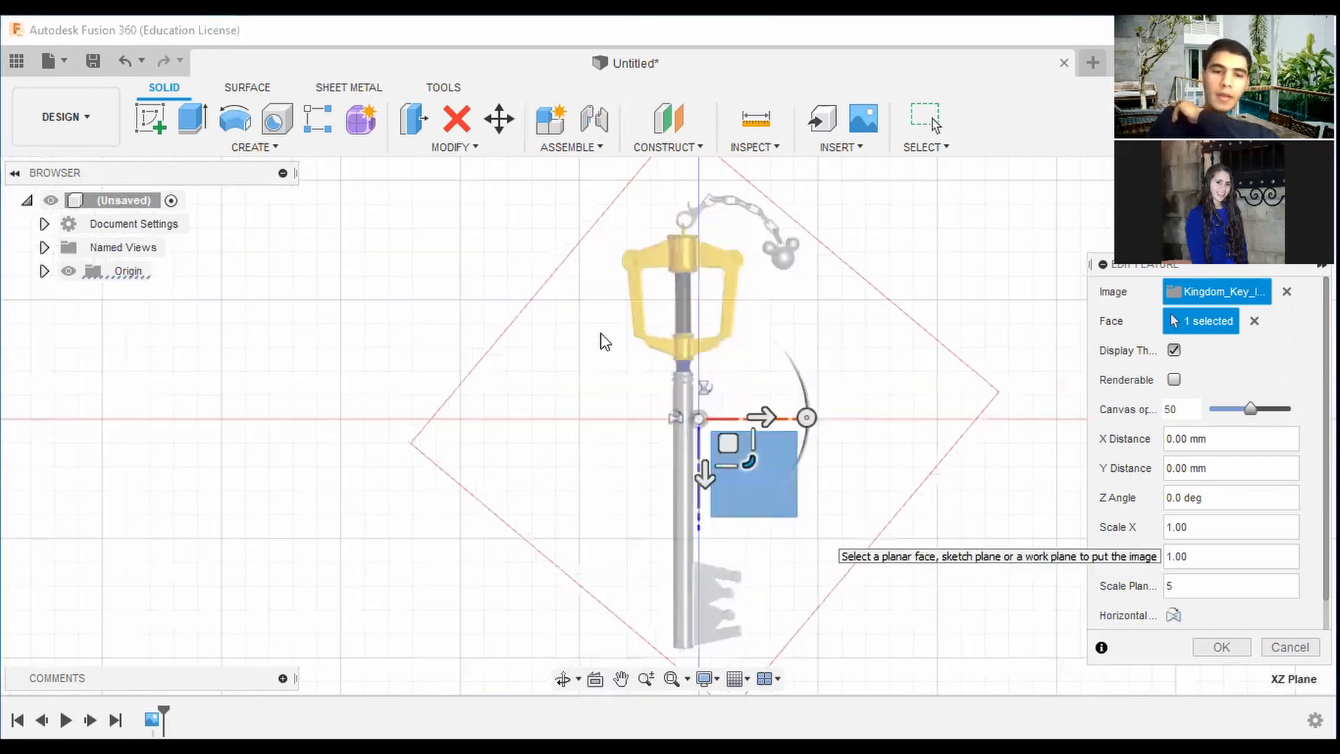
{"action": "middle_click_drag", "start_coordinate": [723, 440], "coordinate": [602, 336]}
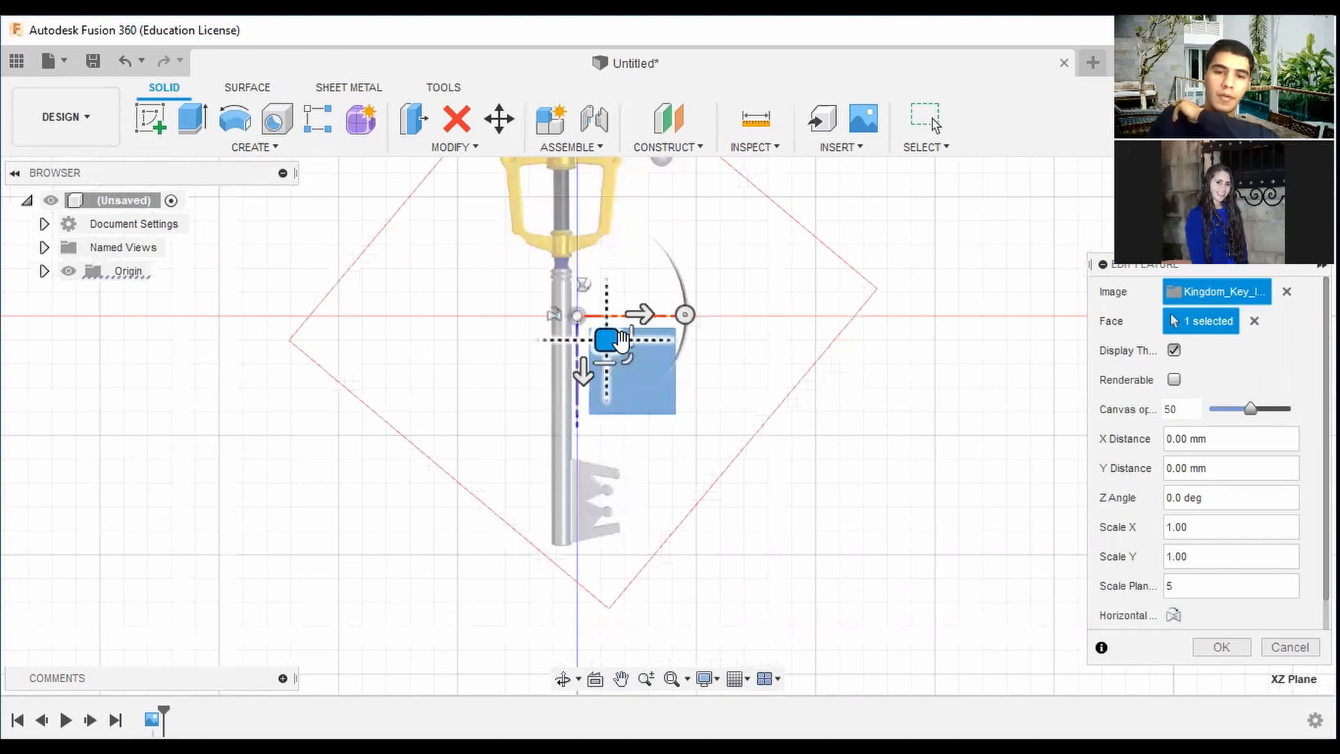
{"action": "left_click_drag", "start_coordinate": [604, 340], "coordinate": [620, 351]}
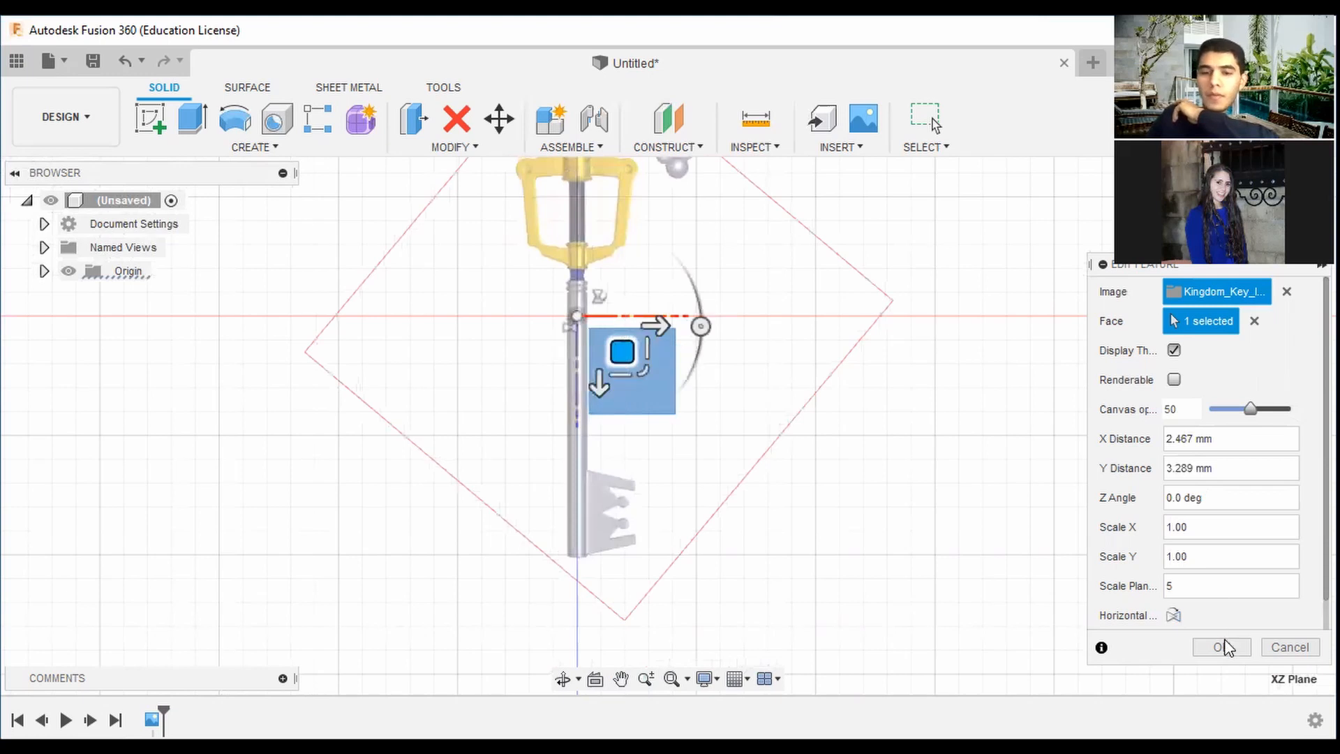
{"action": "left_click", "coordinate": [1221, 647]}
Start a sketch on the XZ plane and draw a horizontal line from the dark grip's outer edge to the centreline, just below the upper collar
{"action": "middle_click_drag", "start_coordinate": [936, 314], "coordinate": [628, 181]}
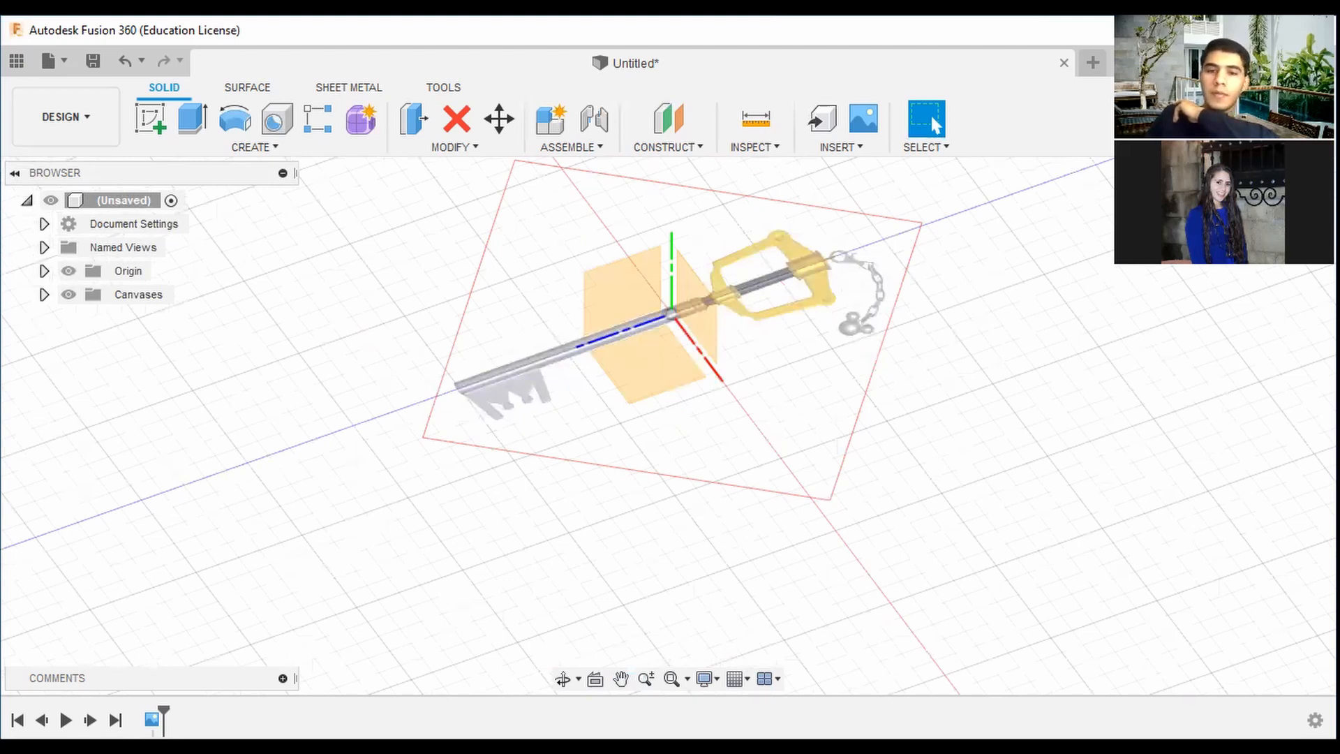
{"action": "middle_click_drag", "start_coordinate": [838, 245], "coordinate": [1041, 280], "text": "shift"}
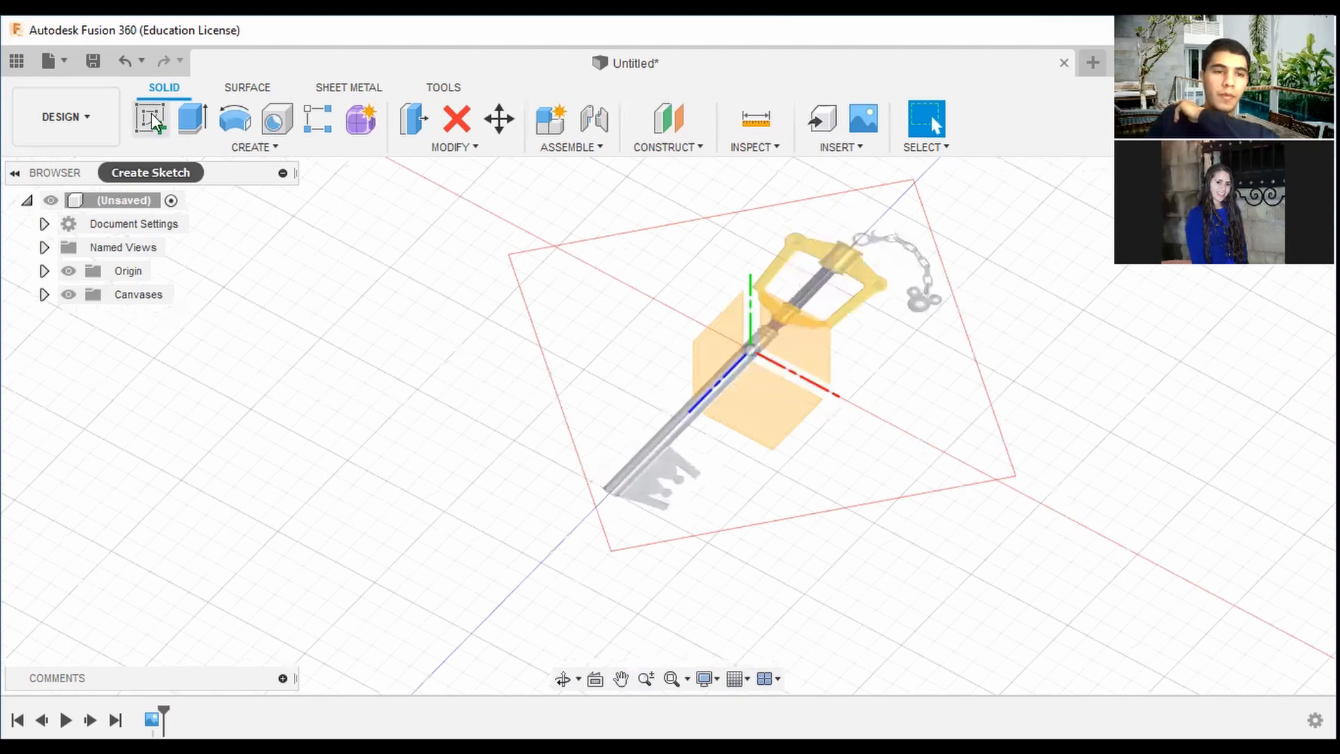
{"action": "left_click", "coordinate": [763, 401]}
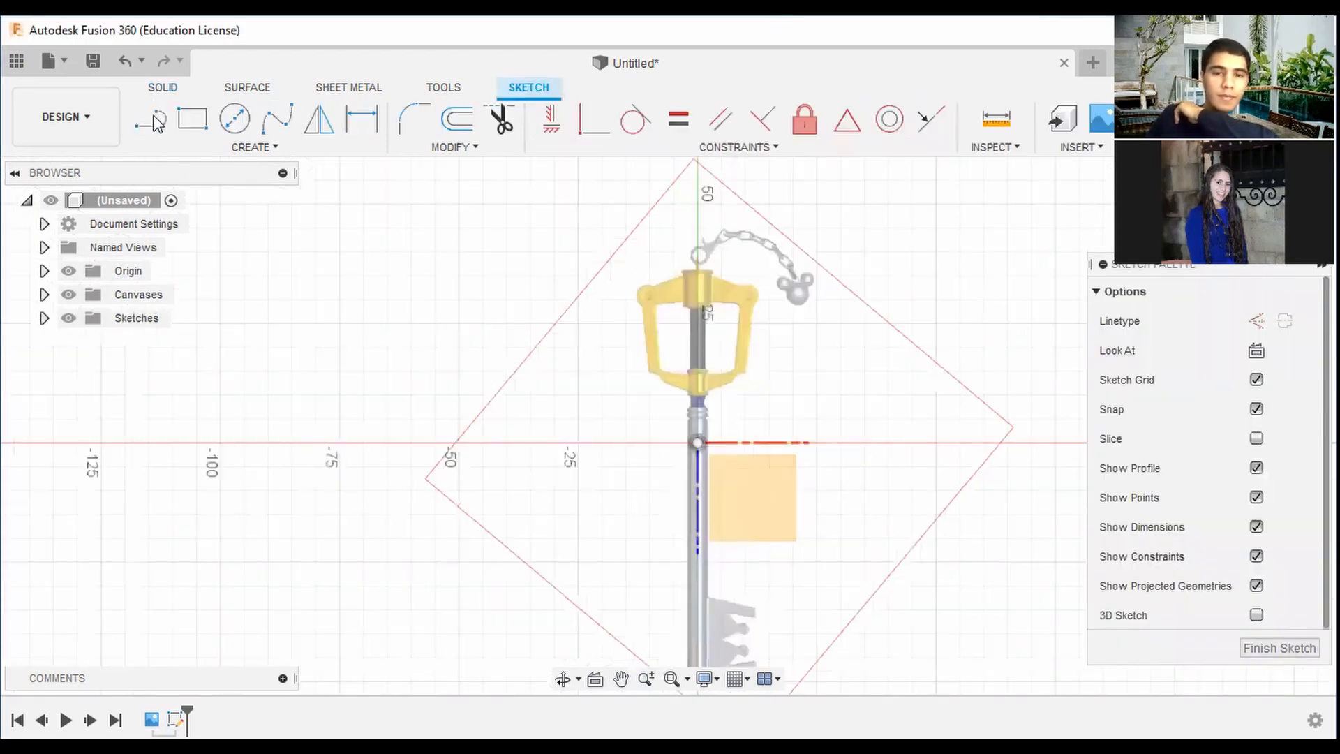
{"action": "left_click", "coordinate": [151, 117]}
{"action": "scroll", "coordinate": [740, 312], "scroll_direction": "up", "scroll_amount": 5}
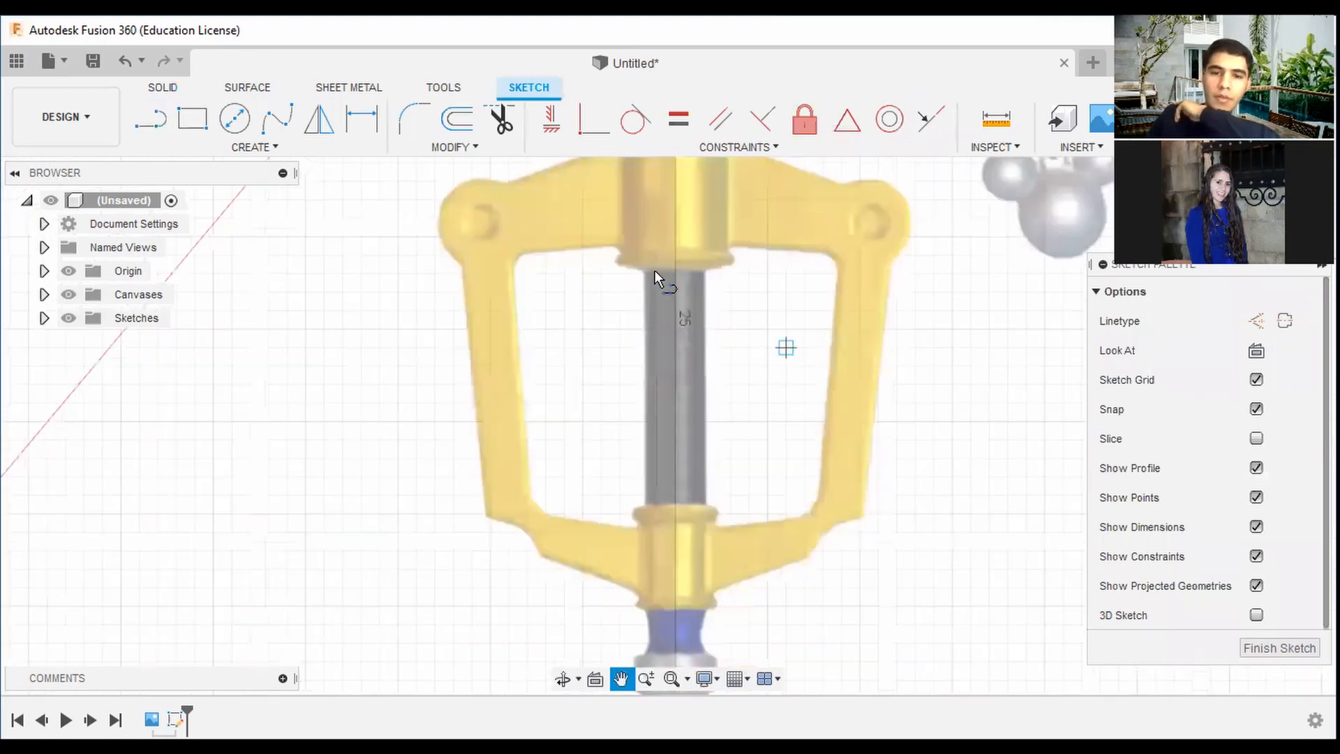
{"action": "scroll", "coordinate": [655, 272], "scroll_direction": "up", "scroll_amount": 4}
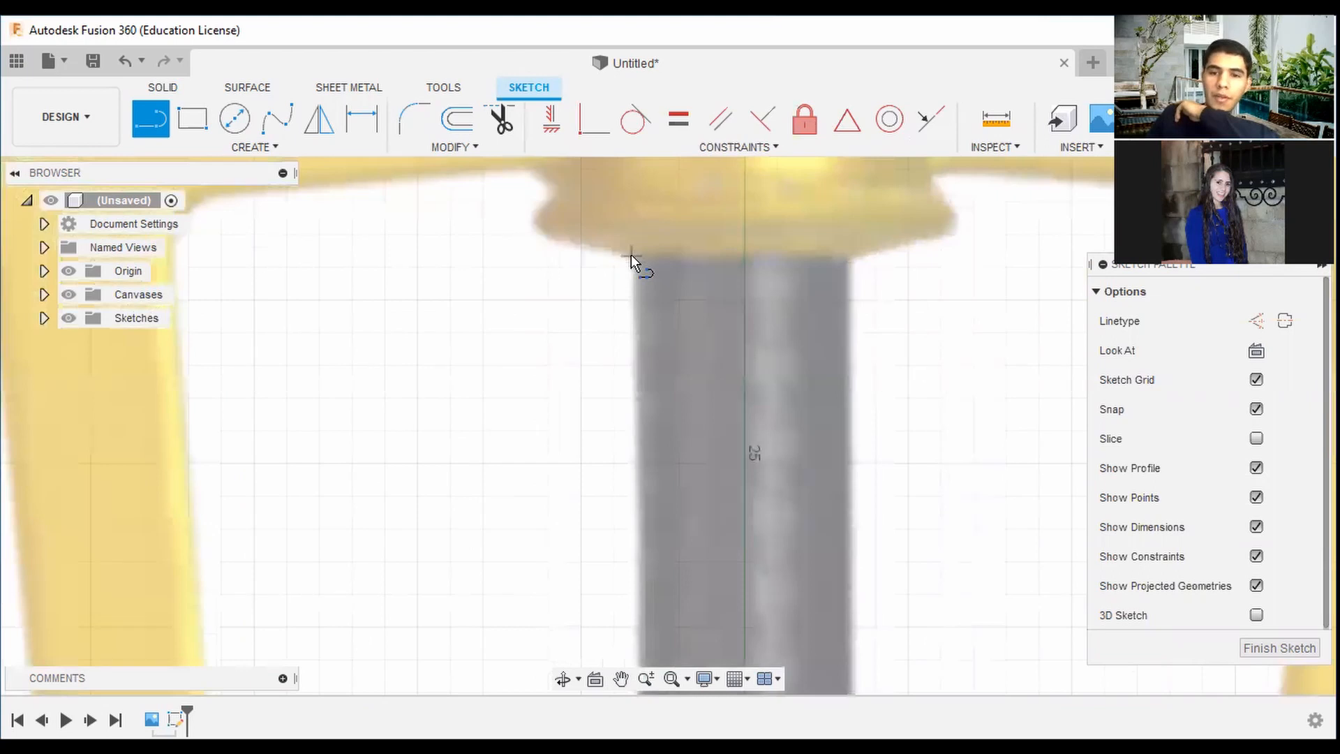
{"action": "left_click", "coordinate": [744, 255]}
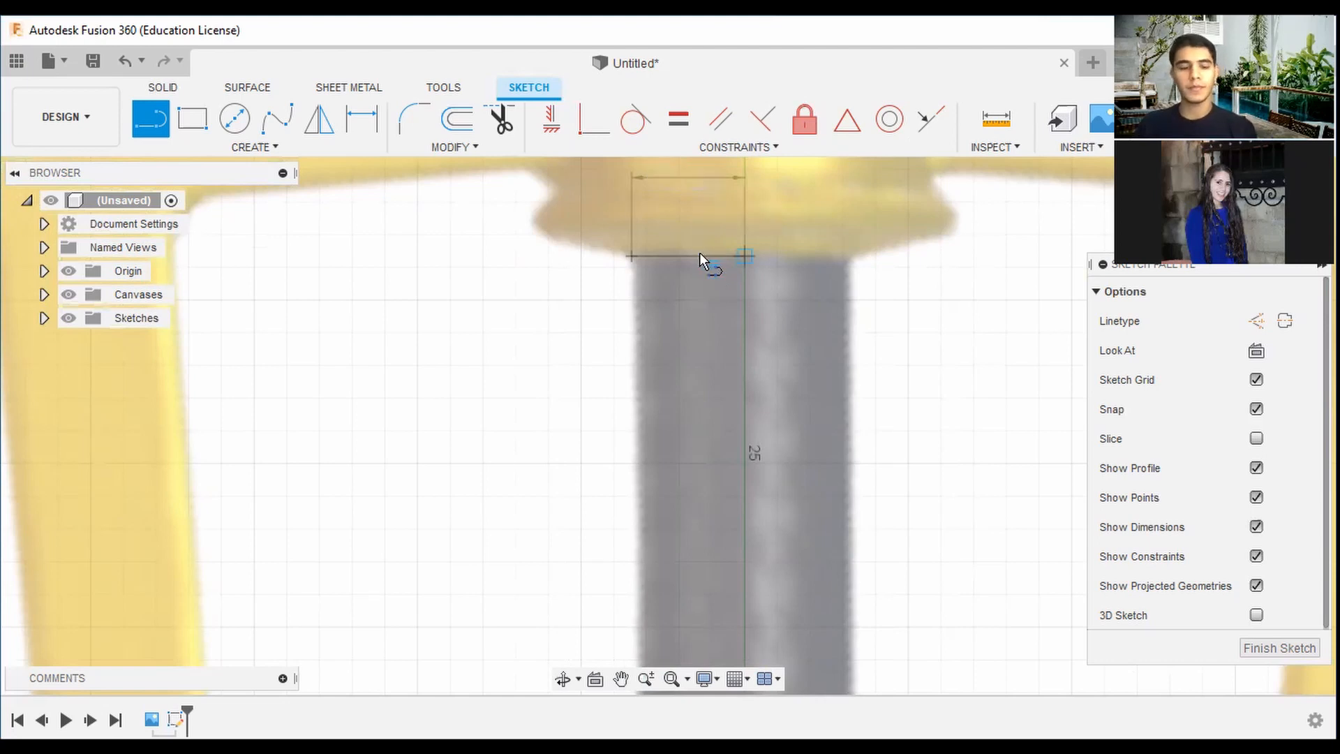
{"action": "left_click", "coordinate": [701, 279]}
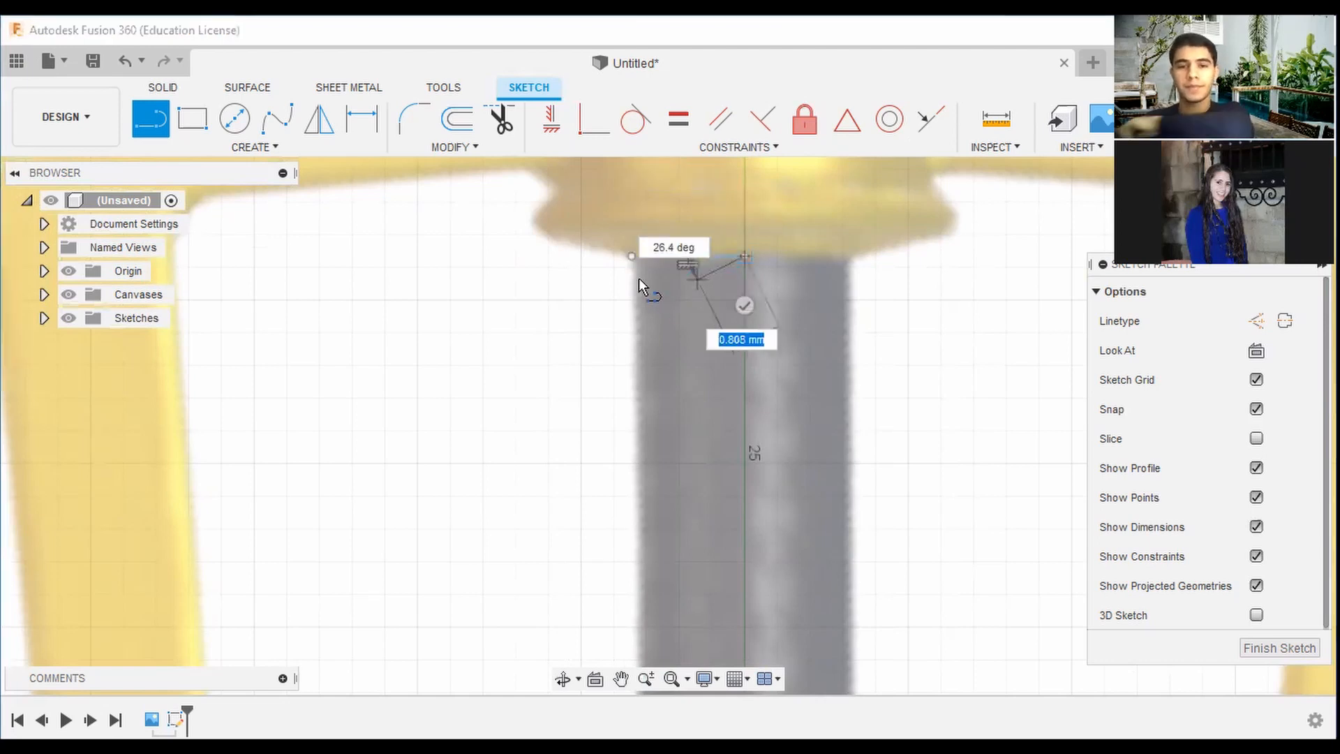
Draw a vertical line about 79 mm long down the key's centreline to the tip of the shaft
{"action": "scroll", "coordinate": [734, 363], "scroll_direction": "down", "scroll_amount": 7}
{"action": "middle_click_drag", "start_coordinate": [742, 639], "coordinate": [760, 412]}
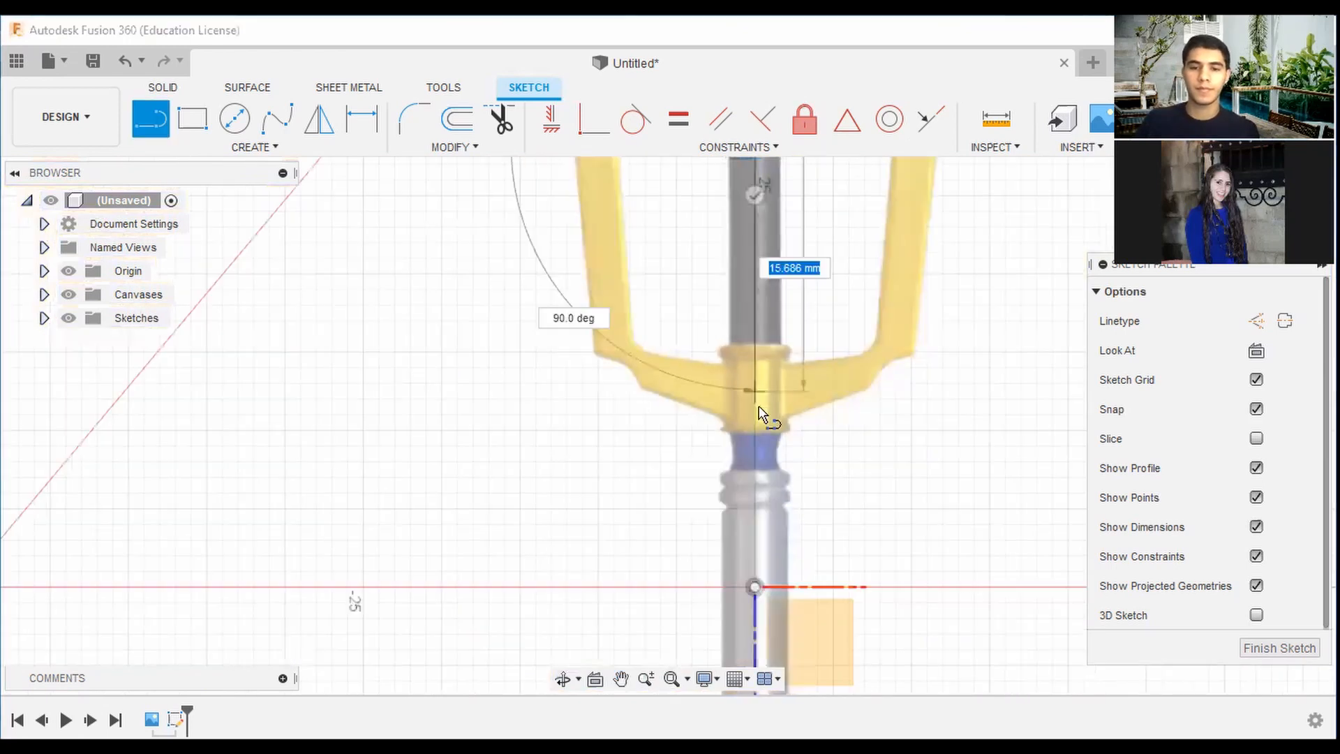
{"action": "scroll", "coordinate": [761, 391], "scroll_direction": "up", "scroll_amount": 1}
{"action": "scroll", "coordinate": [762, 454], "scroll_direction": "down", "scroll_amount": 4}
{"action": "scroll", "coordinate": [722, 421], "scroll_direction": "up", "scroll_amount": 10}
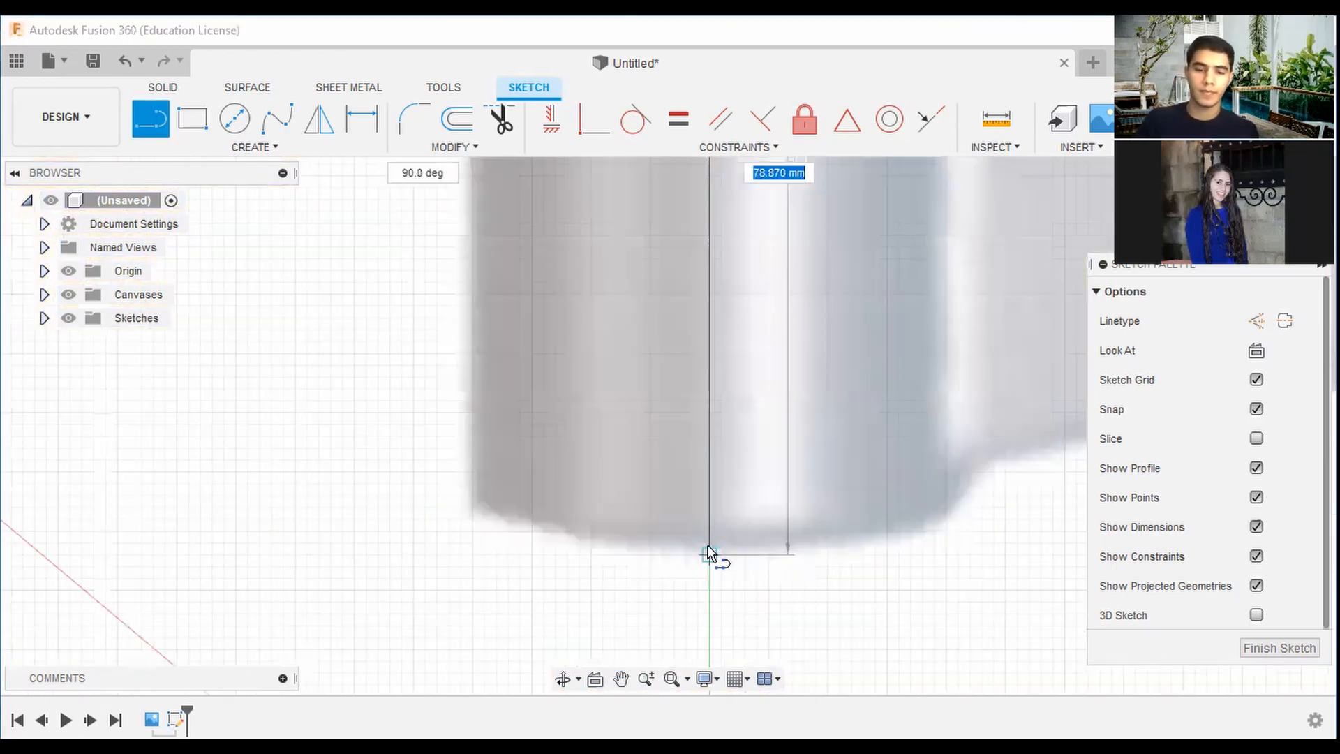
{"action": "left_click", "coordinate": [724, 416]}
{"action": "scroll", "coordinate": [723, 416], "scroll_direction": "down", "scroll_amount": 8}
{"action": "scroll", "coordinate": [702, 434], "scroll_direction": "up", "scroll_amount": 9}
{"action": "key", "text": "Escape"}
Draw a three-point arc along the shaft's rounded tip from the centreline's lower end to the outer edge
{"action": "left_click", "coordinate": [264, 149]}
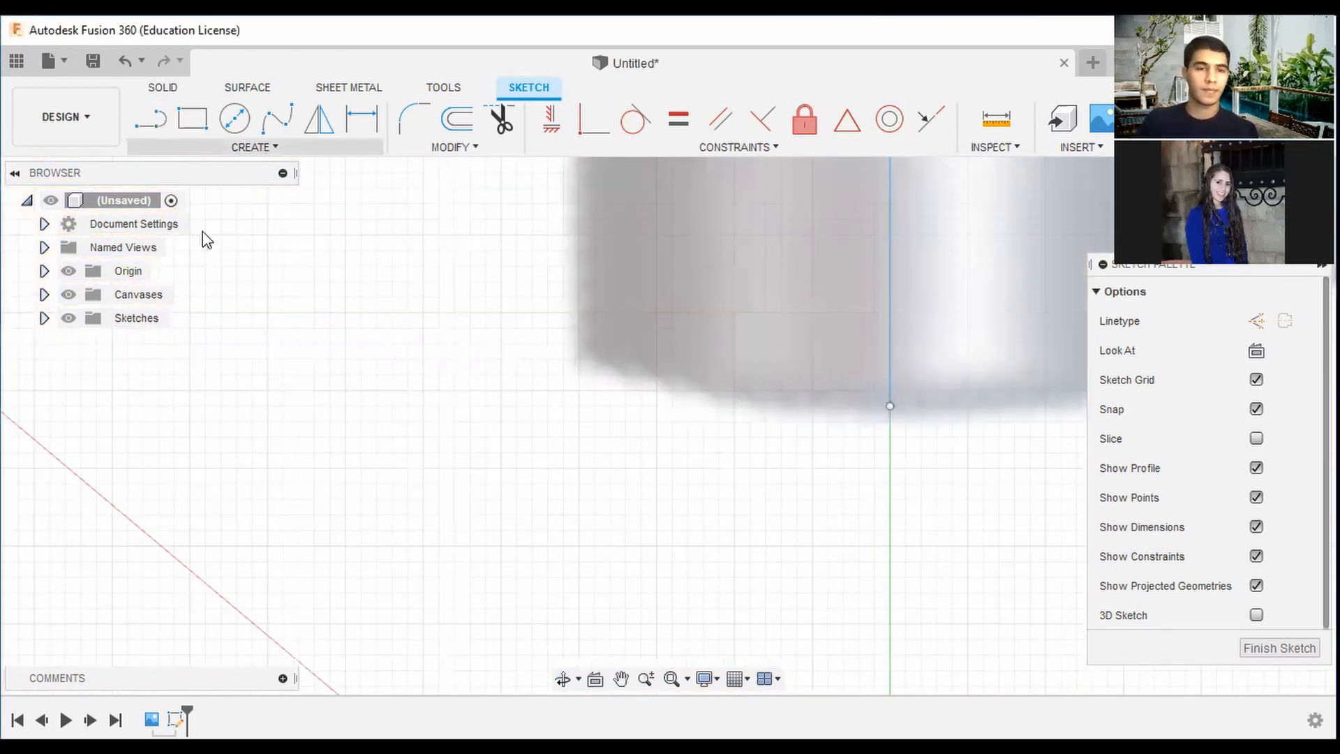
{"action": "mouse_move", "coordinate": [201, 231]}
{"action": "left_click", "coordinate": [392, 227]}
{"action": "left_click", "coordinate": [890, 406]}
{"action": "left_click", "coordinate": [578, 359]}
{"action": "left_click", "coordinate": [726, 389]}
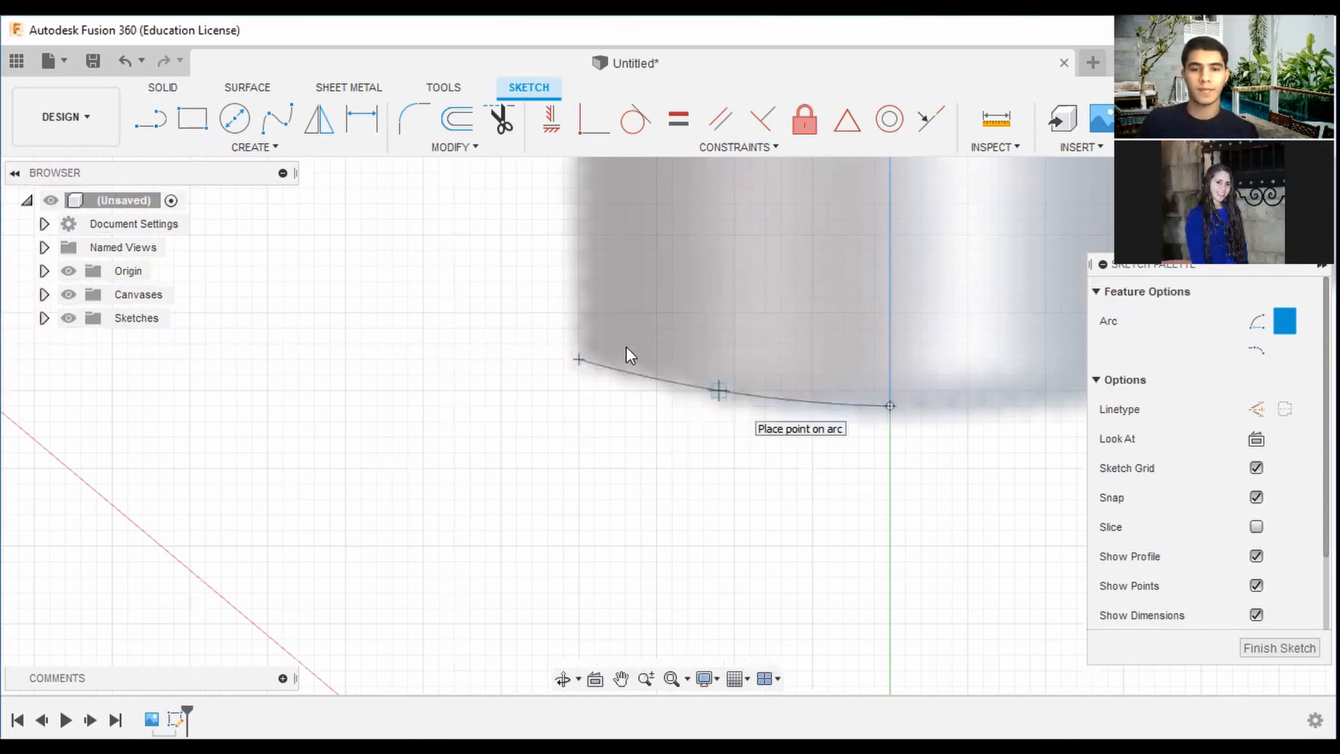
Draw a line about 55 mm long up the shaft's outer edge from the arc's end to just below the ringed collar
{"action": "key", "text": "l"}
{"action": "left_click", "coordinate": [579, 360]}
{"action": "scroll", "coordinate": [574, 278], "scroll_direction": "down", "scroll_amount": 5}
{"action": "middle_click_drag", "start_coordinate": [575, 181], "coordinate": [583, 264]}
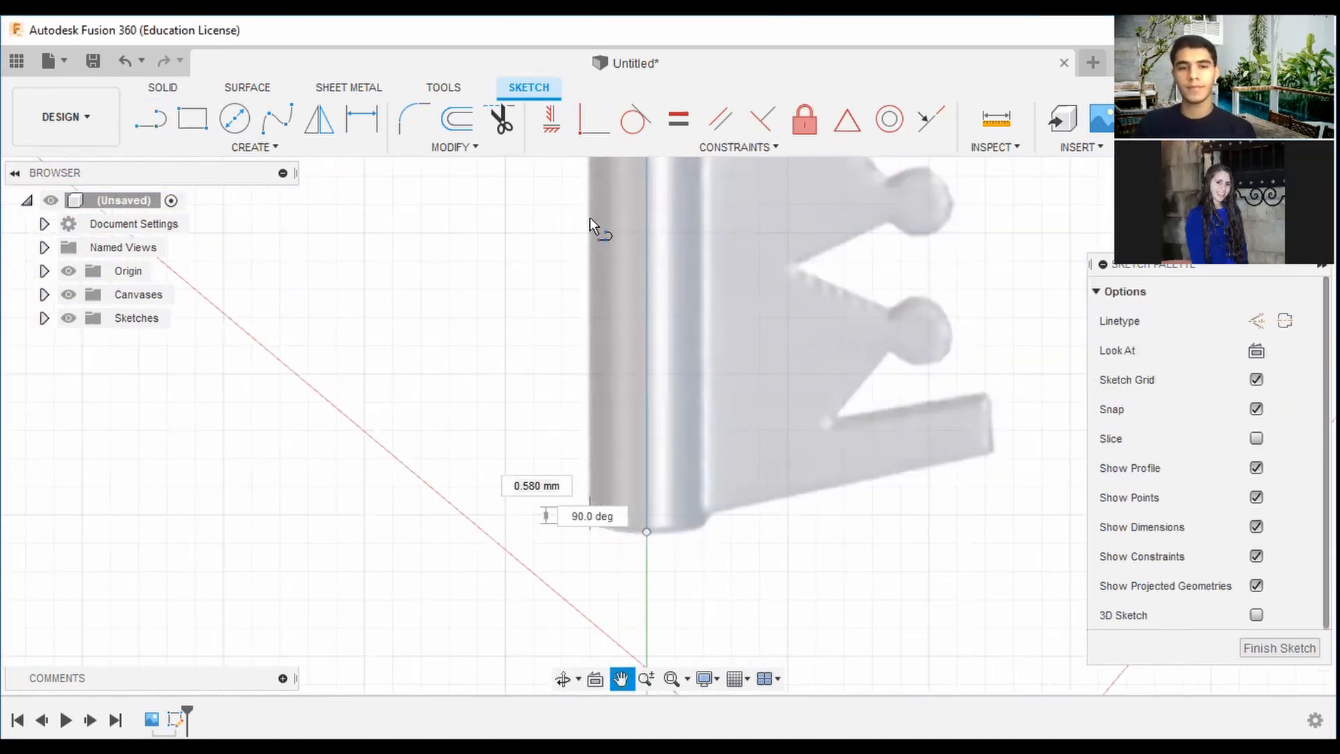
{"action": "middle_click_drag", "start_coordinate": [590, 216], "coordinate": [688, 468]}
{"action": "scroll", "coordinate": [688, 468], "scroll_direction": "up", "scroll_amount": 5}
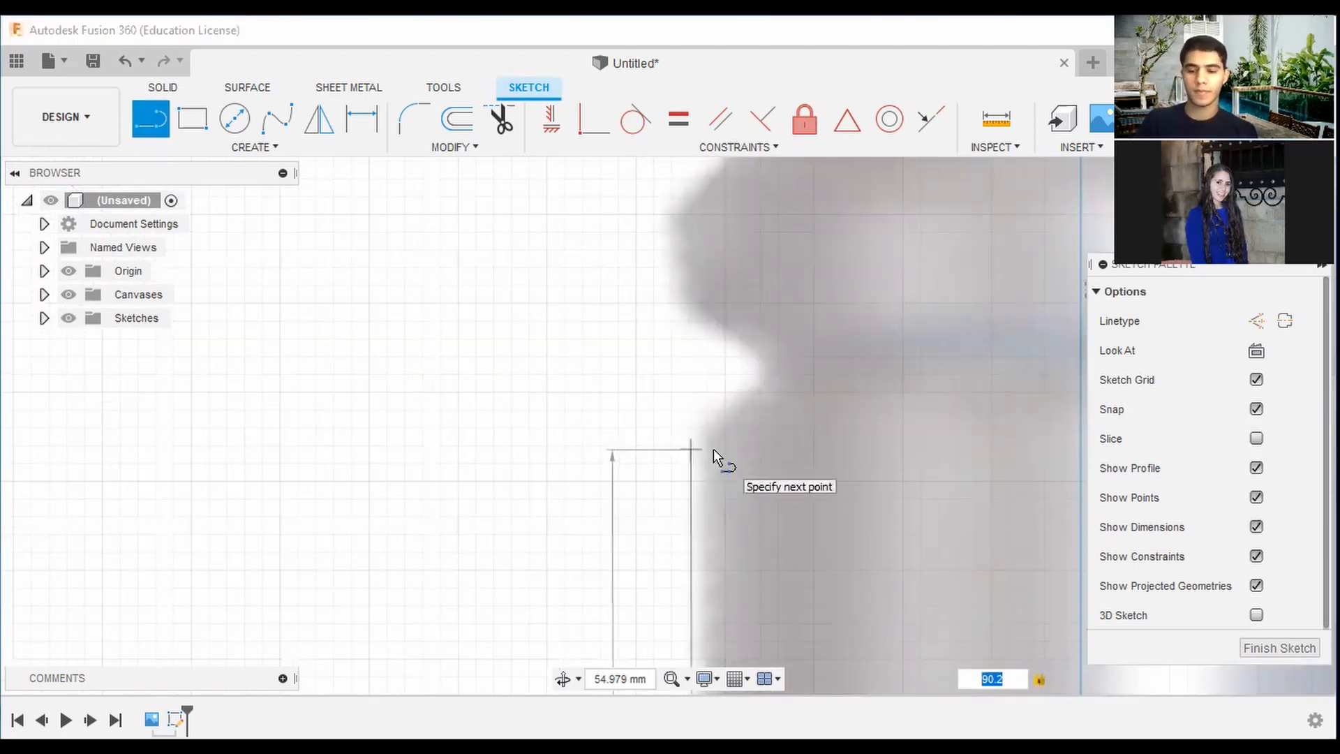
{"action": "left_click", "coordinate": [713, 449]}
{"action": "scroll", "coordinate": [939, 488], "scroll_direction": "down", "scroll_amount": 2}
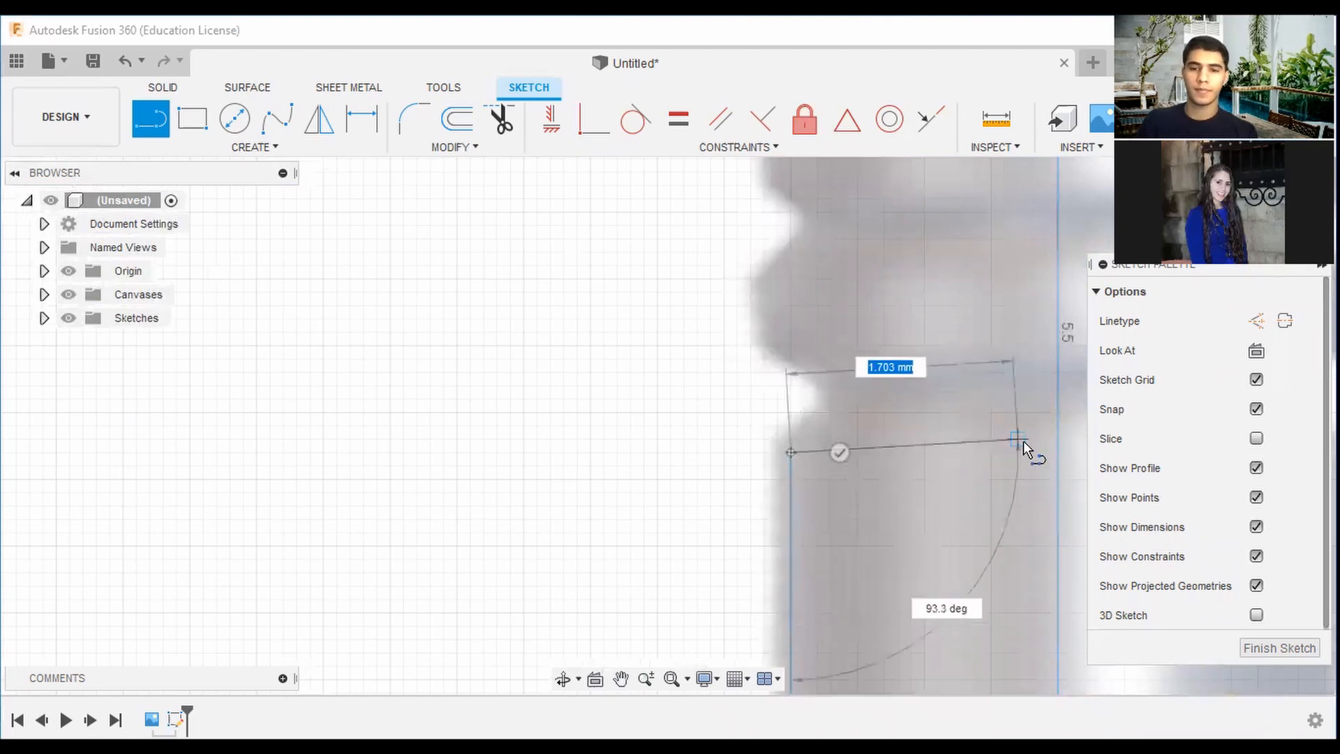
{"action": "left_click", "coordinate": [254, 147]}
{"action": "mouse_move", "coordinate": [300, 234]}
{"action": "left_click", "coordinate": [349, 233]}
{"action": "left_click", "coordinate": [791, 452]}
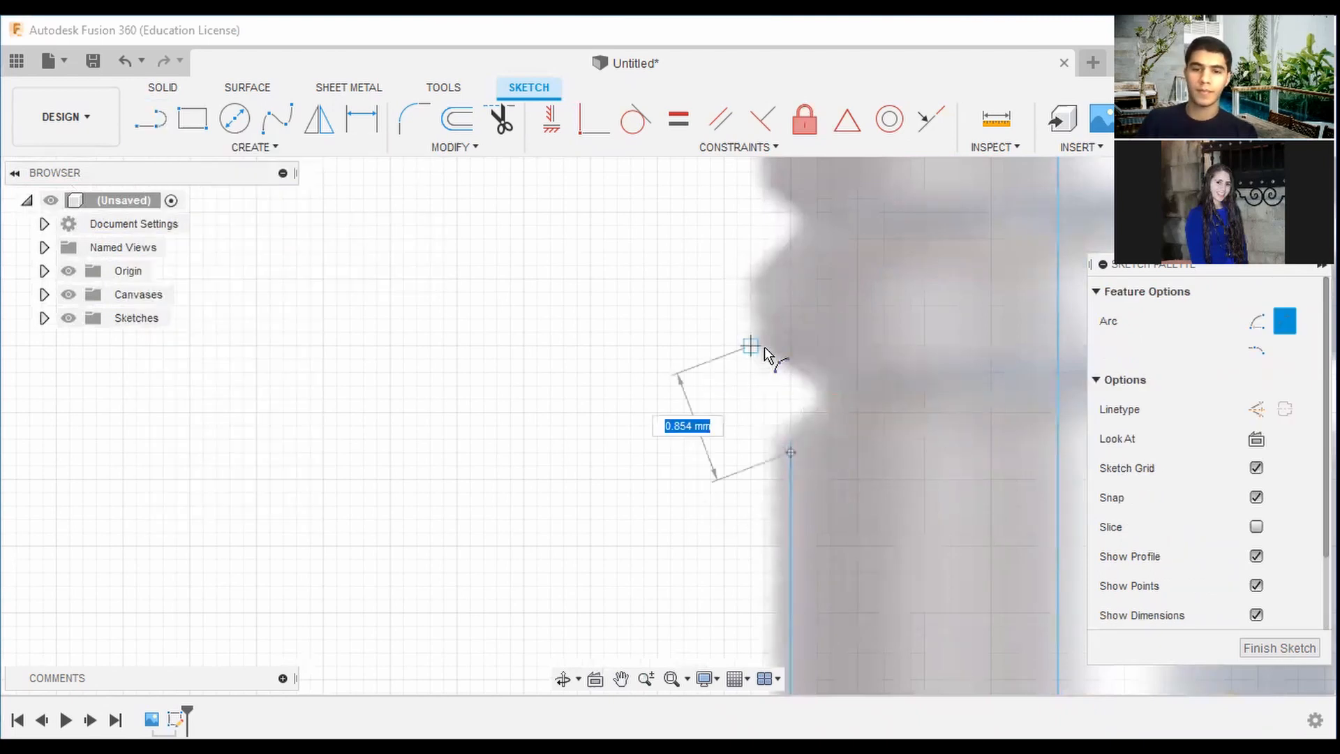
{"action": "left_click", "coordinate": [764, 346]}
{"action": "key", "text": "Escape"}
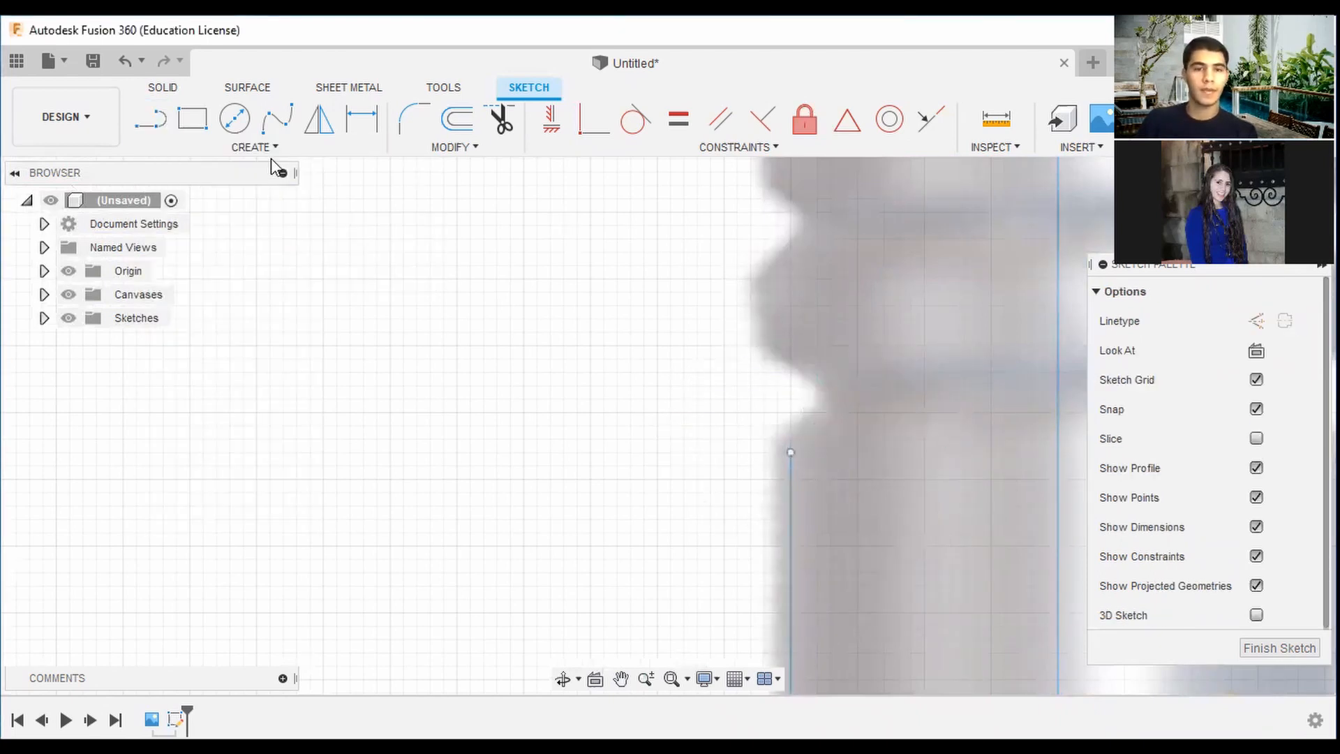
Draw a conic curve around the groove below the lower ring, from the shaft edge's upper end to the ring's lower corner
{"action": "scroll", "coordinate": [880, 363], "scroll_direction": "down", "scroll_amount": 3}
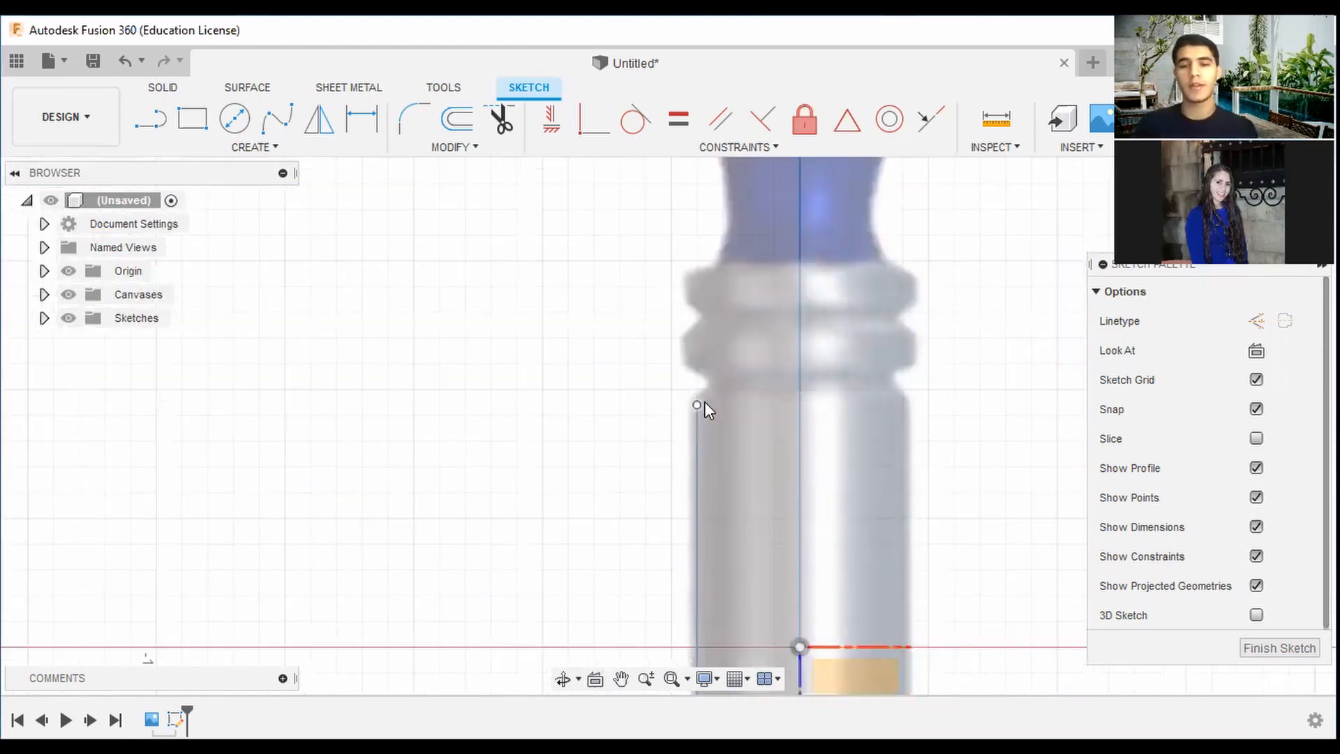
{"action": "scroll", "coordinate": [691, 311], "scroll_direction": "up", "scroll_amount": 1}
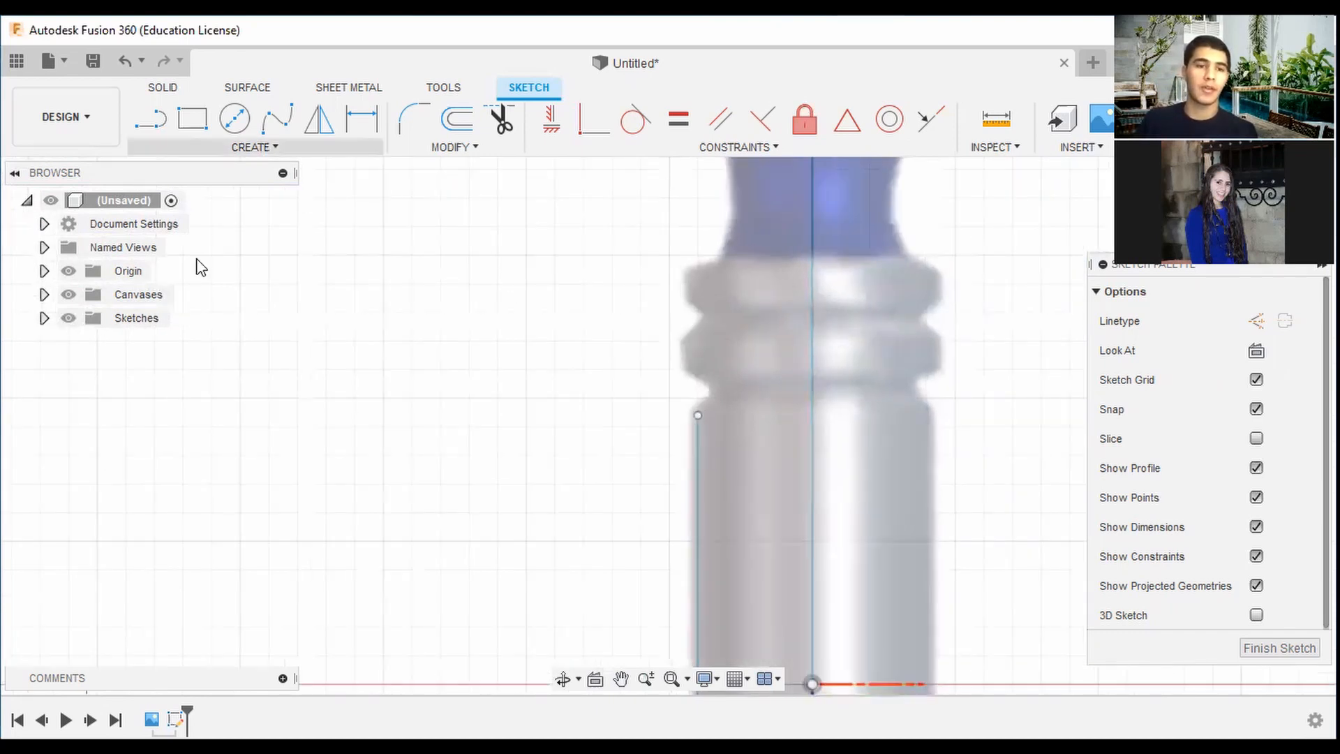
{"action": "scroll", "coordinate": [701, 405], "scroll_direction": "up", "scroll_amount": 2}
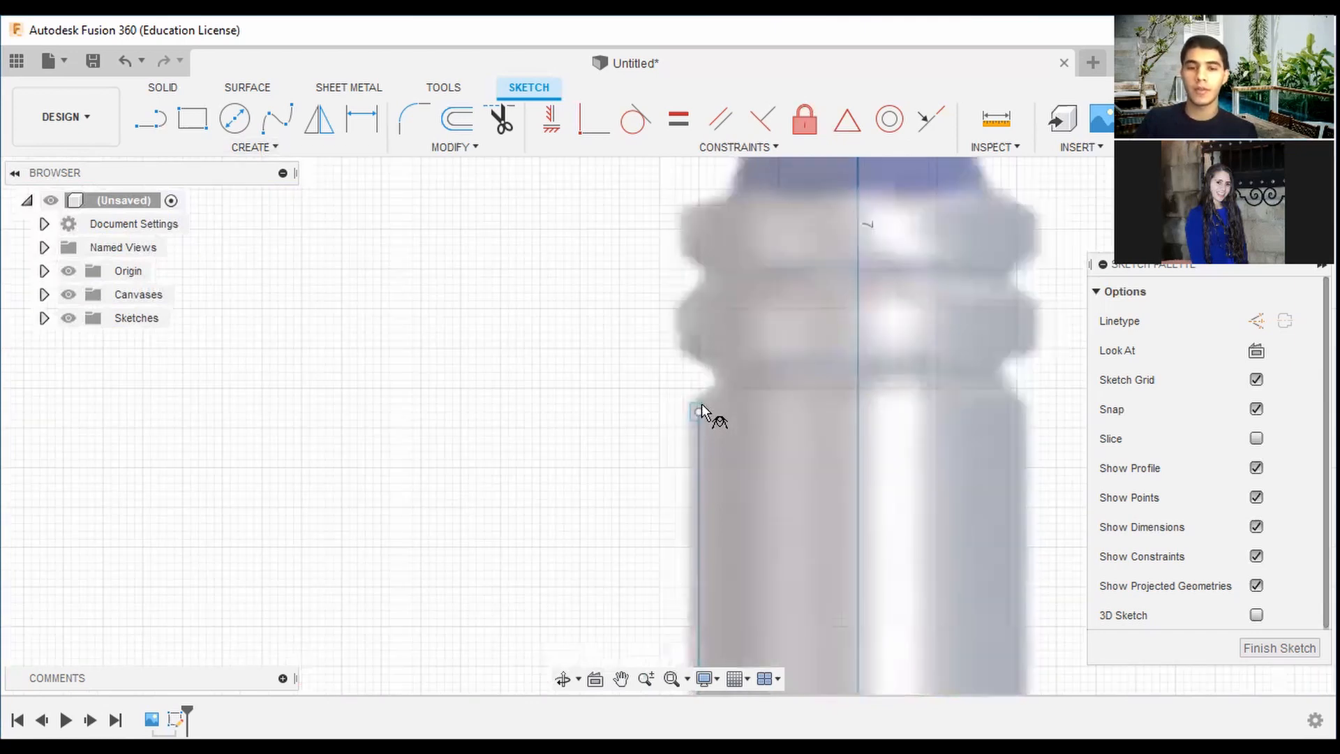
{"action": "left_click", "coordinate": [728, 371]}
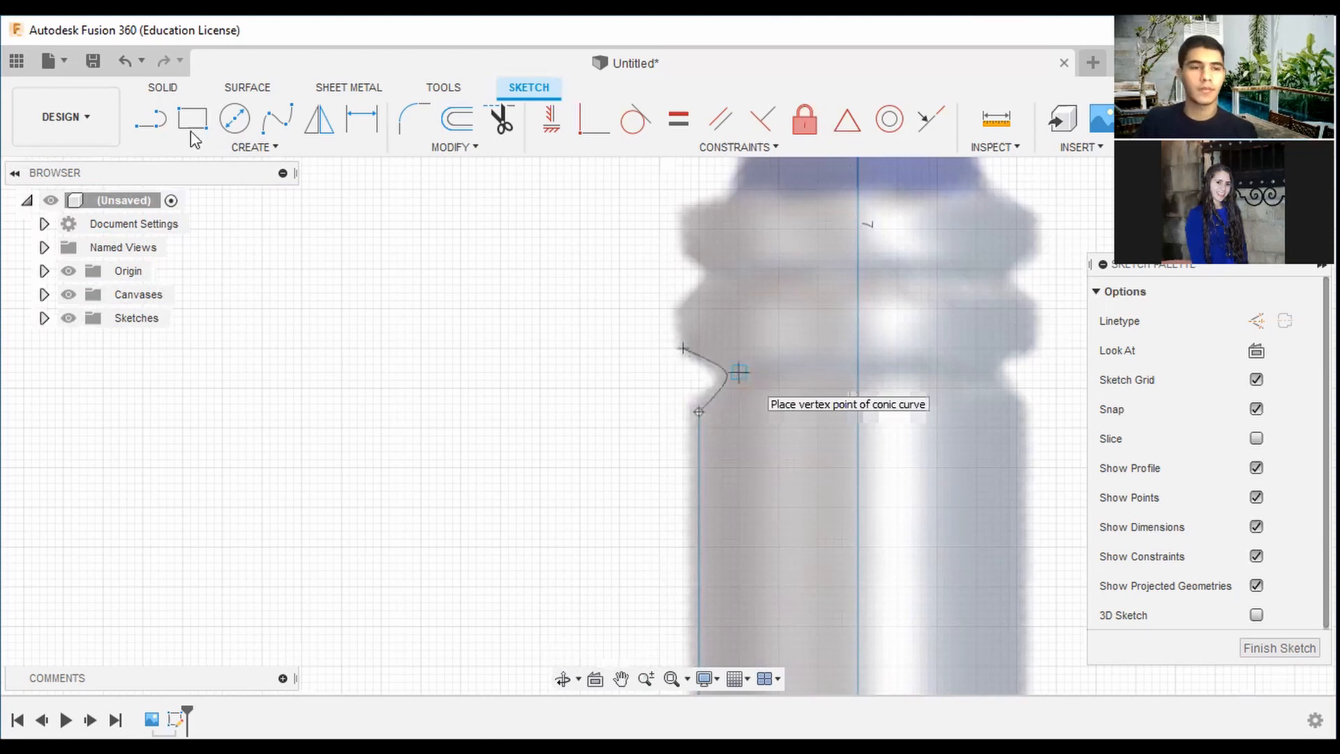
Draw a slanted line up the lower ring's outer edge from the conic curve's upper end
{"action": "left_click", "coordinate": [164, 124]}
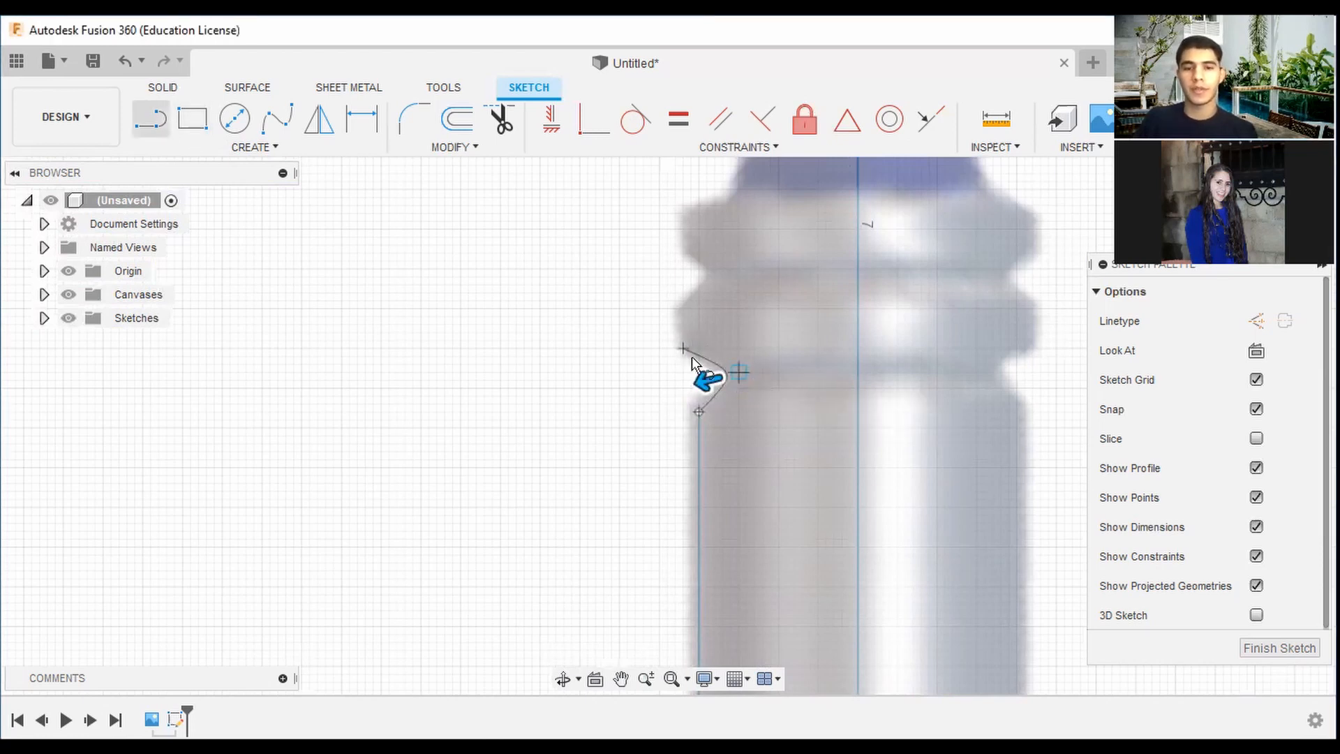
{"action": "scroll", "coordinate": [684, 346], "scroll_direction": "up", "scroll_amount": 3}
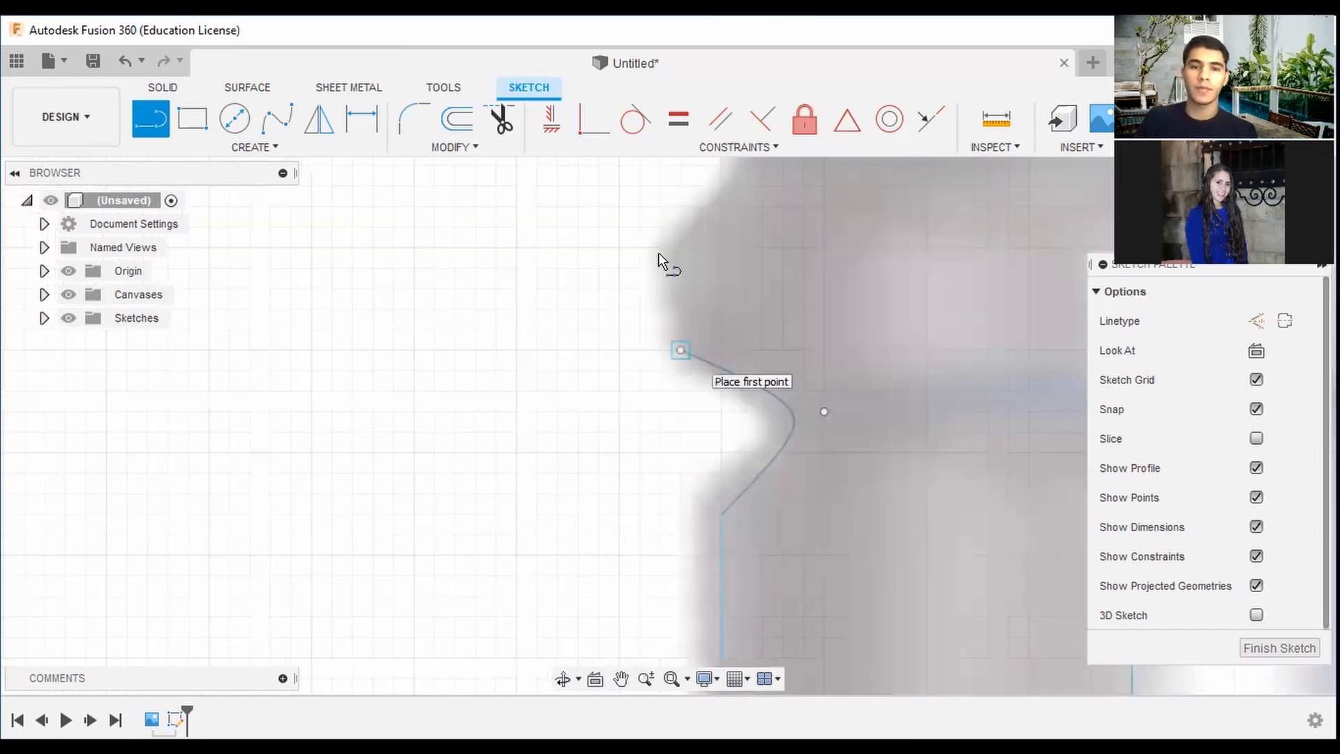
{"action": "left_click", "coordinate": [680, 350]}
{"action": "left_click", "coordinate": [659, 253]}
{"action": "middle_click_drag", "start_coordinate": [659, 253], "coordinate": [590, 420]}
{"action": "scroll", "coordinate": [590, 420], "scroll_direction": "down", "scroll_amount": 1}
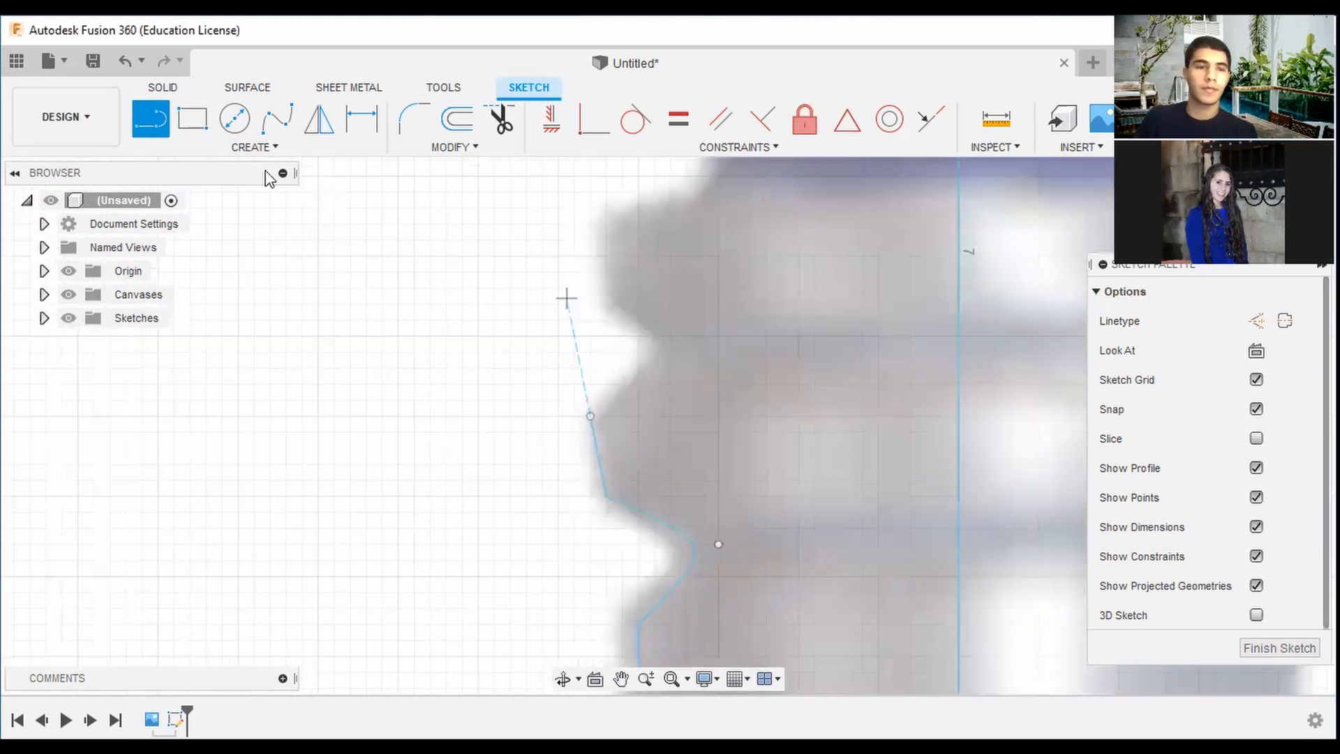
Draw a conic curve around the groove between the two rings, ending at the upper ring's lower corner
{"action": "left_click", "coordinate": [250, 148]}
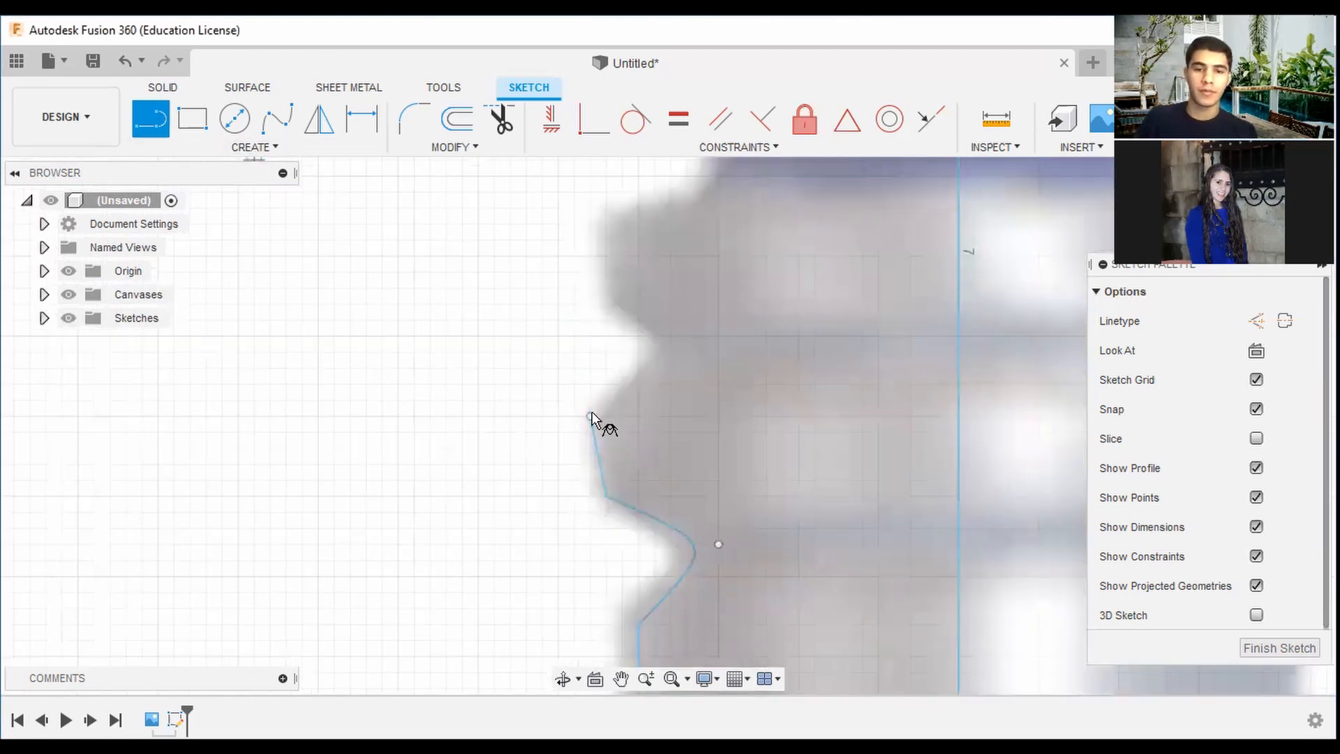
{"action": "key", "text": "Escape"}
{"action": "left_click", "coordinate": [621, 303]}
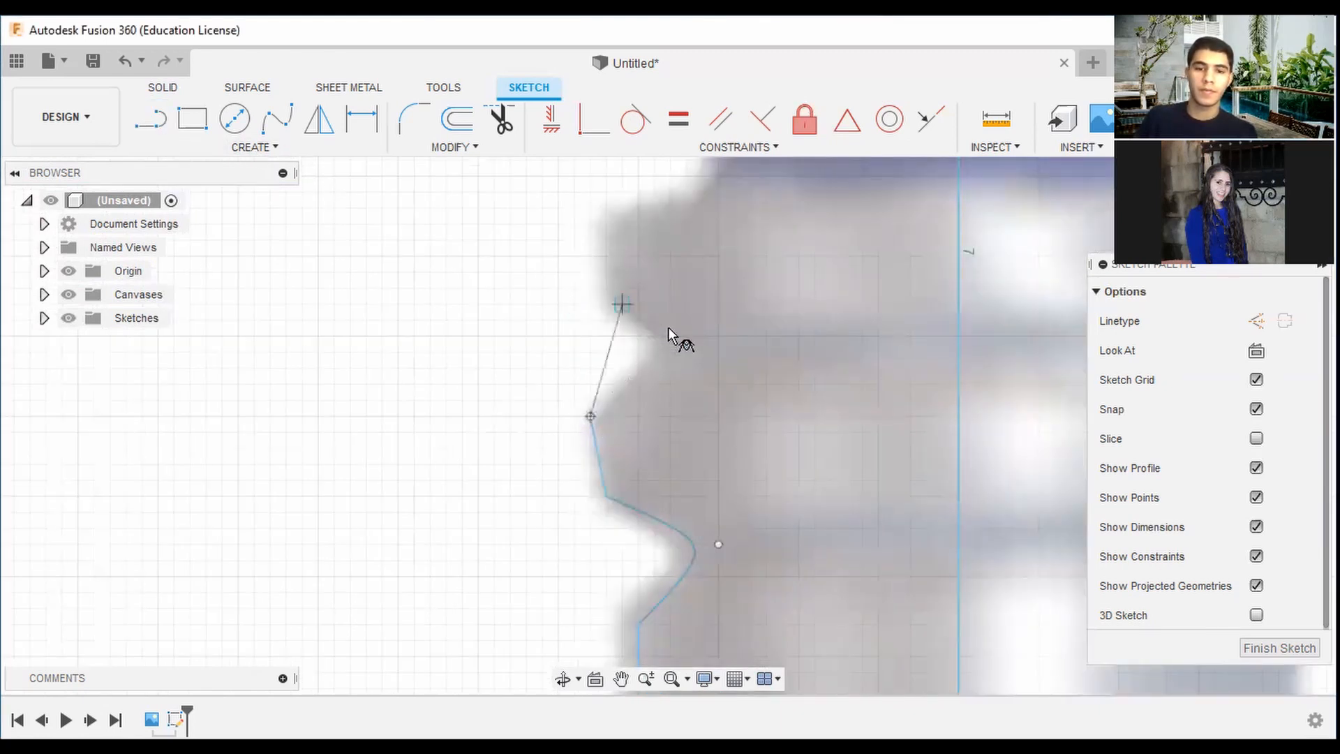
{"action": "left_click", "coordinate": [699, 336]}
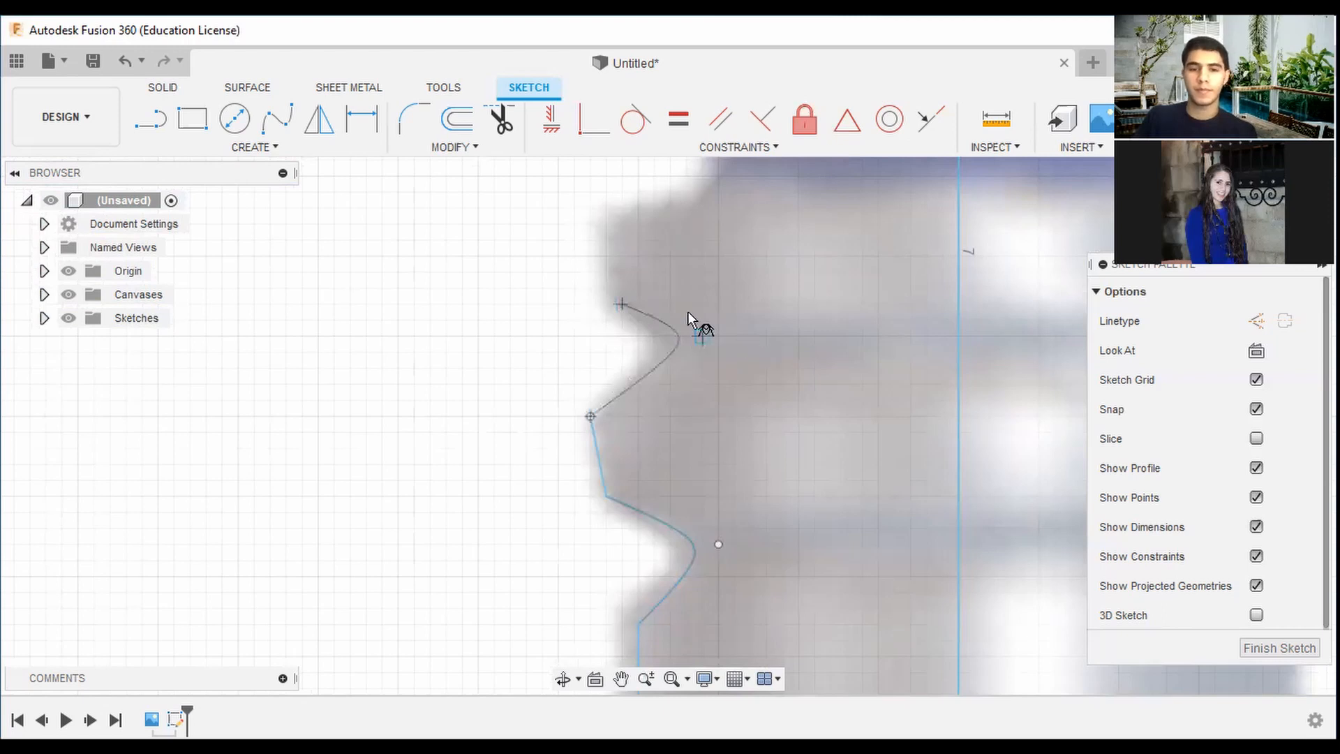
Draw a slanted line about 0.41 mm long up the upper ring's outer edge from the second conic curve
{"action": "scroll", "coordinate": [649, 303], "scroll_direction": "up", "scroll_amount": 3}
{"action": "left_click", "coordinate": [162, 126]}
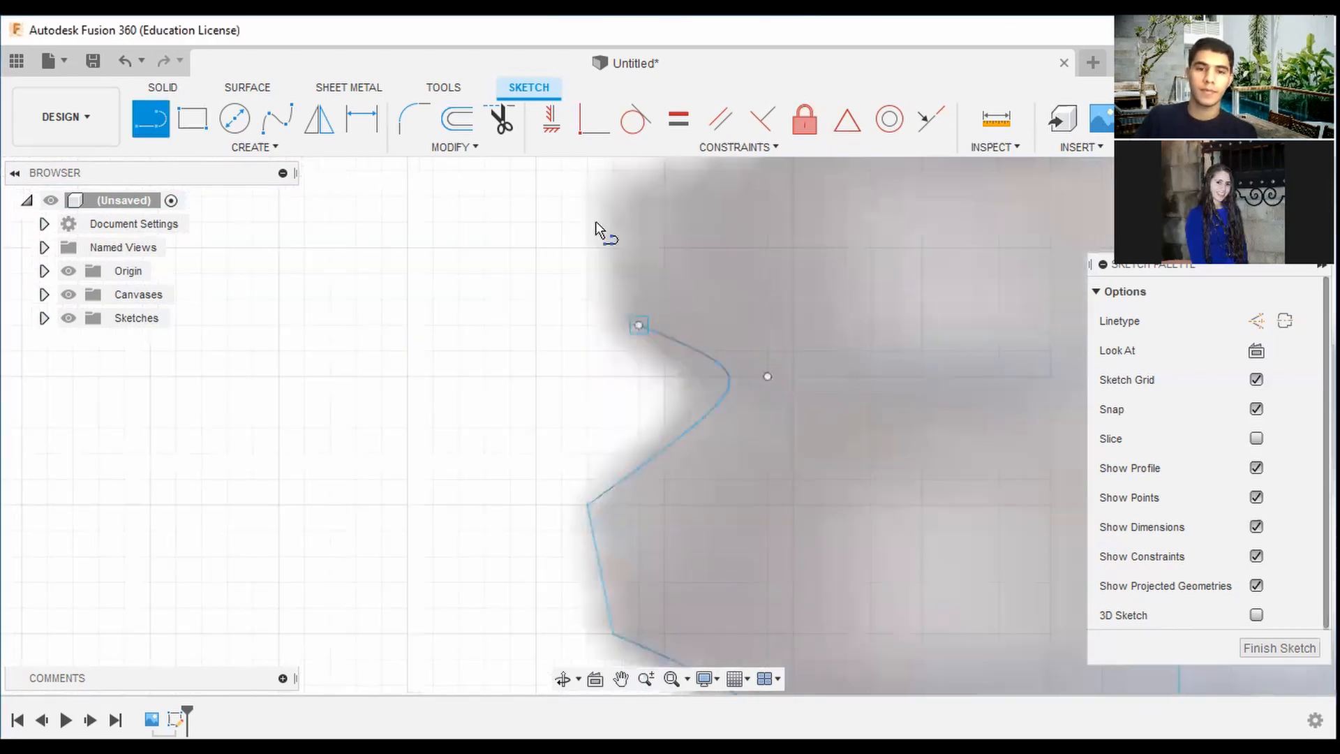
{"action": "left_click", "coordinate": [639, 325]}
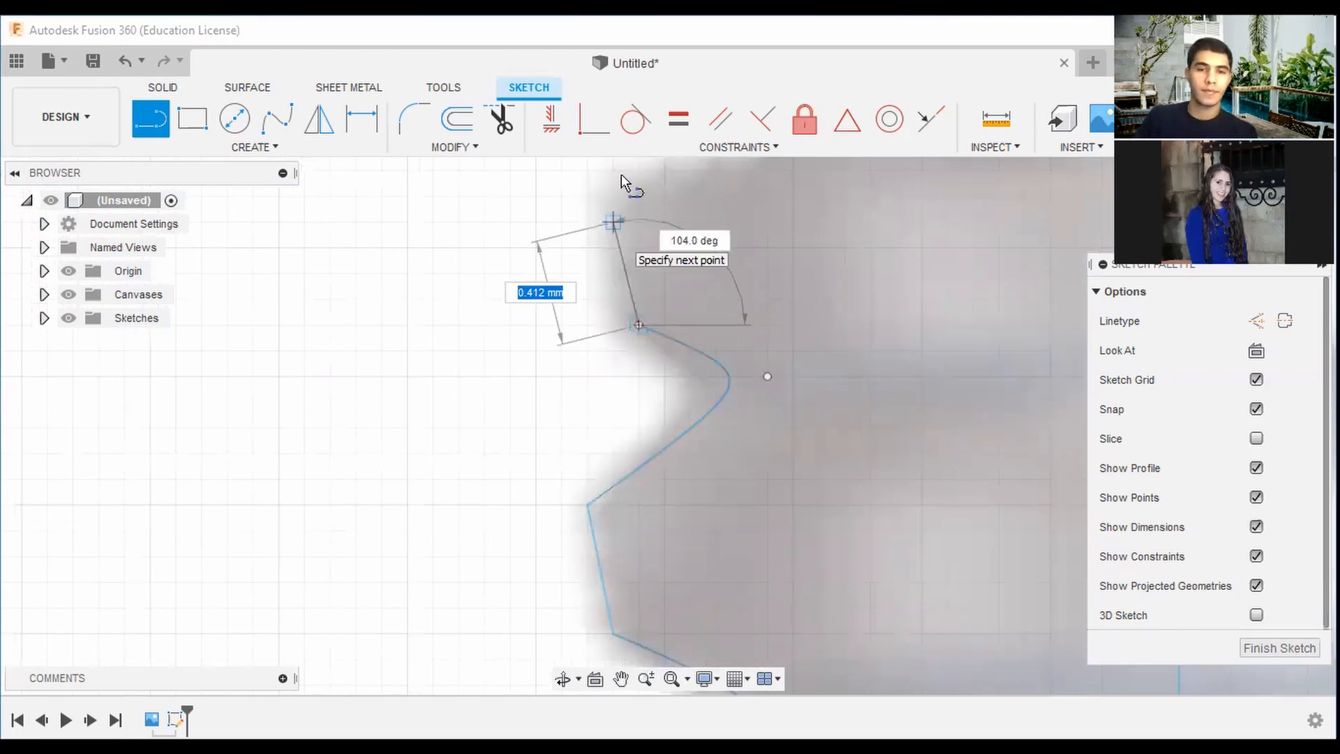
{"action": "left_click", "coordinate": [613, 222]}
{"action": "scroll", "coordinate": [615, 221], "scroll_direction": "down", "scroll_amount": 3}
Apply a Parallel constraint between the upper and lower rings' outer edge lines
{"action": "left_click", "coordinate": [720, 119]}
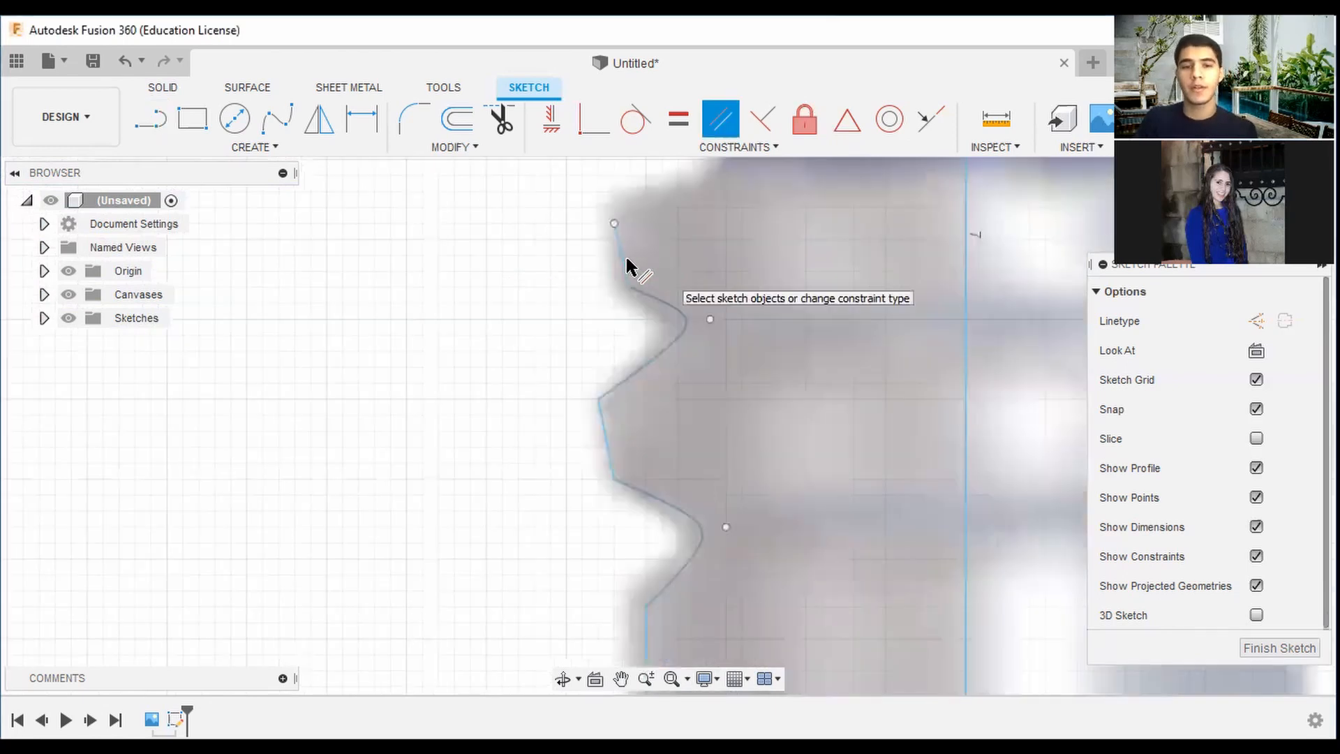
{"action": "left_click", "coordinate": [623, 259]}
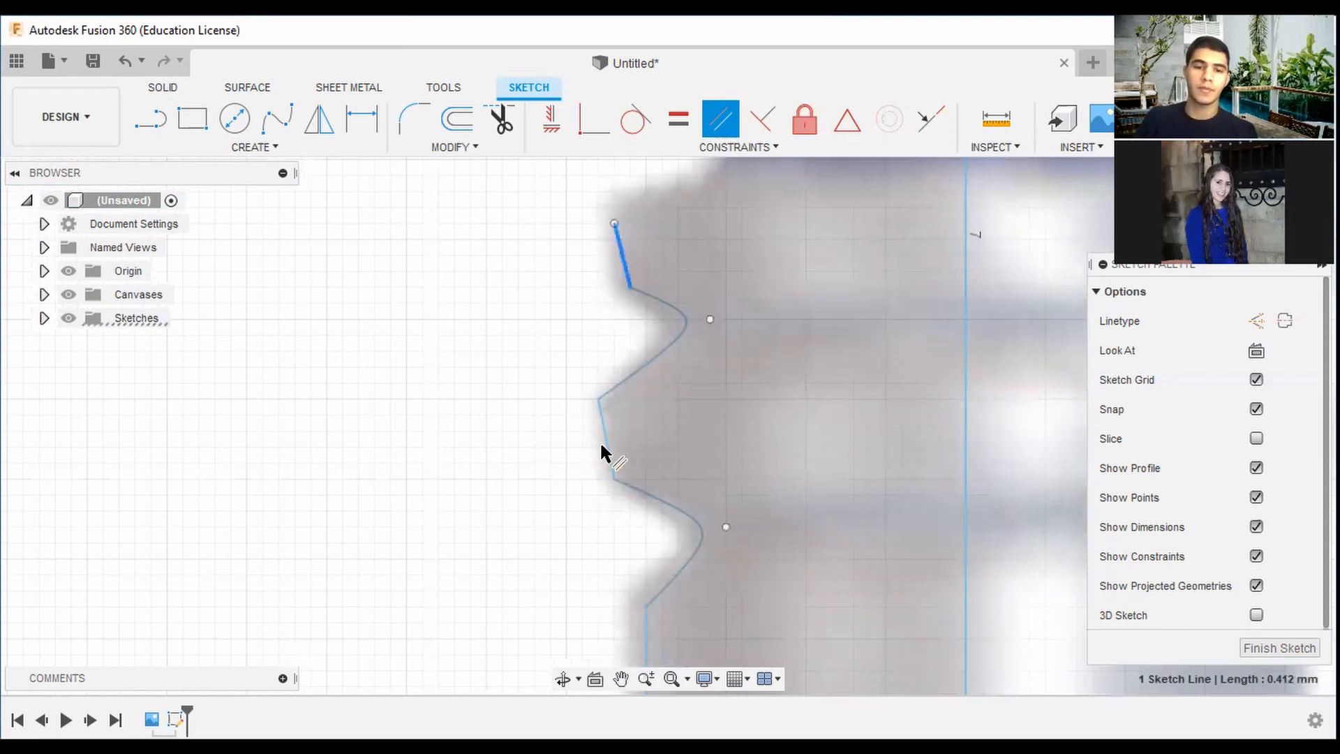
{"action": "left_click", "coordinate": [604, 441]}
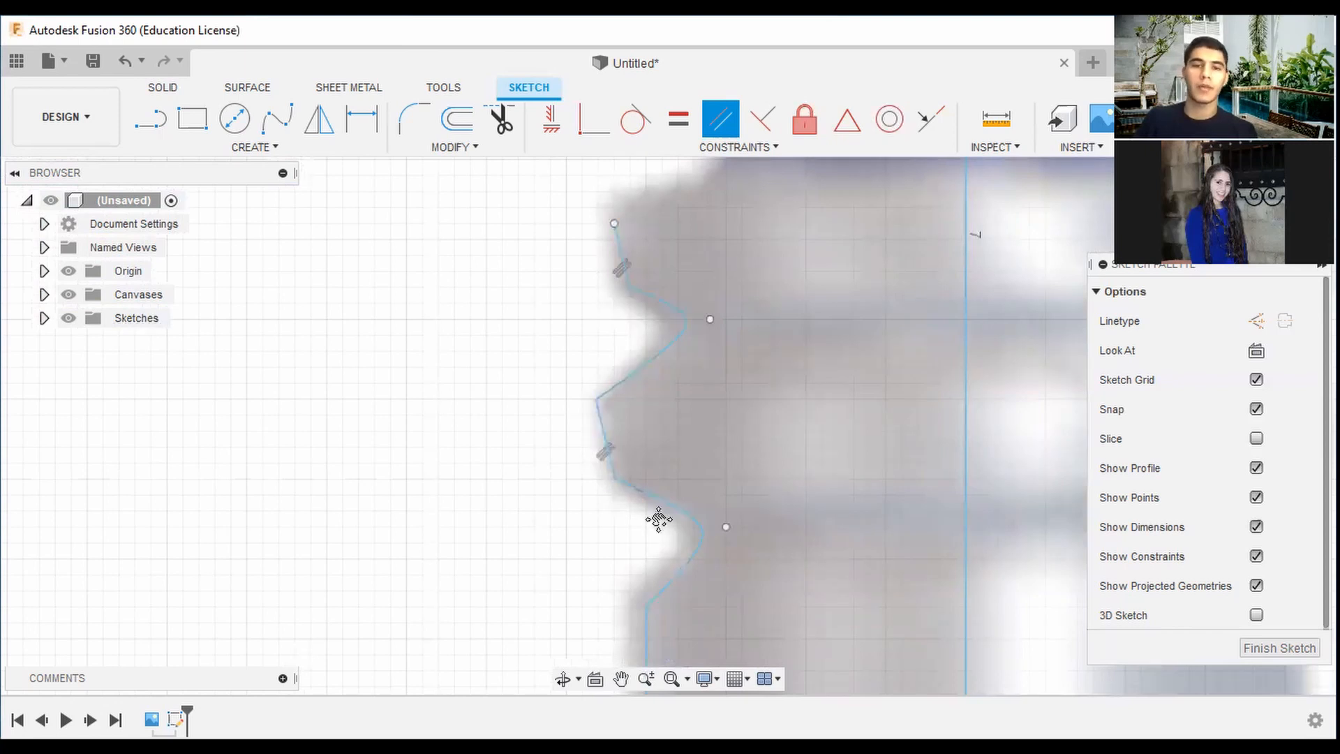
Draw a line about 0.75 mm long from the upper ring's edge up to the base of the blue neck
{"action": "middle_click_drag", "start_coordinate": [658, 519], "coordinate": [600, 751]}
{"action": "scroll", "coordinate": [635, 421], "scroll_direction": "down", "scroll_amount": 4}
{"action": "middle_click_drag", "start_coordinate": [450, 264], "coordinate": [616, 290]}
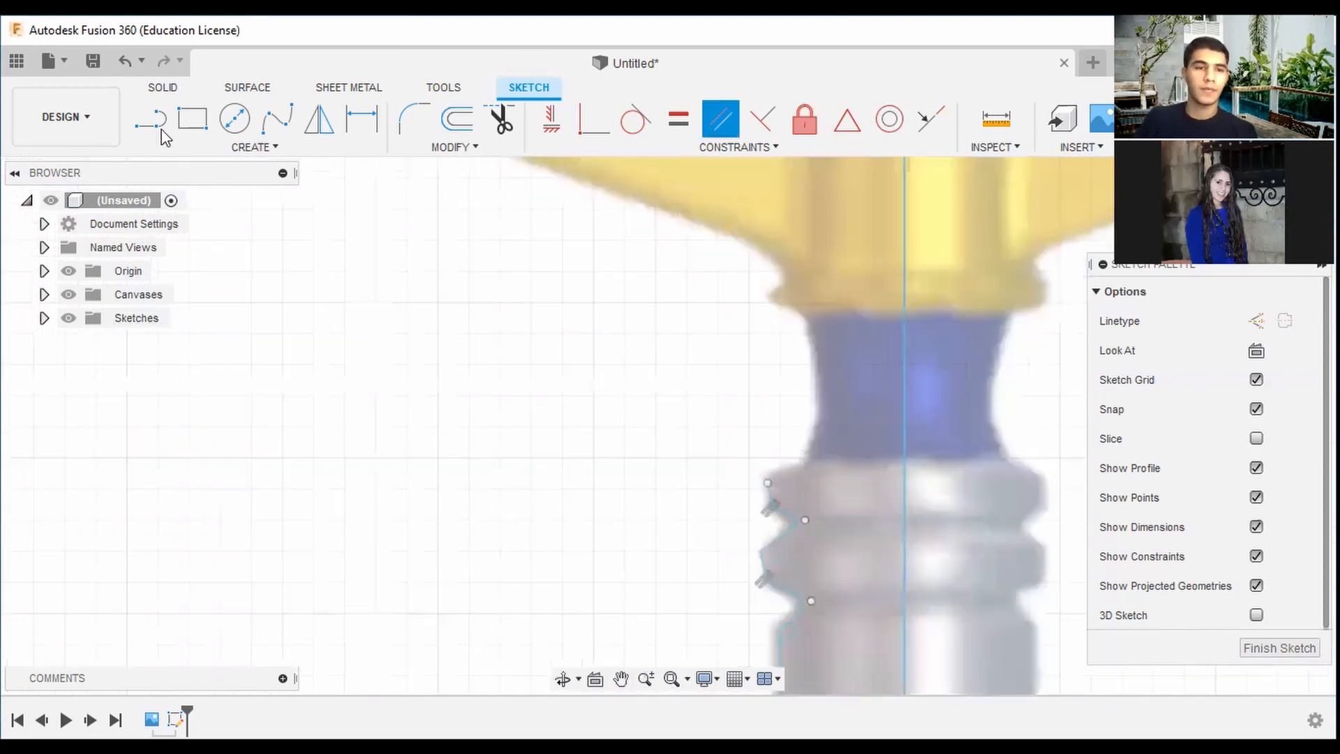
{"action": "key", "text": "l"}
{"action": "scroll", "coordinate": [677, 464], "scroll_direction": "up", "scroll_amount": 3}
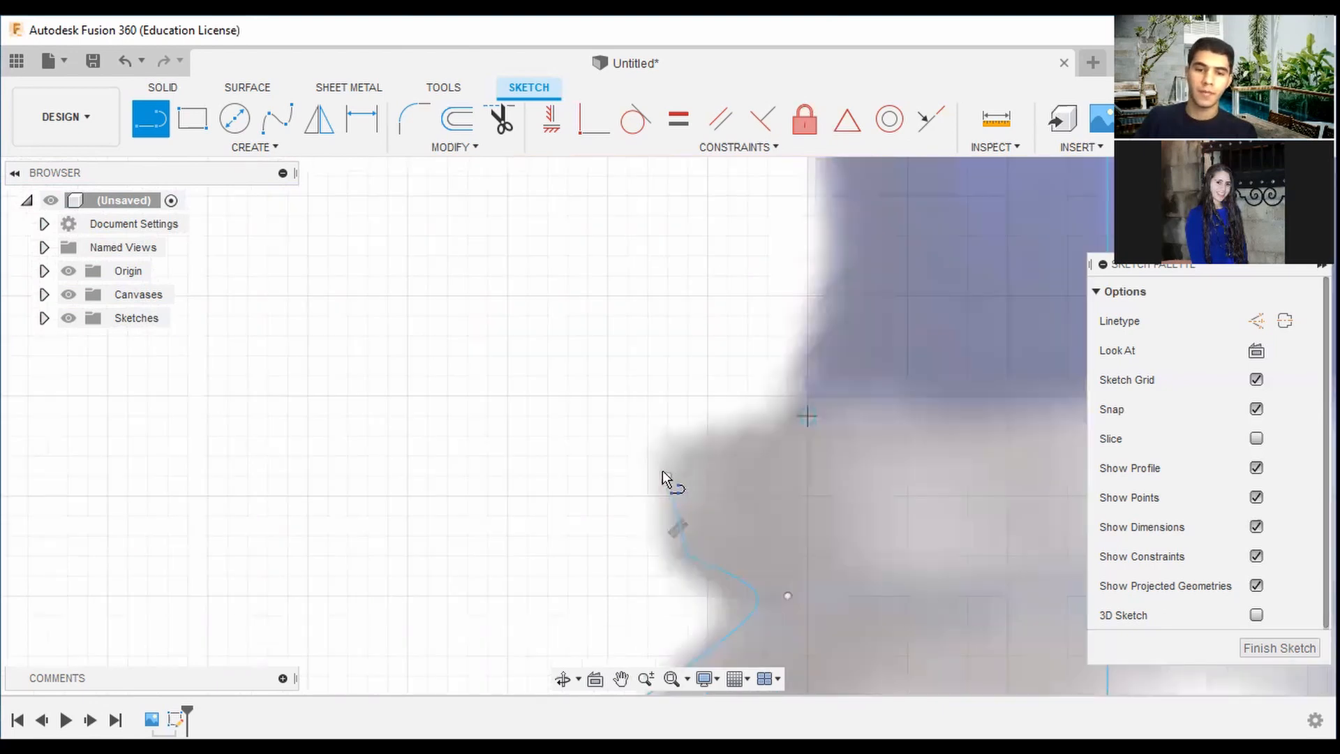
{"action": "left_click", "coordinate": [668, 476]}
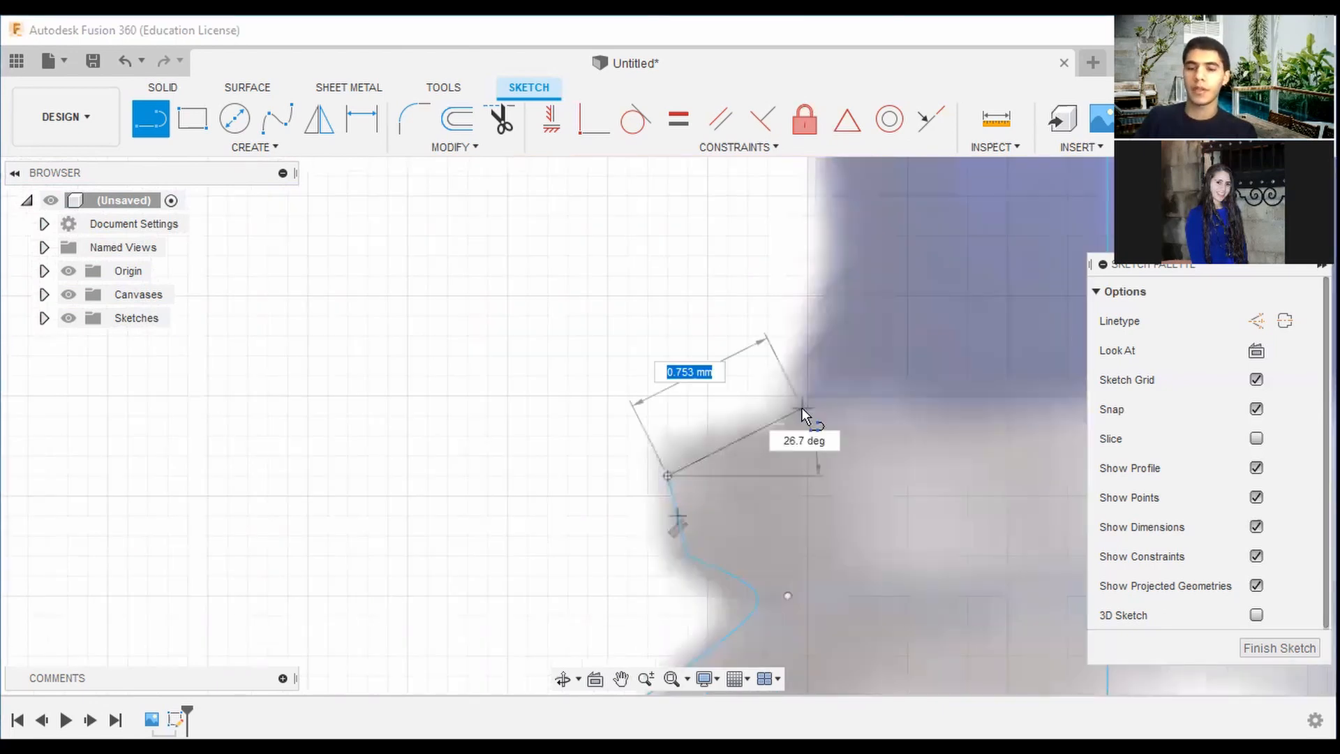
{"action": "scroll", "coordinate": [870, 361], "scroll_direction": "down", "scroll_amount": 4}
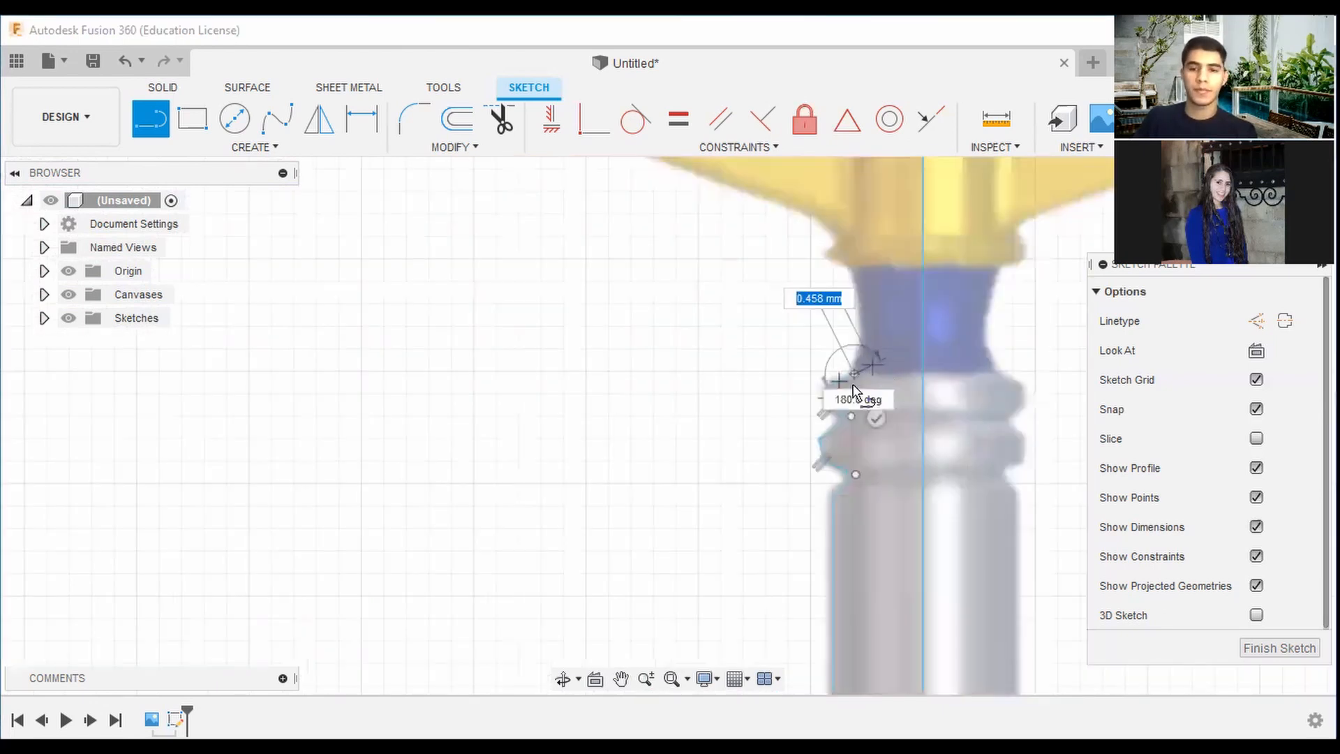
Draw a three-point arc spanning about 2.6 mm along the blue neck's outer edge up to the gold collar
{"action": "left_click", "coordinate": [255, 147]}
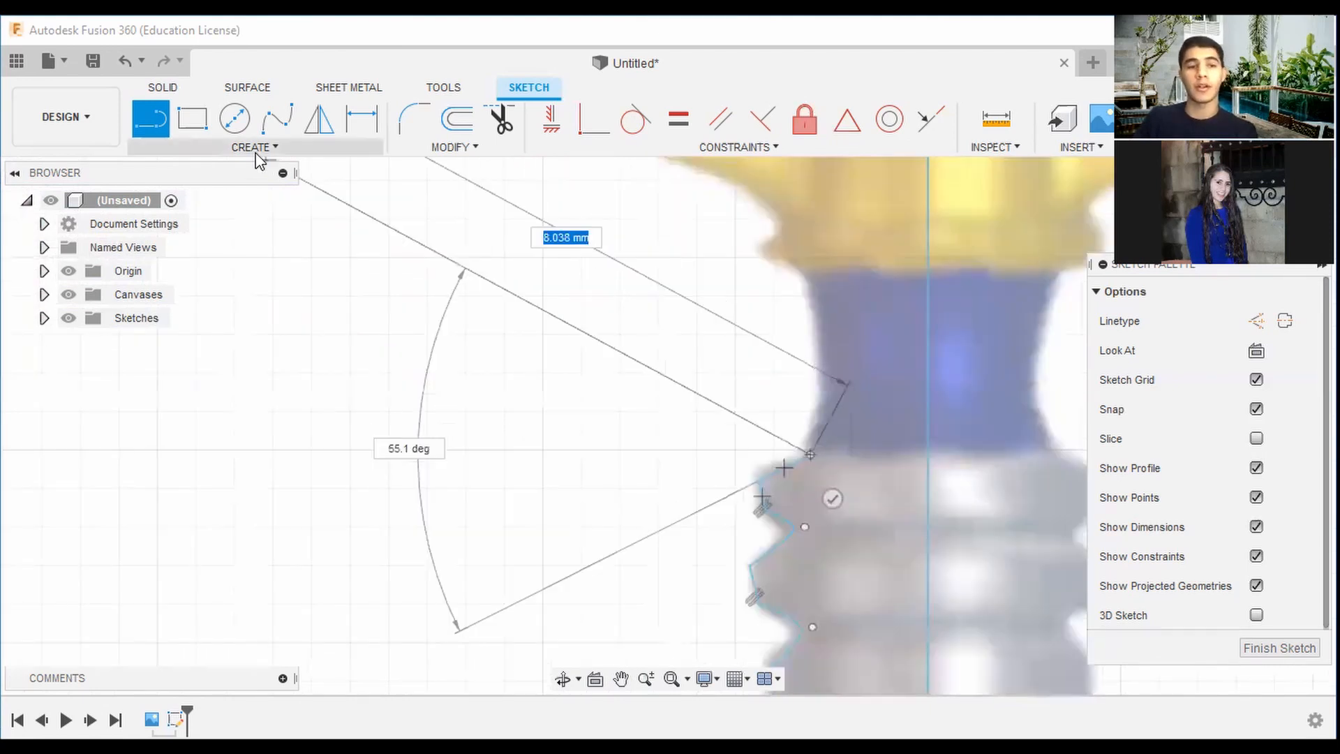
{"action": "mouse_move", "coordinate": [305, 234]}
{"action": "left_click", "coordinate": [357, 234]}
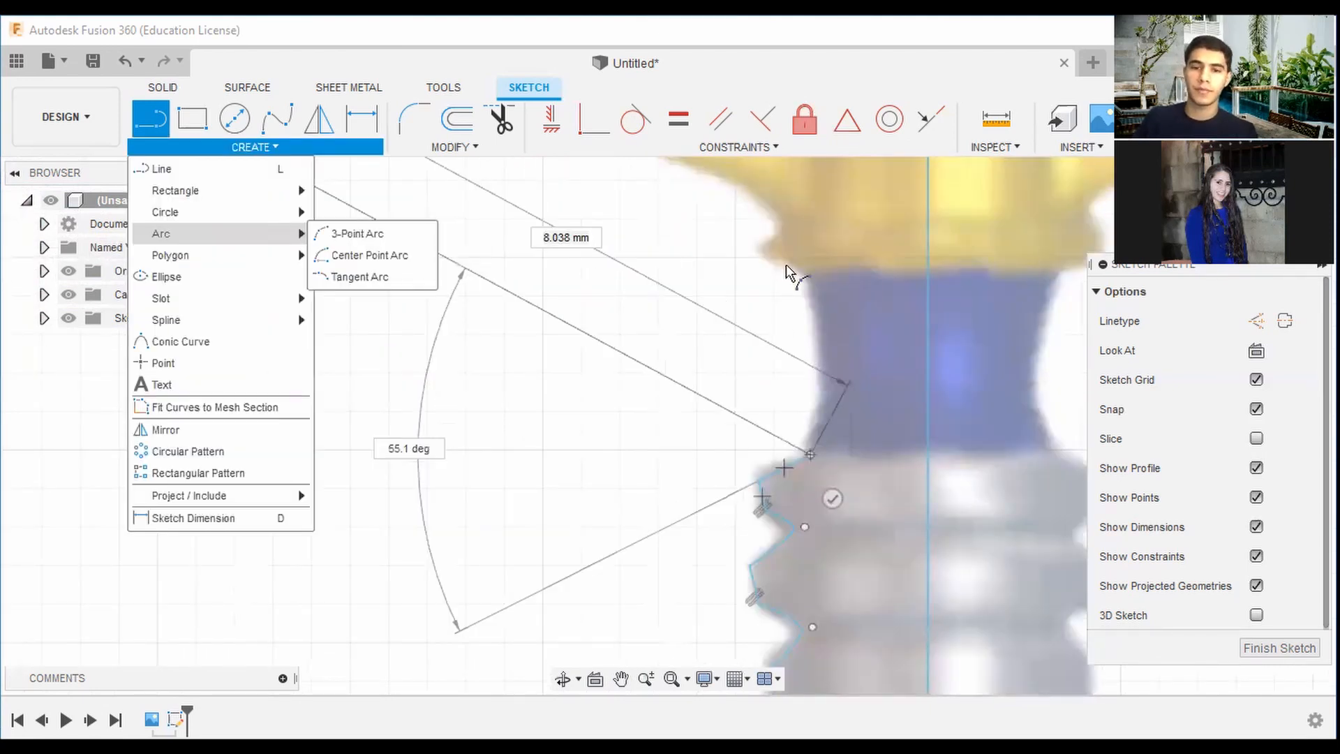
{"action": "left_click", "coordinate": [818, 523]}
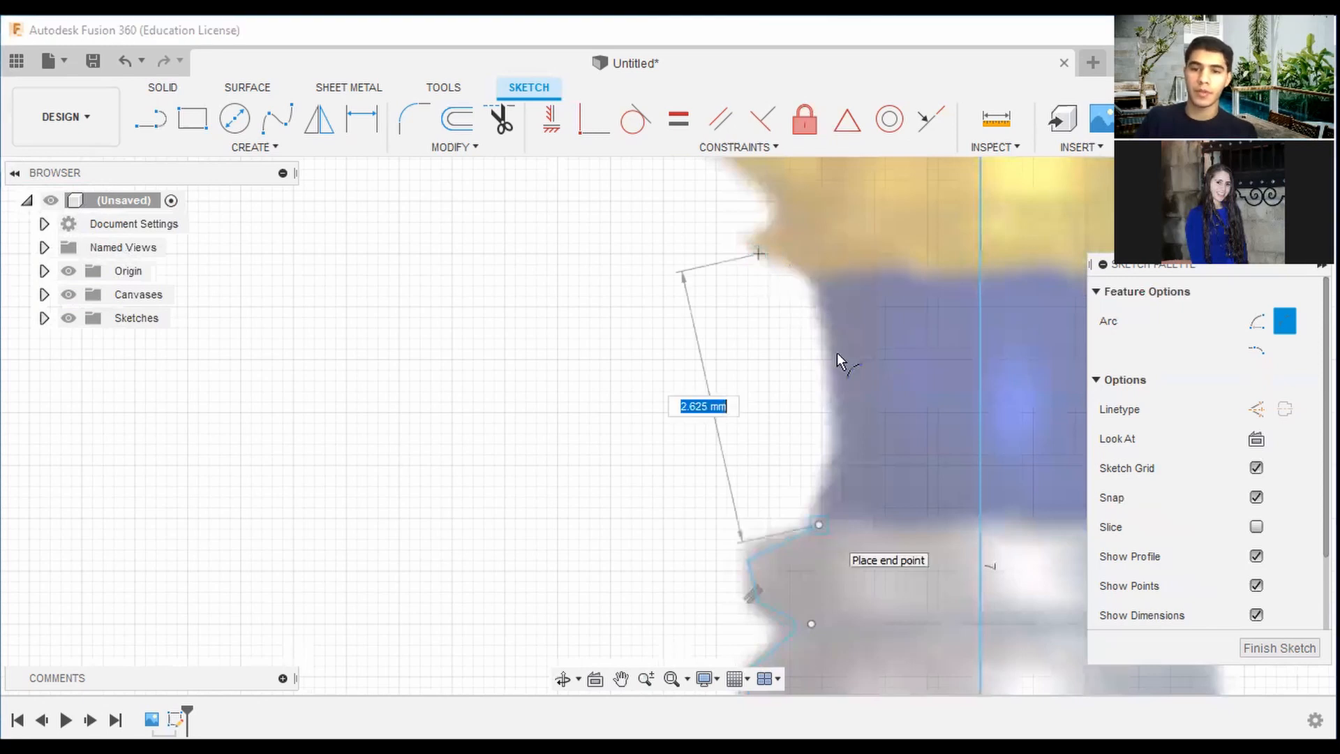
{"action": "left_click", "coordinate": [814, 312]}
Extend the neck arc's upper end with a short line and close the neck's top across to the centreline
{"action": "scroll", "coordinate": [936, 325], "scroll_direction": "down", "scroll_amount": 5}
{"action": "left_click", "coordinate": [151, 118]}
{"action": "scroll", "coordinate": [805, 520], "scroll_direction": "up", "scroll_amount": 8}
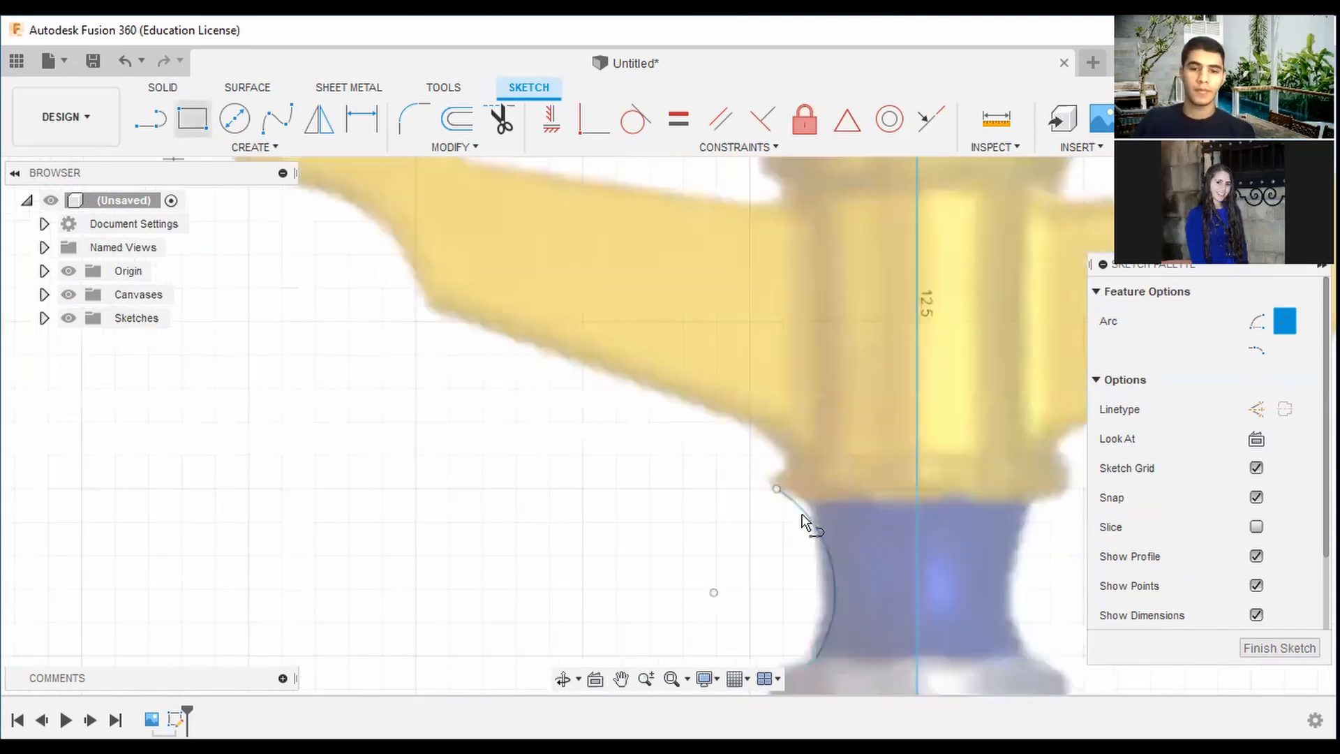
{"action": "left_click", "coordinate": [726, 461]}
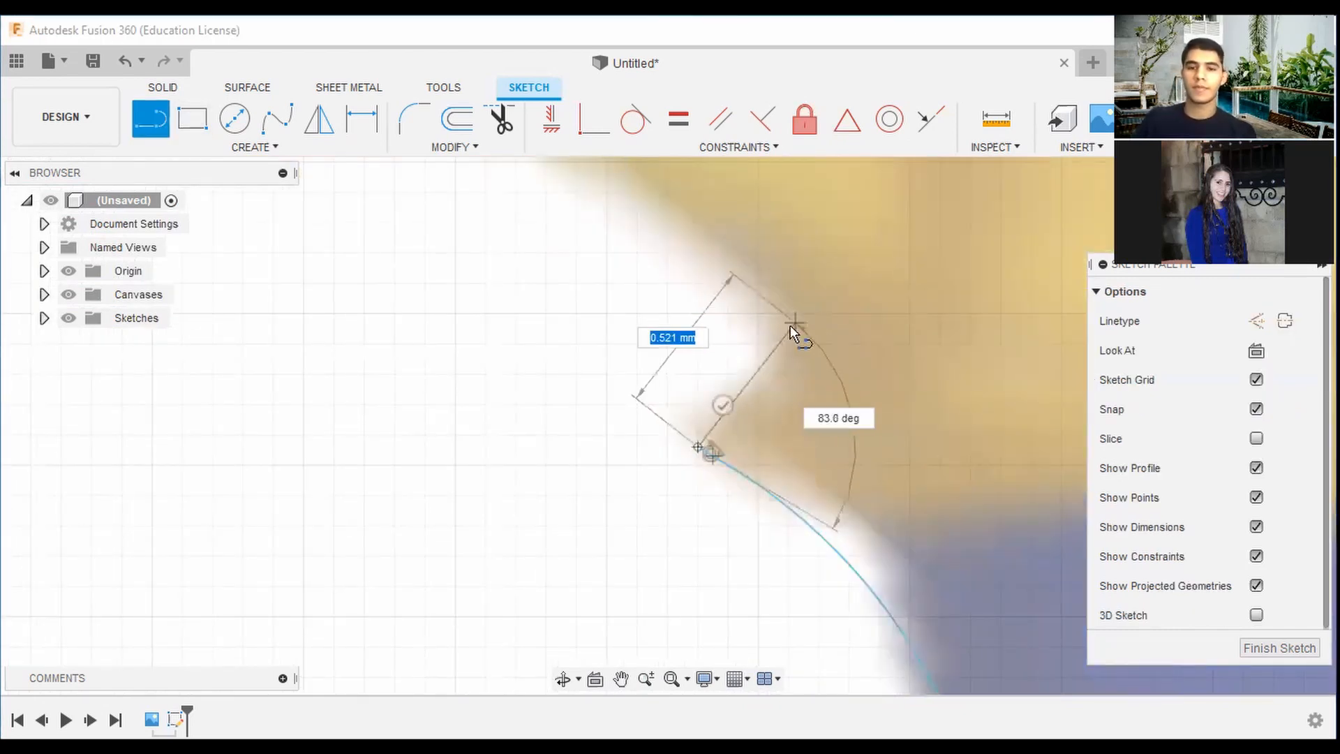
{"action": "scroll", "coordinate": [790, 325], "scroll_direction": "down", "scroll_amount": 6}
{"action": "key", "text": "Escape"}
{"action": "middle_click_drag", "start_coordinate": [994, 476], "coordinate": [747, 461]}
{"action": "scroll", "coordinate": [649, 487], "scroll_direction": "up", "scroll_amount": 7}
{"action": "key", "text": "l"}
{"action": "scroll", "coordinate": [970, 454], "scroll_direction": "down", "scroll_amount": 8}
Draw a three-point arc along the shaft's rounded tip between the lower ends of the centreline and the outer edge line
{"action": "middle_click_drag", "start_coordinate": [972, 457], "coordinate": [882, 291], "text": "shift"}
{"action": "middle_click_drag", "start_coordinate": [857, 566], "coordinate": [848, 447]}
{"action": "scroll", "coordinate": [761, 559], "scroll_direction": "up", "scroll_amount": 5}
{"action": "left_click", "coordinate": [252, 149]}
{"action": "mouse_move", "coordinate": [202, 236]}
{"action": "left_click", "coordinate": [333, 234]}
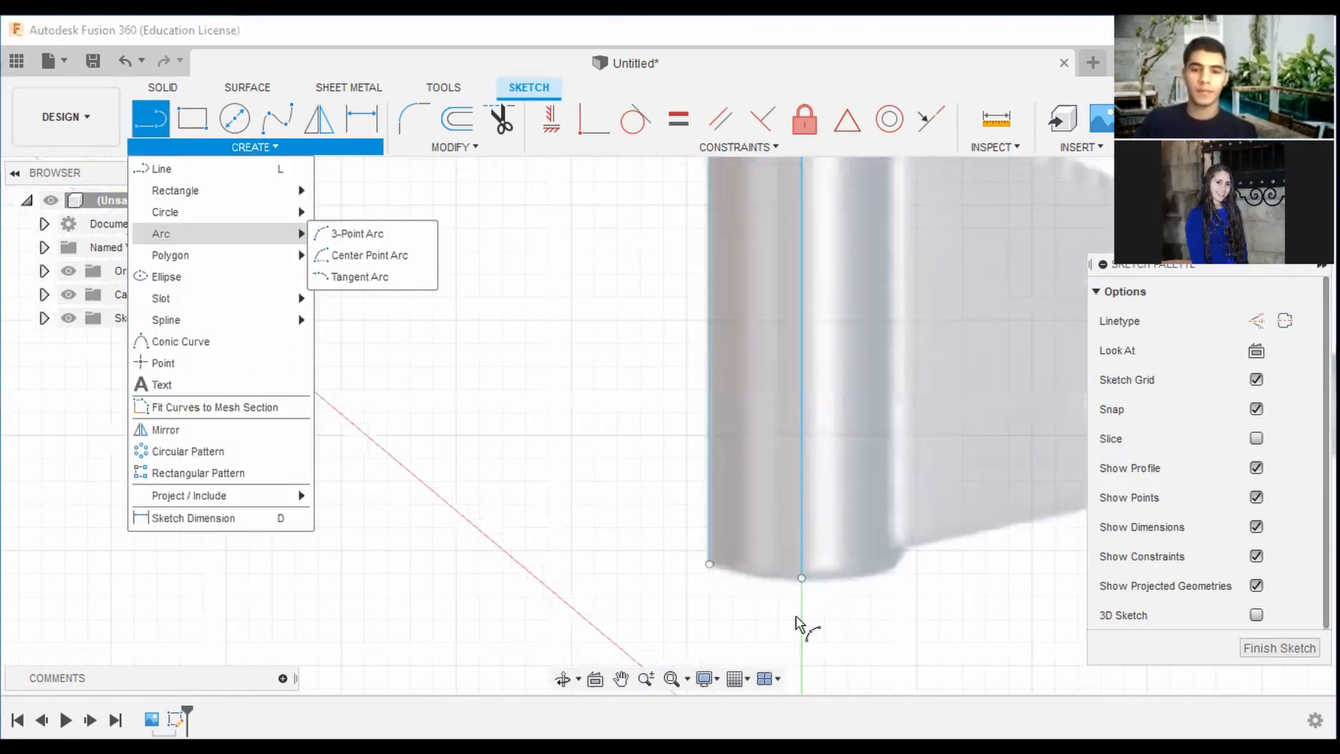
{"action": "scroll", "coordinate": [799, 558], "scroll_direction": "up", "scroll_amount": 5}
{"action": "left_click", "coordinate": [795, 617]}
{"action": "left_click", "coordinate": [568, 582]}
{"action": "left_click", "coordinate": [681, 617]}
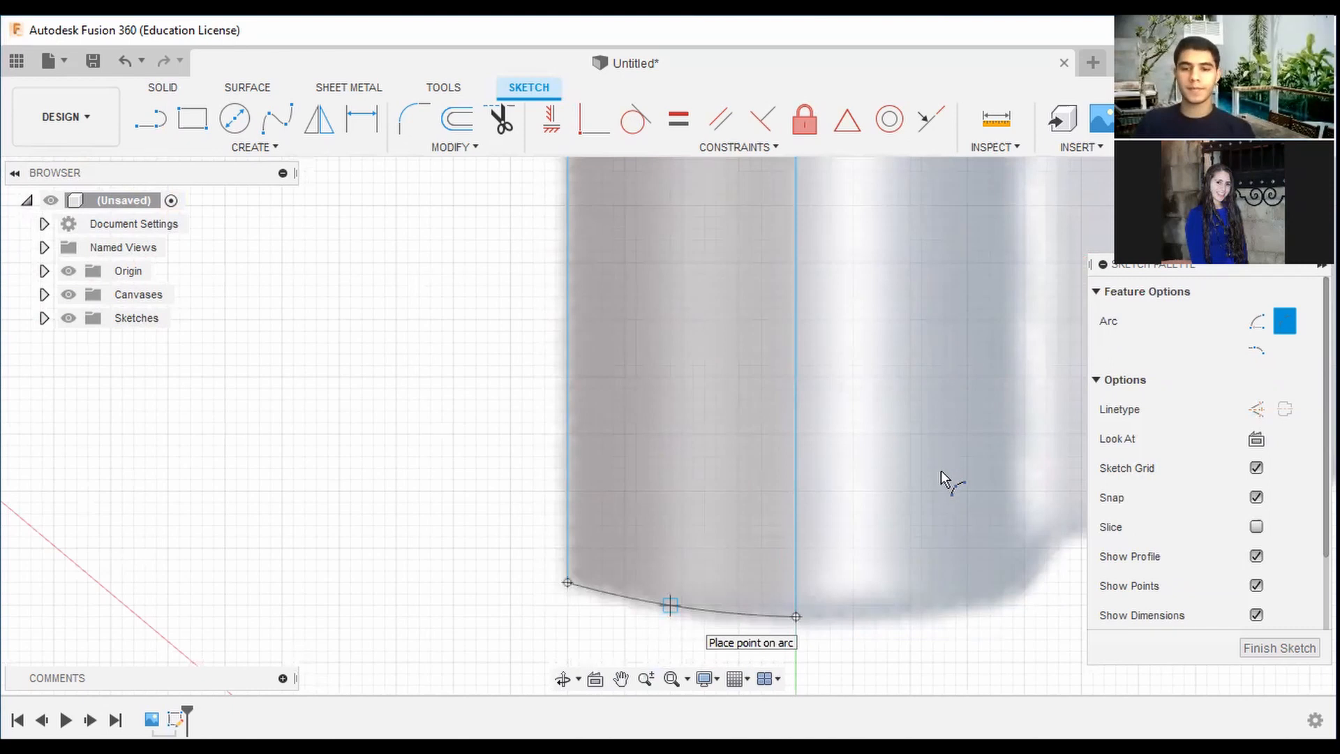
{"action": "scroll", "coordinate": [1005, 369], "scroll_direction": "down", "scroll_amount": 5}
Draw a horizontal line about 1.6 mm long from the centreline to the dark grip's outer edge along the lower gold collar's top
{"action": "scroll", "coordinate": [892, 388], "scroll_direction": "up", "scroll_amount": 5}
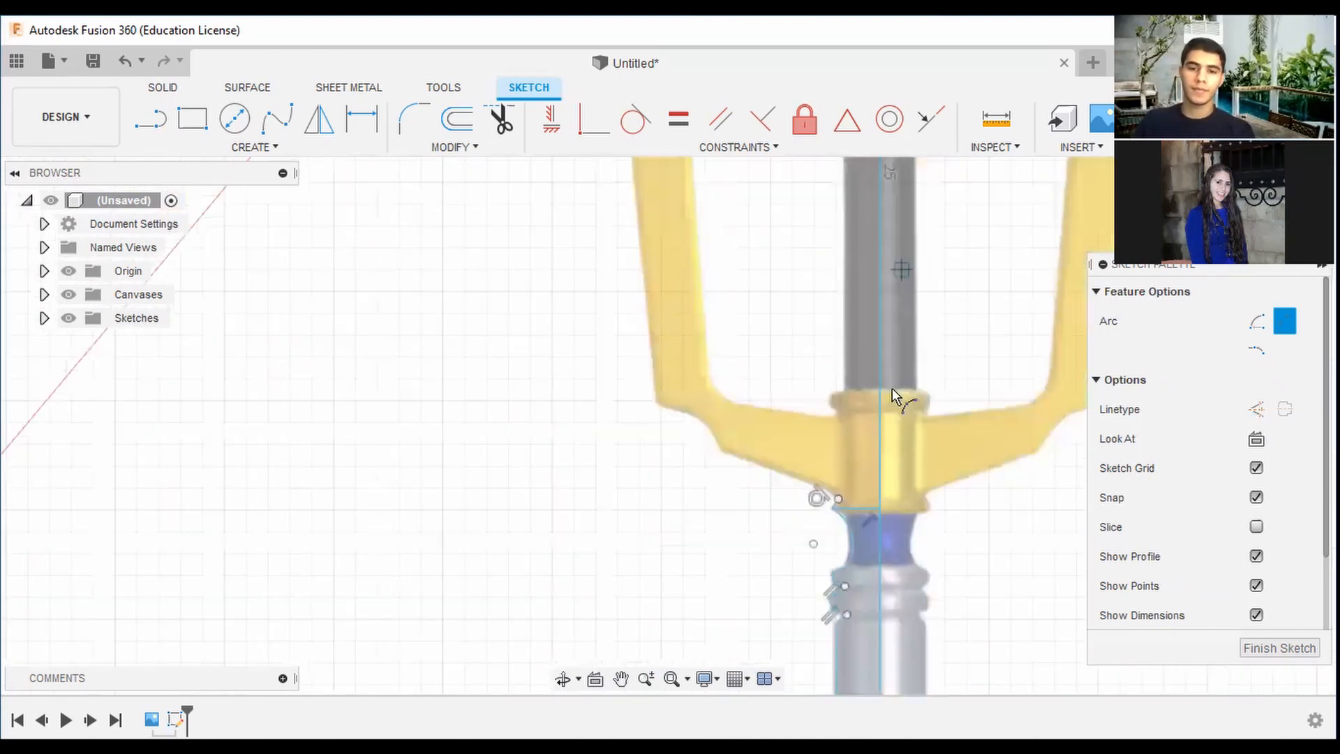
{"action": "scroll", "coordinate": [892, 388], "scroll_direction": "up", "scroll_amount": 3}
{"action": "key", "text": "l"}
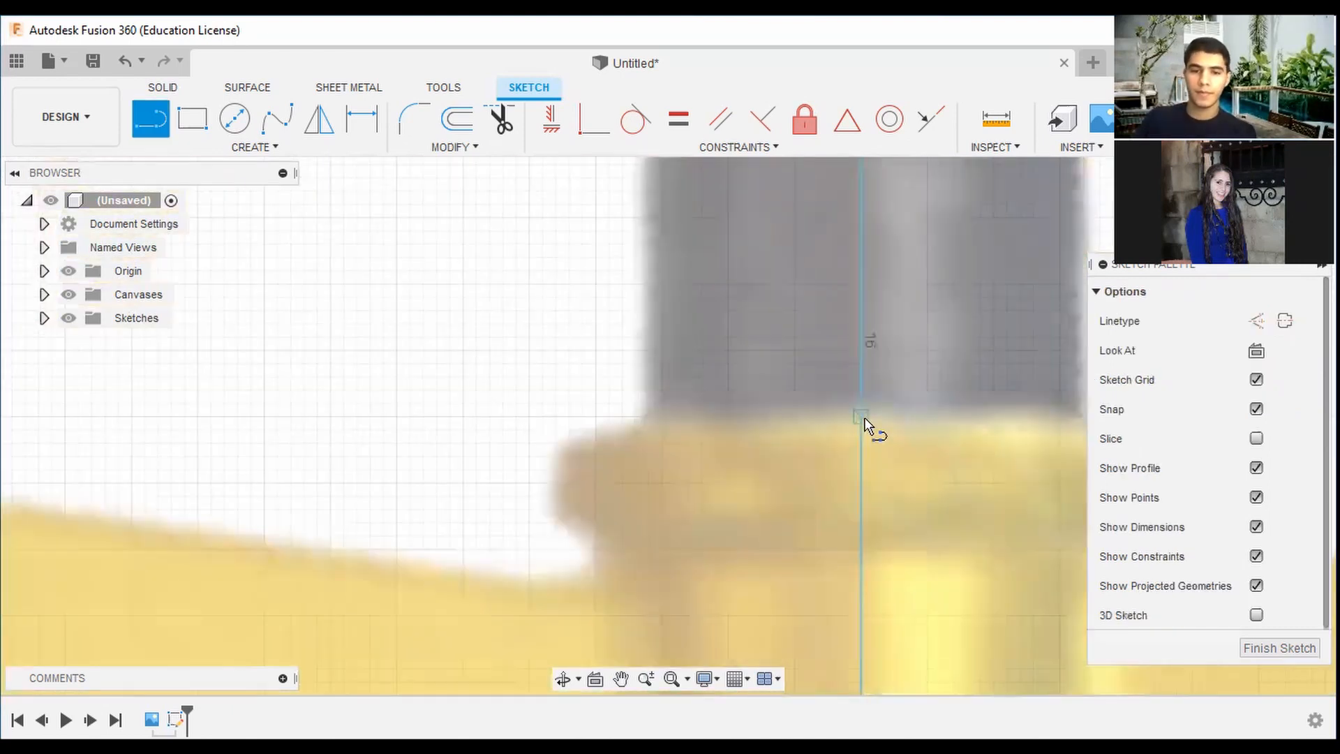
{"action": "scroll", "coordinate": [887, 418], "scroll_direction": "up", "scroll_amount": 3}
{"action": "left_click", "coordinate": [855, 416]}
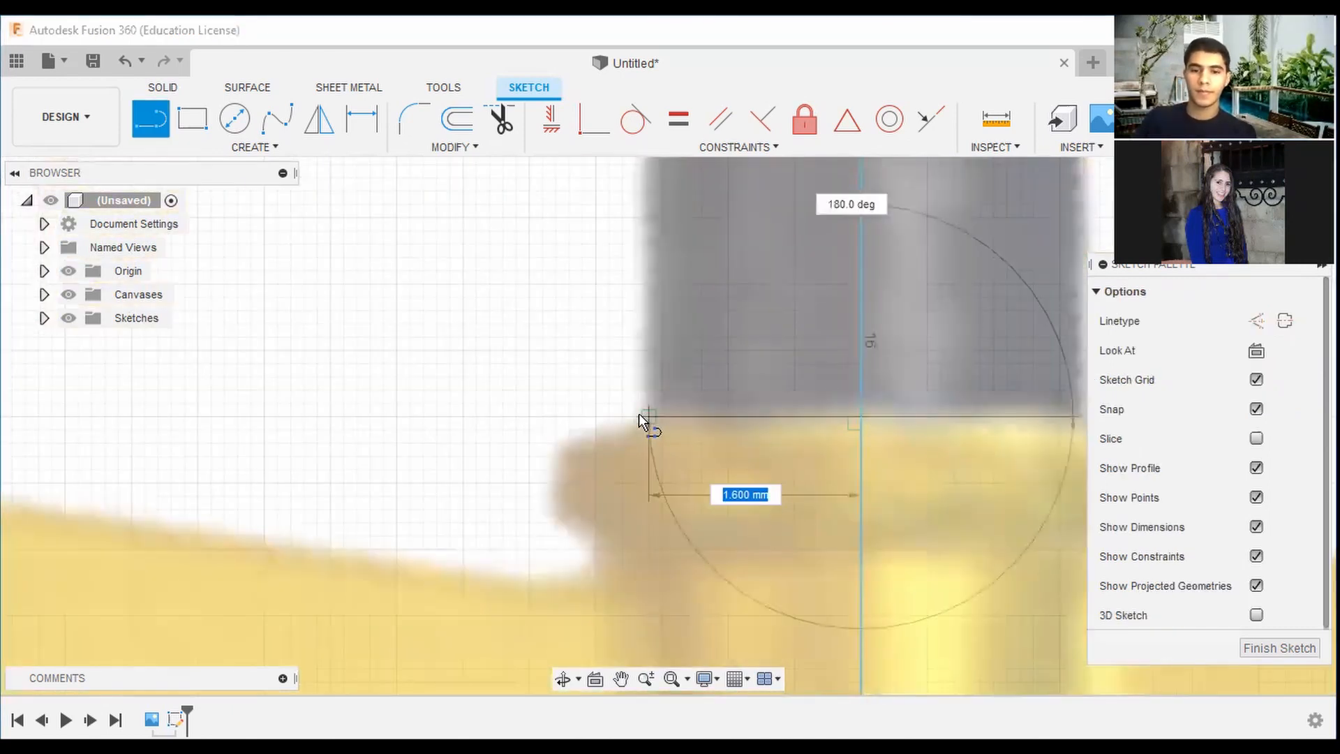
{"action": "left_click", "coordinate": [636, 414]}
Draw a line up the dark grip's outer edge from the lower gold collar to the horizontal line below the upper collar
{"action": "middle_click_drag", "start_coordinate": [649, 249], "coordinate": [647, 651]}
{"action": "scroll", "coordinate": [646, 650], "scroll_direction": "down", "scroll_amount": 5}
{"action": "left_click", "coordinate": [652, 344]}
{"action": "scroll", "coordinate": [667, 367], "scroll_direction": "up", "scroll_amount": 3}
{"action": "middle_click_drag", "start_coordinate": [667, 362], "coordinate": [807, 566]}
{"action": "scroll", "coordinate": [830, 538], "scroll_direction": "down", "scroll_amount": 1}
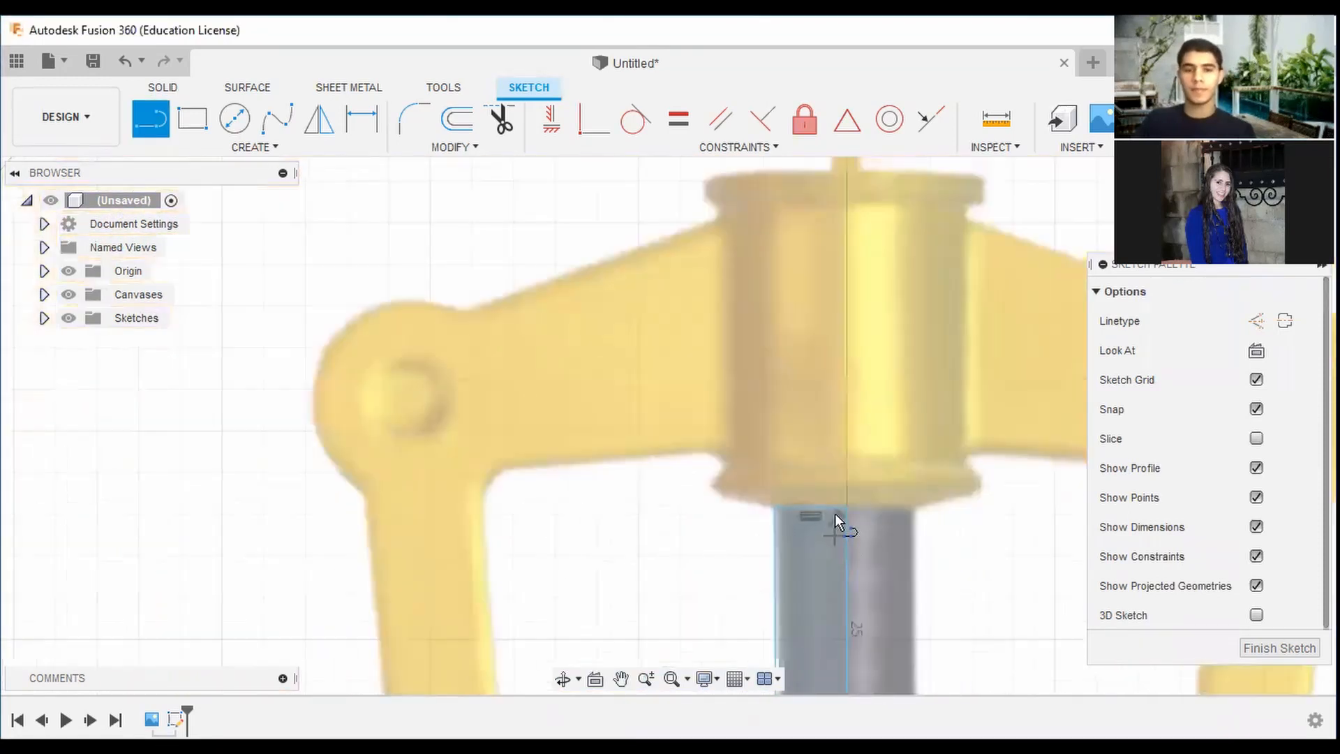
Examine the traced half profiles of the grip, neck and shaft against the reference image
{"action": "scroll", "coordinate": [835, 513], "scroll_direction": "down", "scroll_amount": 3}
{"action": "middle_click_drag", "start_coordinate": [832, 509], "coordinate": [839, 382]}
{"action": "scroll", "coordinate": [839, 383], "scroll_direction": "down", "scroll_amount": 2}
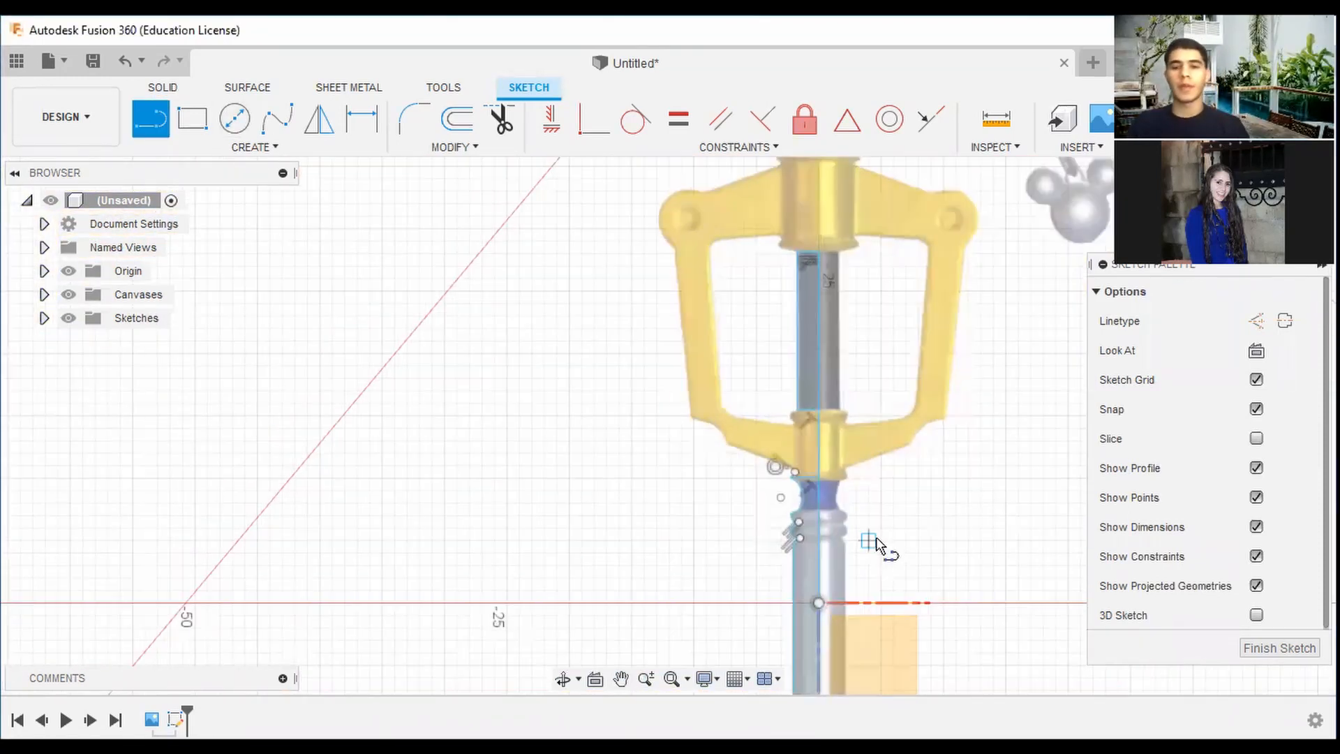
{"action": "scroll", "coordinate": [877, 537], "scroll_direction": "down", "scroll_amount": 1}
{"action": "middle_click_drag", "start_coordinate": [853, 500], "coordinate": [817, 400]}
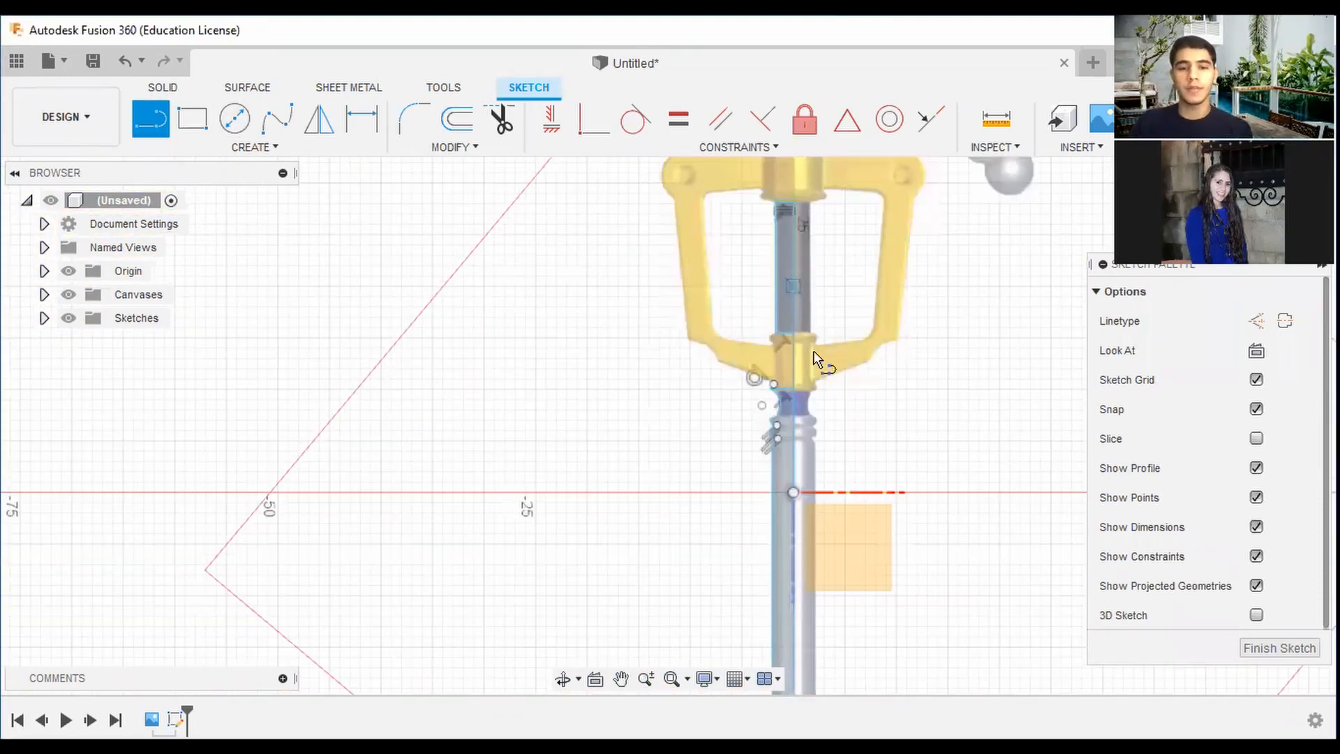
{"action": "scroll", "coordinate": [791, 360], "scroll_direction": "up", "scroll_amount": 2}
{"action": "middle_click_drag", "start_coordinate": [765, 411], "coordinate": [756, 529]}
{"action": "scroll", "coordinate": [827, 462], "scroll_direction": "down", "scroll_amount": 2}
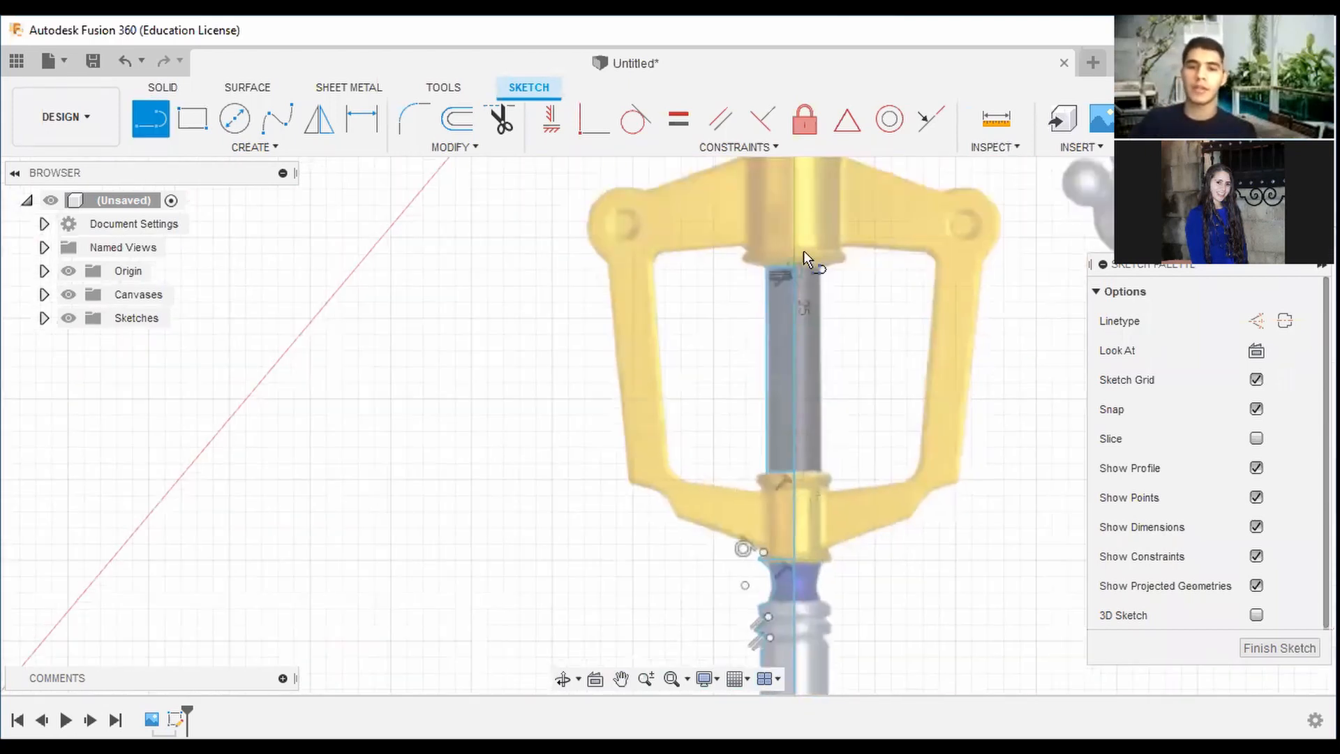
{"action": "scroll", "coordinate": [776, 490], "scroll_direction": "up", "scroll_amount": 3}
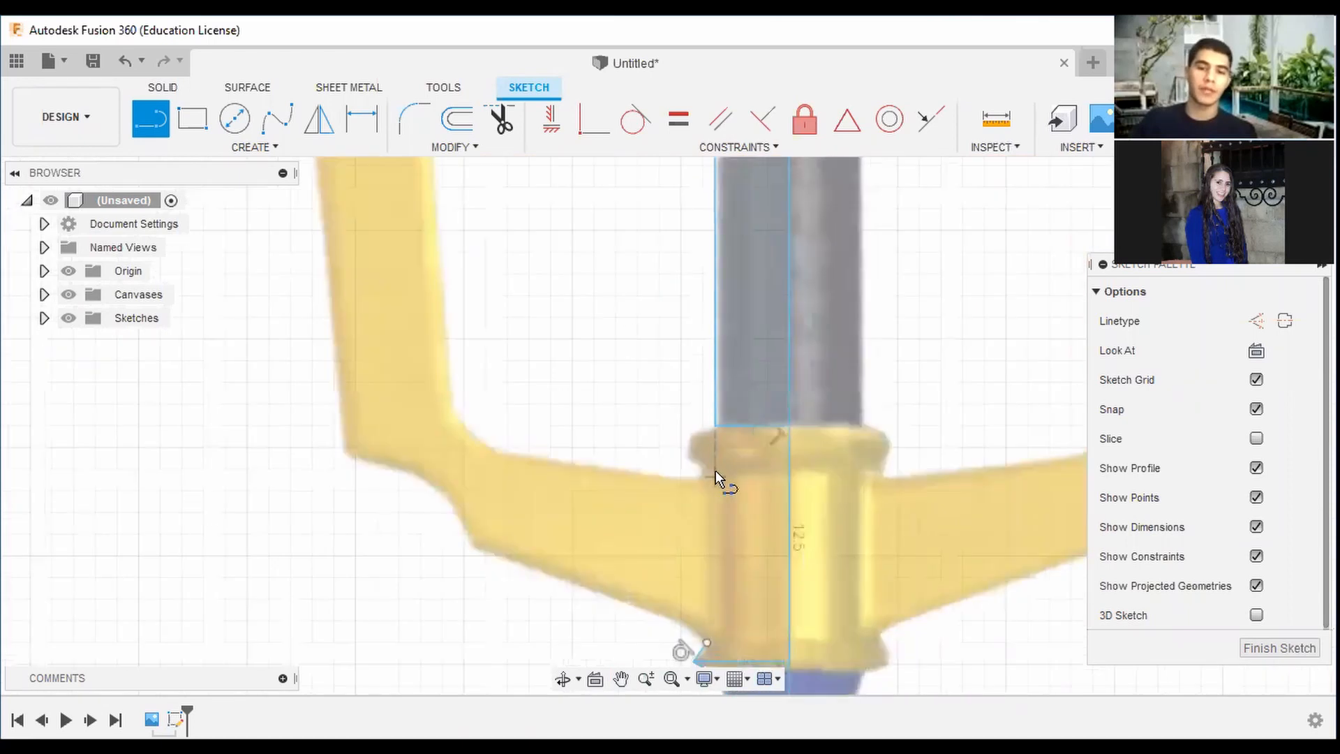
{"action": "middle_click_drag", "start_coordinate": [714, 471], "coordinate": [794, 374]}
{"action": "scroll", "coordinate": [747, 534], "scroll_direction": "up", "scroll_amount": 3}
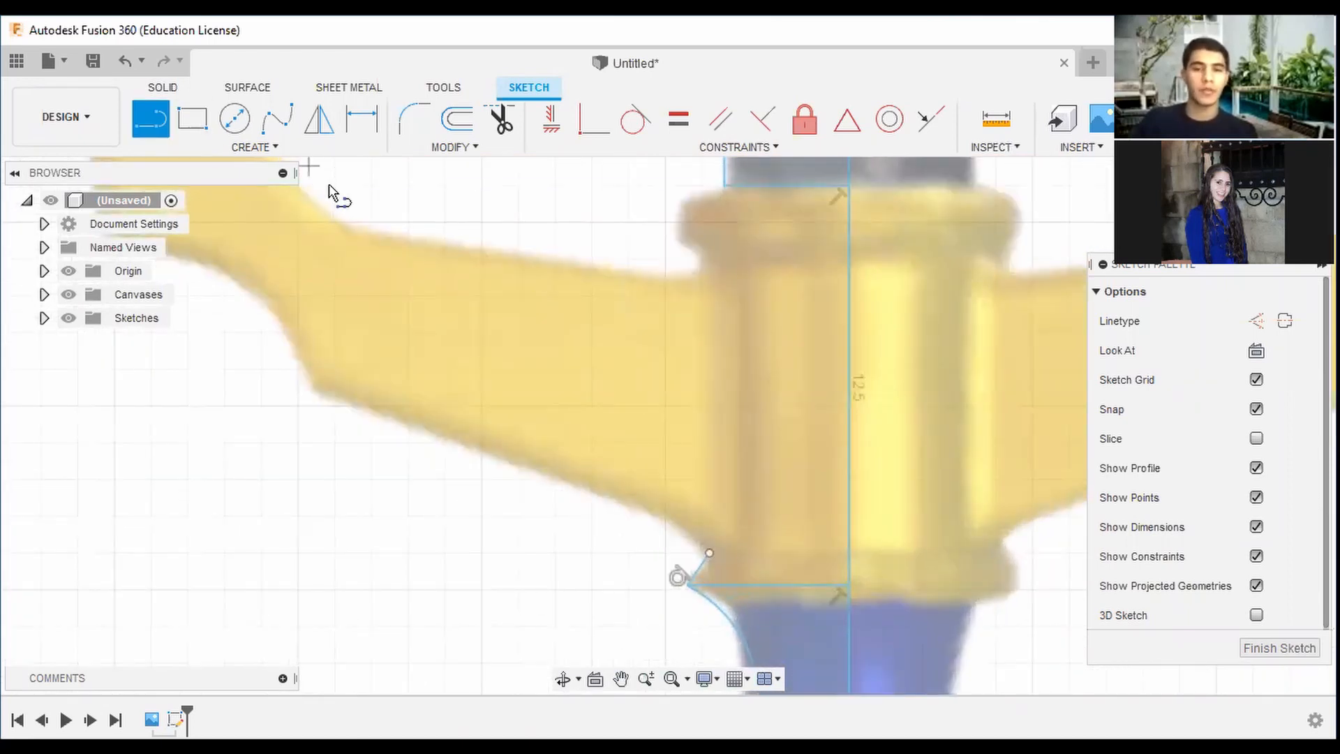
{"action": "left_click", "coordinate": [238, 148]}
{"action": "left_click", "coordinate": [433, 234]}
{"action": "left_click", "coordinate": [724, 185]}
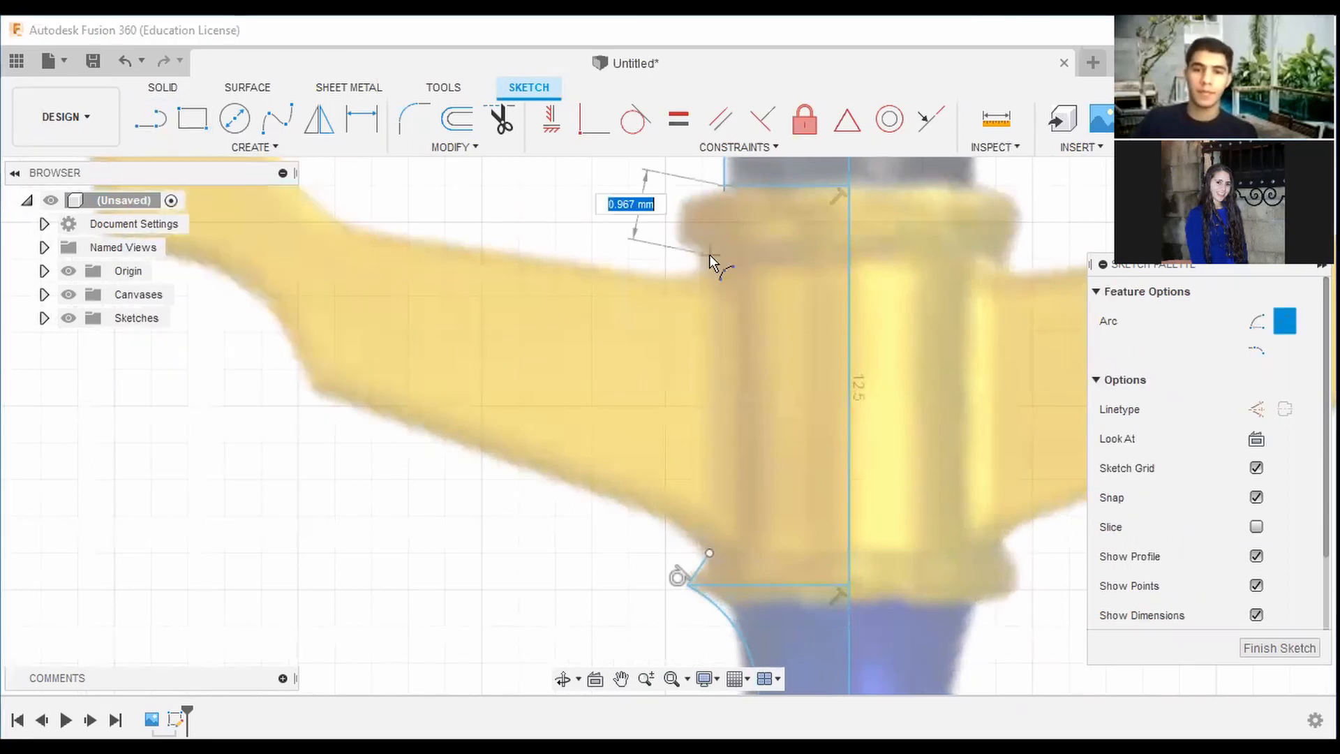
{"action": "left_click", "coordinate": [709, 254]}
{"action": "left_click", "coordinate": [679, 222]}
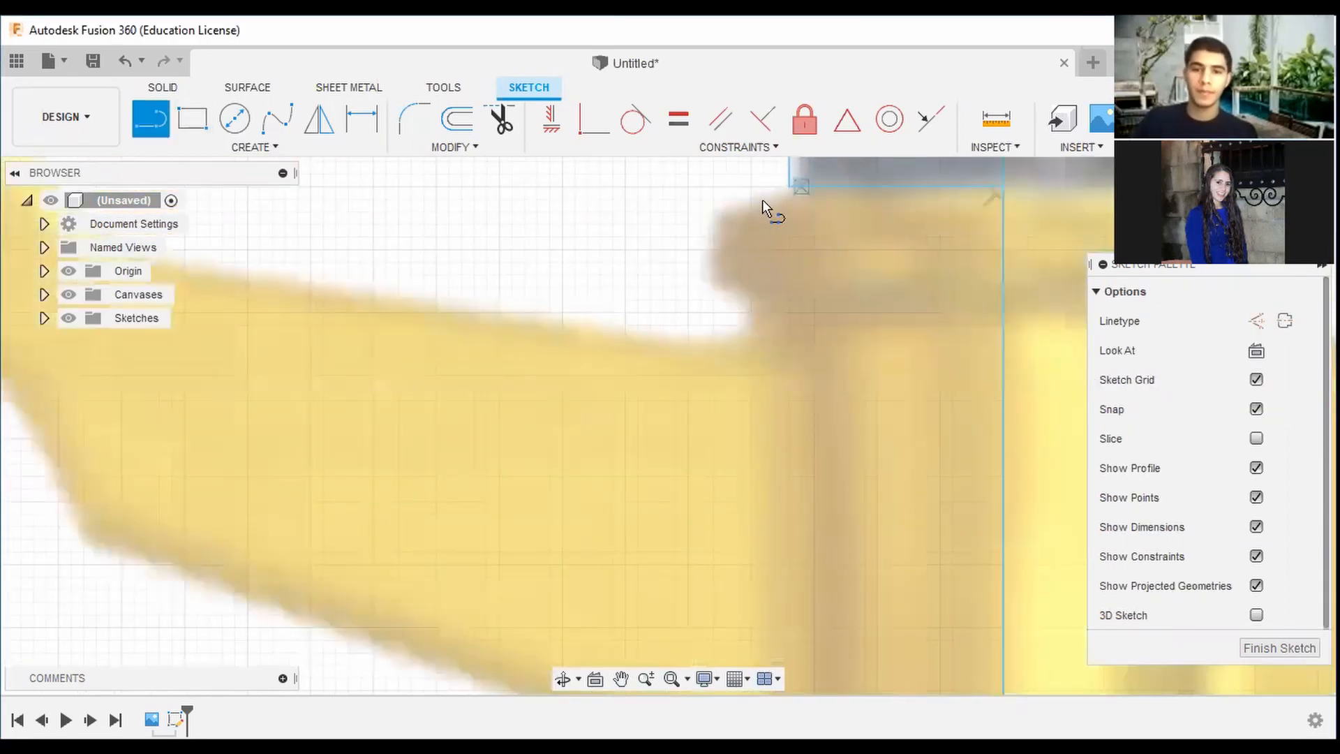
Trace the lower gold collar's upper rim from the grip's corner with two line segments and an arc into the groove below
{"action": "left_click", "coordinate": [724, 210]}
{"action": "left_click", "coordinate": [726, 274]}
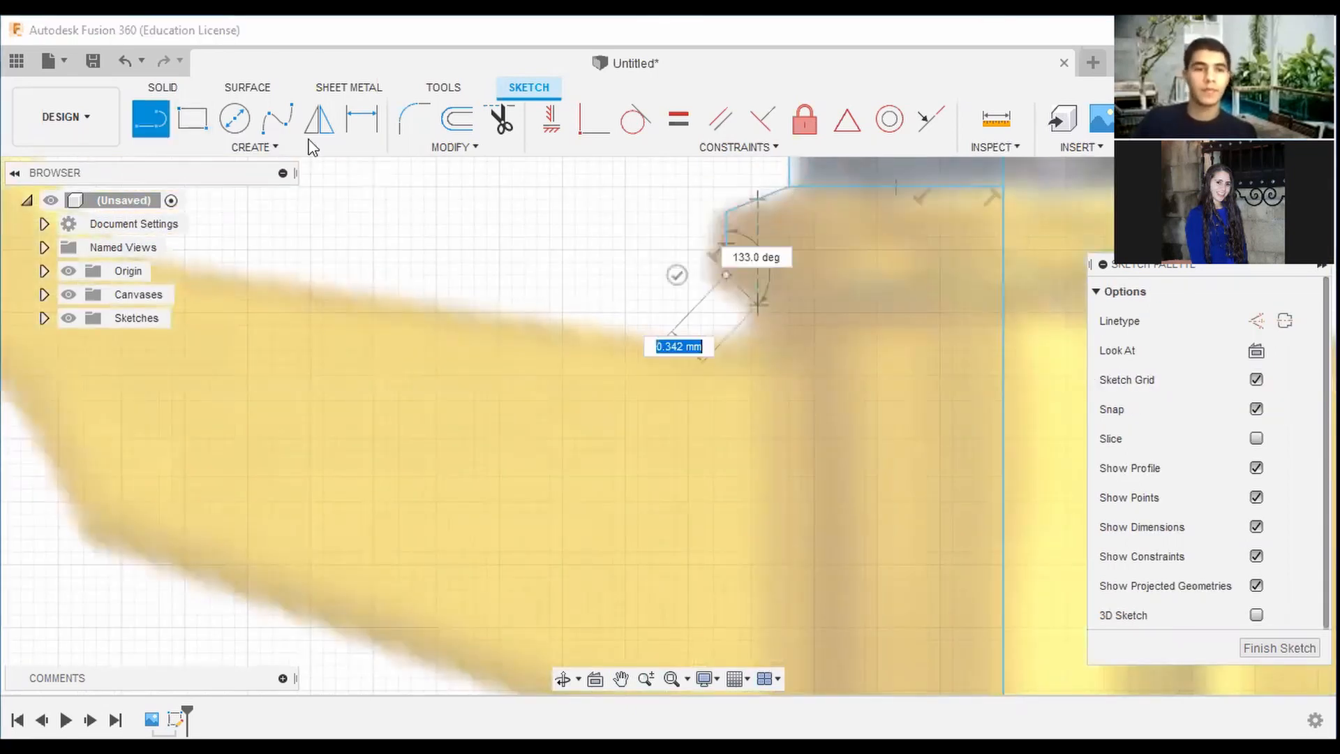
{"action": "left_click", "coordinate": [255, 147]}
{"action": "left_click", "coordinate": [363, 234]}
{"action": "left_click", "coordinate": [726, 275]}
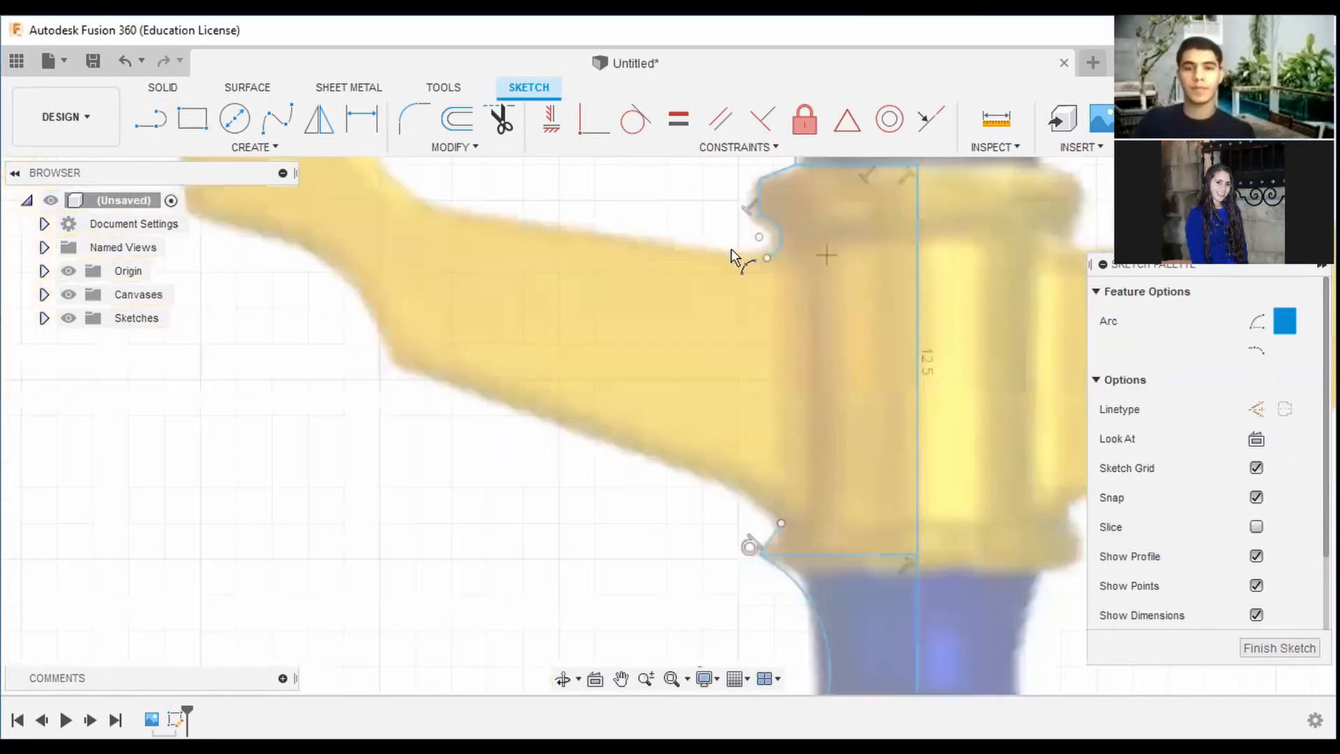
Draw a vertical line down the lower gold collar's side to its lower rim and trim the surplus segments there
{"action": "left_click", "coordinate": [157, 125]}
{"action": "left_click", "coordinate": [778, 257]}
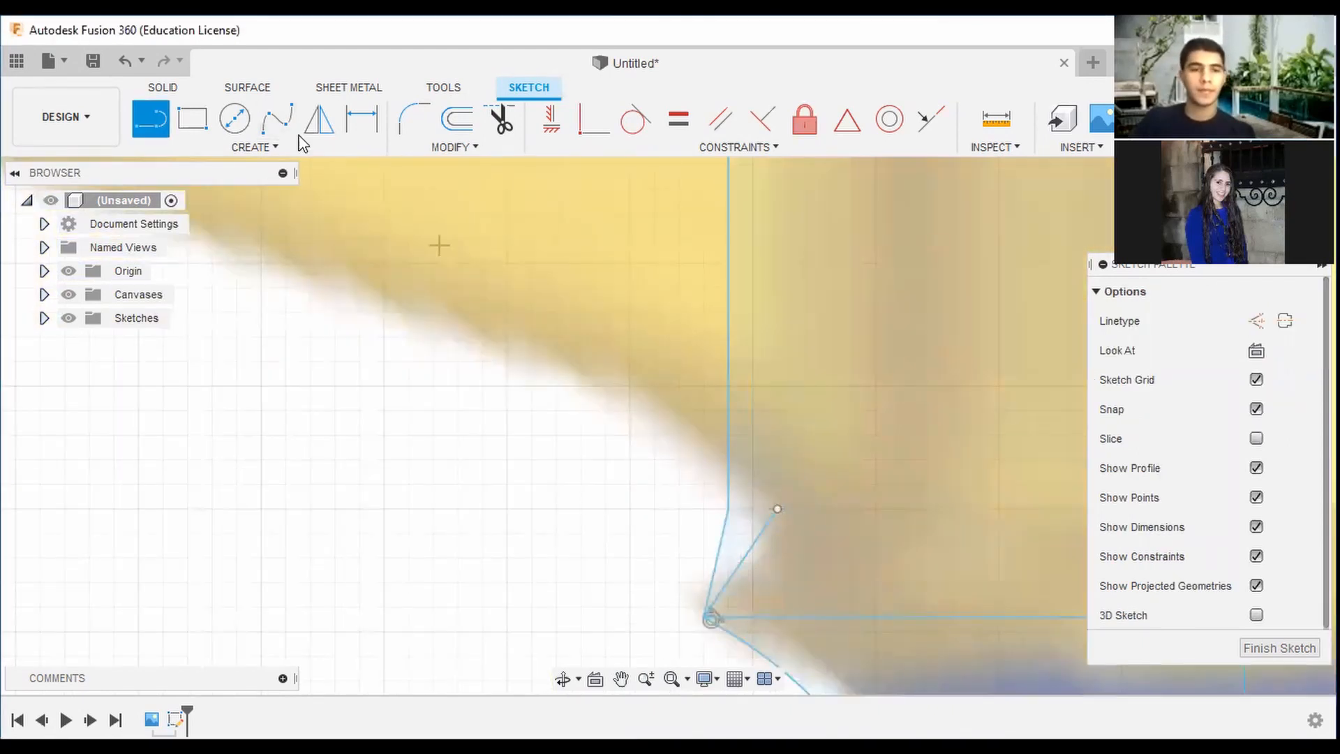
{"action": "key", "text": "t"}
{"action": "left_click", "coordinate": [747, 552]}
{"action": "left_click", "coordinate": [719, 510]}
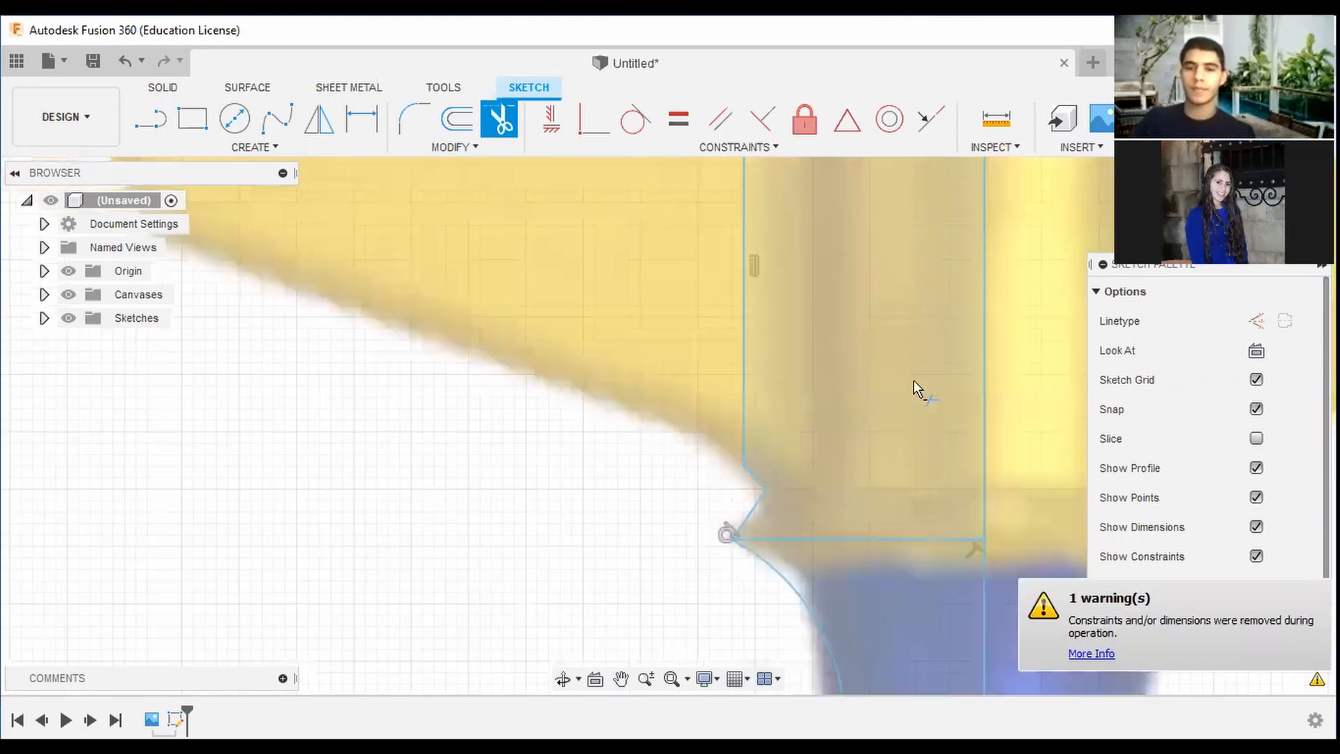
Extend the centreline to the upper gold collar's top and draw a three-point arc about 3.3 mm wide along the top edge
{"action": "key", "text": "l"}
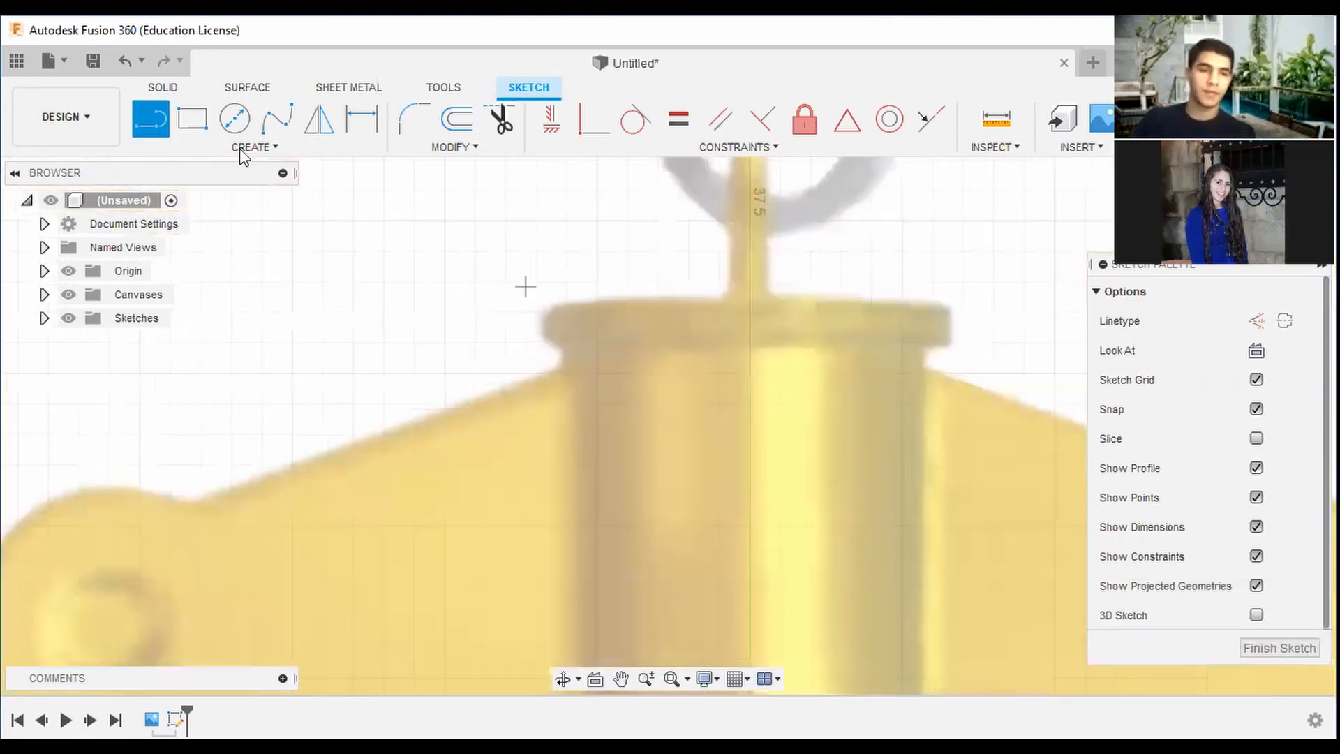
{"action": "left_click", "coordinate": [251, 147]}
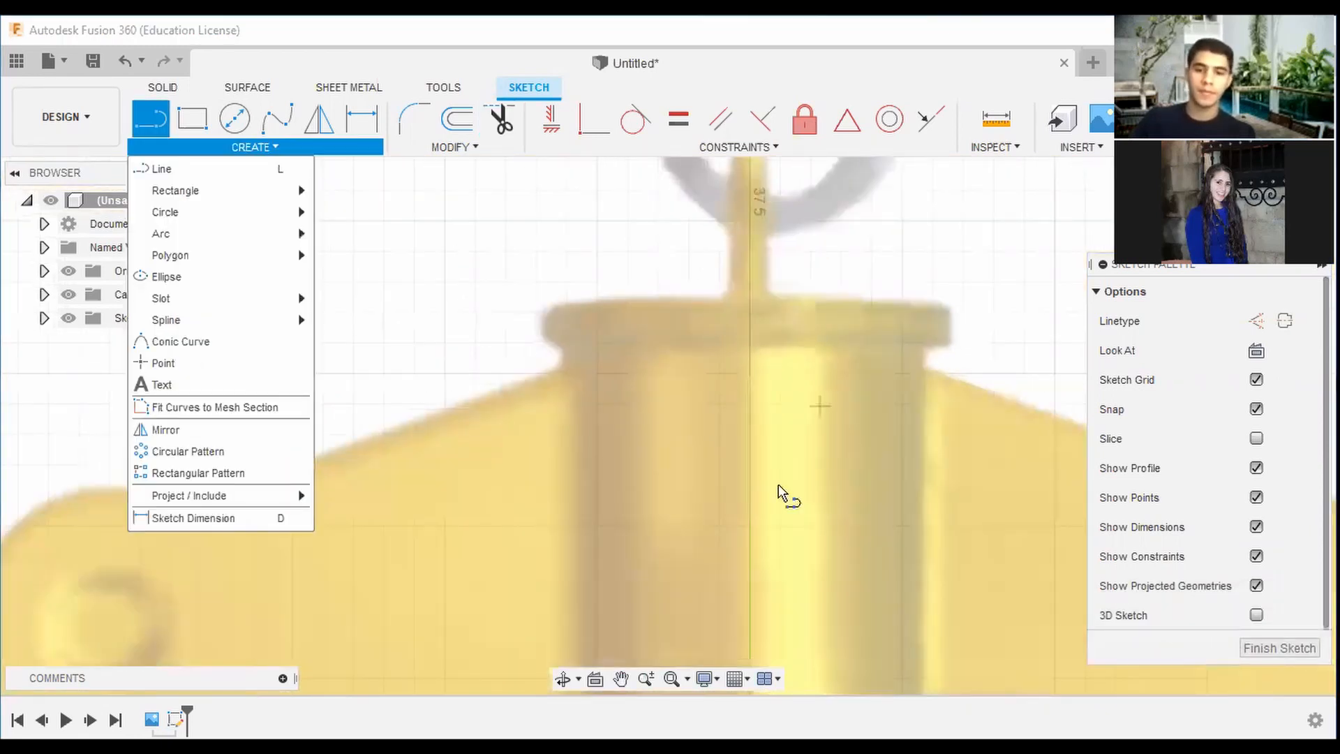
{"action": "key", "text": "Escape"}
{"action": "left_click", "coordinate": [767, 203]}
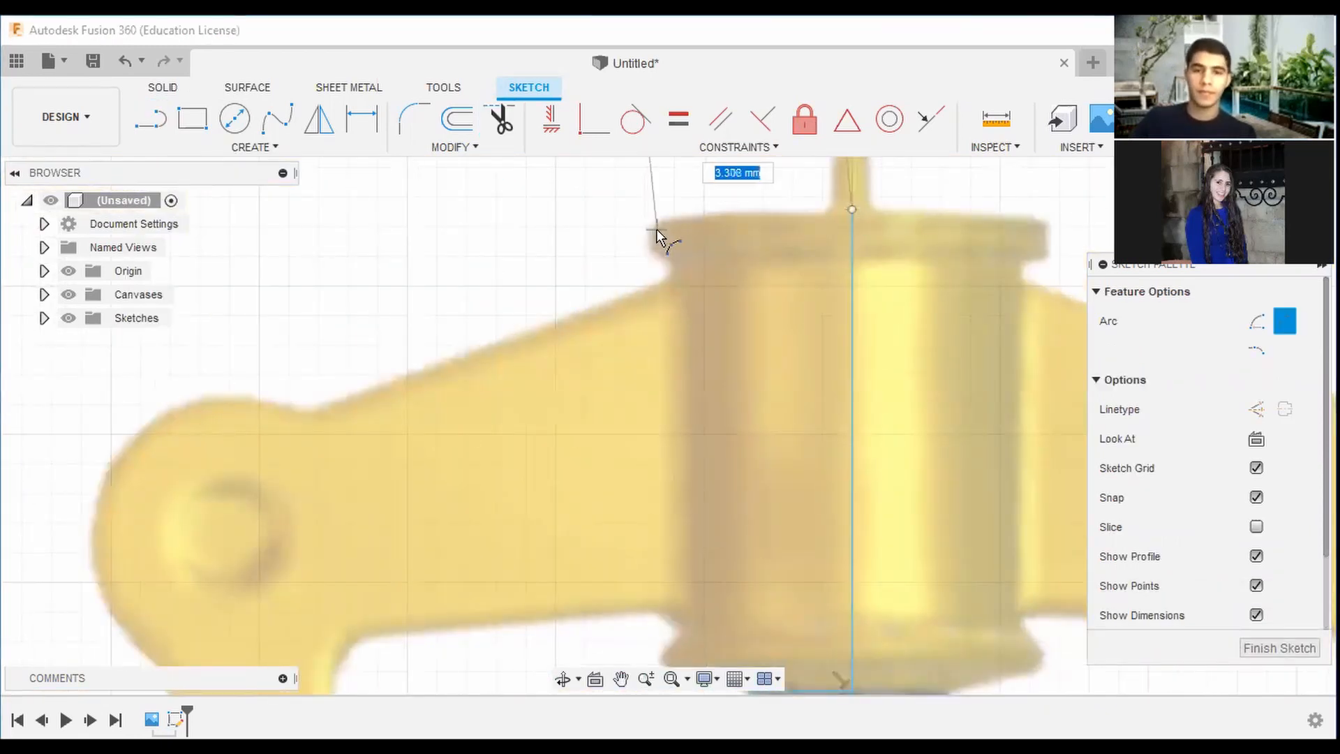
{"action": "left_click", "coordinate": [656, 229]}
{"action": "left_click", "coordinate": [758, 212]}
Trace the upper gold collar's top rim with a short vertical line and an arc into the groove below it
{"action": "key", "text": "l"}
{"action": "scroll", "coordinate": [593, 229], "scroll_direction": "up", "scroll_amount": 5}
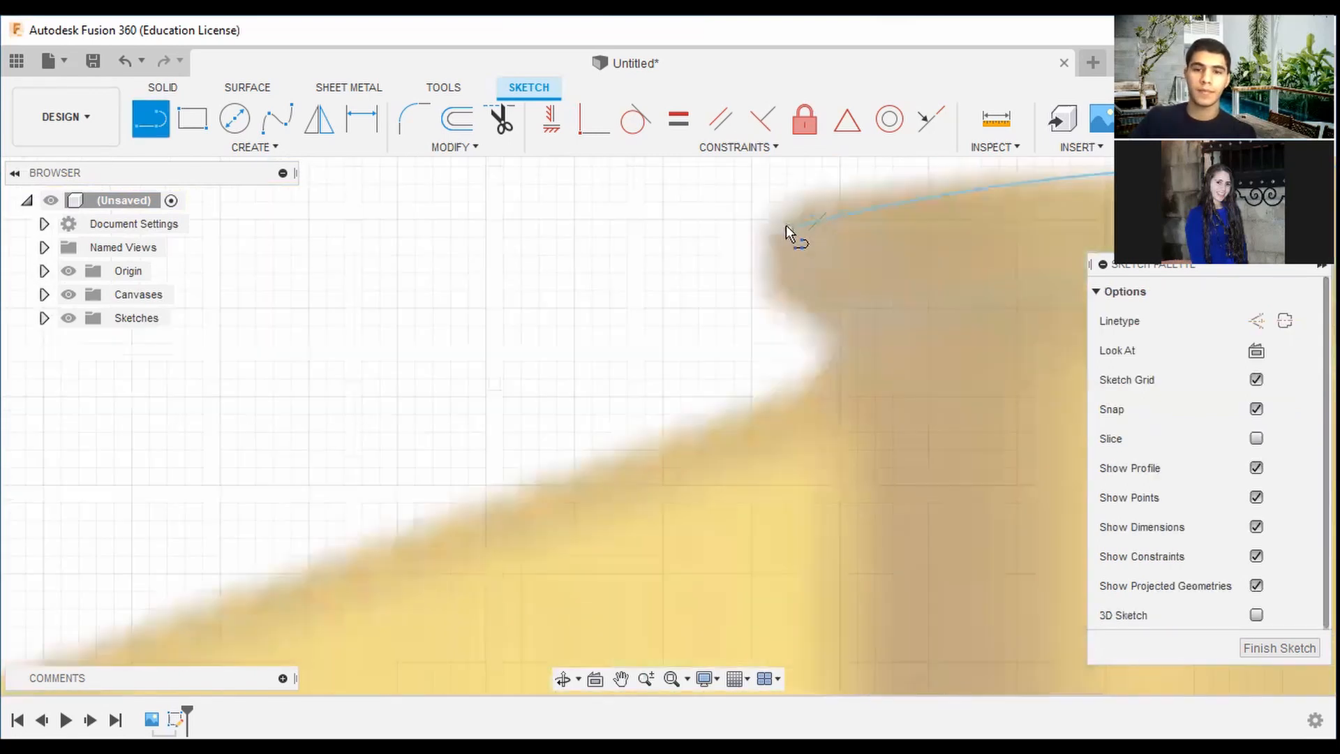
{"action": "left_click", "coordinate": [787, 227]}
{"action": "left_click", "coordinate": [785, 287]}
{"action": "left_click", "coordinate": [251, 147]}
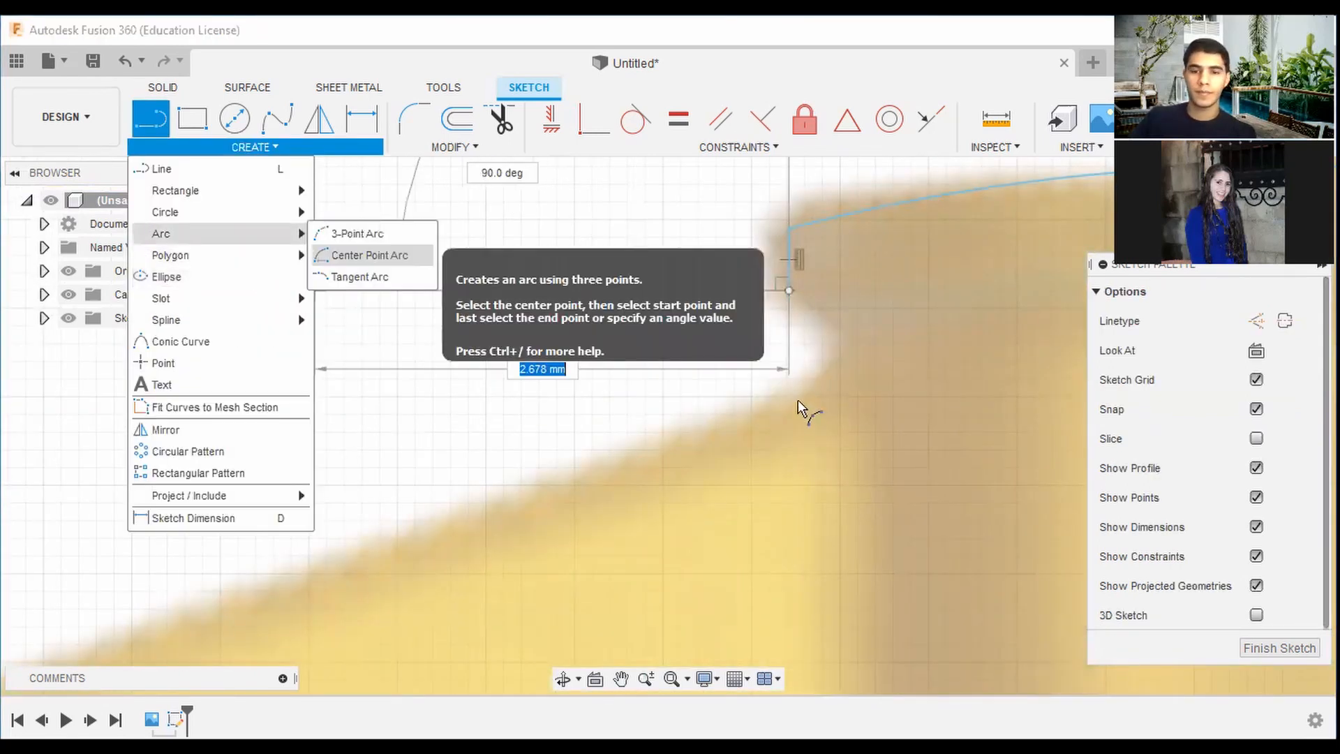
{"action": "left_click", "coordinate": [363, 254]}
{"action": "left_click", "coordinate": [840, 362]}
{"action": "left_click", "coordinate": [789, 290]}
{"action": "left_click", "coordinate": [789, 403]}
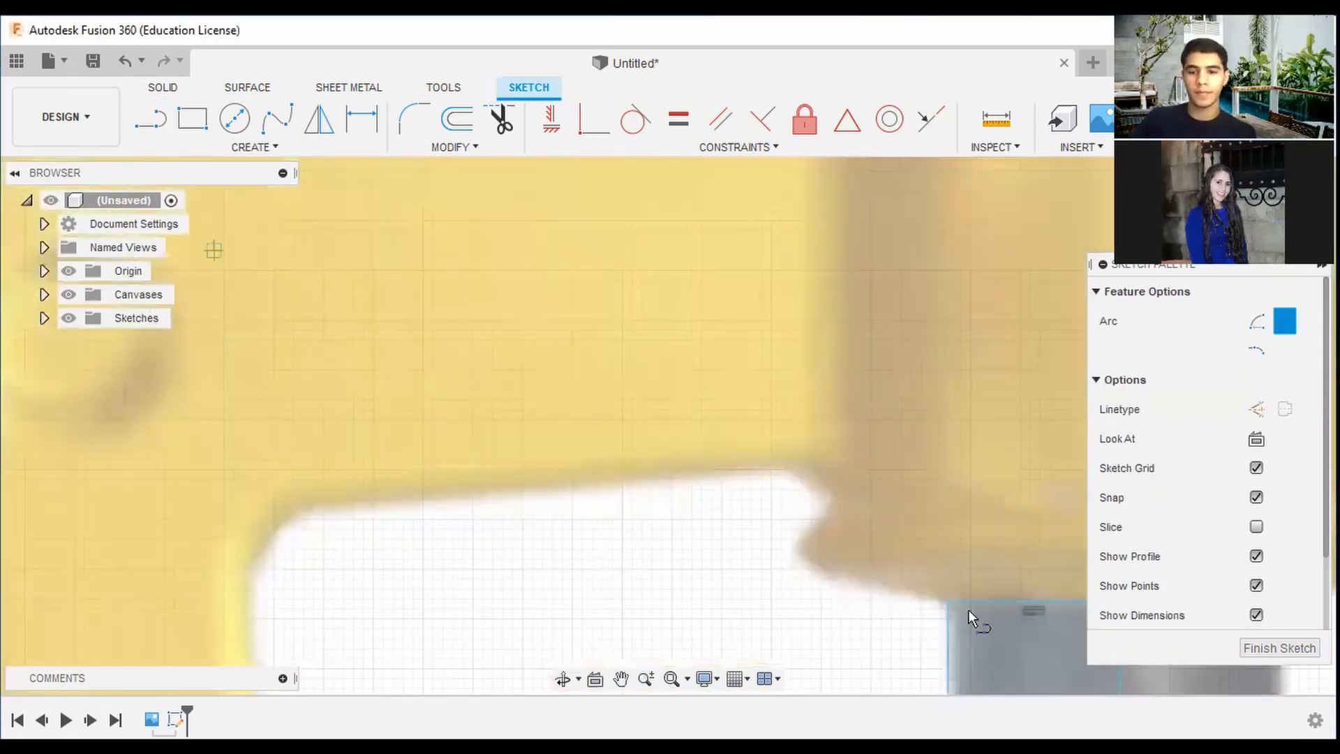
Trace the upper gold collar's lower rim with a slanted line about 1.5 mm long, a short vertical line and a three-point arc
{"action": "key", "text": "l"}
{"action": "left_click", "coordinate": [947, 600]}
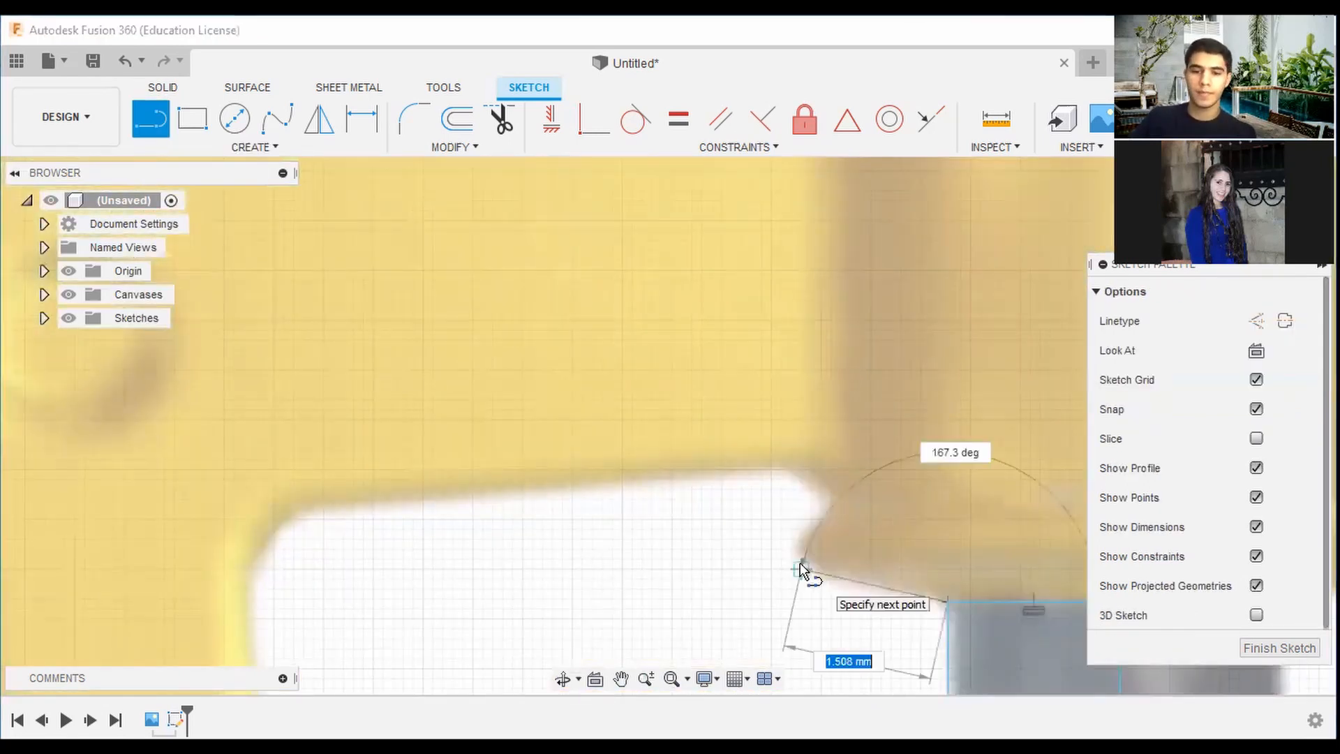
{"action": "left_click", "coordinate": [802, 564]}
{"action": "left_click", "coordinate": [269, 150]}
{"action": "mouse_move", "coordinate": [280, 233]}
{"action": "left_click", "coordinate": [356, 229]}
{"action": "left_click", "coordinate": [802, 566]}
{"action": "left_click", "coordinate": [796, 461]}
{"action": "left_click", "coordinate": [841, 487]}
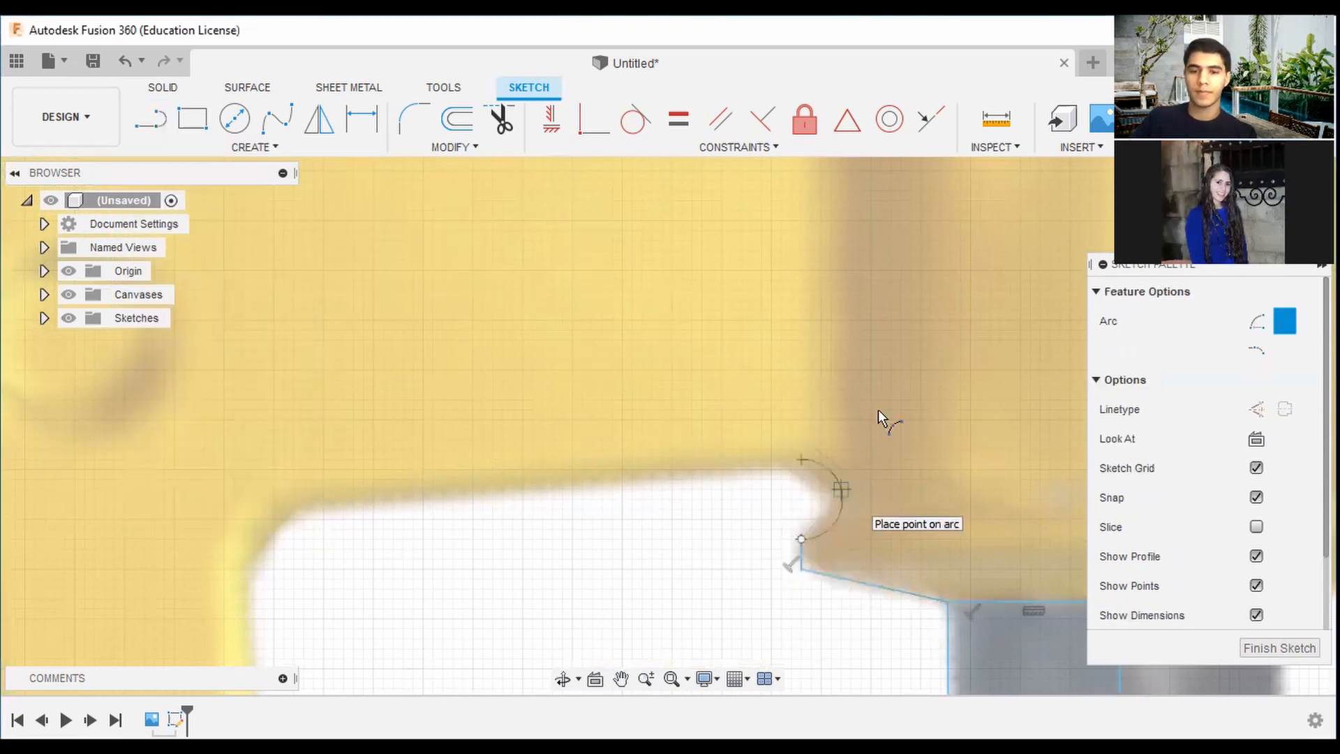
Draw a line along the upper gold collar's side joining its two groove arcs, and finish the sketch
{"action": "scroll", "coordinate": [878, 412], "scroll_direction": "down", "scroll_amount": 6}
{"action": "key", "text": "l"}
{"action": "scroll", "coordinate": [849, 279], "scroll_direction": "up", "scroll_amount": 5}
{"action": "left_click", "coordinate": [890, 342]}
{"action": "middle_click_drag", "start_coordinate": [900, 530], "coordinate": [856, 291]}
{"action": "left_click", "coordinate": [878, 452]}
{"action": "scroll", "coordinate": [933, 317], "scroll_direction": "down", "scroll_amount": 12}
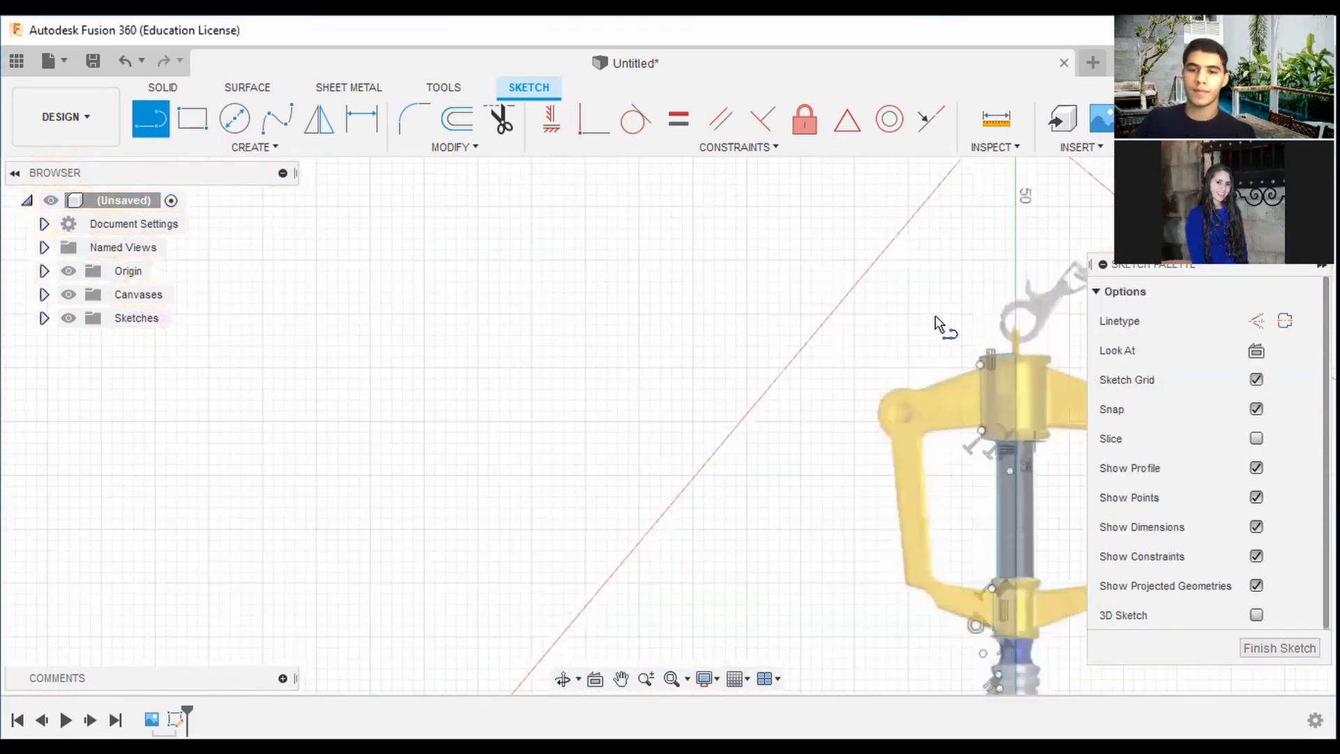
{"action": "mouse_move", "coordinate": [1047, 411]}
{"action": "middle_mouse_down"}
{"action": "mouse_move", "coordinate": [995, 273]}
{"action": "mouse_move", "coordinate": [1010, 291]}
{"action": "middle_mouse_up"}
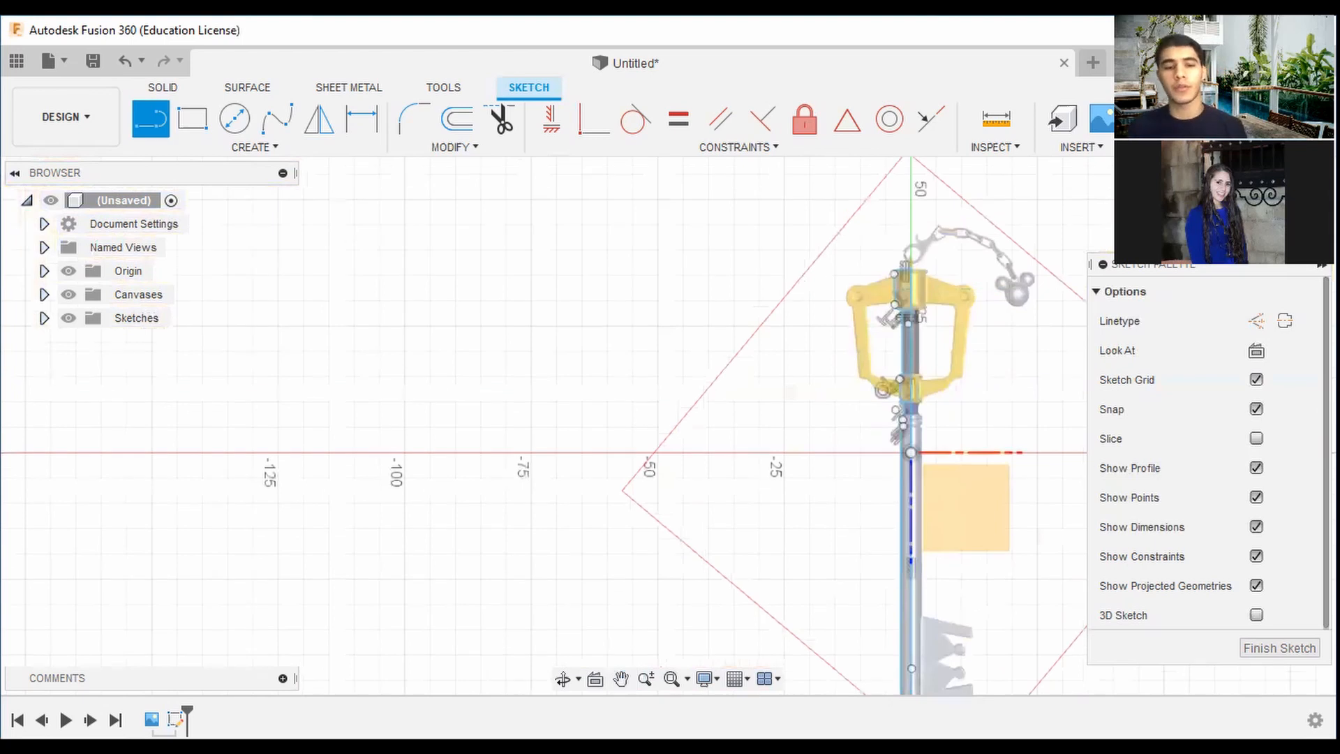
{"action": "key", "text": "Escape"}
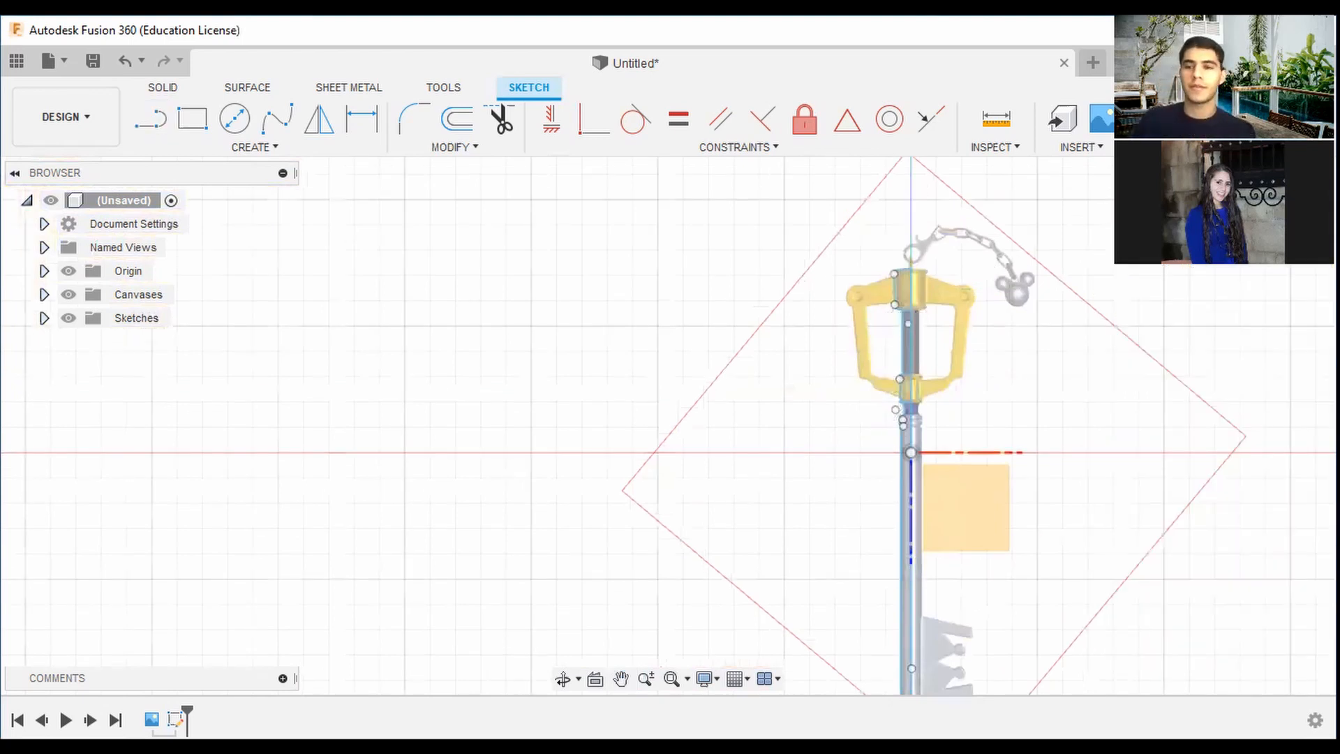
Revolve the four half profiles of the shaft, neck, grip and collars 360 degrees about the centreline as a new body
{"action": "left_click_drag", "start_coordinate": [1282, 210], "coordinate": [1307, 187]}
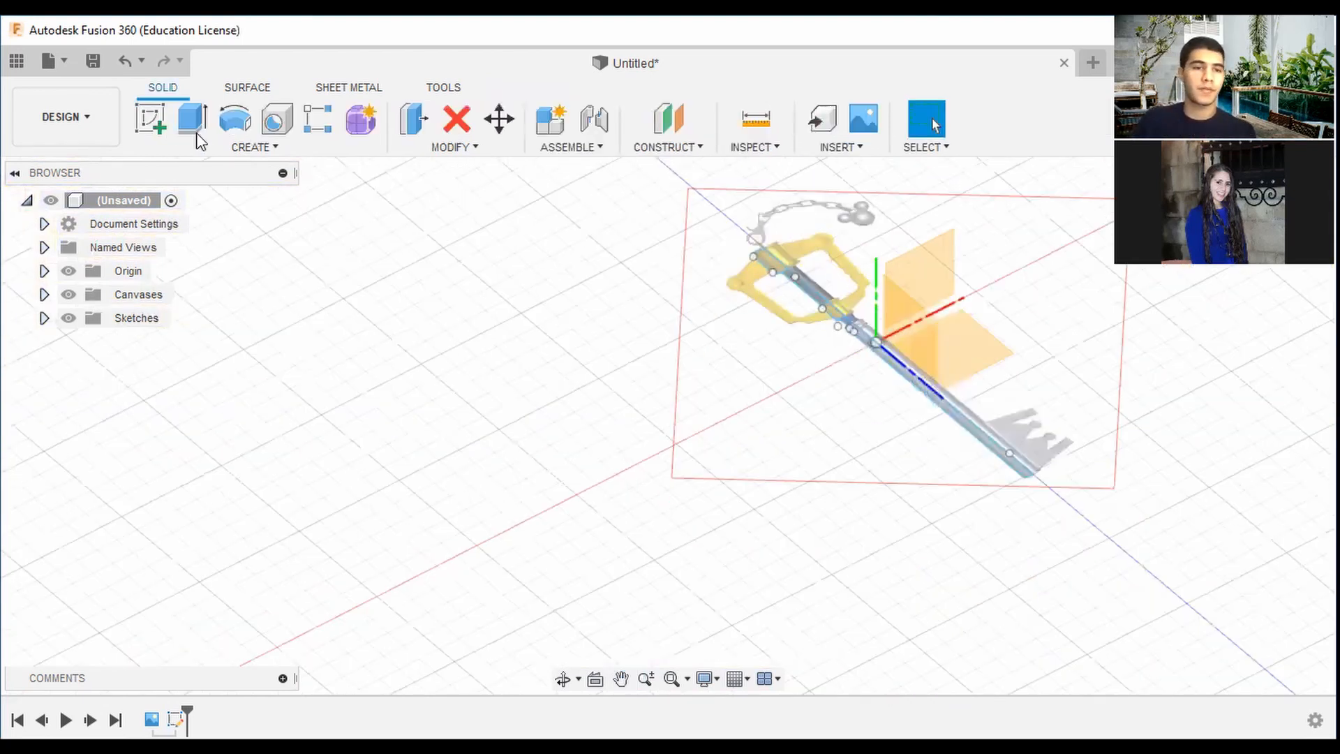
{"action": "scroll", "coordinate": [1143, 616], "scroll_direction": "up", "scroll_amount": 3}
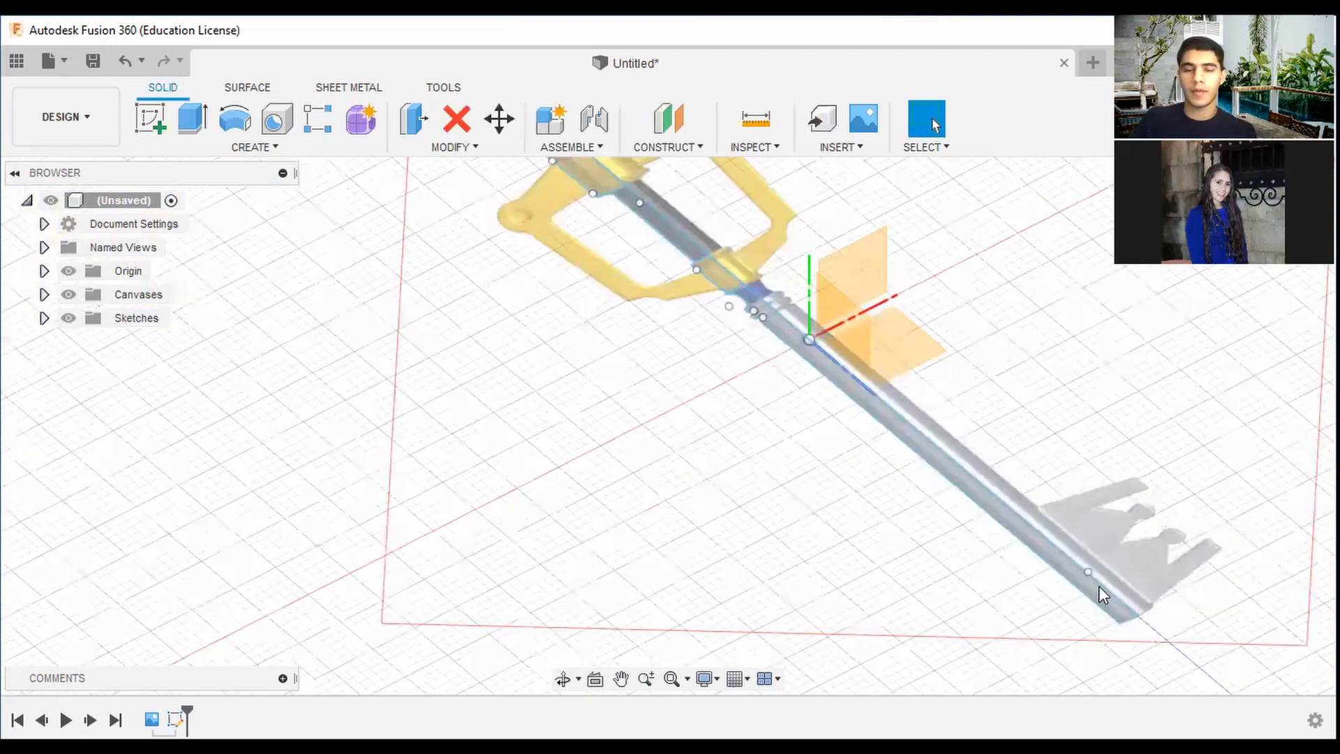
{"action": "scroll", "coordinate": [946, 482], "scroll_direction": "up", "scroll_amount": 3}
{"action": "middle_click_drag", "start_coordinate": [634, 232], "coordinate": [768, 423]}
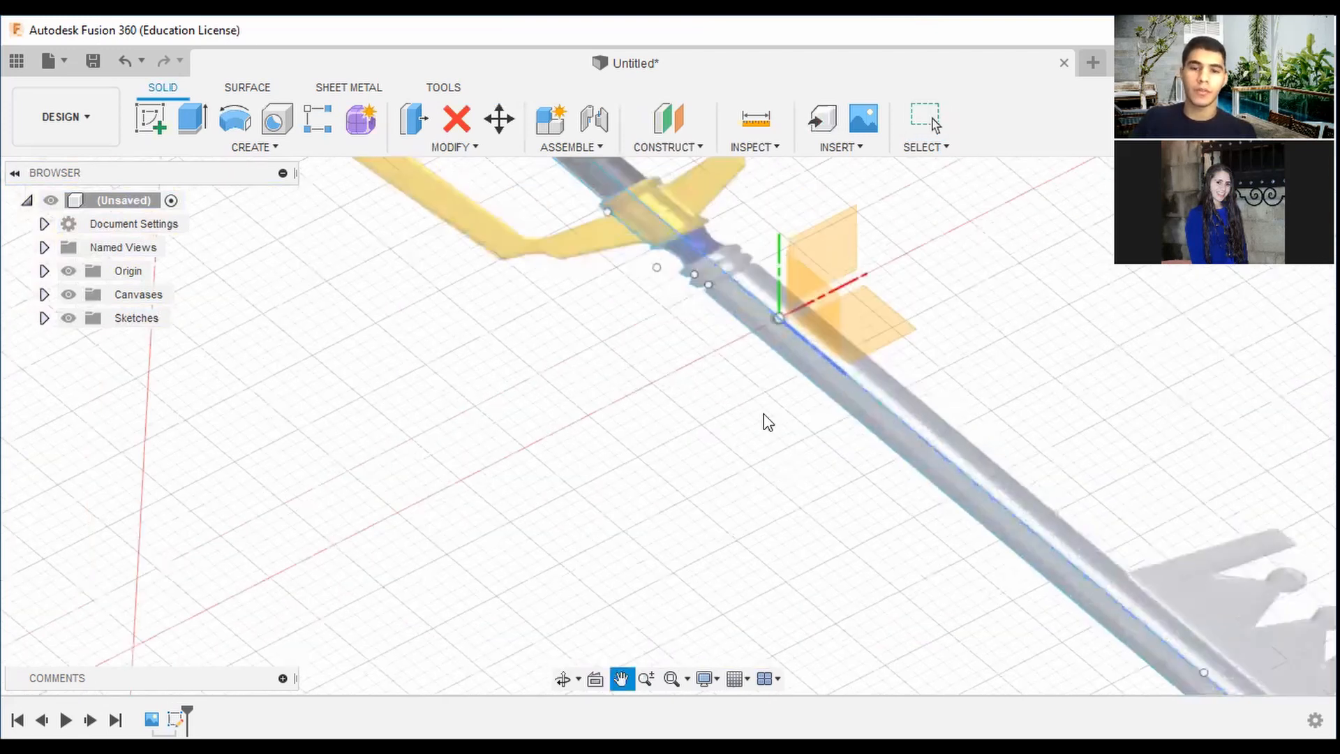
{"action": "middle_click_drag", "start_coordinate": [801, 475], "coordinate": [822, 476]}
{"action": "scroll", "coordinate": [822, 476], "scroll_direction": "up", "scroll_amount": 3}
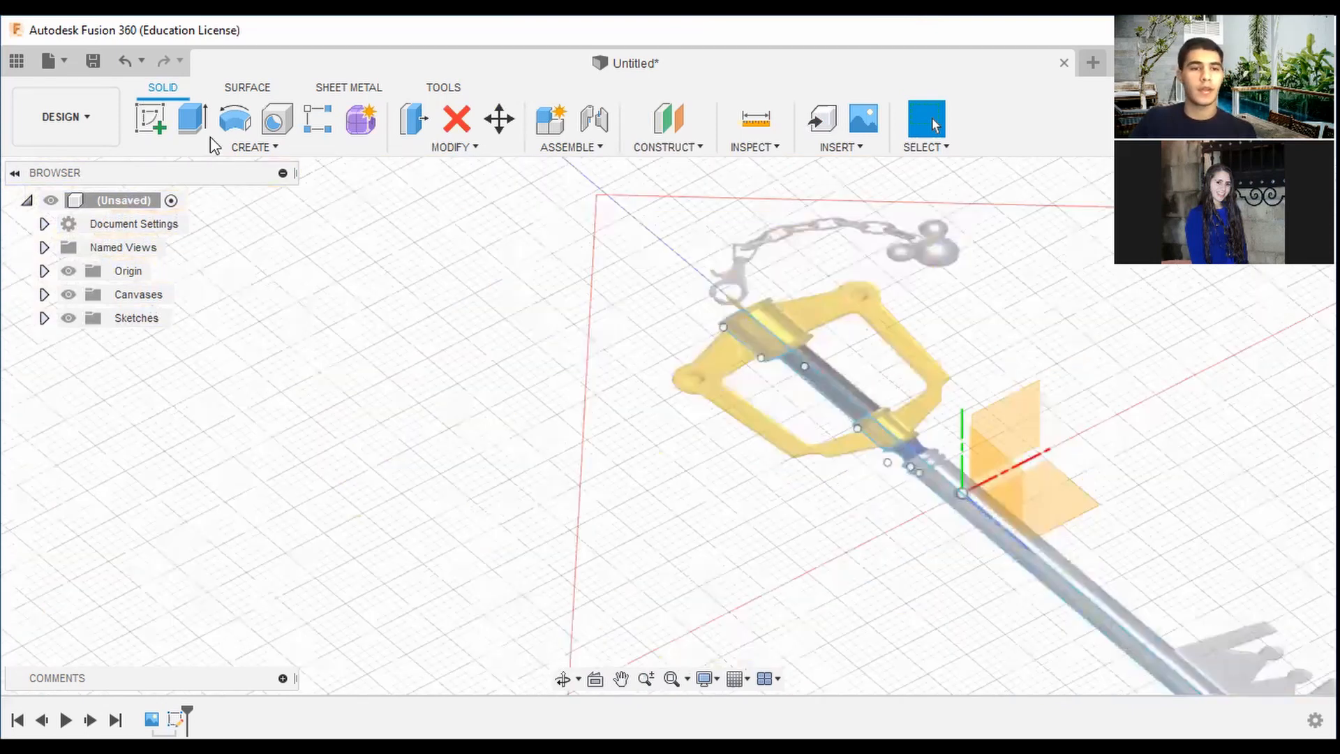
{"action": "left_click", "coordinate": [235, 122]}
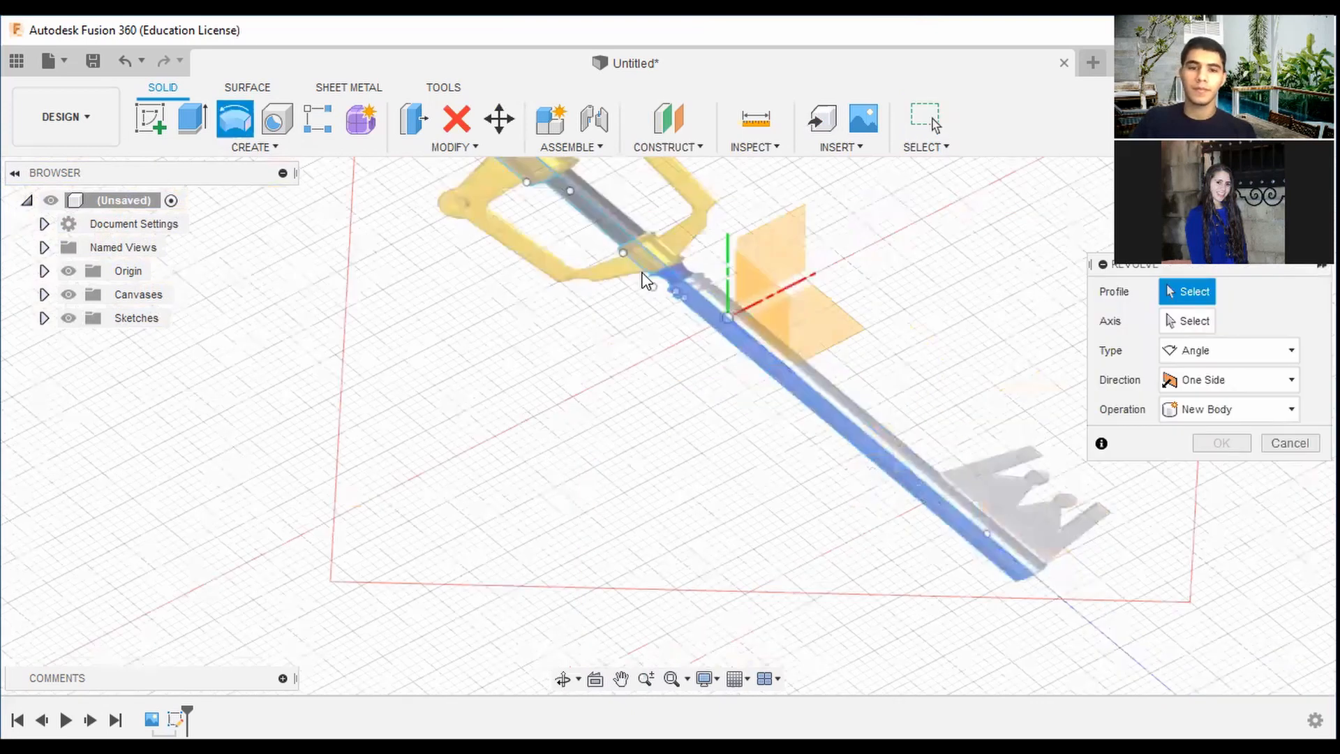
{"action": "left_click", "coordinate": [642, 257]}
{"action": "middle_click_drag", "start_coordinate": [617, 195], "coordinate": [753, 362]}
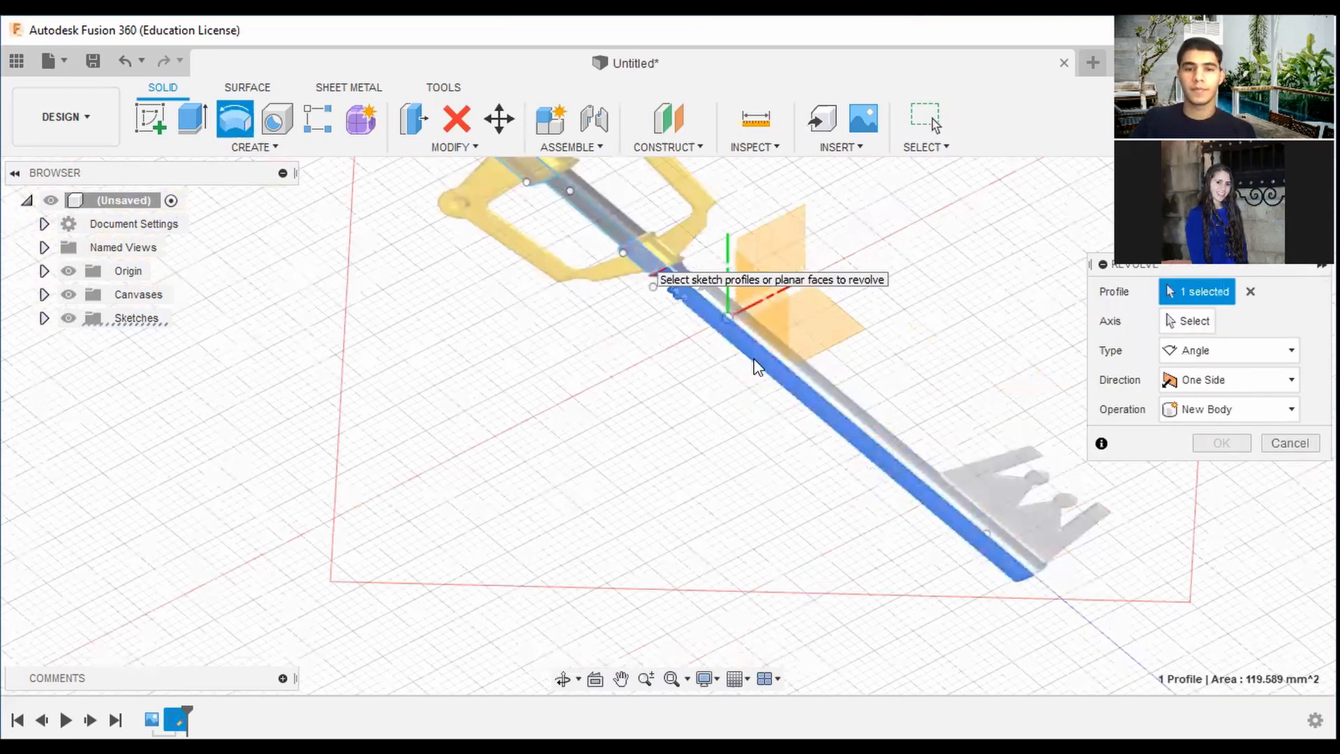
{"action": "scroll", "coordinate": [710, 365], "scroll_direction": "up", "scroll_amount": 4}
{"action": "left_click", "coordinate": [707, 343]}
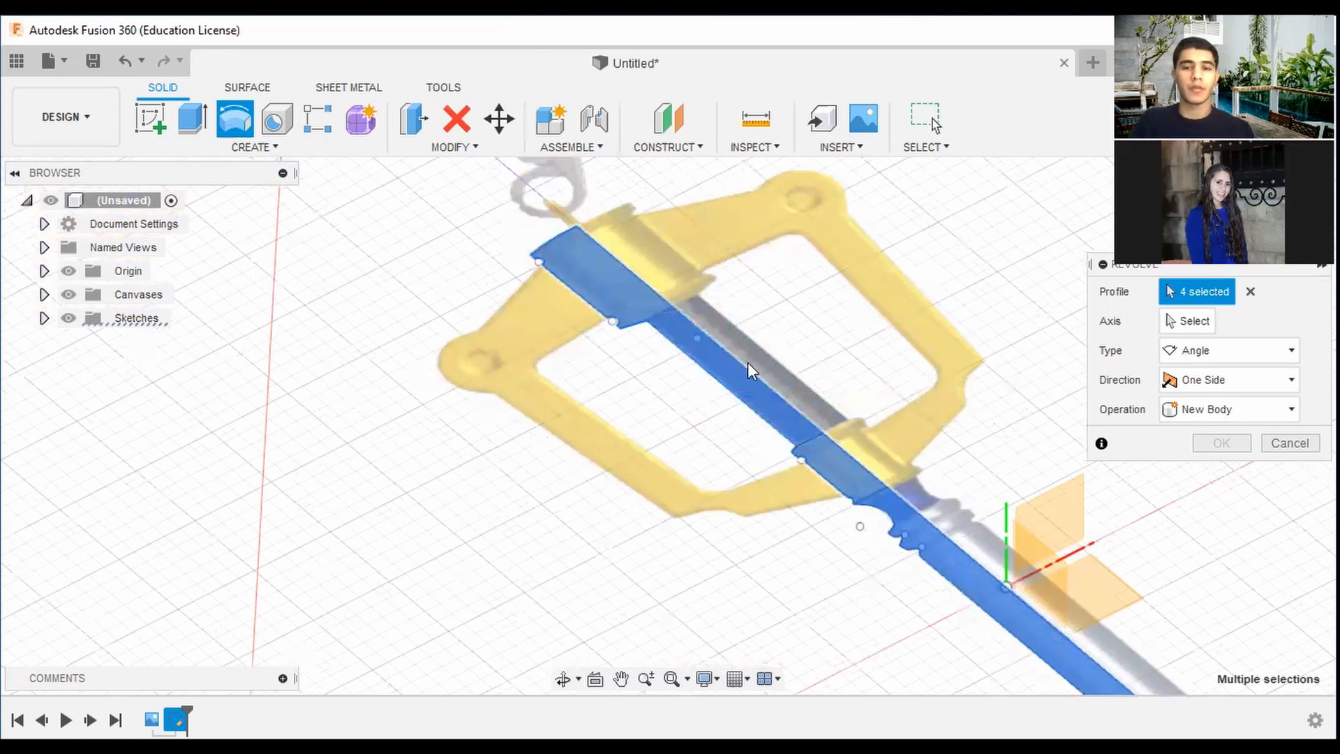
{"action": "left_click", "coordinate": [1187, 321]}
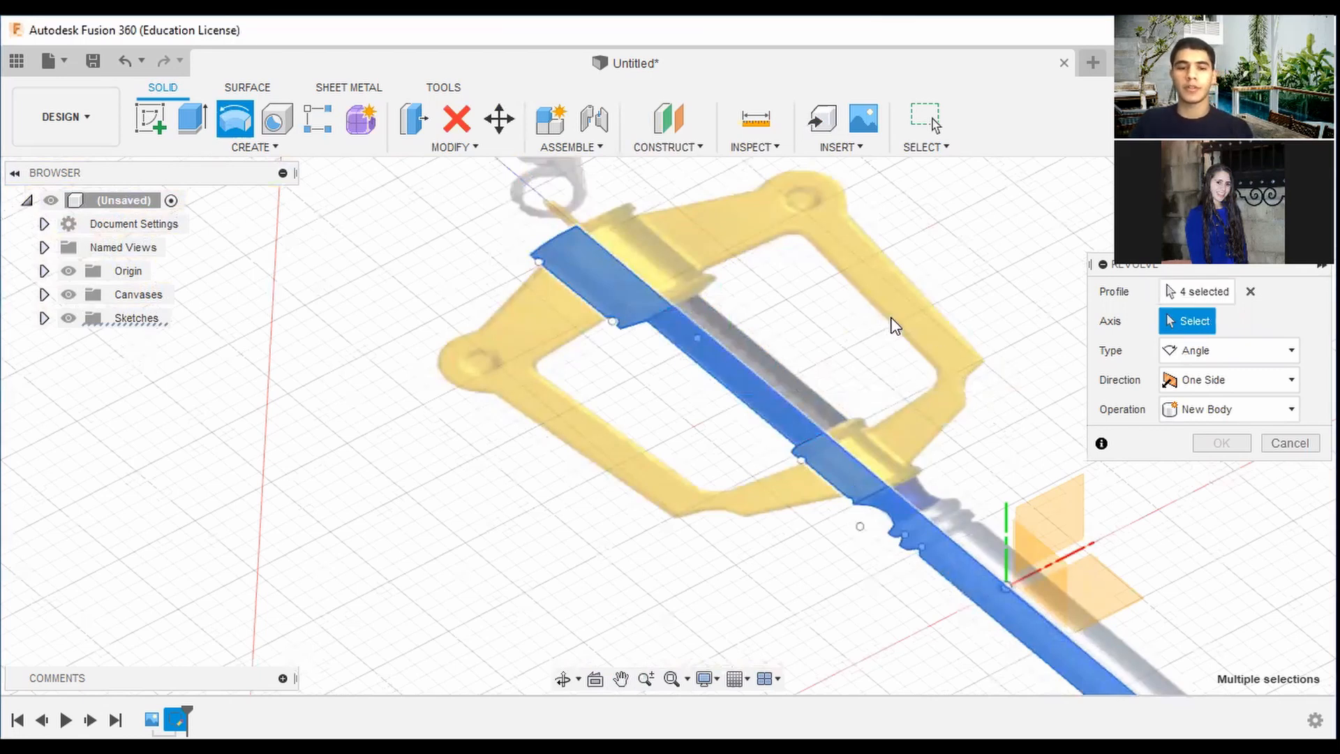
{"action": "left_click", "coordinate": [892, 319]}
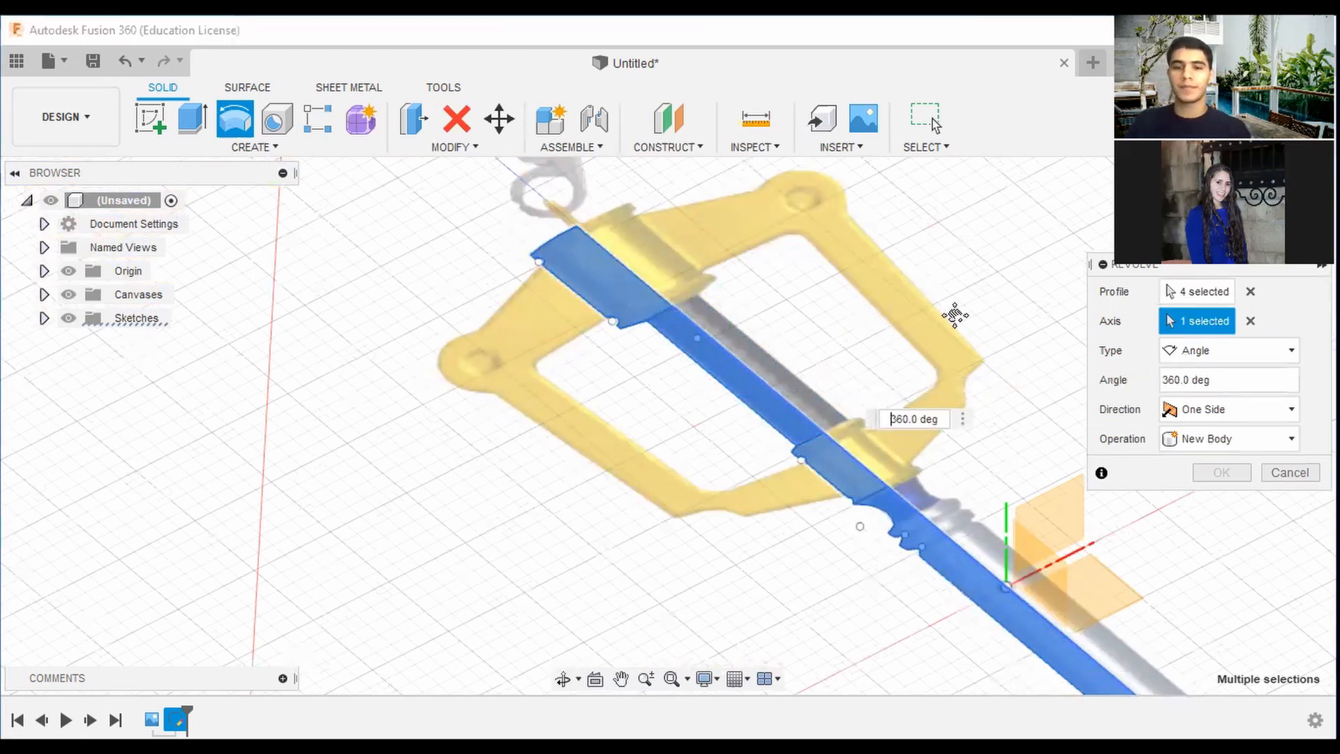
{"action": "mouse_move", "coordinate": [768, 447]}
{"action": "middle_mouse_down"}
{"action": "mouse_move", "coordinate": [652, 398]}
{"action": "mouse_move", "coordinate": [803, 363]}
{"action": "mouse_move", "coordinate": [719, 398]}
{"action": "mouse_move", "coordinate": [823, 245]}
{"action": "mouse_move", "coordinate": [985, 510]}
{"action": "mouse_move", "coordinate": [872, 439]}
{"action": "mouse_move", "coordinate": [733, 286]}
{"action": "middle_mouse_up"}
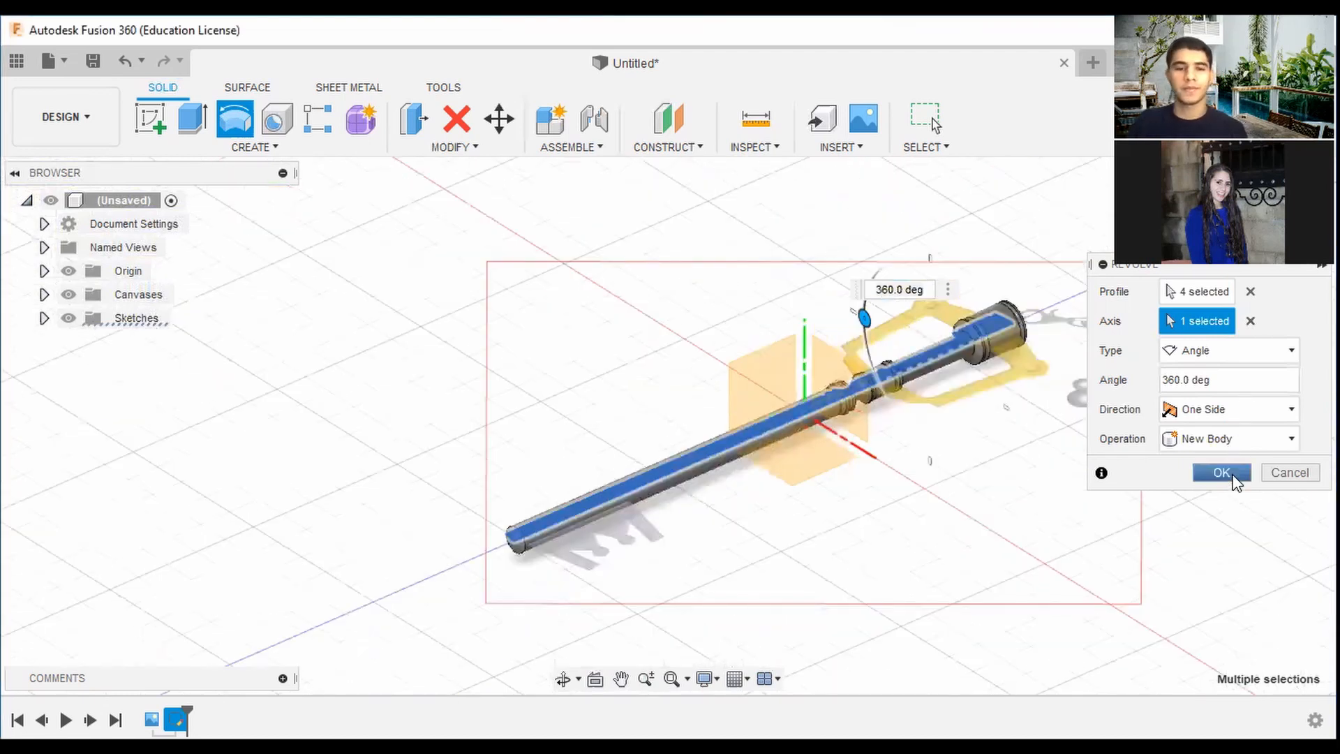
{"action": "left_click", "coordinate": [1221, 473]}
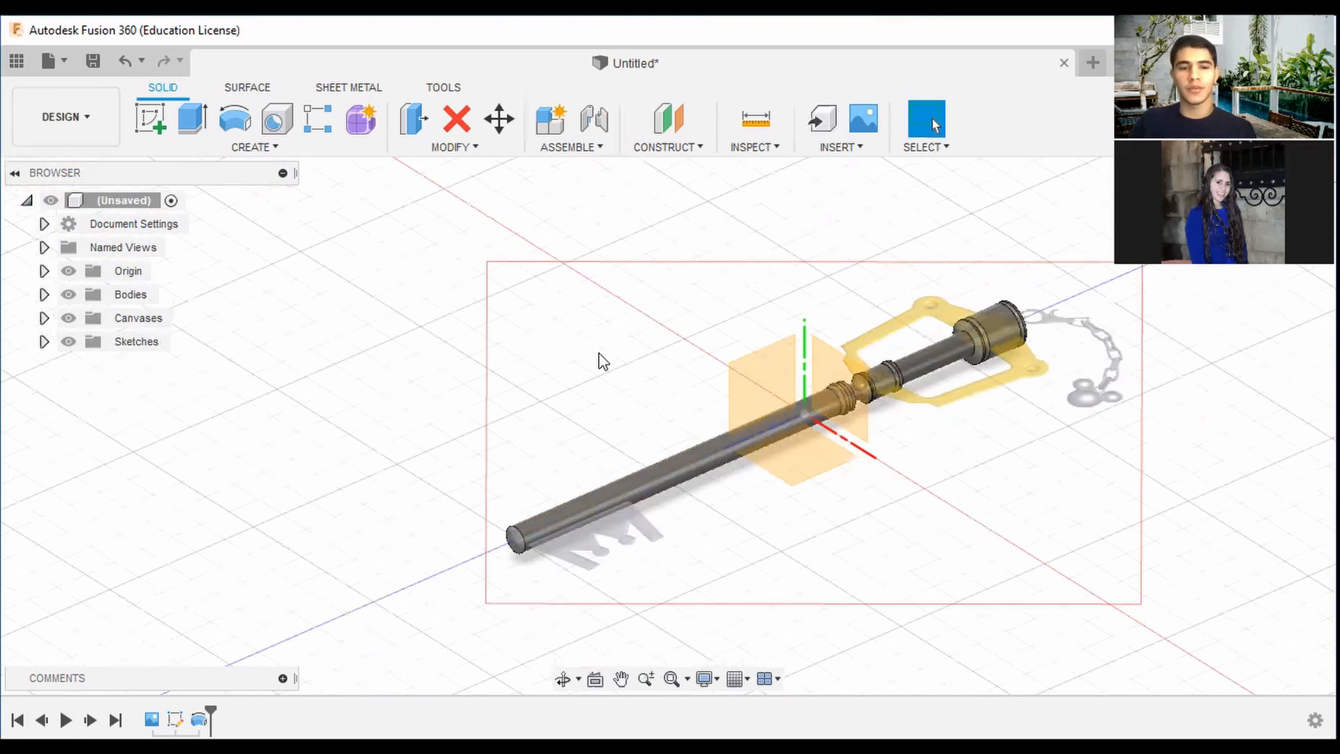
Hide the origin and the reference canvases
{"action": "middle_click_drag", "start_coordinate": [691, 272], "coordinate": [873, 322], "text": "shift"}
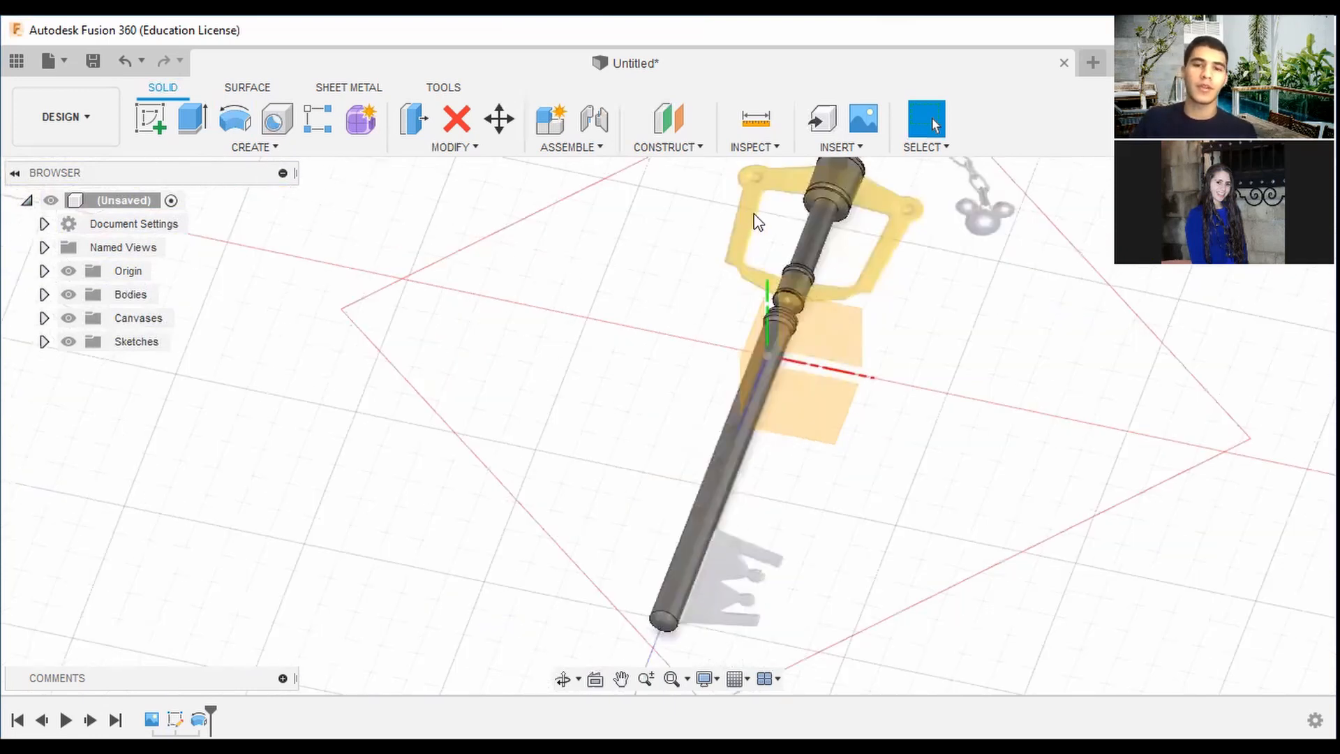
{"action": "left_click", "coordinate": [68, 271]}
{"action": "left_click", "coordinate": [68, 317]}
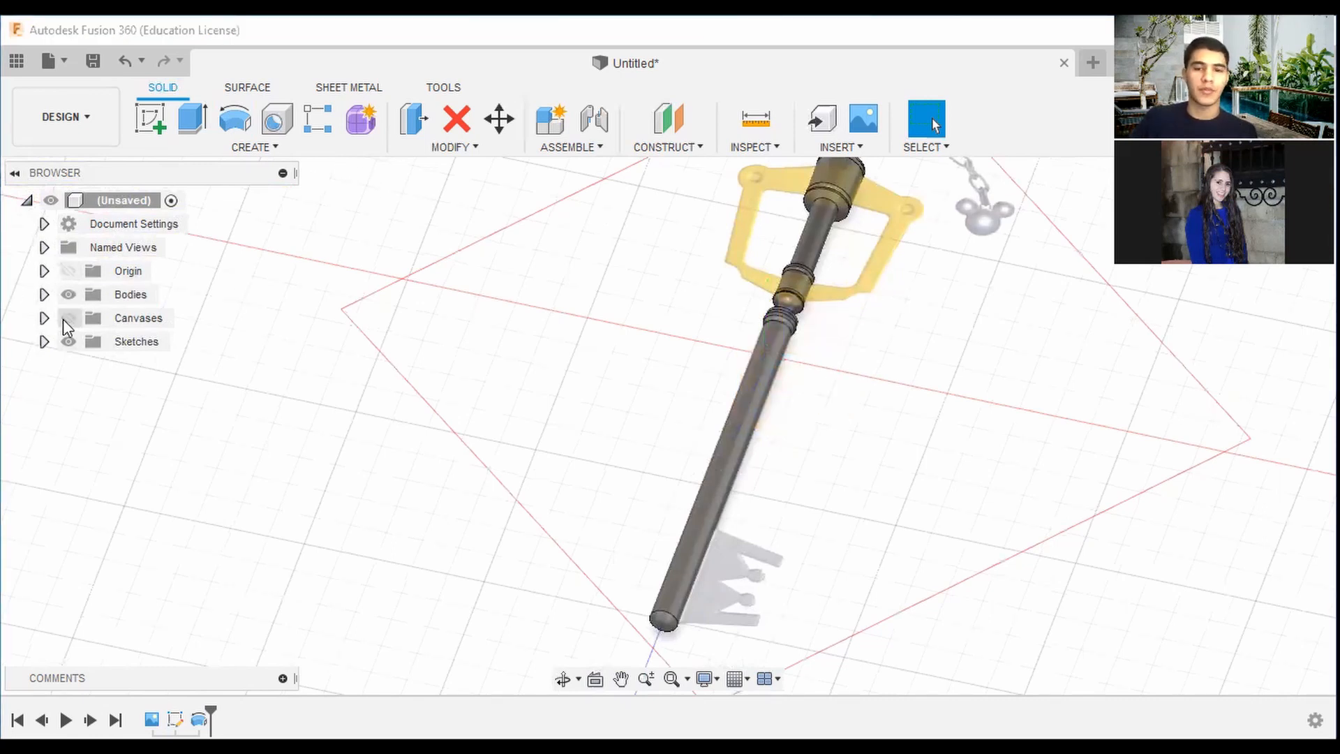
Examine the revolved key's shaft, rings, neck and lower collar up close
{"action": "middle_click_drag", "start_coordinate": [982, 371], "coordinate": [948, 386], "text": "shift"}
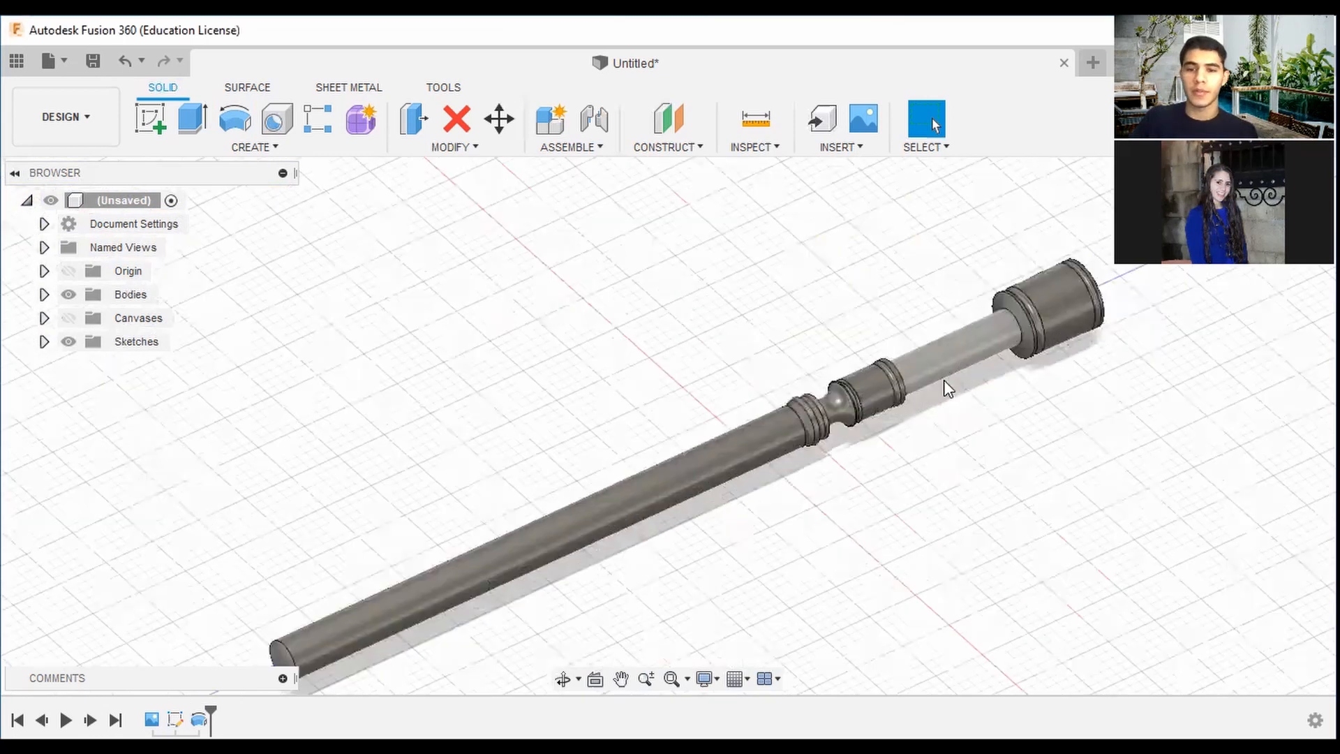
{"action": "scroll", "coordinate": [935, 380], "scroll_direction": "up", "scroll_amount": 5}
{"action": "scroll", "coordinate": [707, 429], "scroll_direction": "up", "scroll_amount": 3}
{"action": "scroll", "coordinate": [793, 471], "scroll_direction": "up", "scroll_amount": 2}
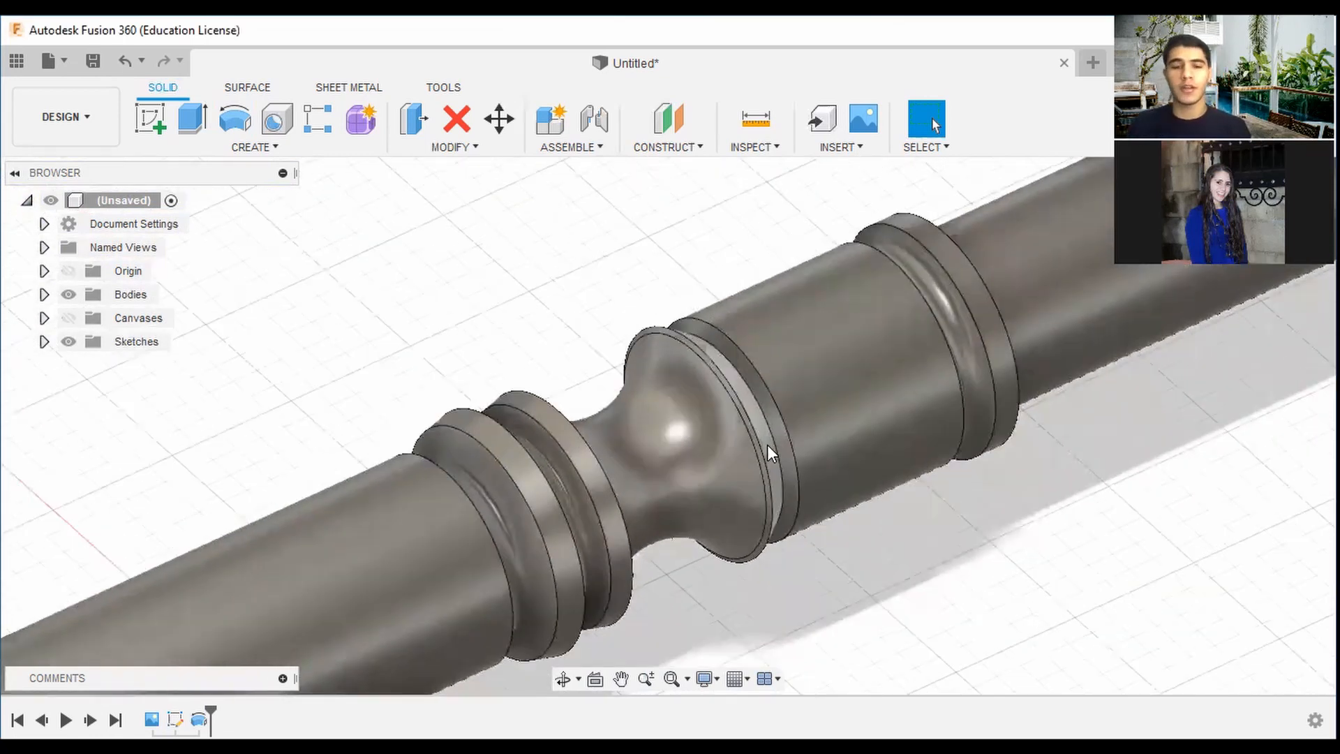
{"action": "scroll", "coordinate": [1082, 524], "scroll_direction": "down", "scroll_amount": 3}
{"action": "middle_click_drag", "start_coordinate": [1116, 516], "coordinate": [1197, 458]}
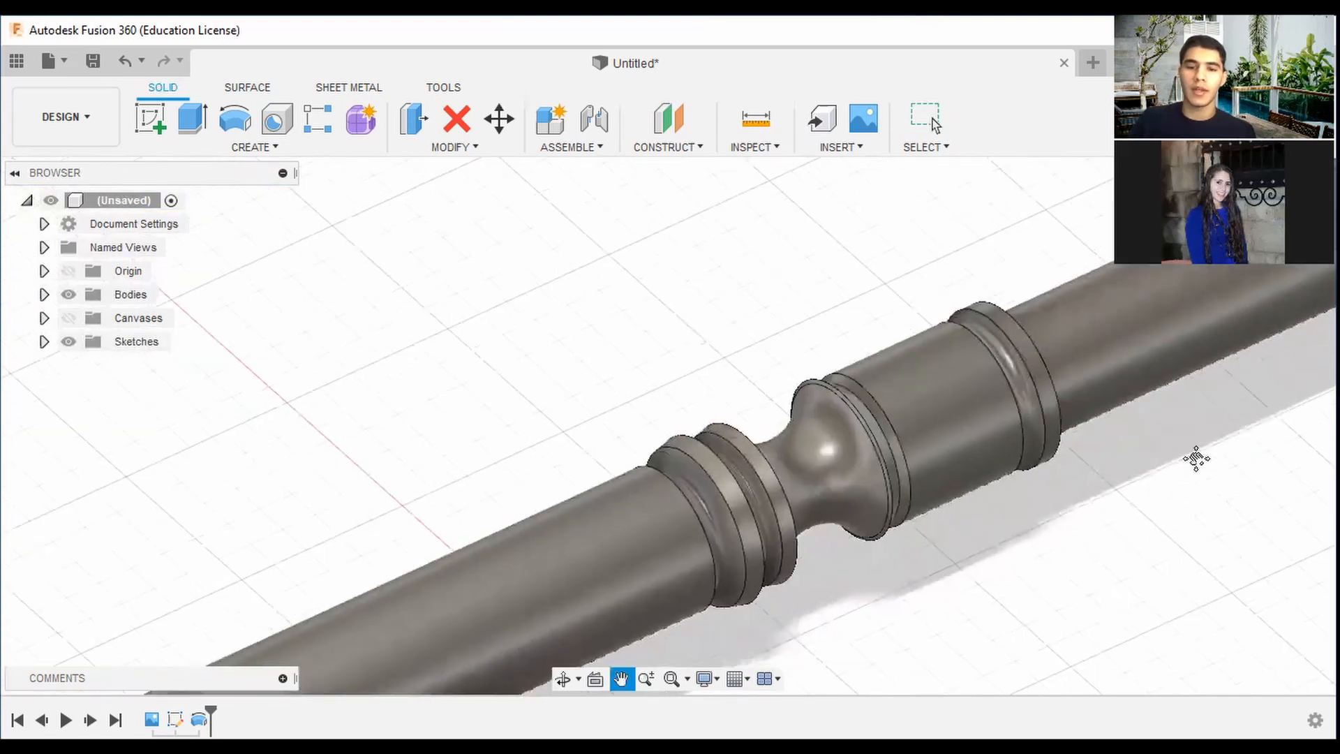
Turn the visibility of the reference canvases and the origin back on
{"action": "scroll", "coordinate": [1172, 489], "scroll_direction": "down", "scroll_amount": 6}
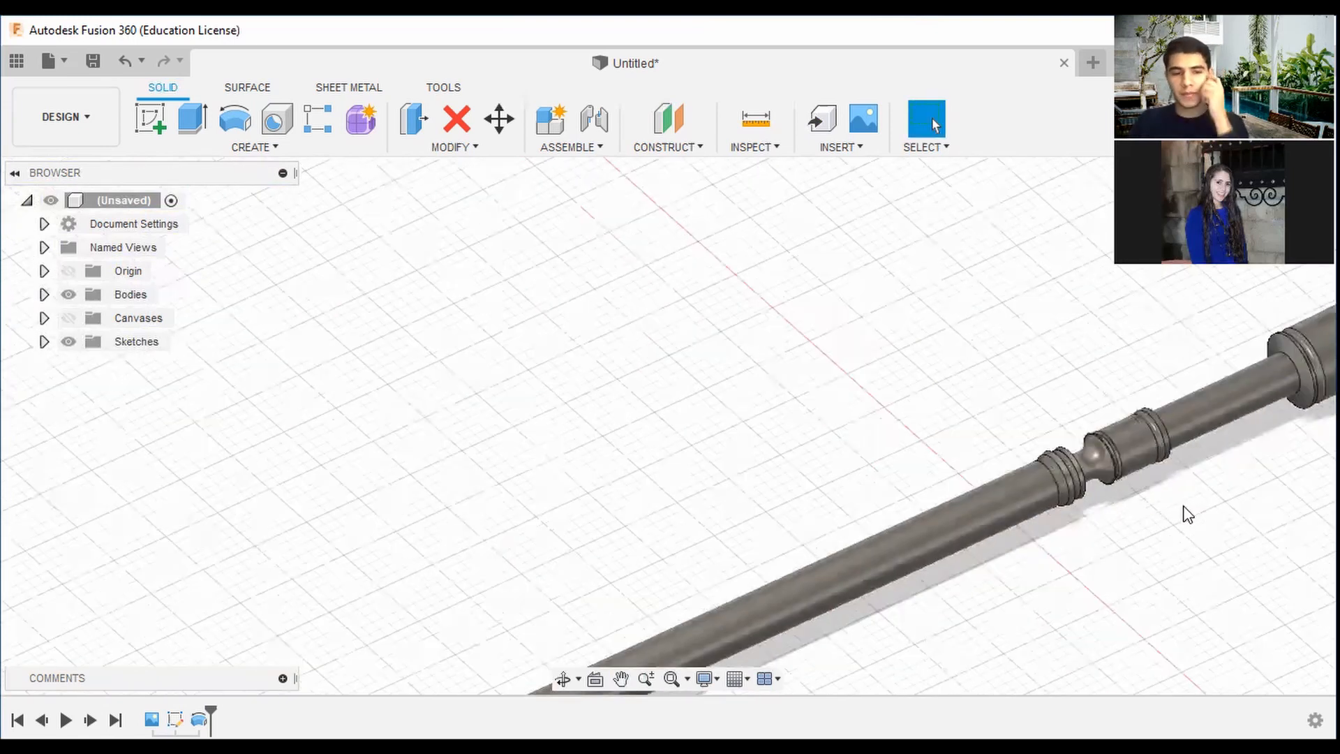
{"action": "left_click", "coordinate": [68, 318]}
{"action": "left_click", "coordinate": [68, 271]}
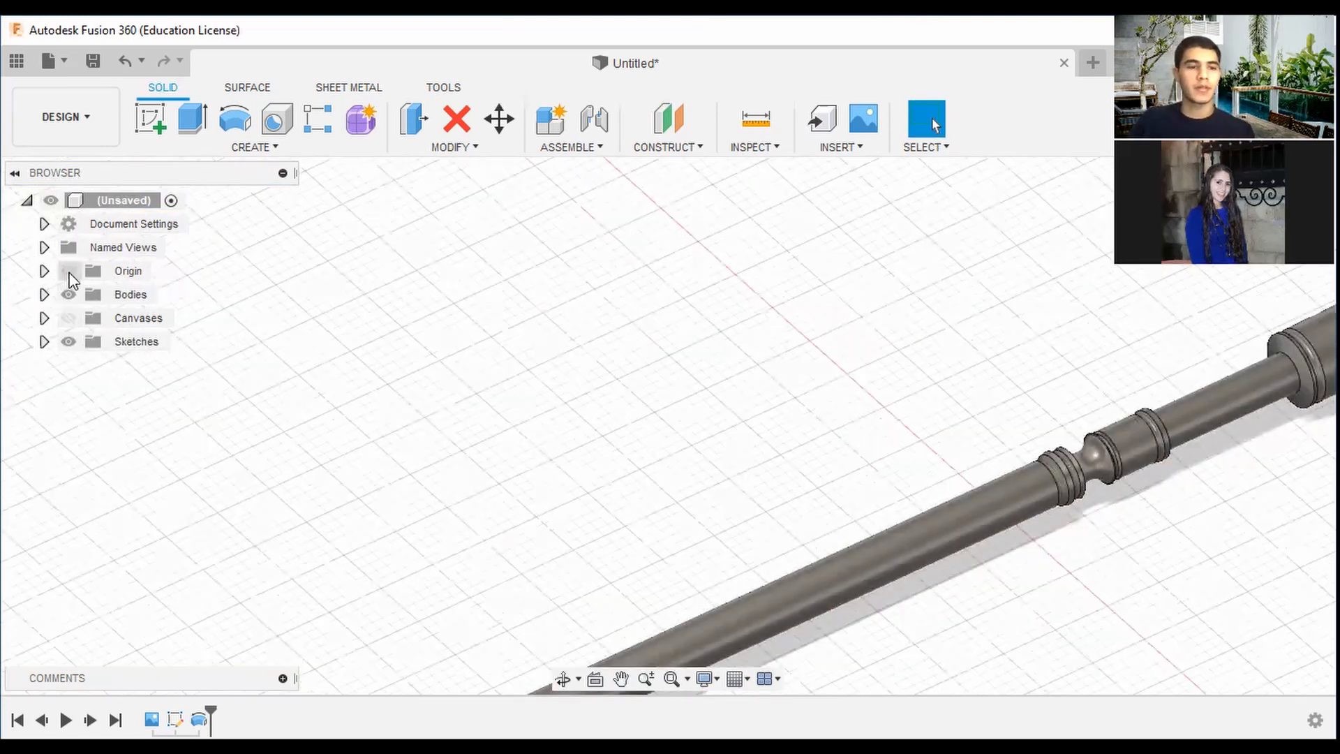
{"action": "scroll", "coordinate": [956, 315], "scroll_direction": "down", "scroll_amount": 3}
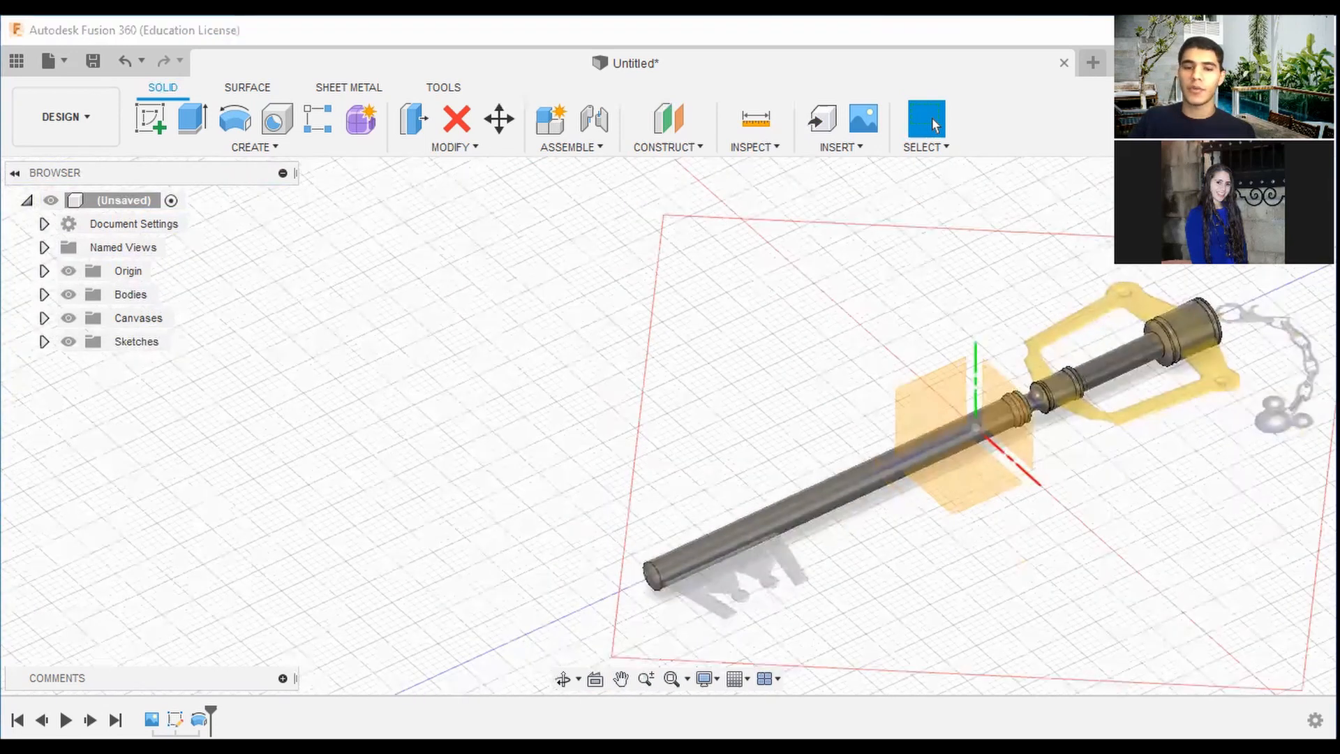
Start a new sketch on the origin plane that the key's reference canvas lies on
{"action": "mouse_move", "coordinate": [956, 315]}
{"action": "middle_mouse_down", "text": "shift"}
{"action": "mouse_move", "coordinate": [1012, 244]}
{"action": "mouse_move", "coordinate": [1075, 286]}
{"action": "middle_mouse_up", "text": "shift"}
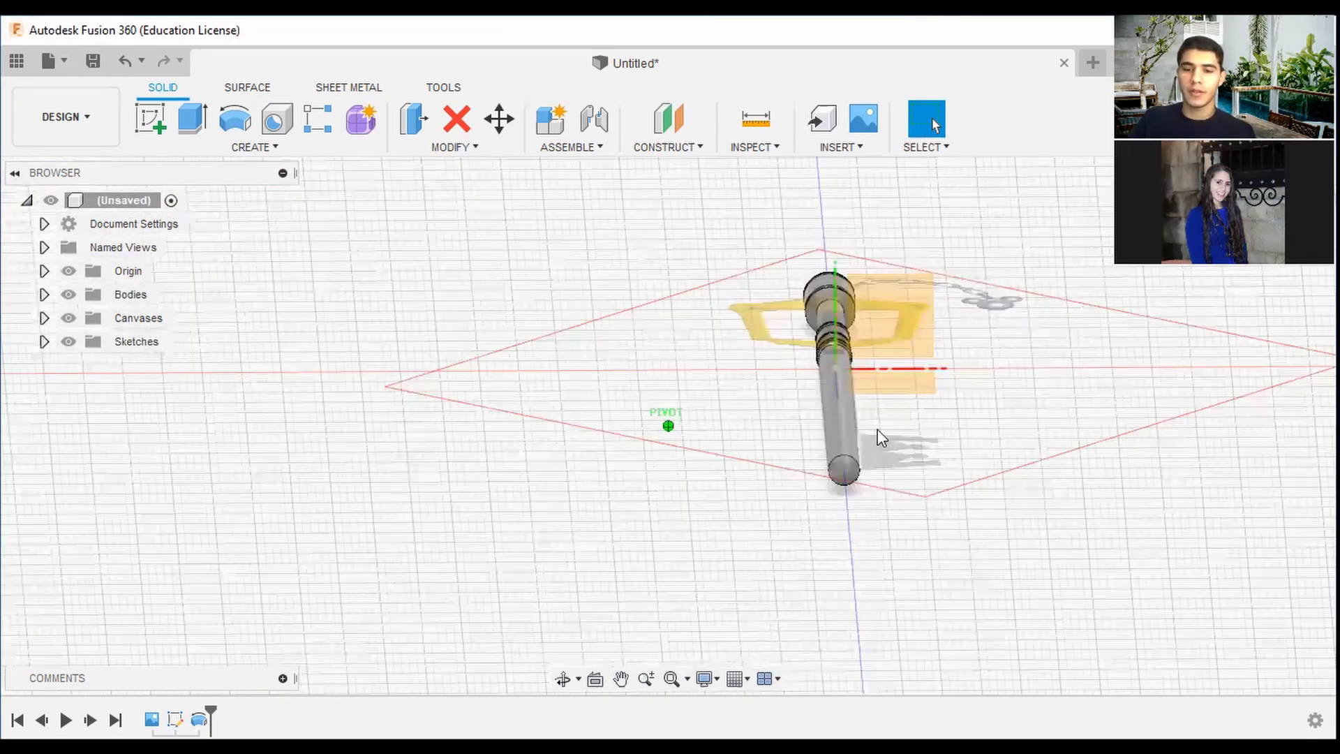
{"action": "middle_click_drag", "start_coordinate": [881, 438], "coordinate": [885, 493], "text": "shift"}
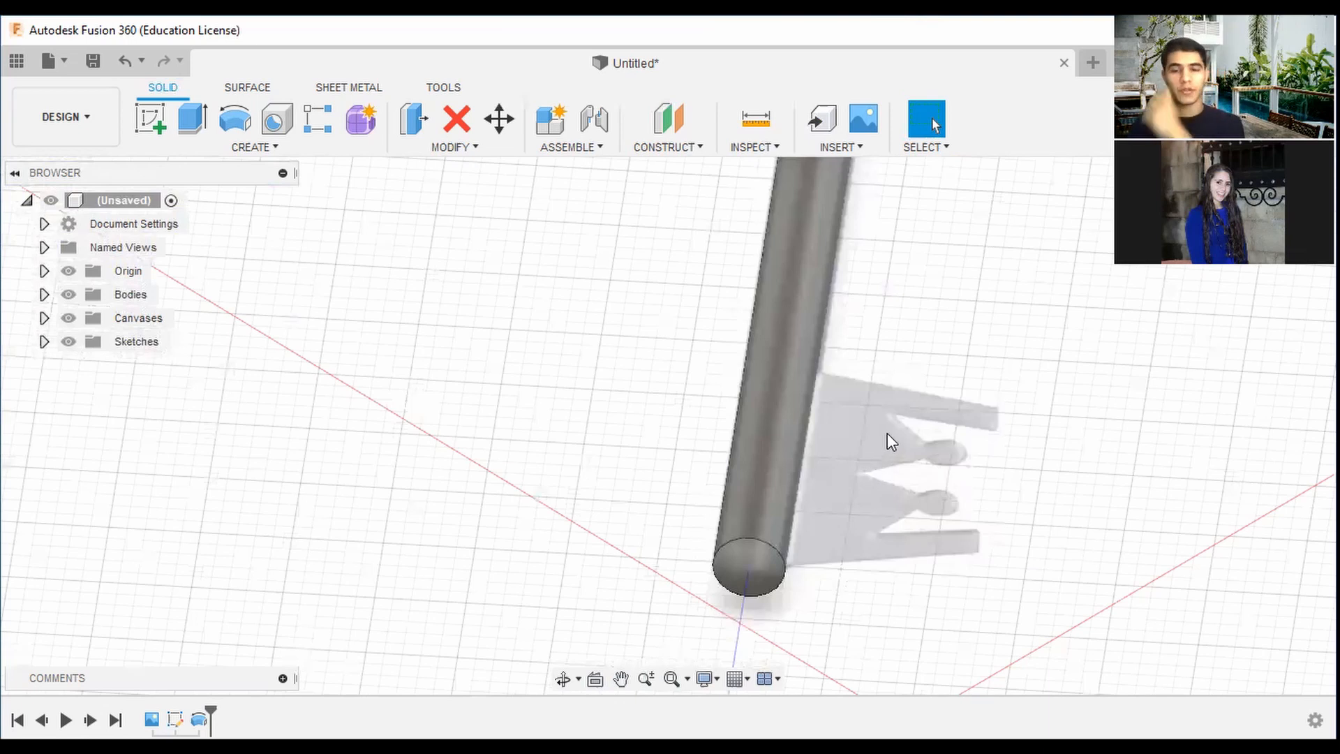
{"action": "mouse_move", "coordinate": [668, 426]}
{"action": "middle_mouse_down", "text": "shift"}
{"action": "mouse_move", "coordinate": [614, 415]}
{"action": "mouse_move", "coordinate": [534, 356]}
{"action": "mouse_move", "coordinate": [593, 286]}
{"action": "middle_mouse_up", "text": "shift"}
{"action": "middle_click_drag", "start_coordinate": [590, 175], "coordinate": [576, 236], "text": "shift"}
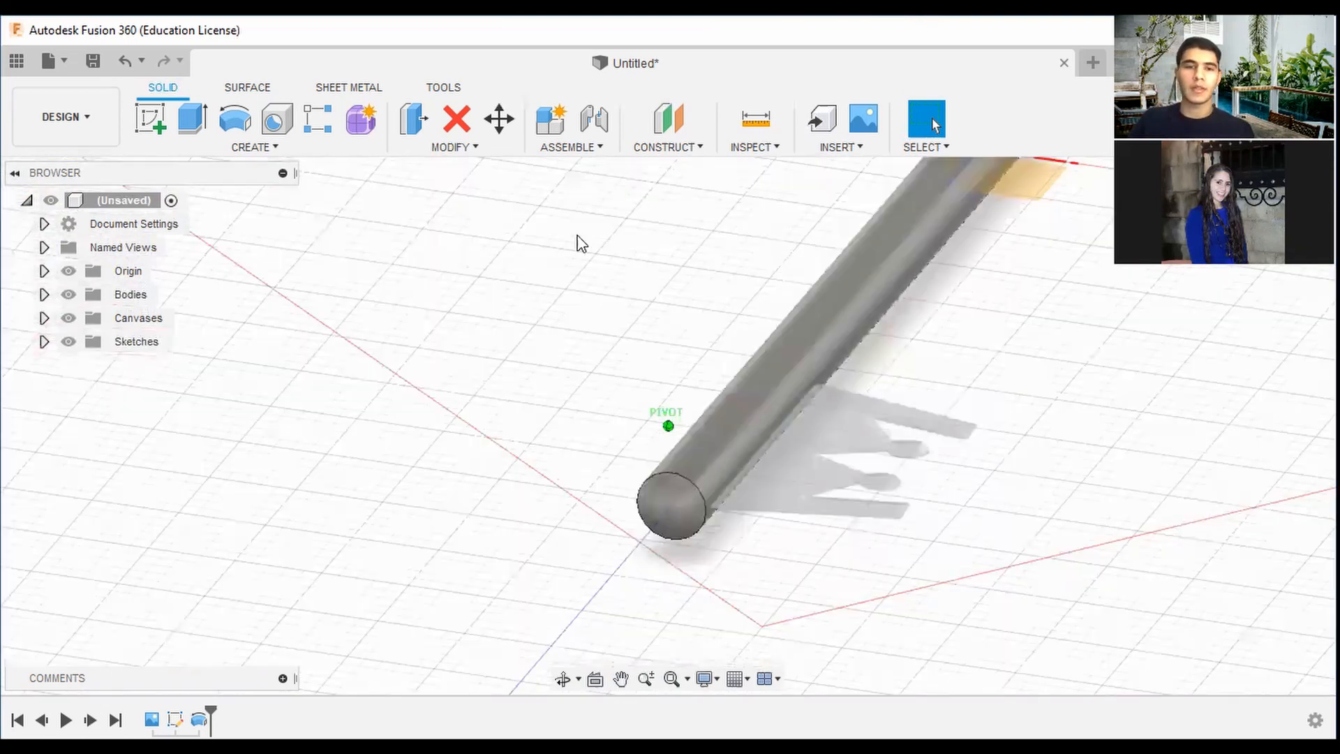
{"action": "left_click", "coordinate": [153, 125]}
{"action": "scroll", "coordinate": [1009, 308], "scroll_direction": "down", "scroll_amount": 3}
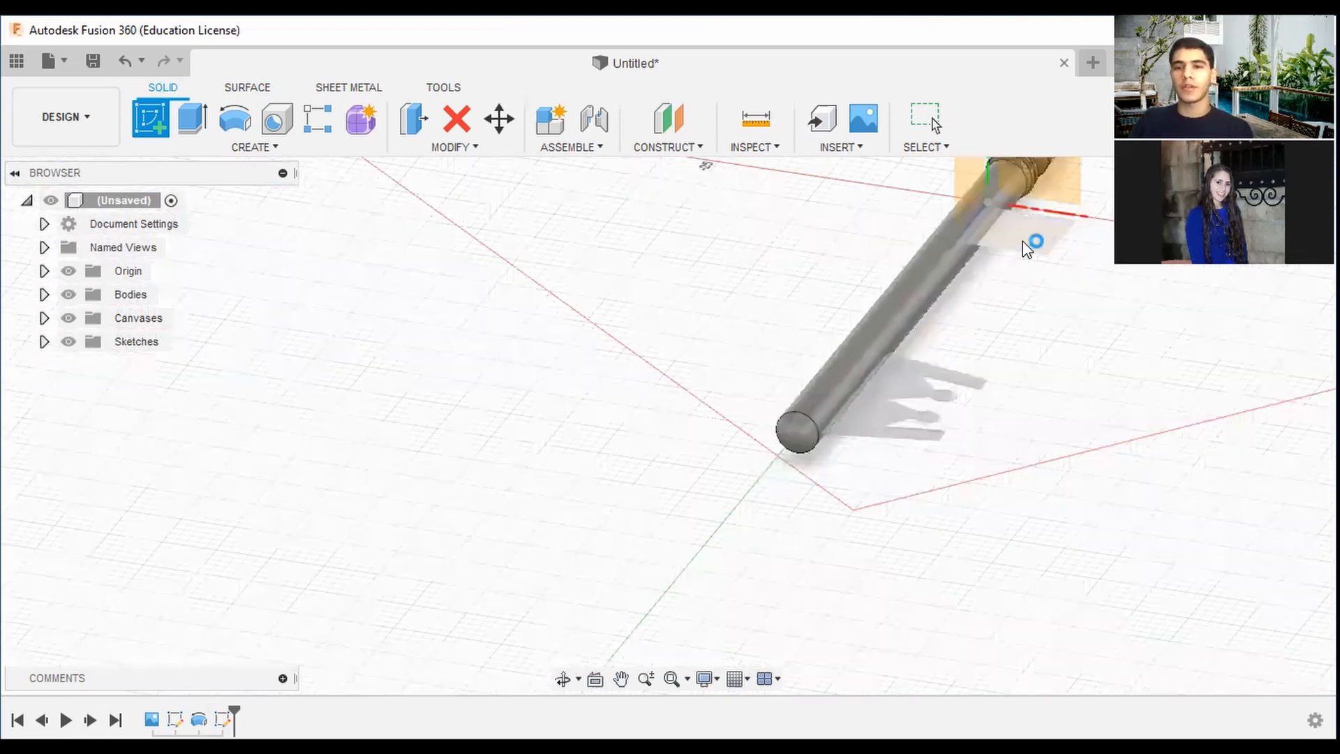
{"action": "left_click", "coordinate": [1023, 241]}
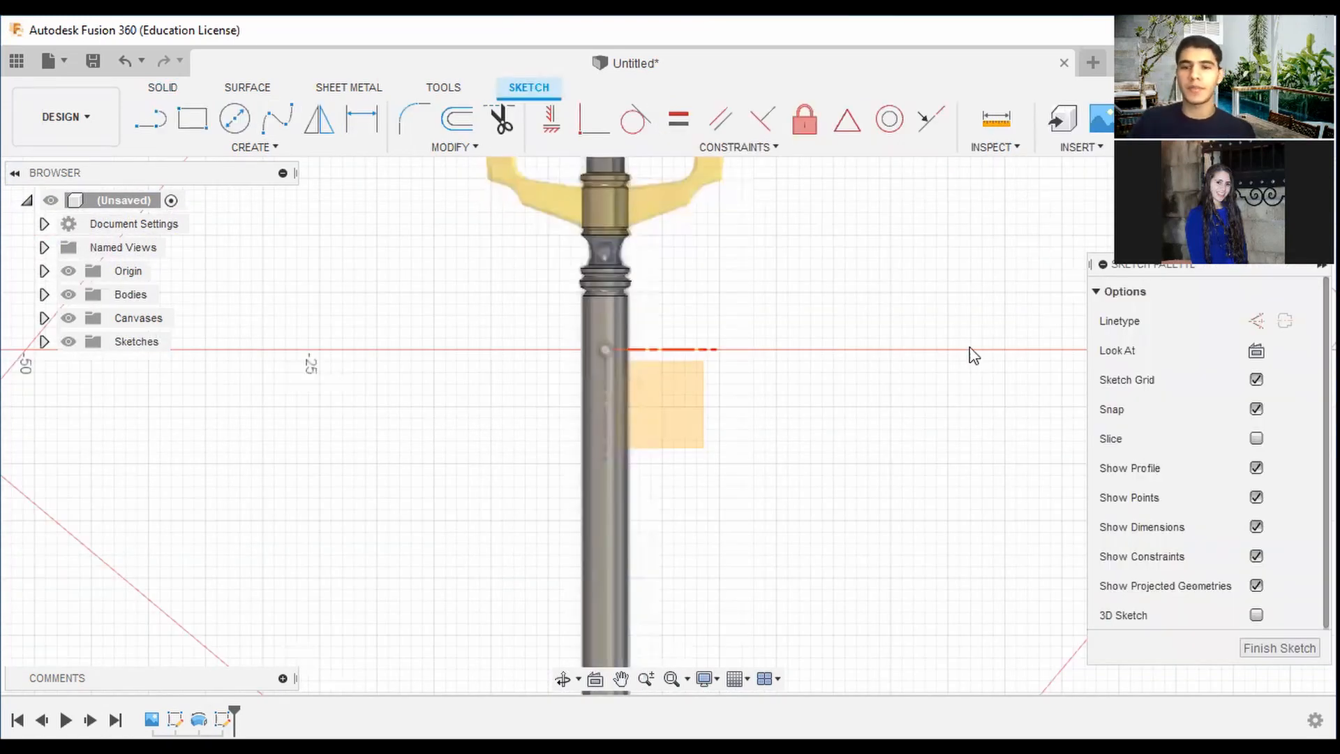
Trace the upper tooth from the shaft's edge with connected lines: its sloping upper edge, a vertical tip about 2.1 mm long and a lower edge about 5.6 mm long
{"action": "scroll", "coordinate": [939, 384], "scroll_direction": "down", "scroll_amount": 3}
{"action": "middle_click_drag", "start_coordinate": [613, 636], "coordinate": [530, 384]}
{"action": "scroll", "coordinate": [715, 338], "scroll_direction": "up", "scroll_amount": 5}
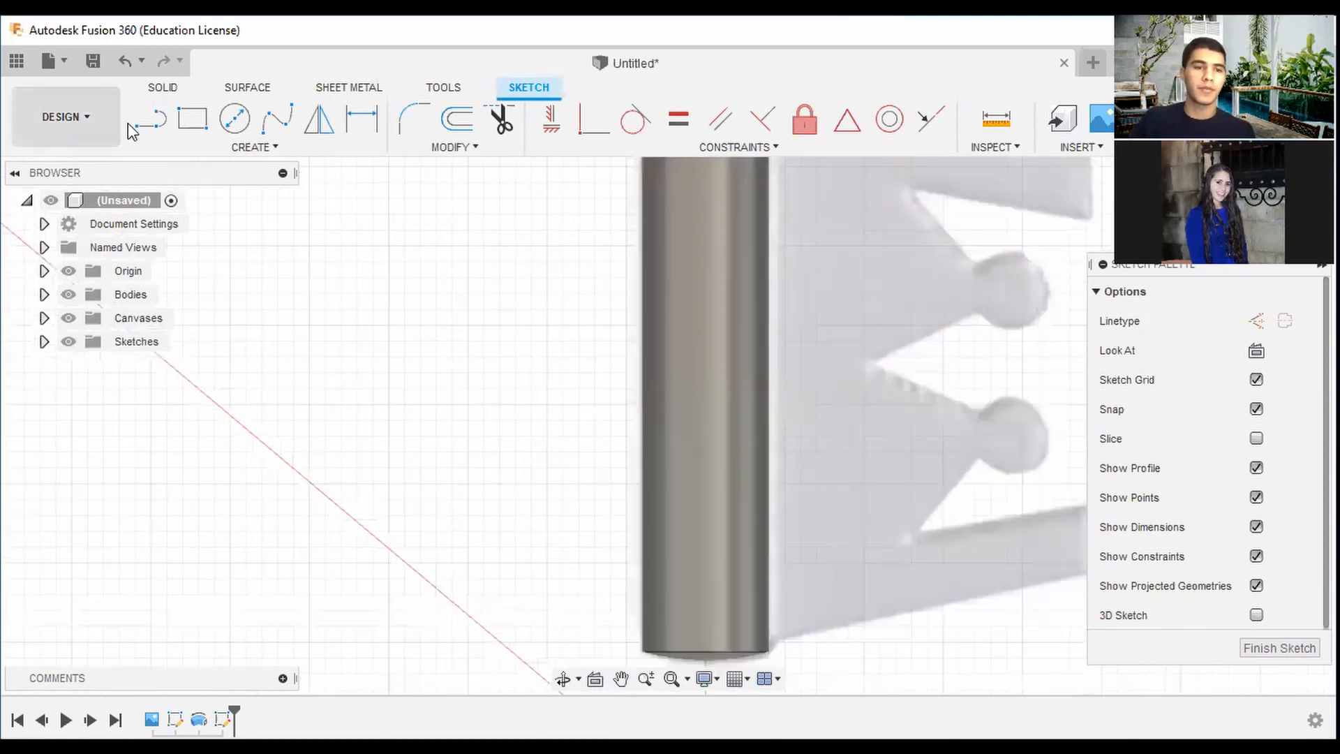
{"action": "left_click", "coordinate": [150, 120]}
{"action": "scroll", "coordinate": [941, 443], "scroll_direction": "down", "scroll_amount": 3}
{"action": "scroll", "coordinate": [765, 239], "scroll_direction": "up", "scroll_amount": 6}
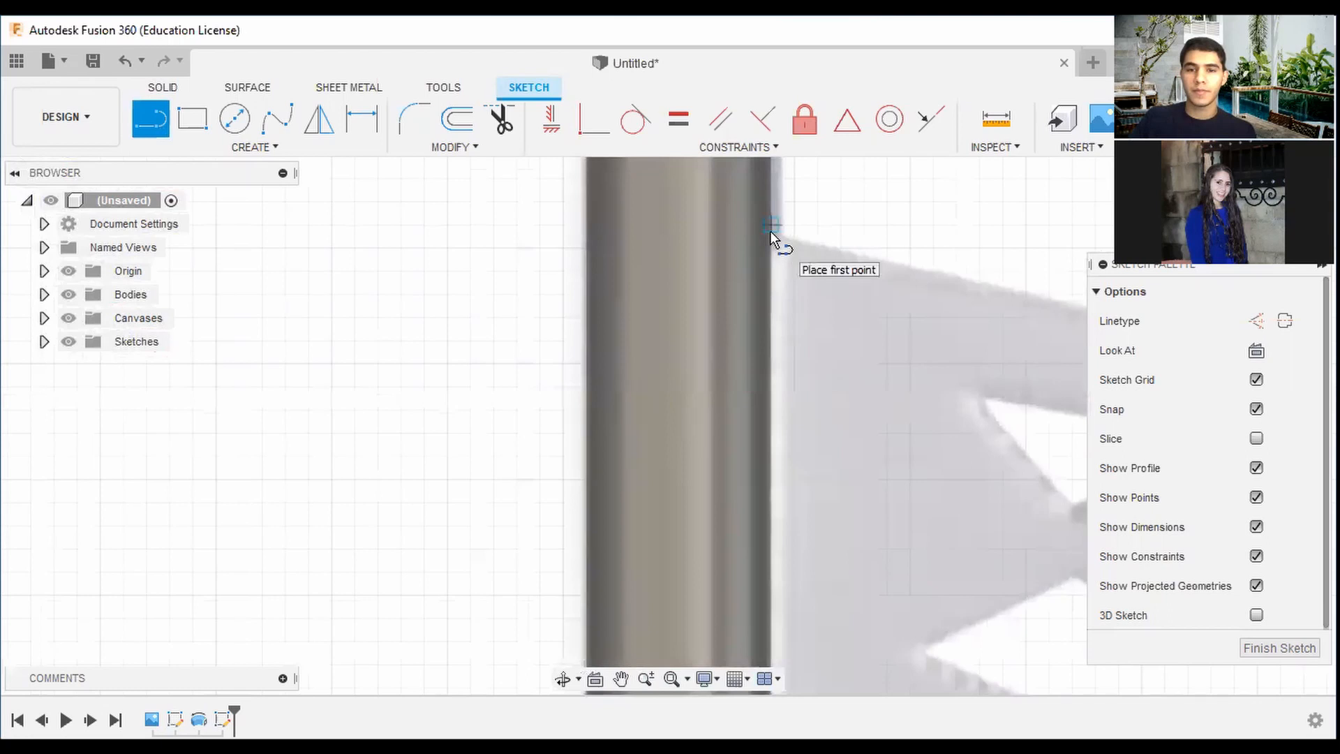
{"action": "left_click", "coordinate": [769, 231]}
{"action": "scroll", "coordinate": [942, 293], "scroll_direction": "down", "scroll_amount": 2}
{"action": "scroll", "coordinate": [1035, 324], "scroll_direction": "down", "scroll_amount": 2}
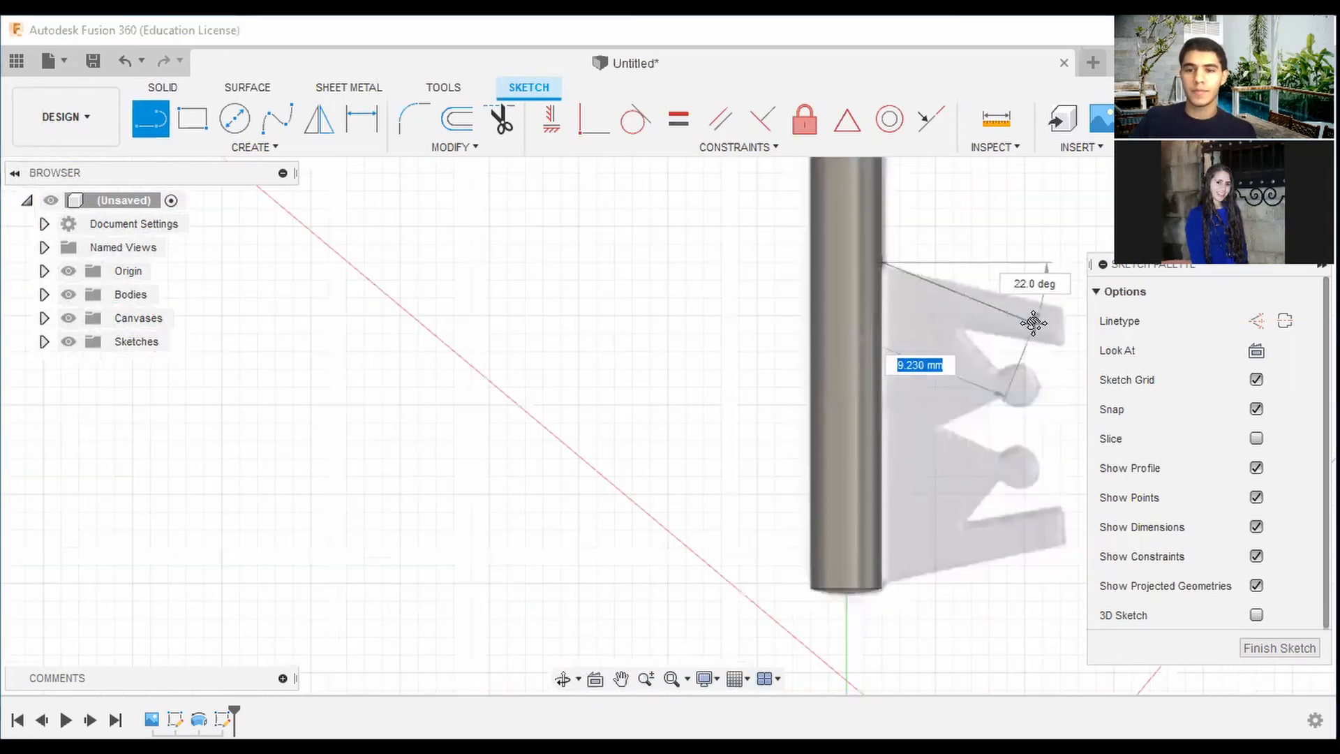
{"action": "scroll", "coordinate": [930, 269], "scroll_direction": "up", "scroll_amount": 4}
{"action": "left_click", "coordinate": [936, 268]}
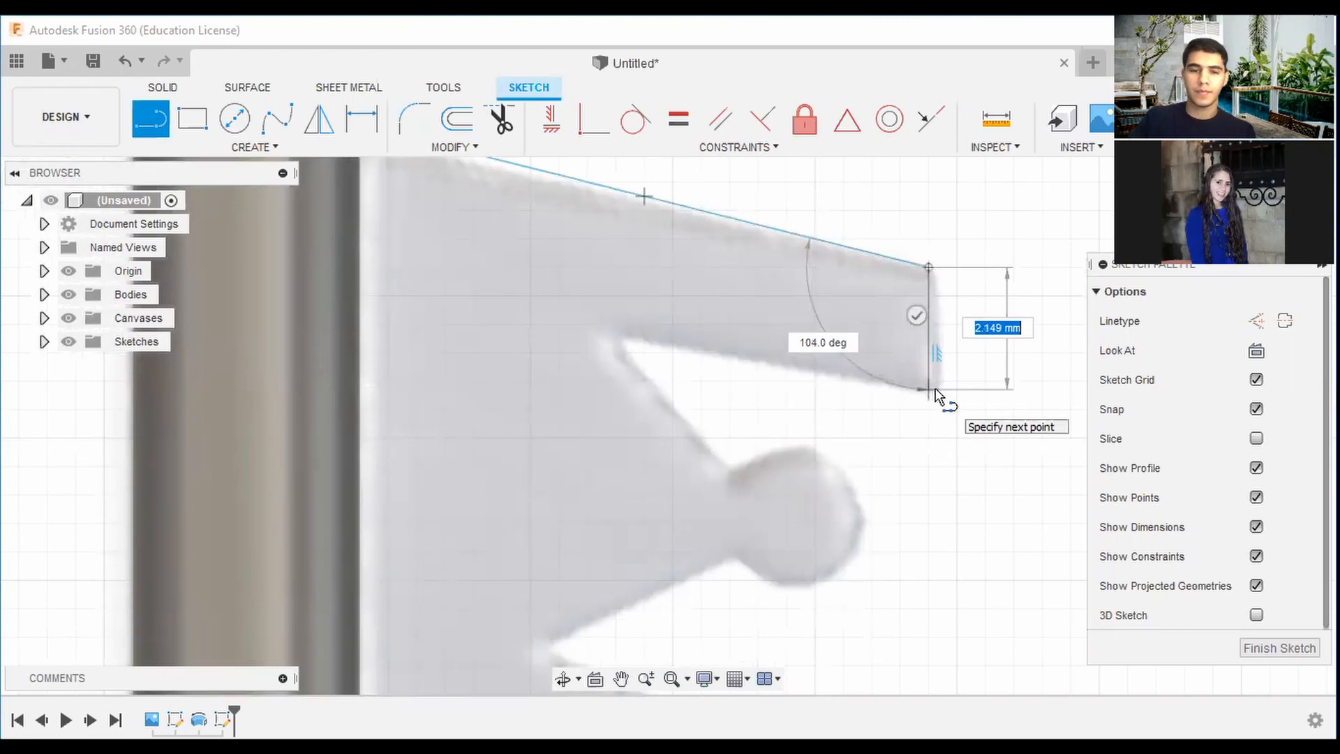
{"action": "left_click", "coordinate": [936, 391]}
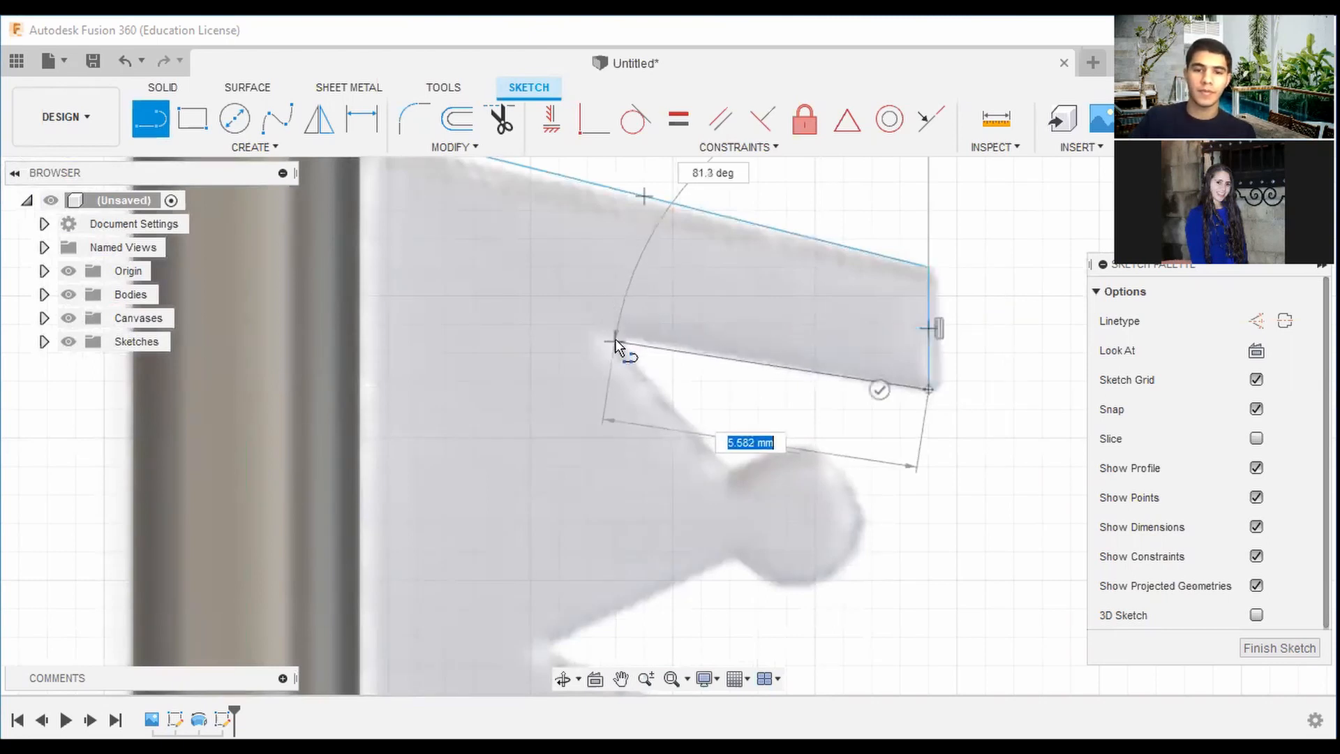
{"action": "left_click", "coordinate": [615, 340]}
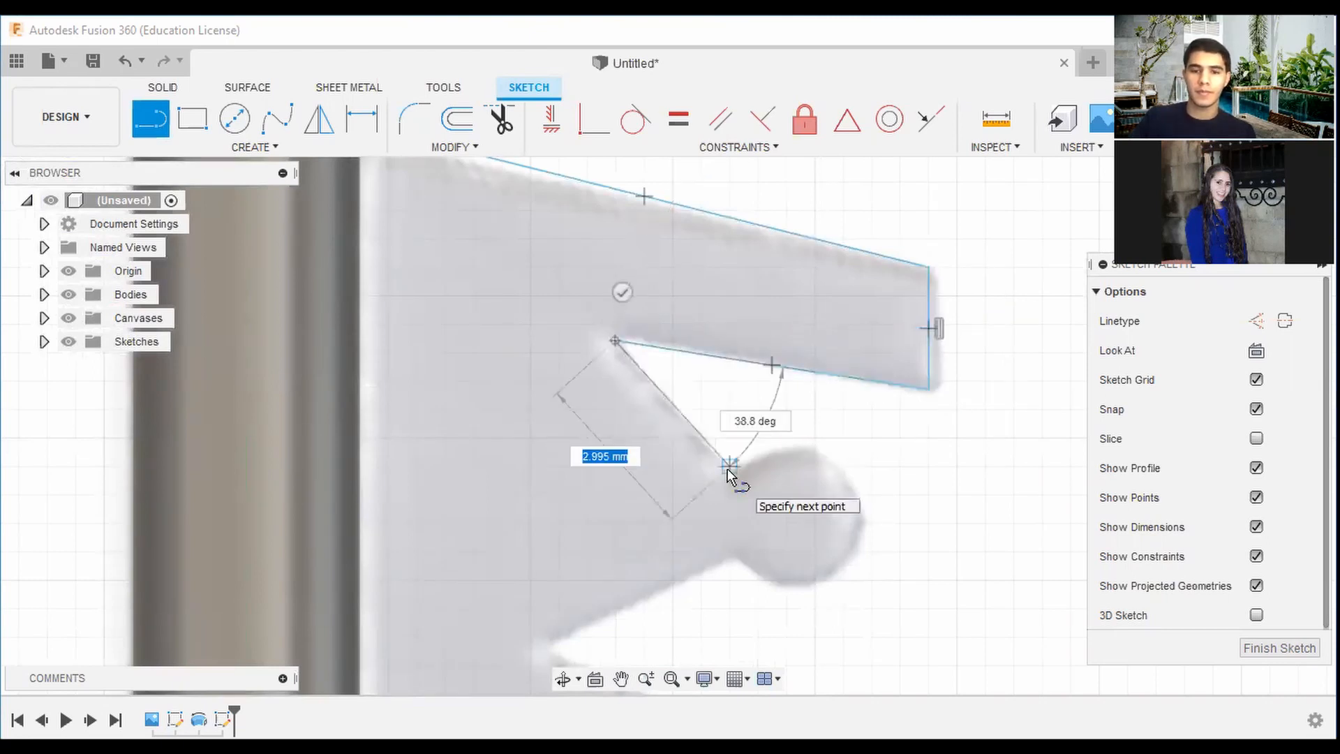
Continue the outline with a line about 3 mm long to the upper ball, a 1.5 mm vertical across its neck, and a line to the central notch
{"action": "left_click", "coordinate": [727, 468]}
{"action": "middle_click_drag", "start_coordinate": [734, 557], "coordinate": [762, 394]}
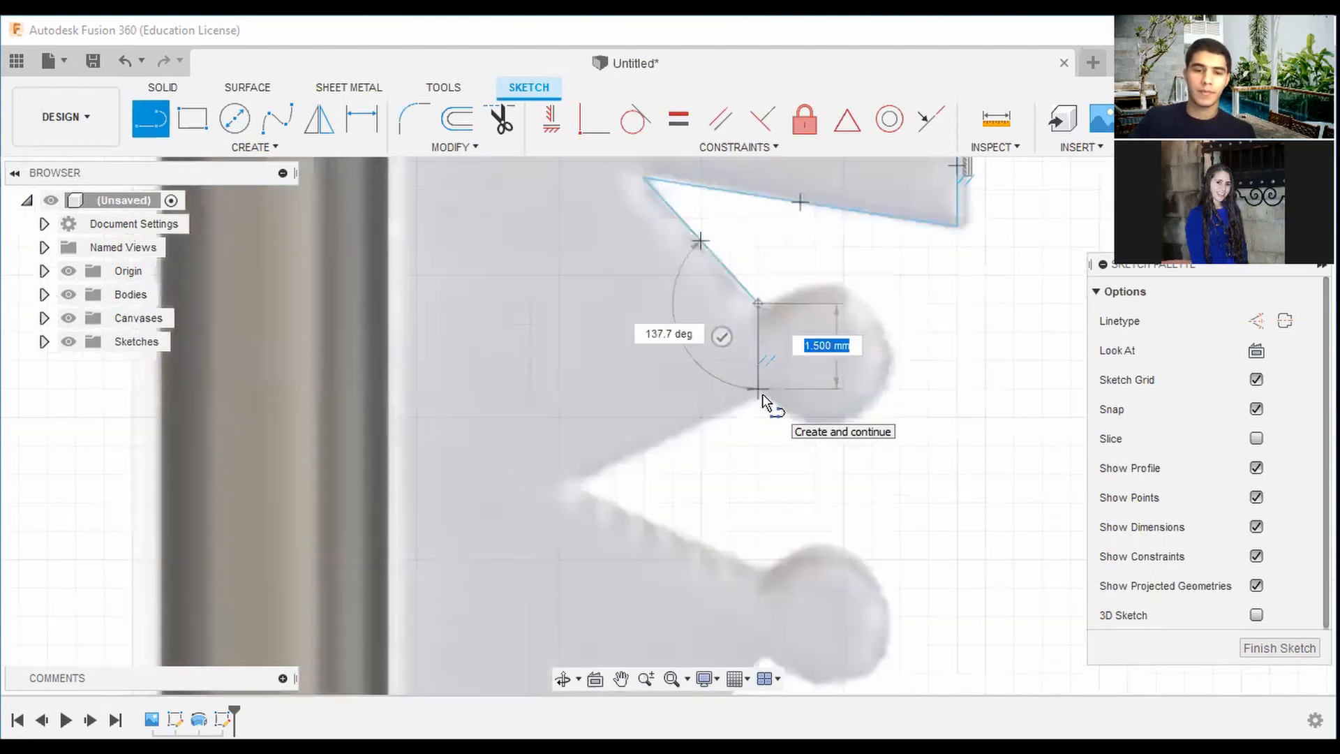
{"action": "left_click", "coordinate": [762, 394]}
{"action": "left_click", "coordinate": [583, 489]}
Close the upper half of the teeth profile with a horizontal line about 3.4 mm long to the shaft and a vertical along its edge to the start point
{"action": "scroll", "coordinate": [727, 535], "scroll_direction": "down", "scroll_amount": 5}
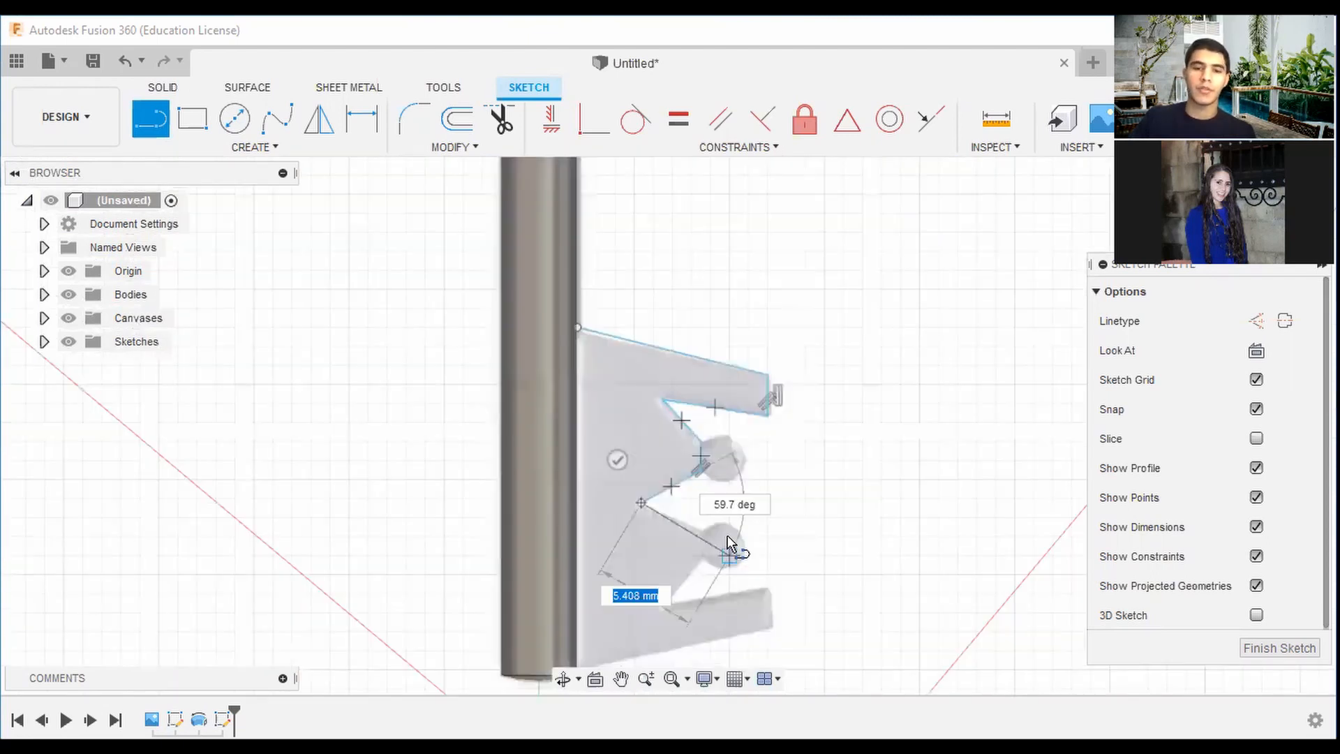
{"action": "middle_click_drag", "start_coordinate": [728, 536], "coordinate": [720, 472]}
{"action": "scroll", "coordinate": [719, 471], "scroll_direction": "up", "scroll_amount": 3}
{"action": "scroll", "coordinate": [720, 462], "scroll_direction": "down", "scroll_amount": 3}
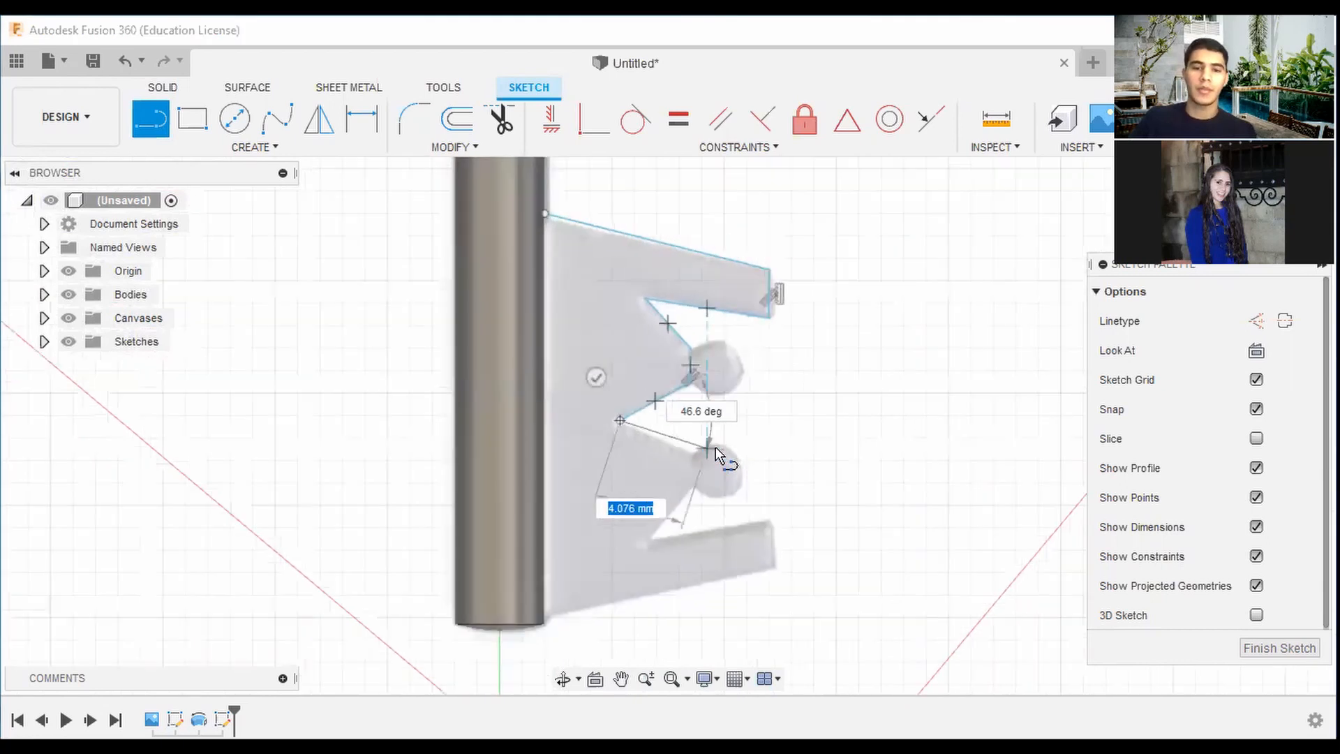
{"action": "scroll", "coordinate": [626, 433], "scroll_direction": "up", "scroll_amount": 3}
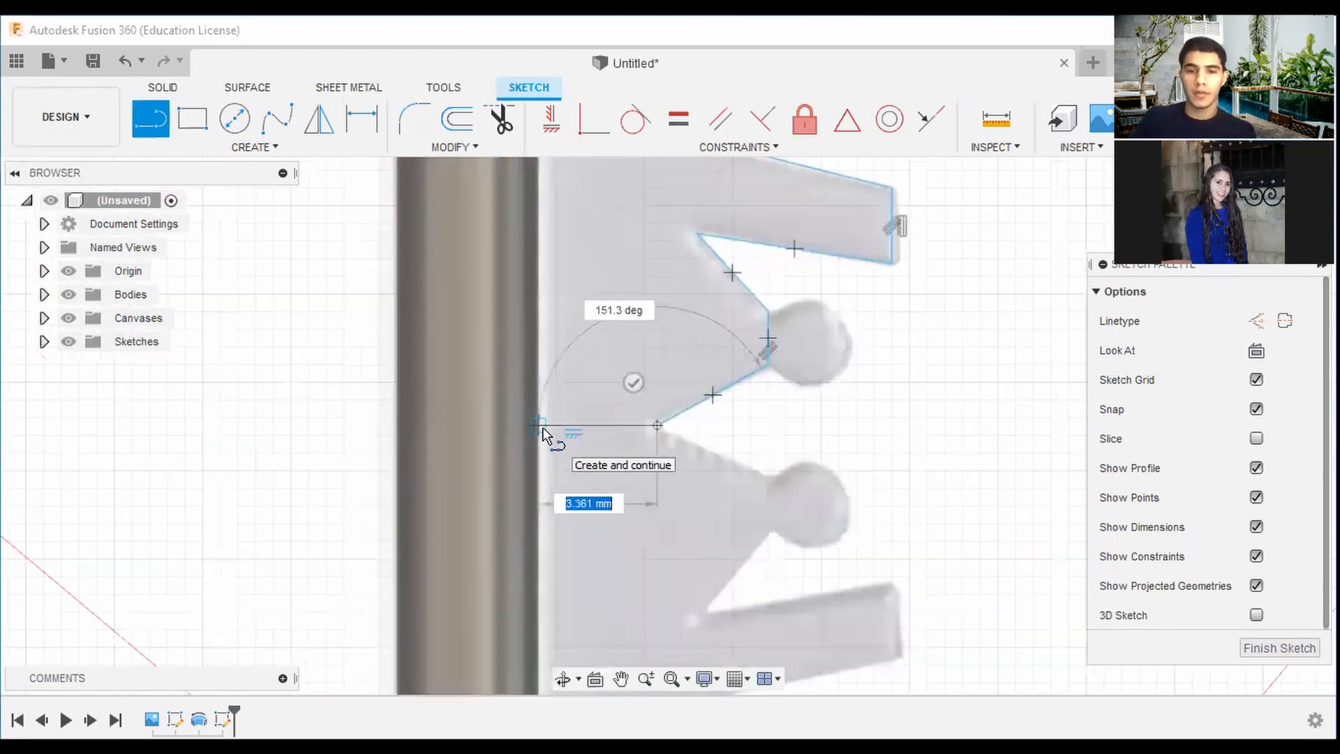
{"action": "left_click", "coordinate": [542, 431]}
{"action": "scroll", "coordinate": [542, 432], "scroll_direction": "down", "scroll_amount": 3}
{"action": "left_click", "coordinate": [684, 254]}
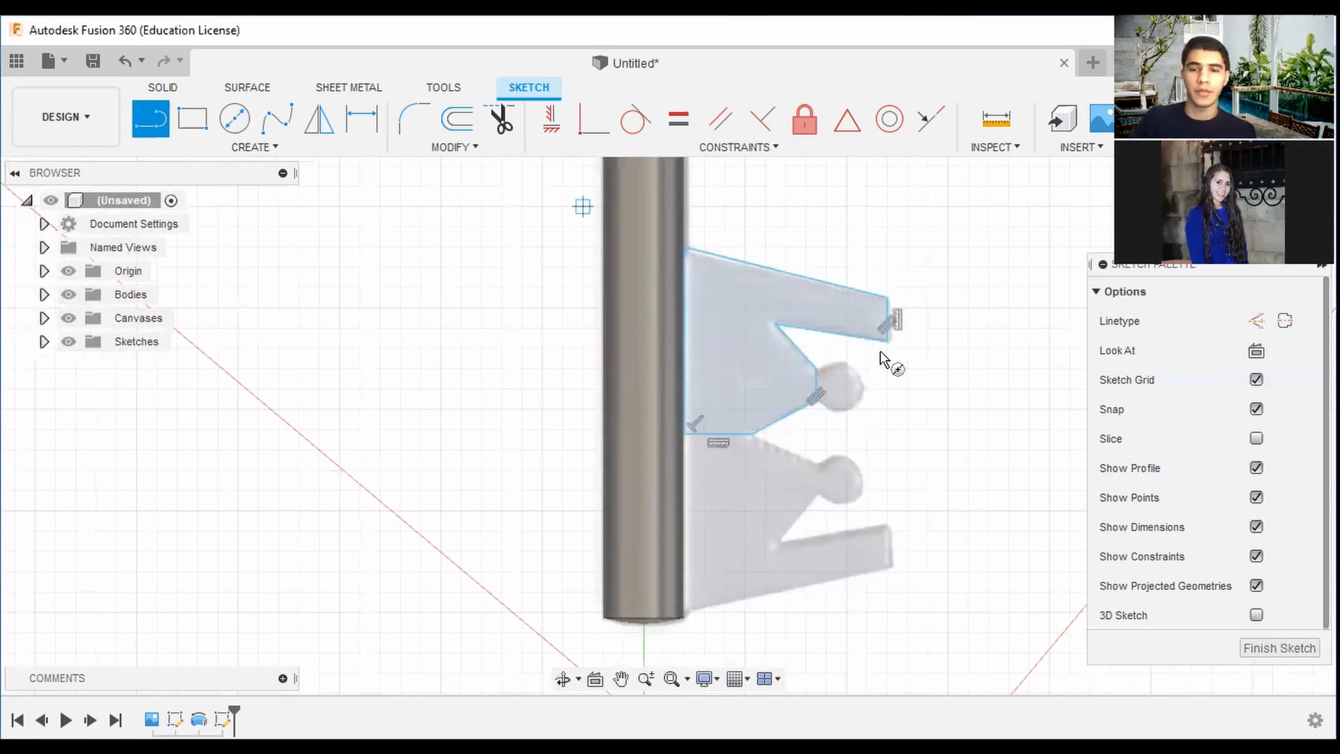
Draw a circle of about 1.4 mm radius over the upper ball of the teeth, overlapping the short vertical neck line
{"action": "key", "text": "c"}
{"action": "scroll", "coordinate": [841, 388], "scroll_direction": "up", "scroll_amount": 3}
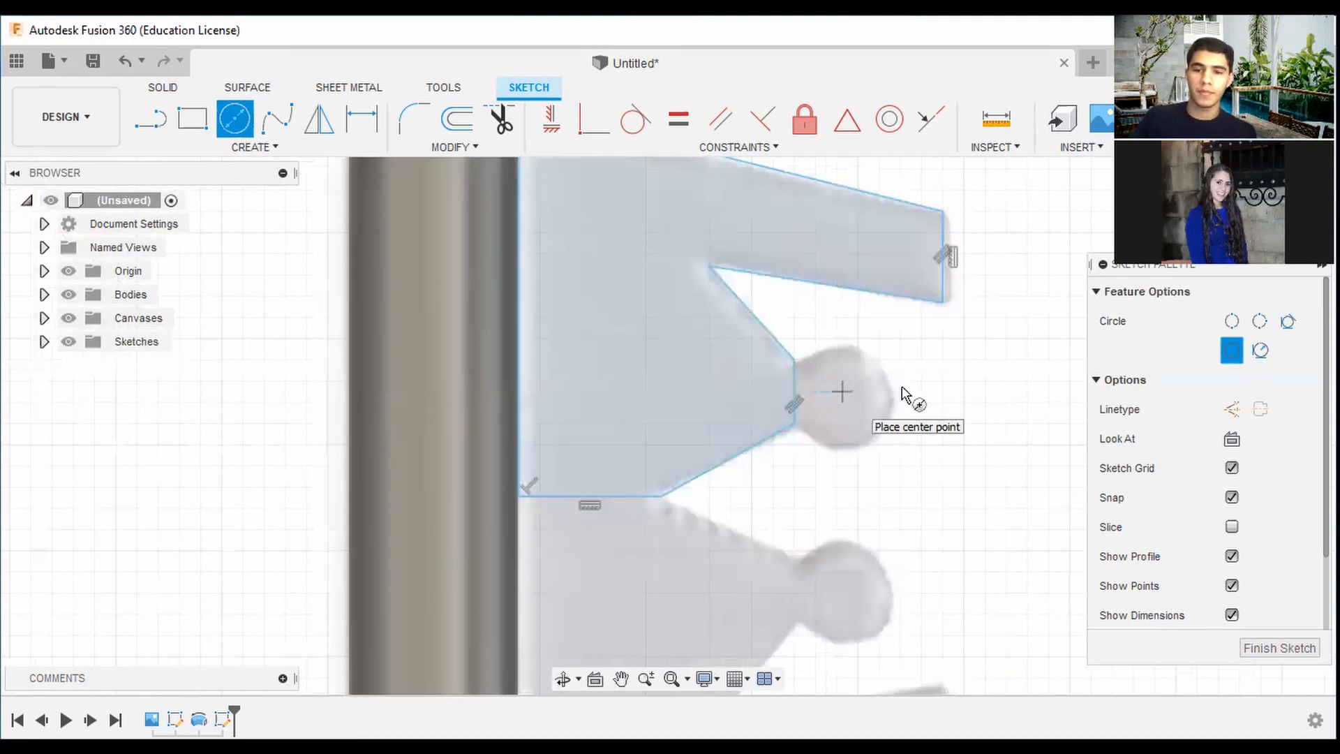
{"action": "left_click", "coordinate": [842, 391]}
{"action": "left_click", "coordinate": [788, 394]}
{"action": "scroll", "coordinate": [834, 377], "scroll_direction": "up", "scroll_amount": 5}
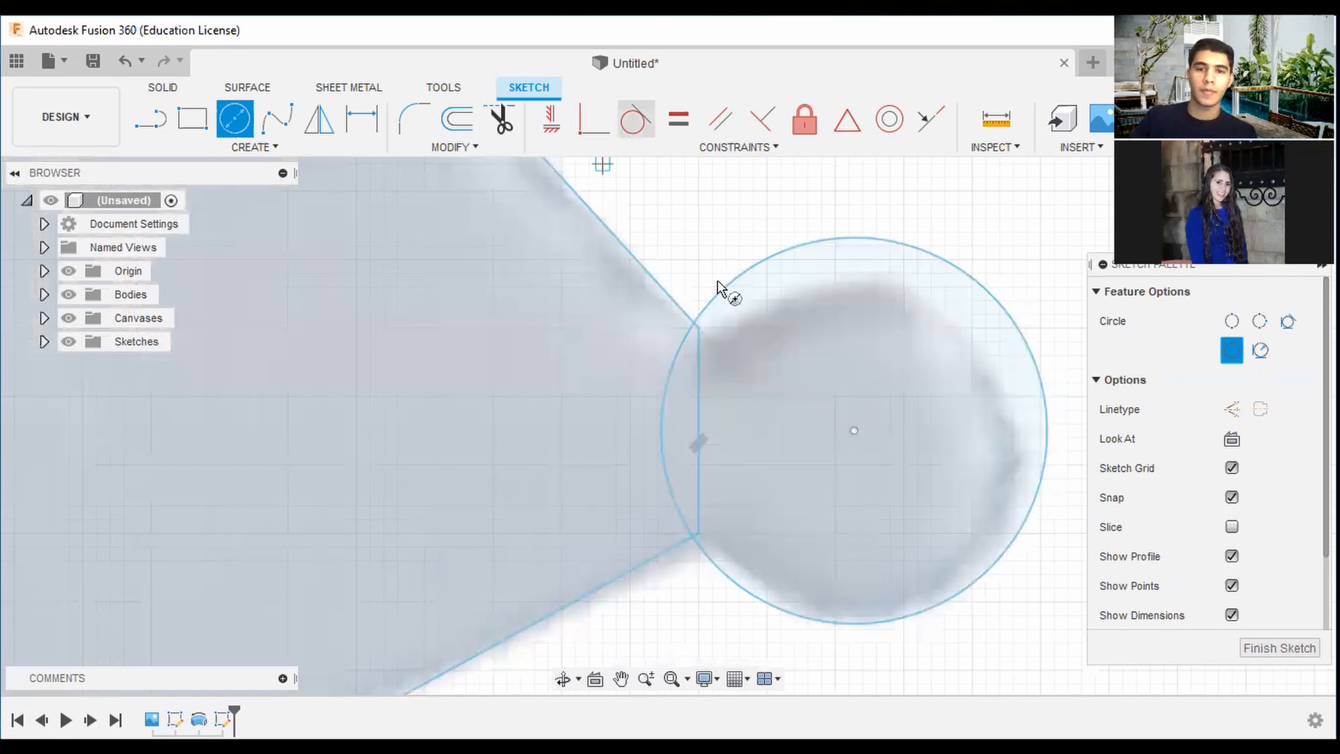
Try to make the ball's circle tangent to the short vertical neck line, and undo the constraint
{"action": "left_click", "coordinate": [636, 120]}
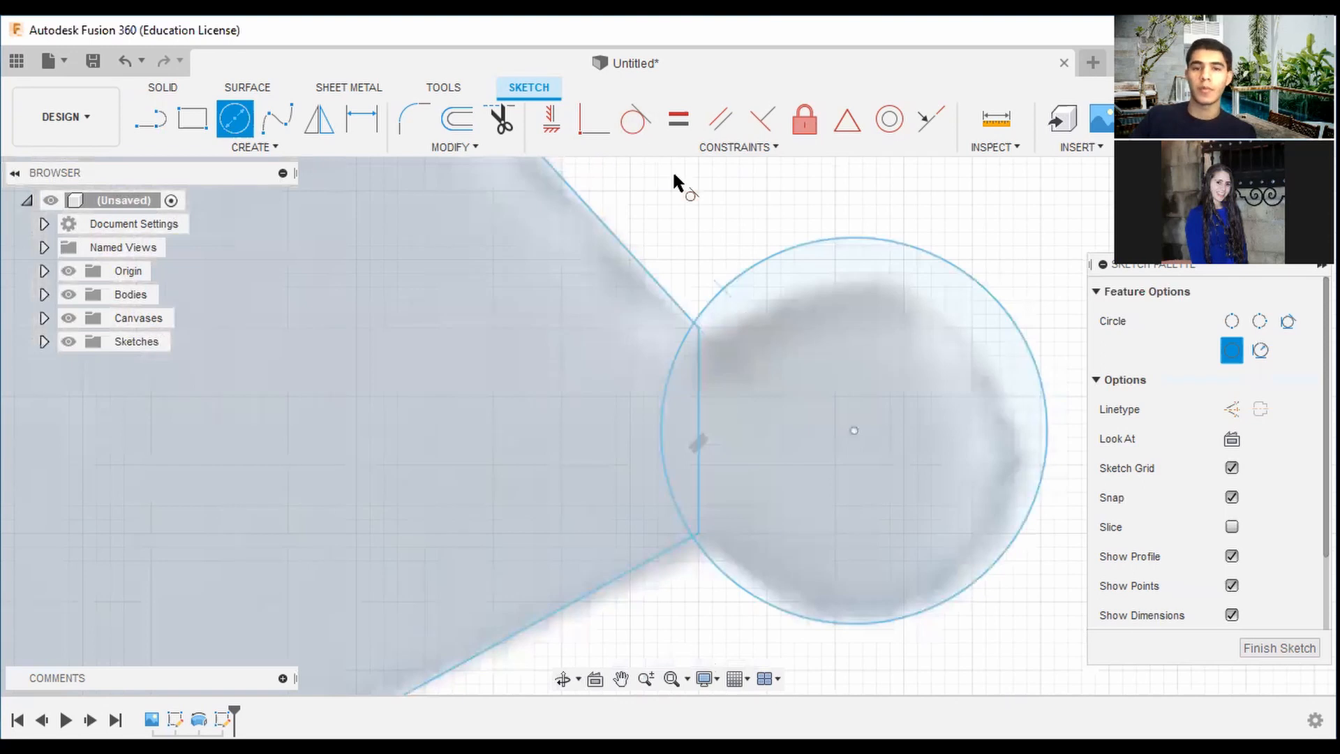
{"action": "left_click", "coordinate": [699, 328]}
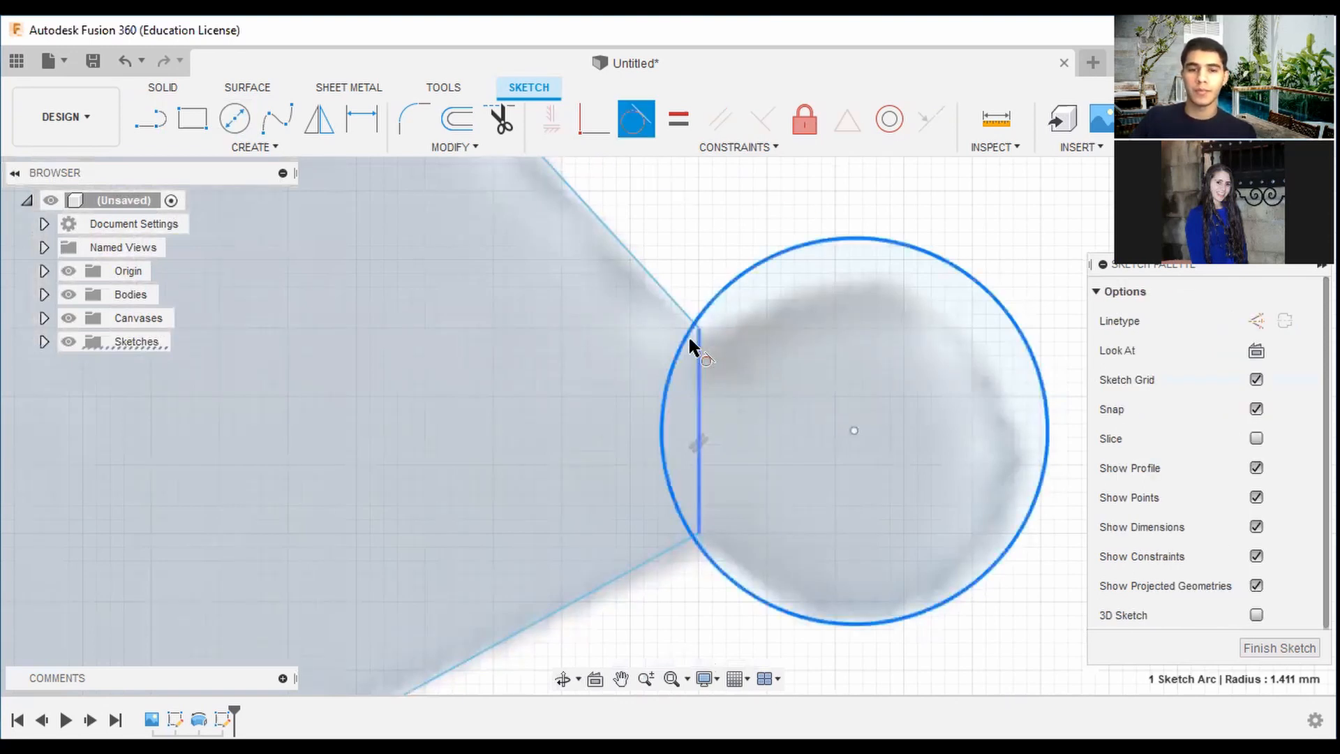
{"action": "left_click", "coordinate": [698, 356]}
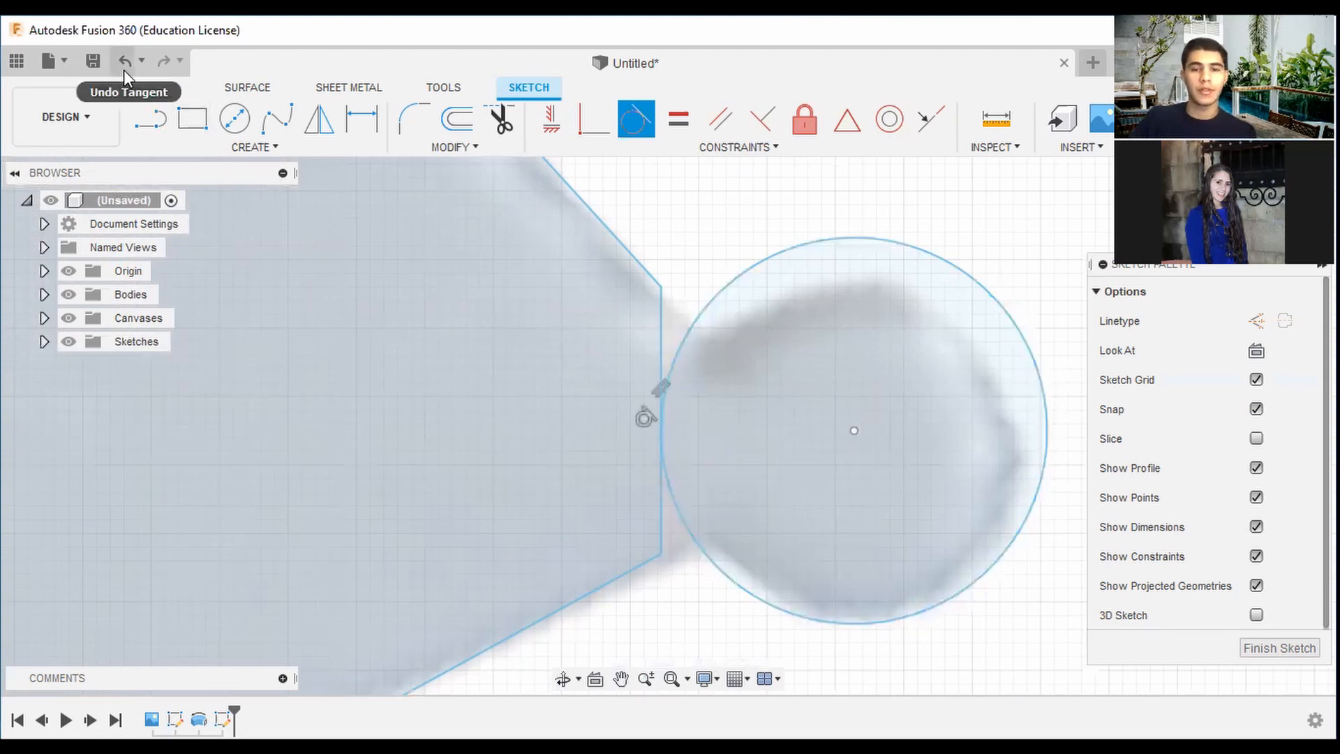
{"action": "key", "text": "Escape"}
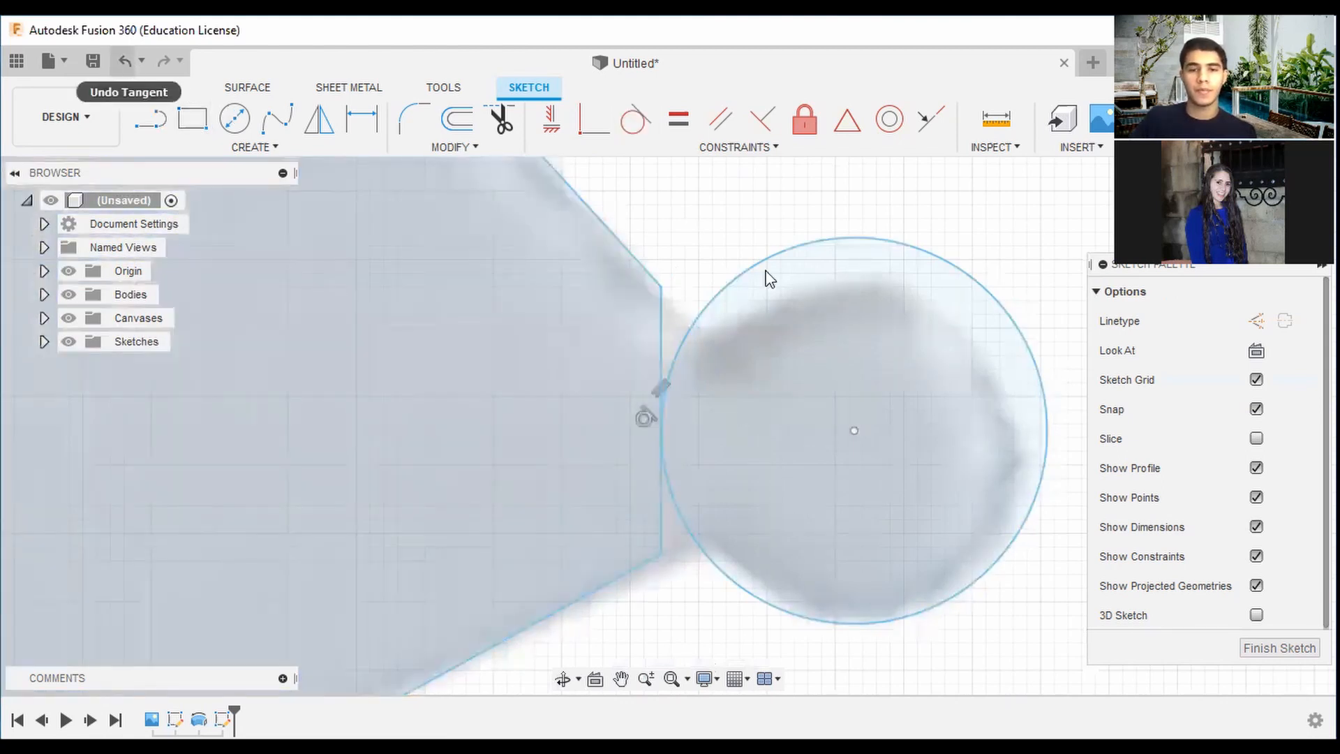
{"action": "left_click", "coordinate": [588, 131]}
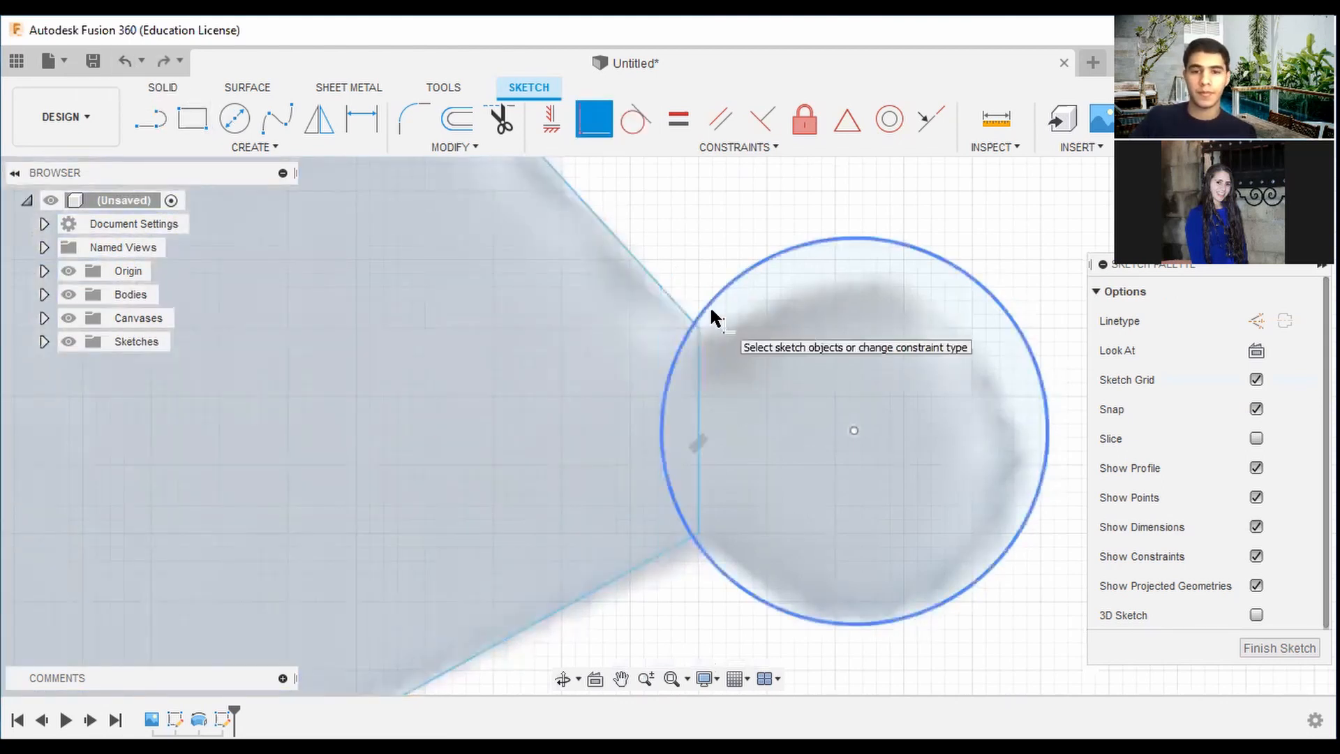
{"action": "scroll", "coordinate": [876, 385], "scroll_direction": "down", "scroll_amount": 5}
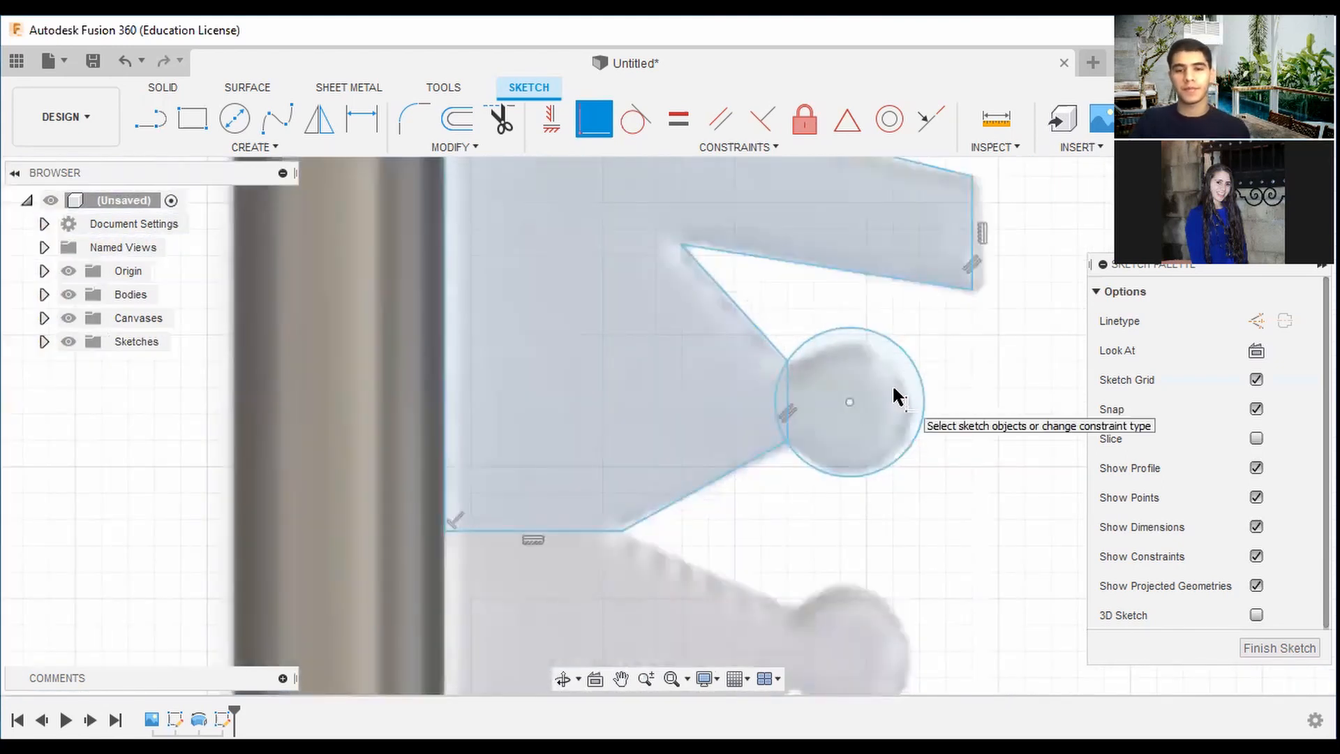
{"action": "scroll", "coordinate": [763, 455], "scroll_direction": "up", "scroll_amount": 6}
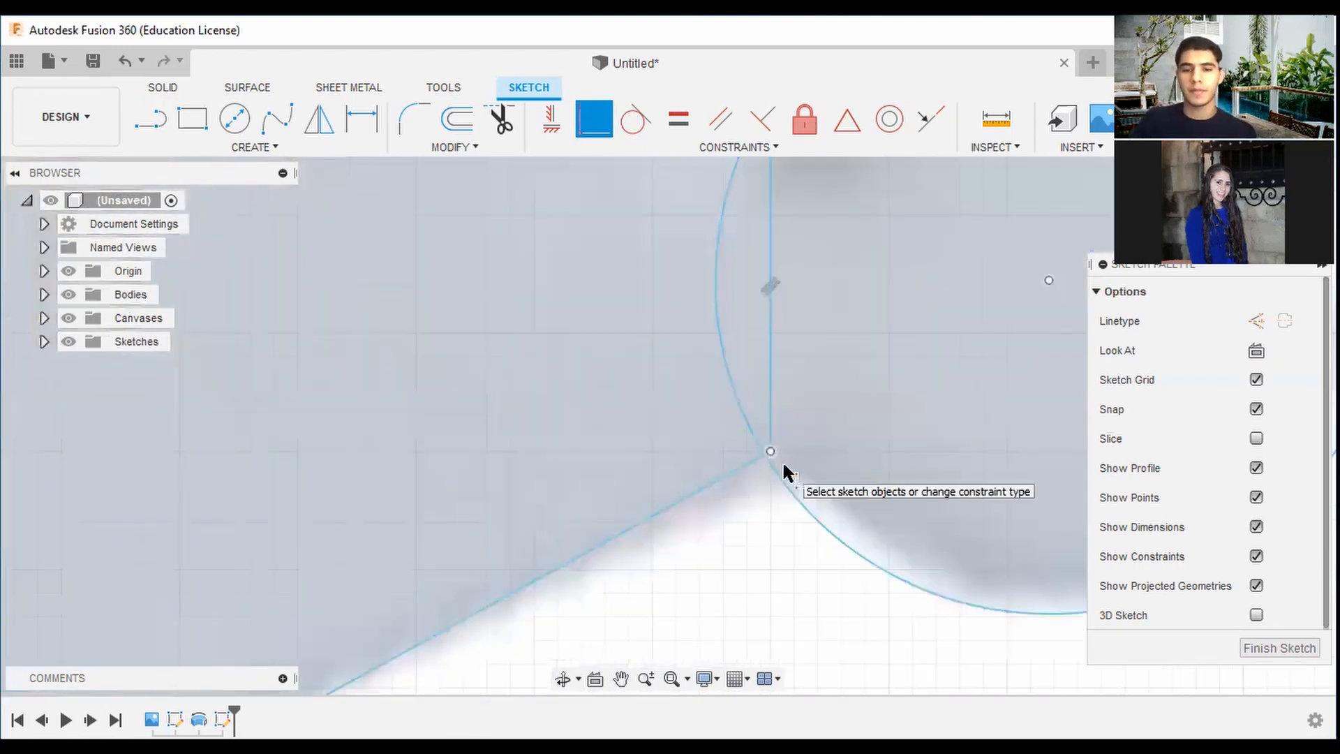
{"action": "scroll", "coordinate": [936, 389], "scroll_direction": "down", "scroll_amount": 5}
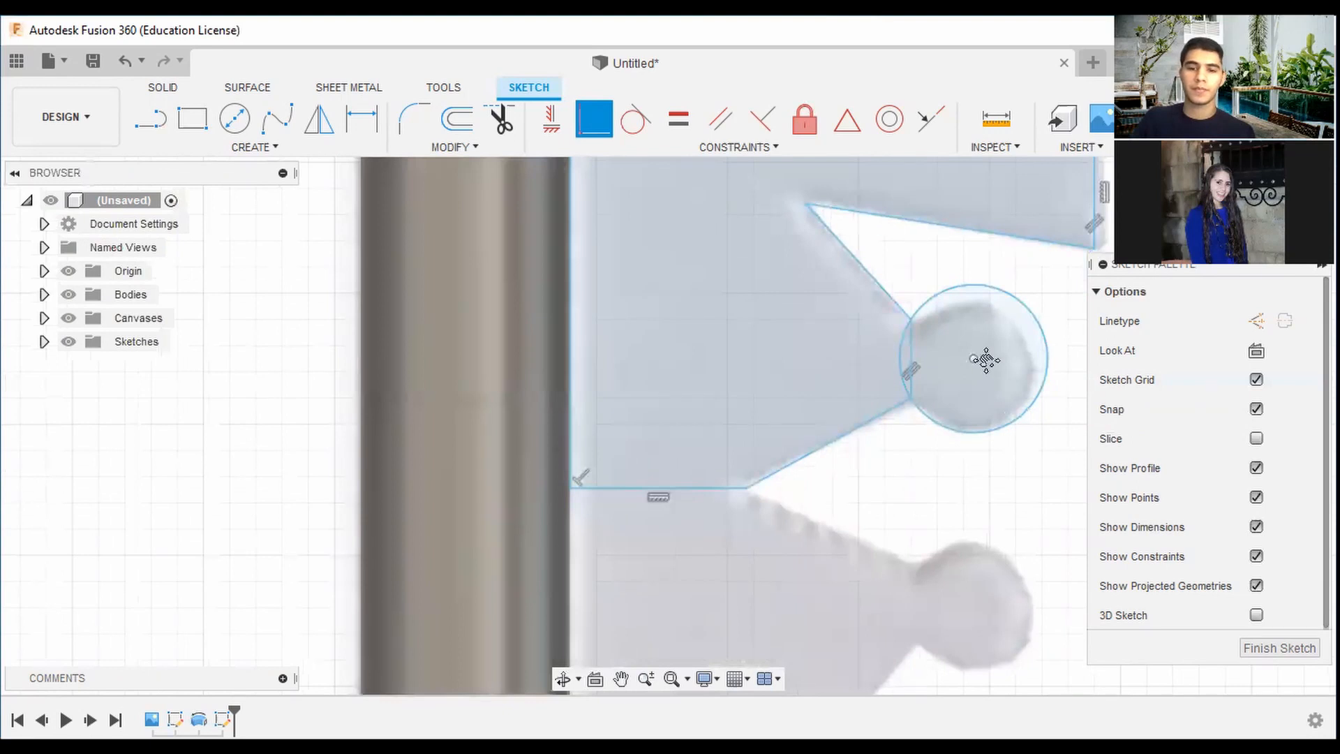
Mirror the upper half of the teeth profile, including the ball's circle, about its horizontal line at the central notch
{"action": "scroll", "coordinate": [986, 359], "scroll_direction": "down", "scroll_amount": 5}
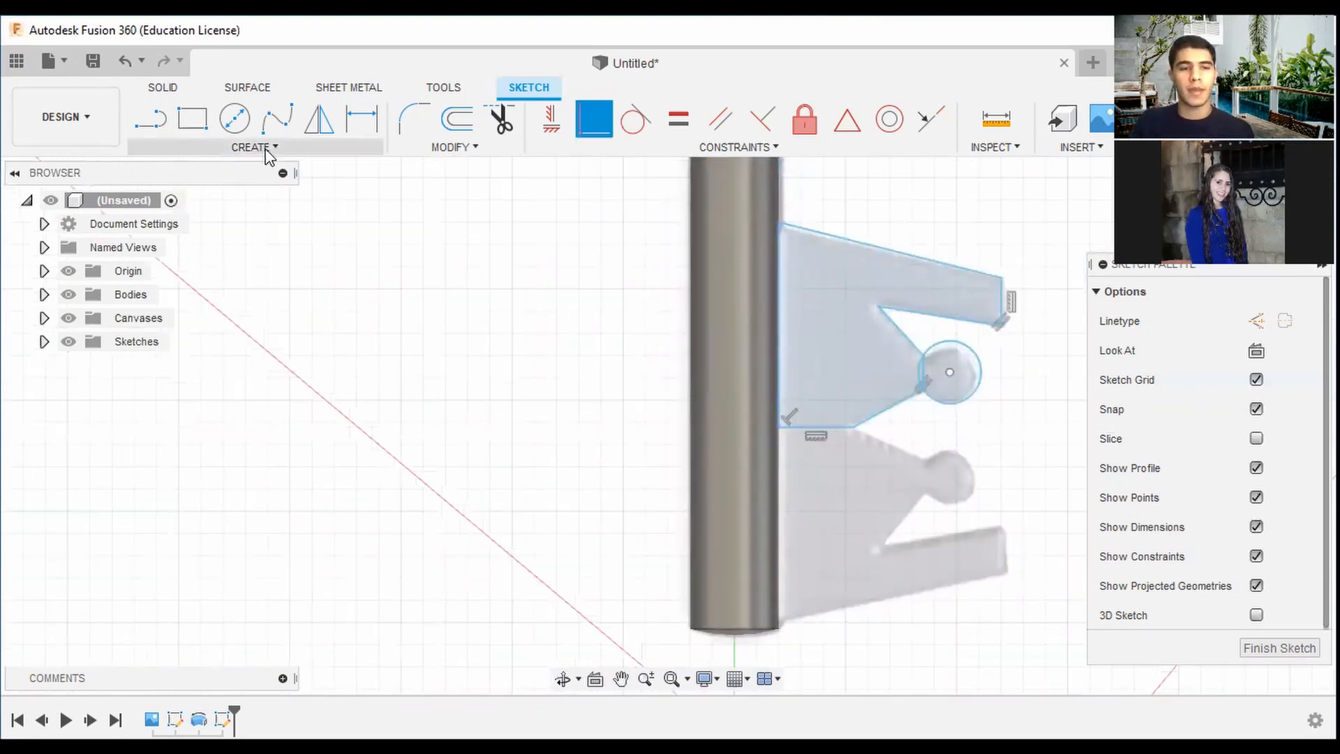
{"action": "left_click", "coordinate": [268, 152]}
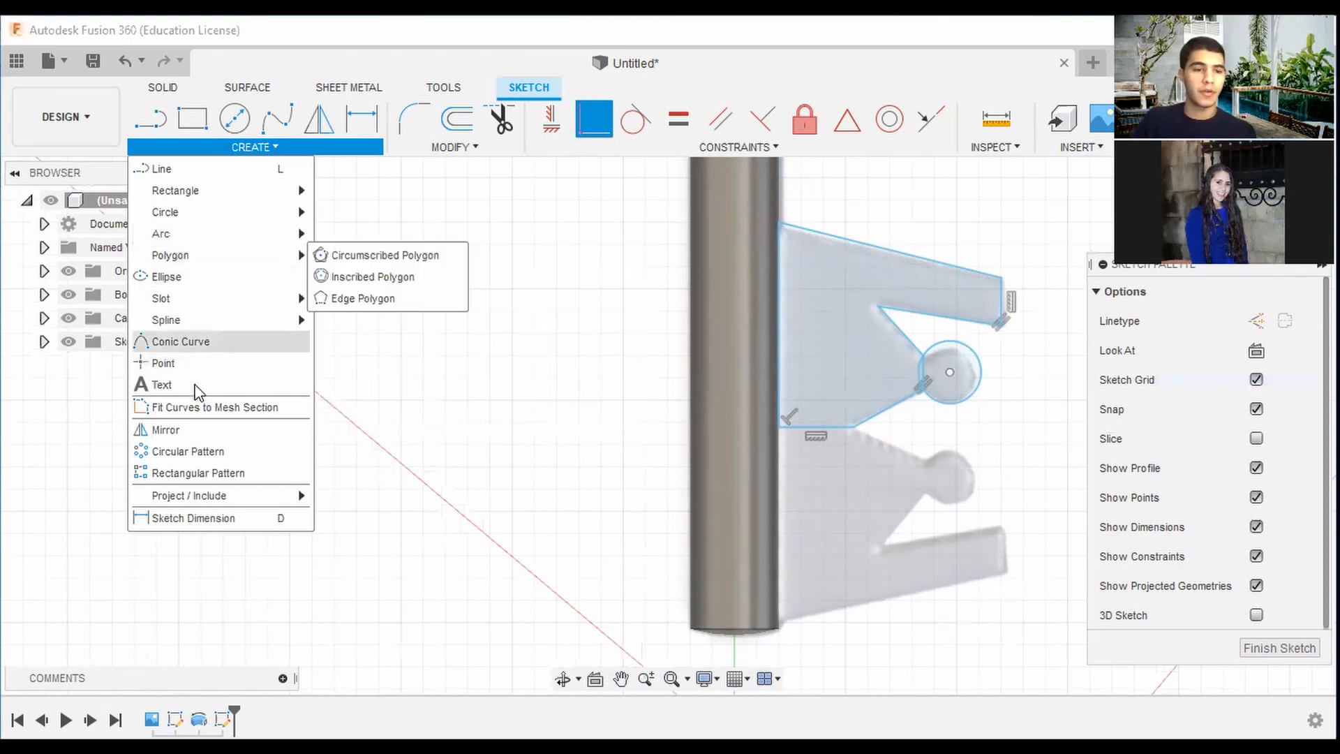
{"action": "left_click", "coordinate": [193, 434]}
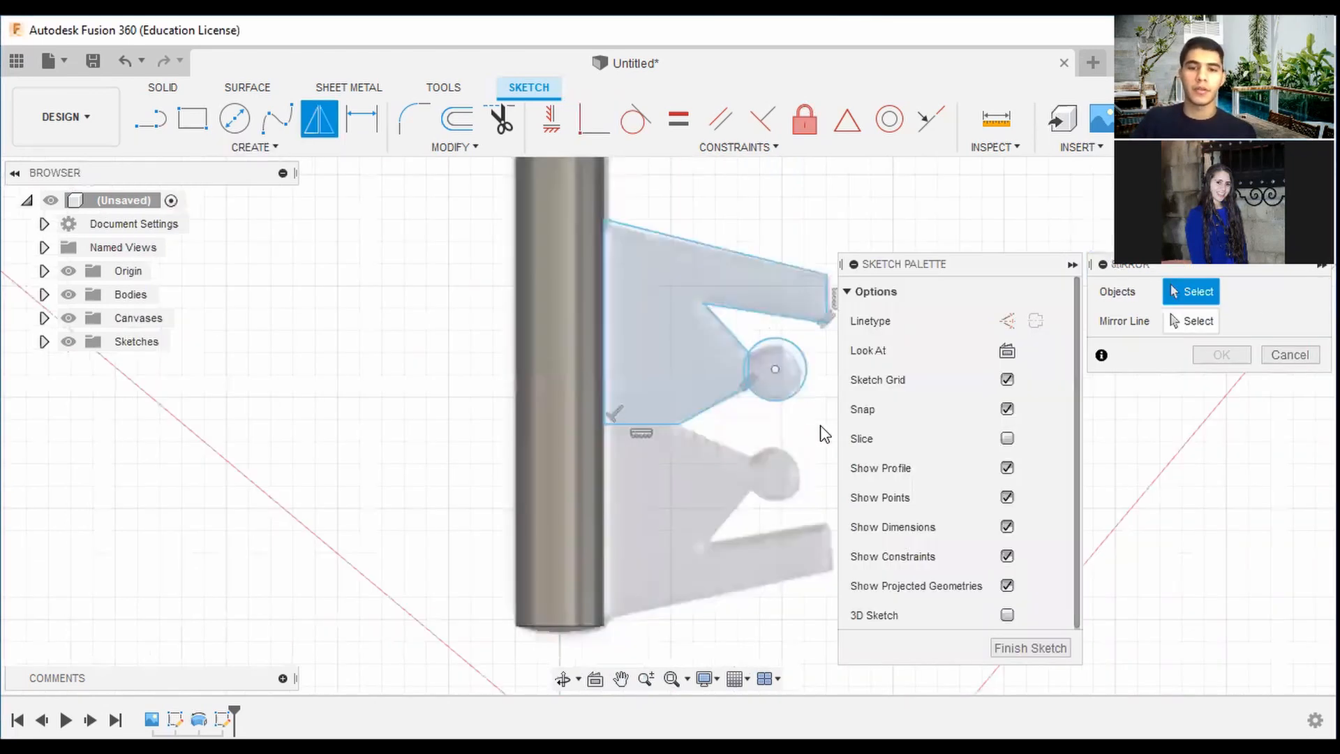
{"action": "left_click_drag", "start_coordinate": [808, 454], "coordinate": [533, 203]}
{"action": "left_click", "coordinate": [1198, 321]}
{"action": "scroll", "coordinate": [619, 454], "scroll_direction": "up", "scroll_amount": 3}
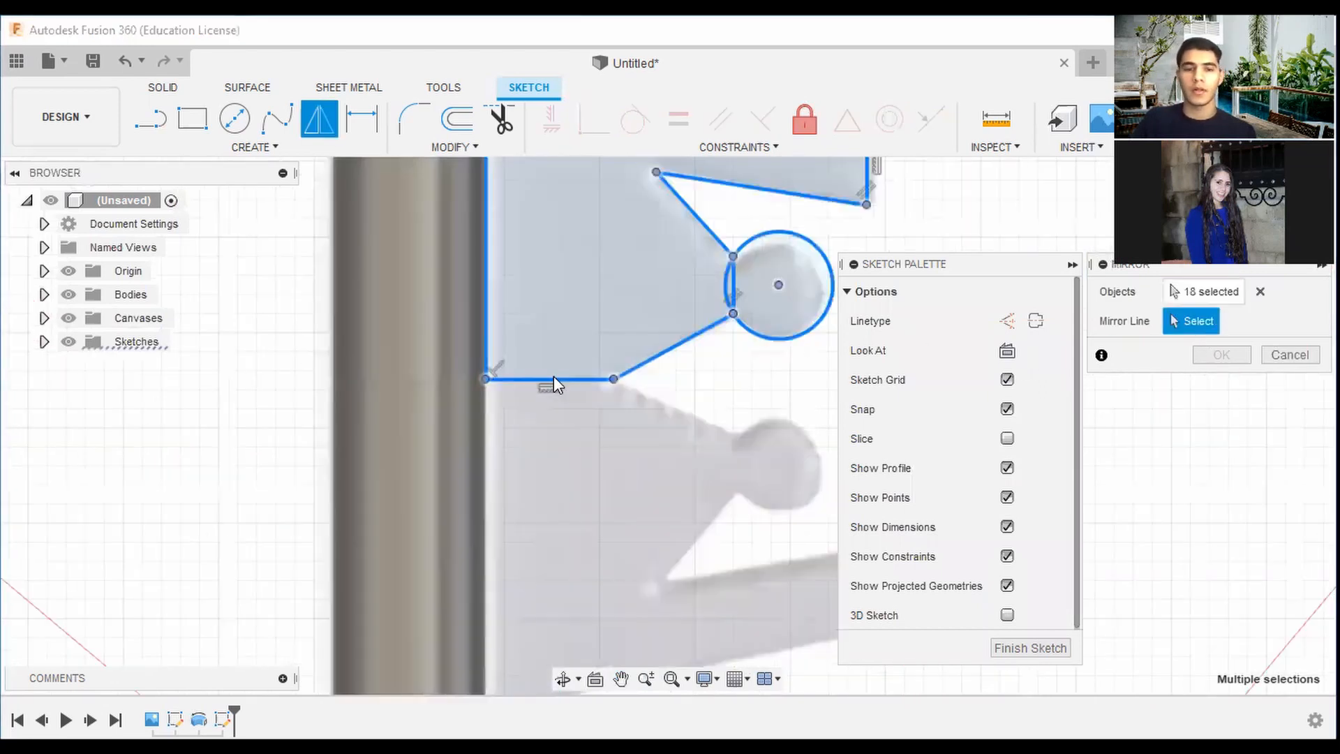
{"action": "left_click", "coordinate": [1223, 298]}
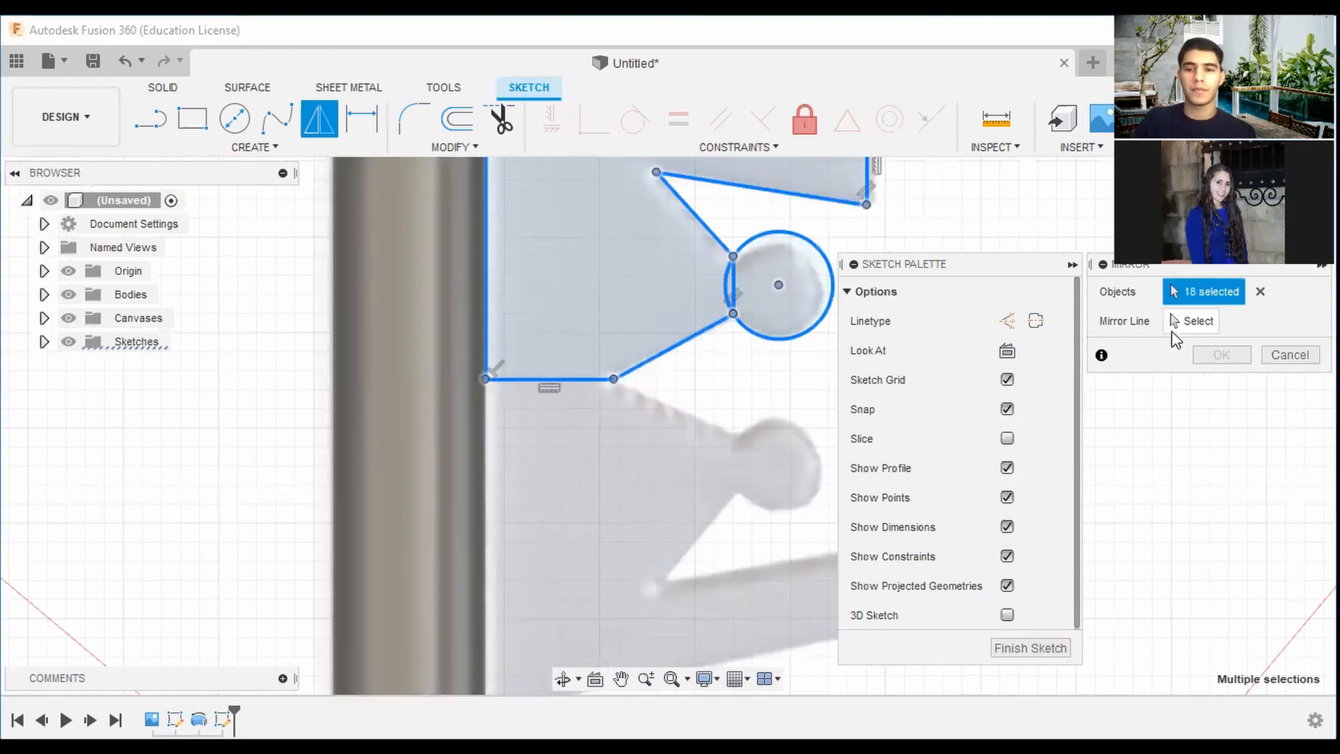
{"action": "left_click", "coordinate": [1191, 321]}
{"action": "scroll", "coordinate": [705, 401], "scroll_direction": "down", "scroll_amount": 3}
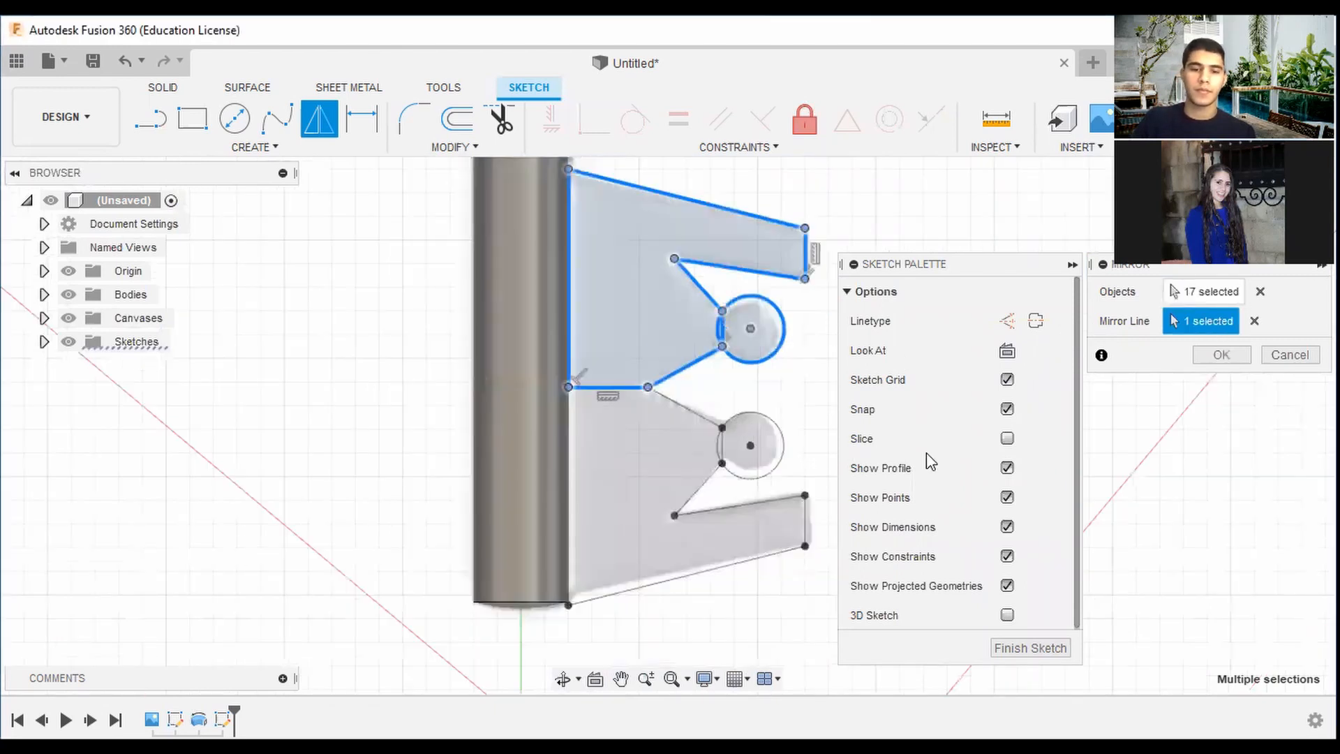
{"action": "scroll", "coordinate": [655, 497], "scroll_direction": "up", "scroll_amount": 5}
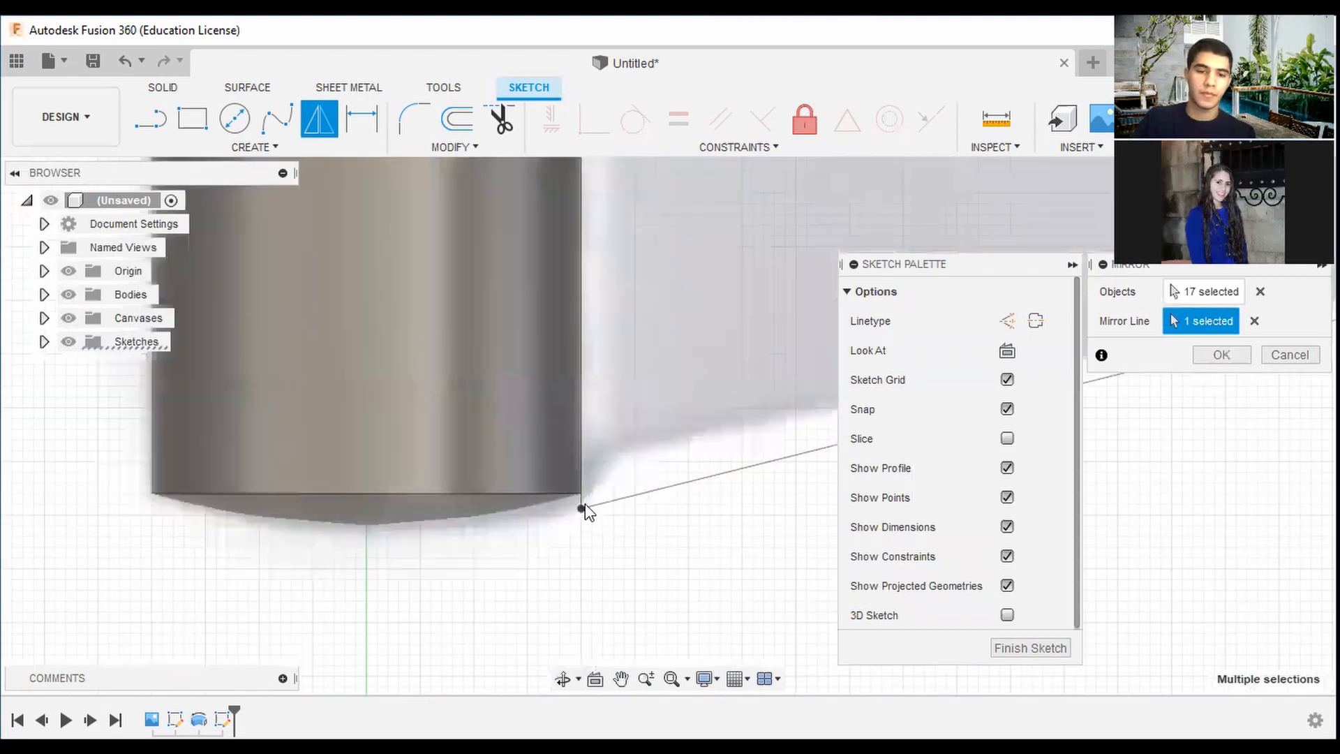
{"action": "left_click", "coordinate": [1220, 355]}
{"action": "scroll", "coordinate": [900, 469], "scroll_direction": "down", "scroll_amount": 5}
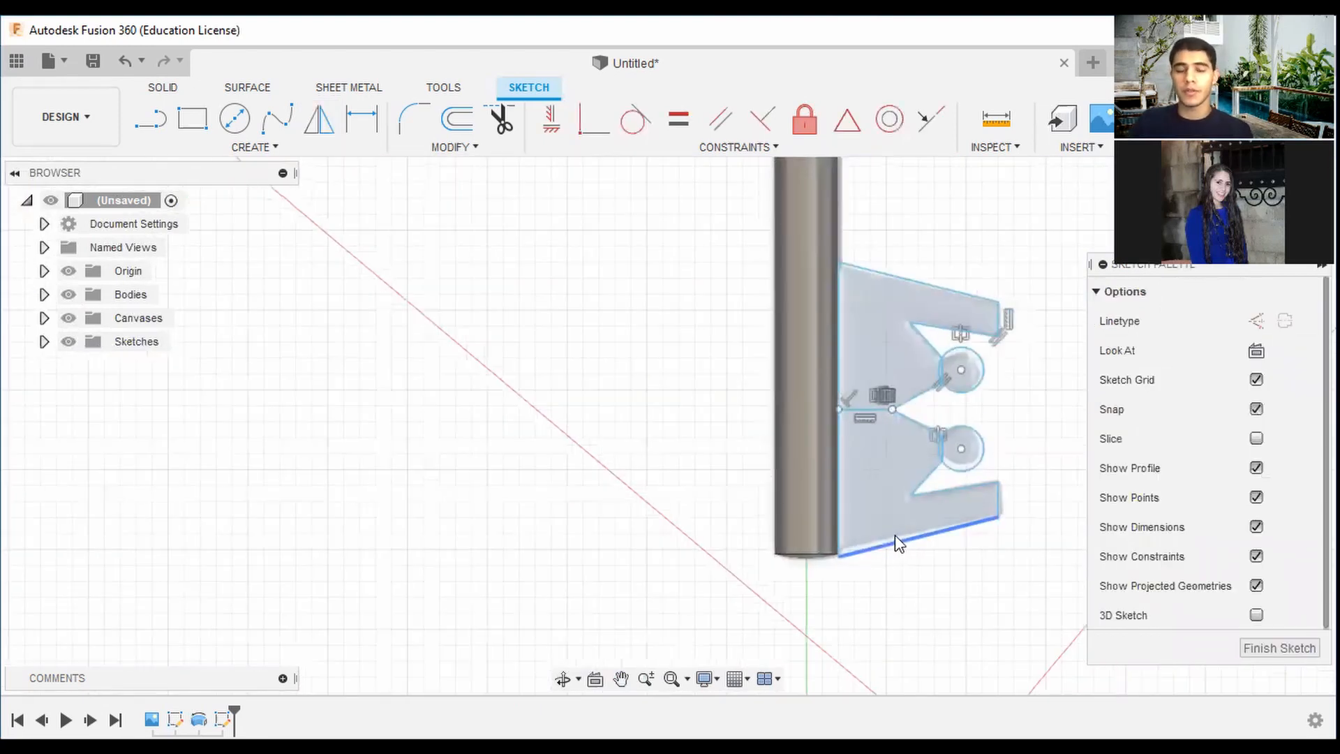
Reopen the revolved shaft's profile sketch for editing at the tip beside the teeth's lower corner
{"action": "scroll", "coordinate": [822, 572], "scroll_direction": "up", "scroll_amount": 8}
{"action": "scroll", "coordinate": [790, 567], "scroll_direction": "up", "scroll_amount": 4}
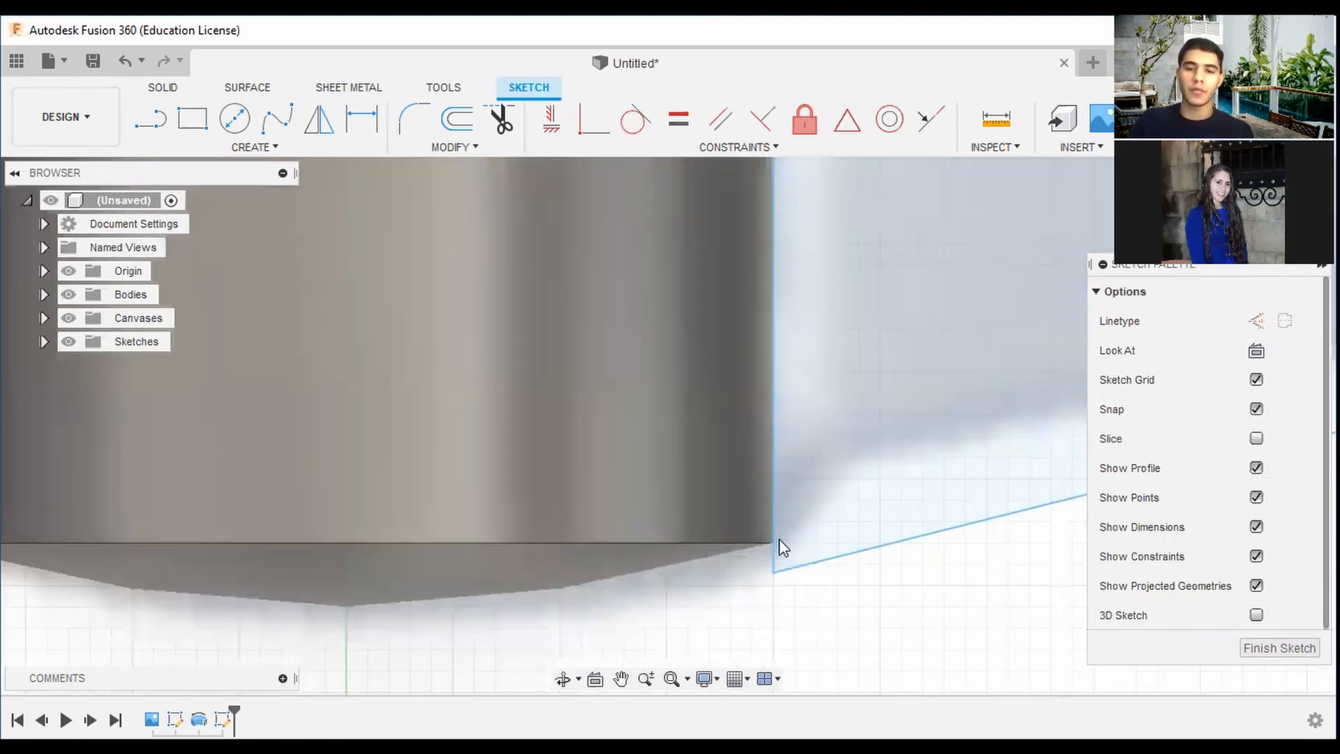
{"action": "scroll", "coordinate": [794, 535], "scroll_direction": "down", "scroll_amount": 8}
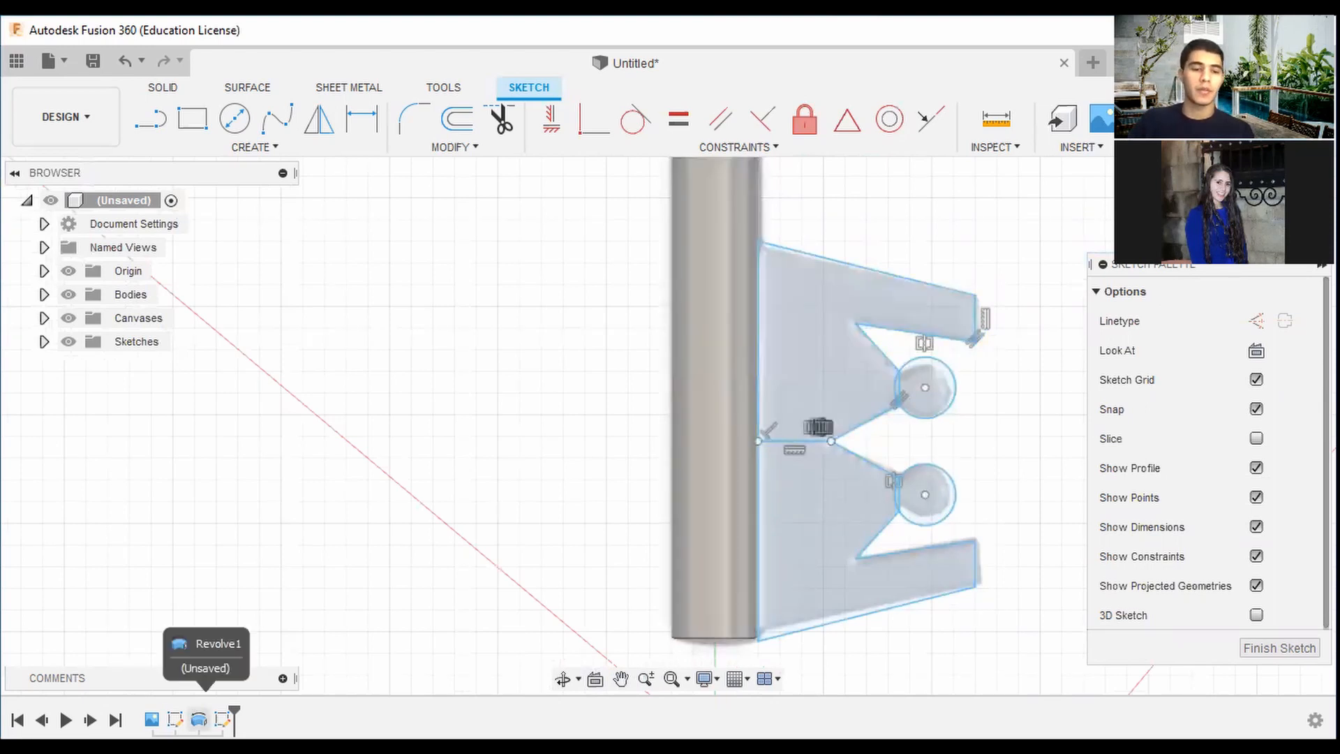
{"action": "left_click", "coordinate": [175, 720]}
{"action": "right_click", "coordinate": [175, 720]}
{"action": "left_click", "coordinate": [231, 618]}
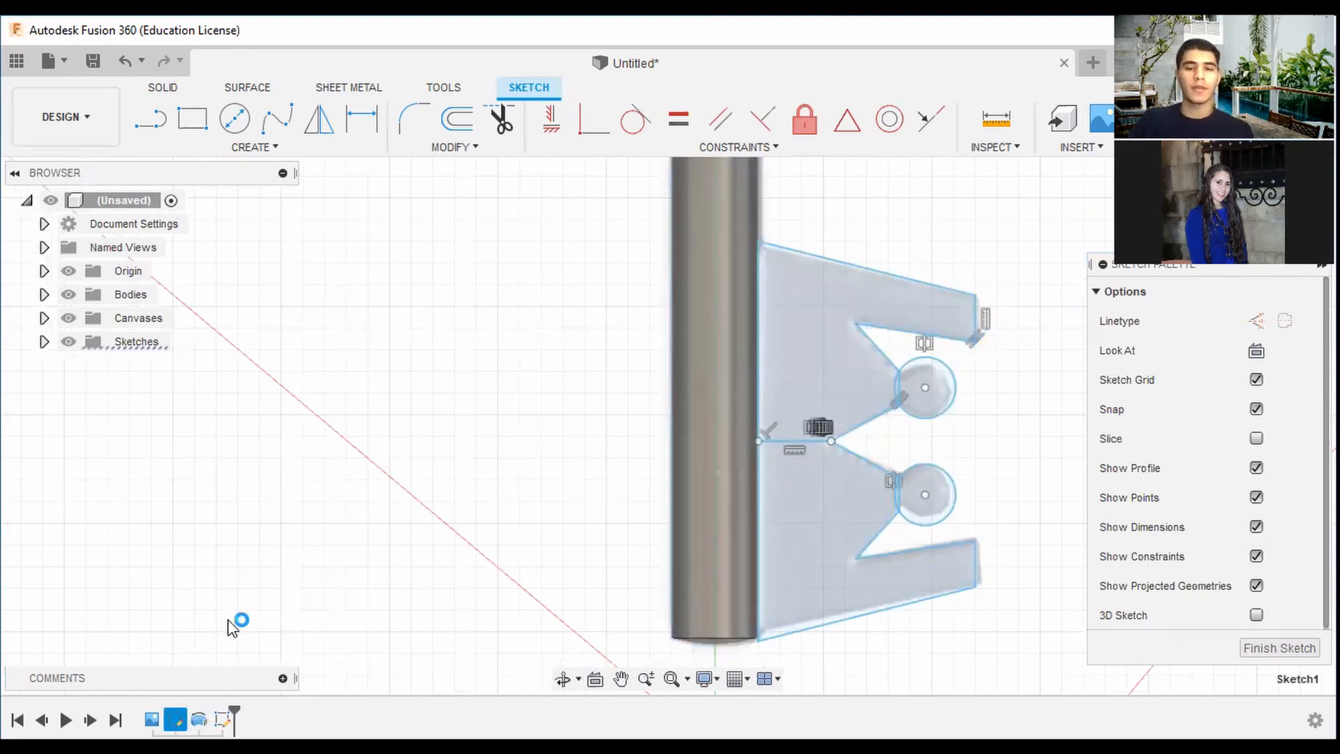
{"action": "middle_click_drag", "start_coordinate": [704, 517], "coordinate": [698, 399]}
{"action": "scroll", "coordinate": [712, 498], "scroll_direction": "up", "scroll_amount": 4}
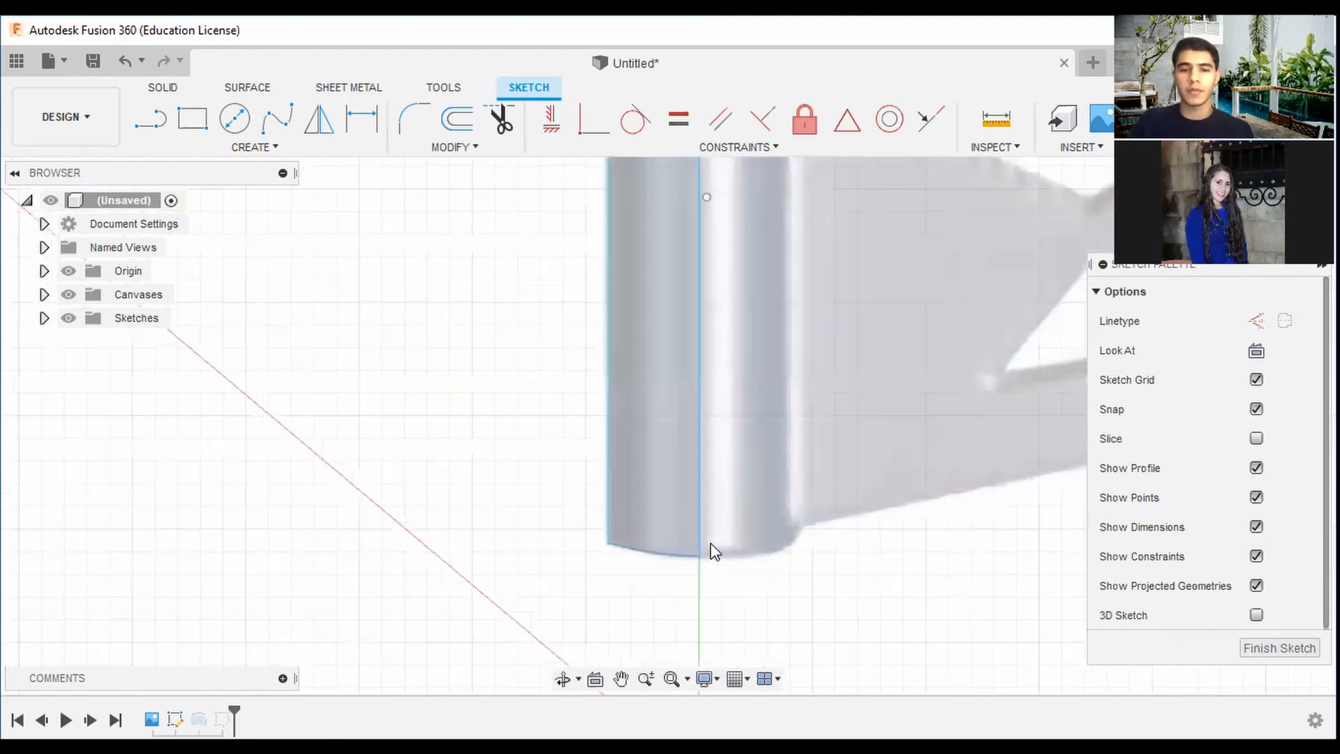
{"action": "scroll", "coordinate": [710, 544], "scroll_direction": "up", "scroll_amount": 3}
{"action": "middle_click_drag", "start_coordinate": [723, 529], "coordinate": [740, 462]}
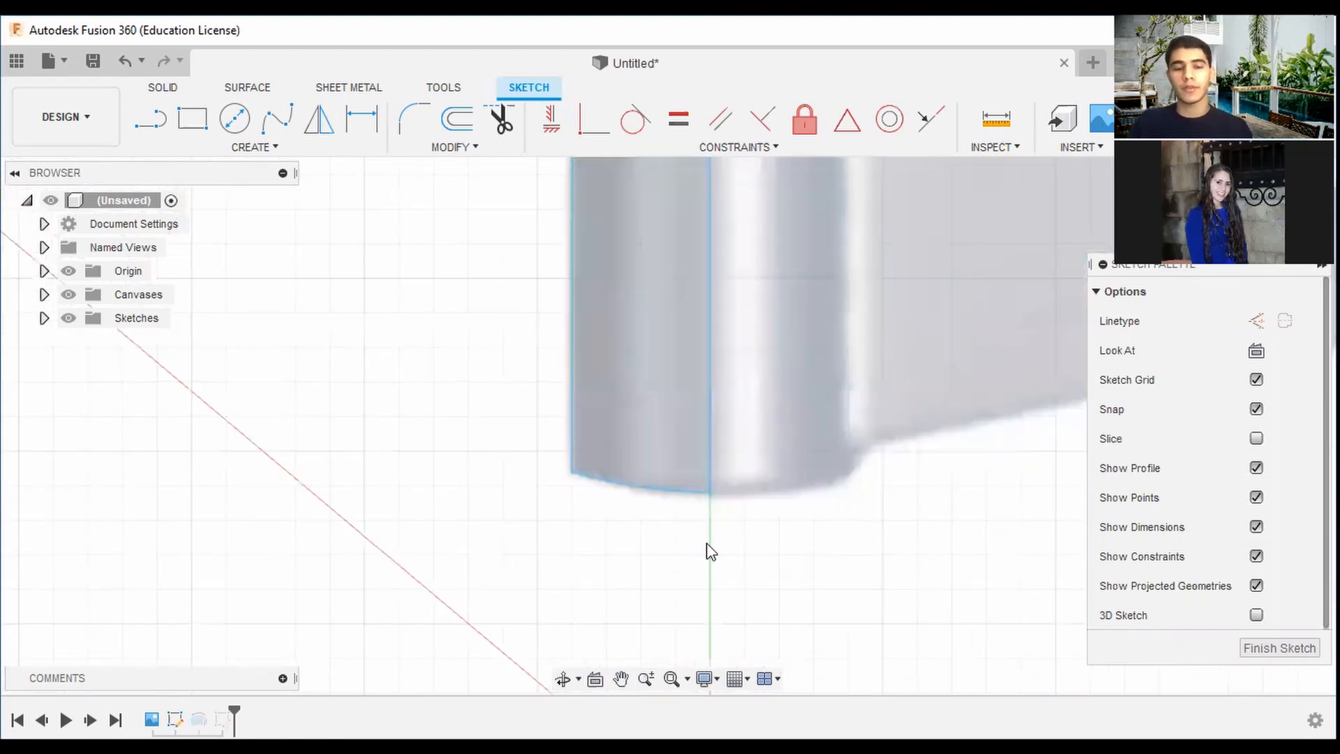
Move the curved end of the shaft profile and its axis endpoint -0.50 mm in Y, and finish the sketch
{"action": "right_click", "coordinate": [705, 495]}
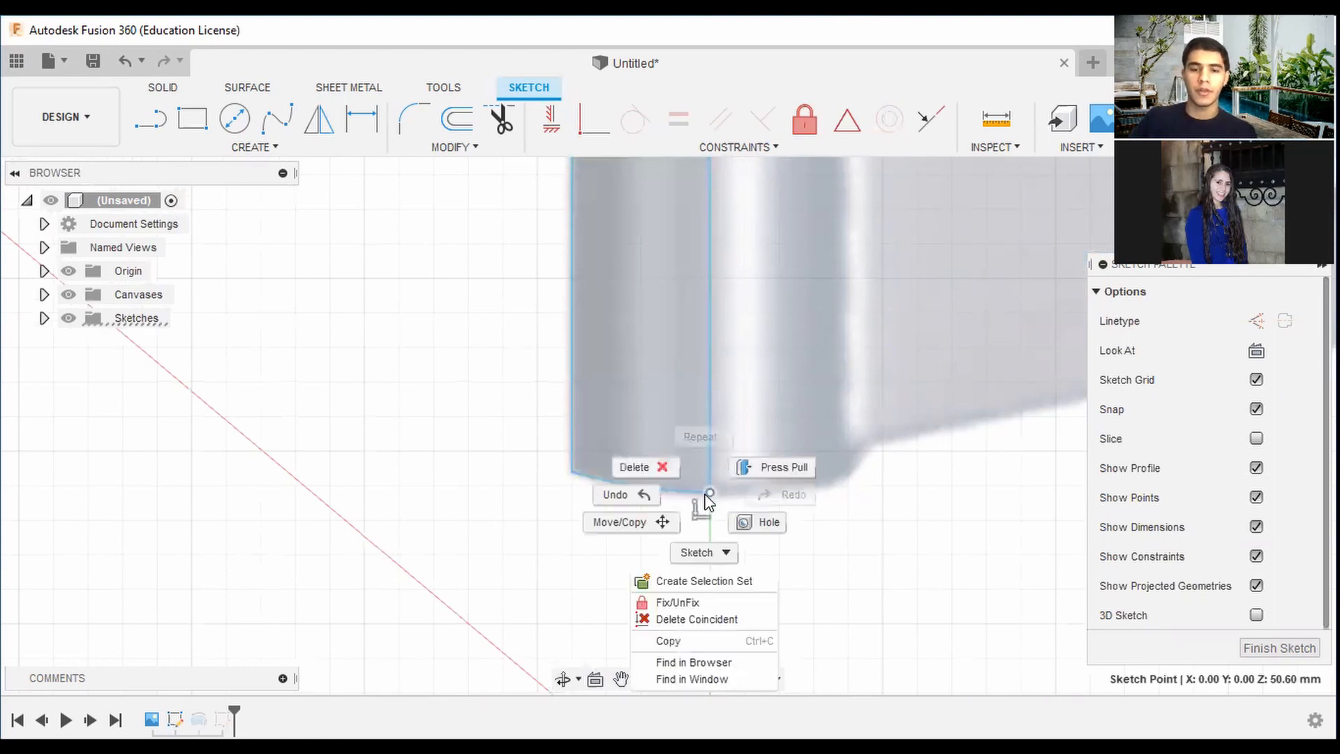
{"action": "left_click", "coordinate": [644, 523]}
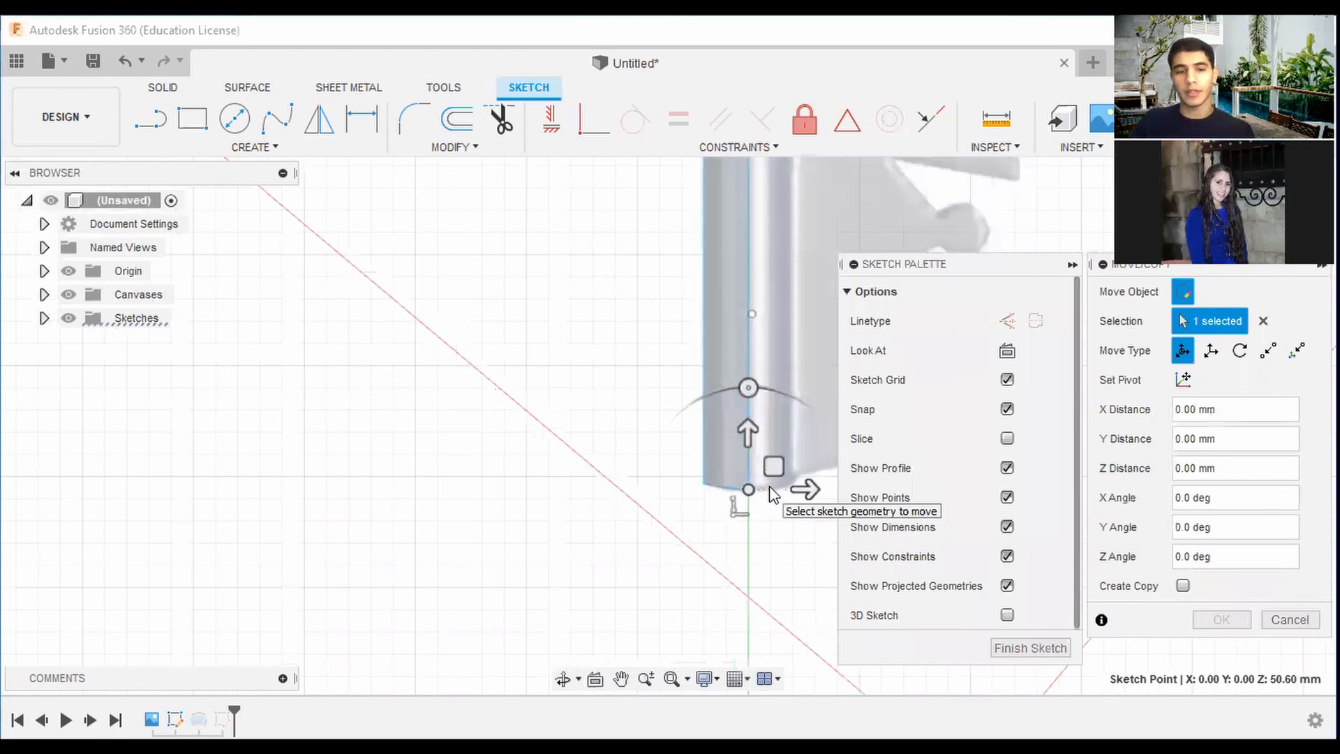
{"action": "left_click", "coordinate": [747, 433]}
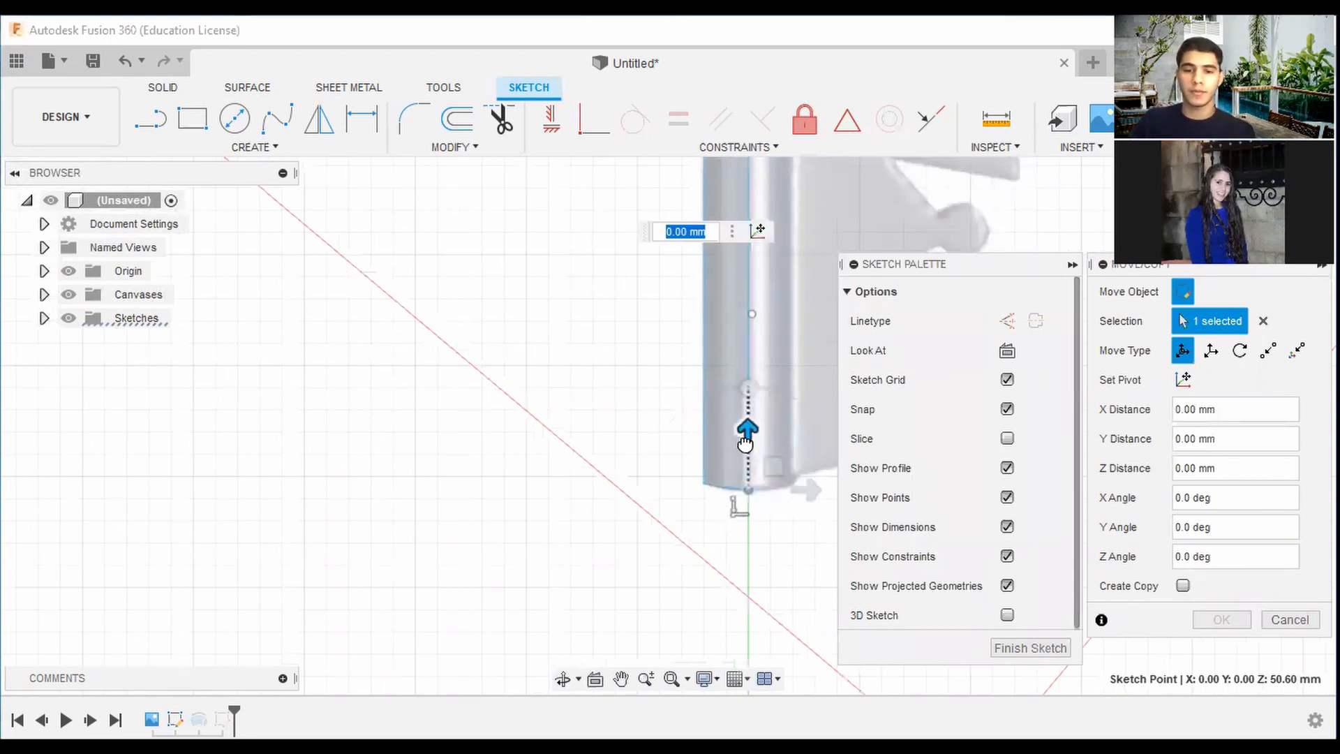
{"action": "scroll", "coordinate": [740, 472], "scroll_direction": "up", "scroll_amount": 3}
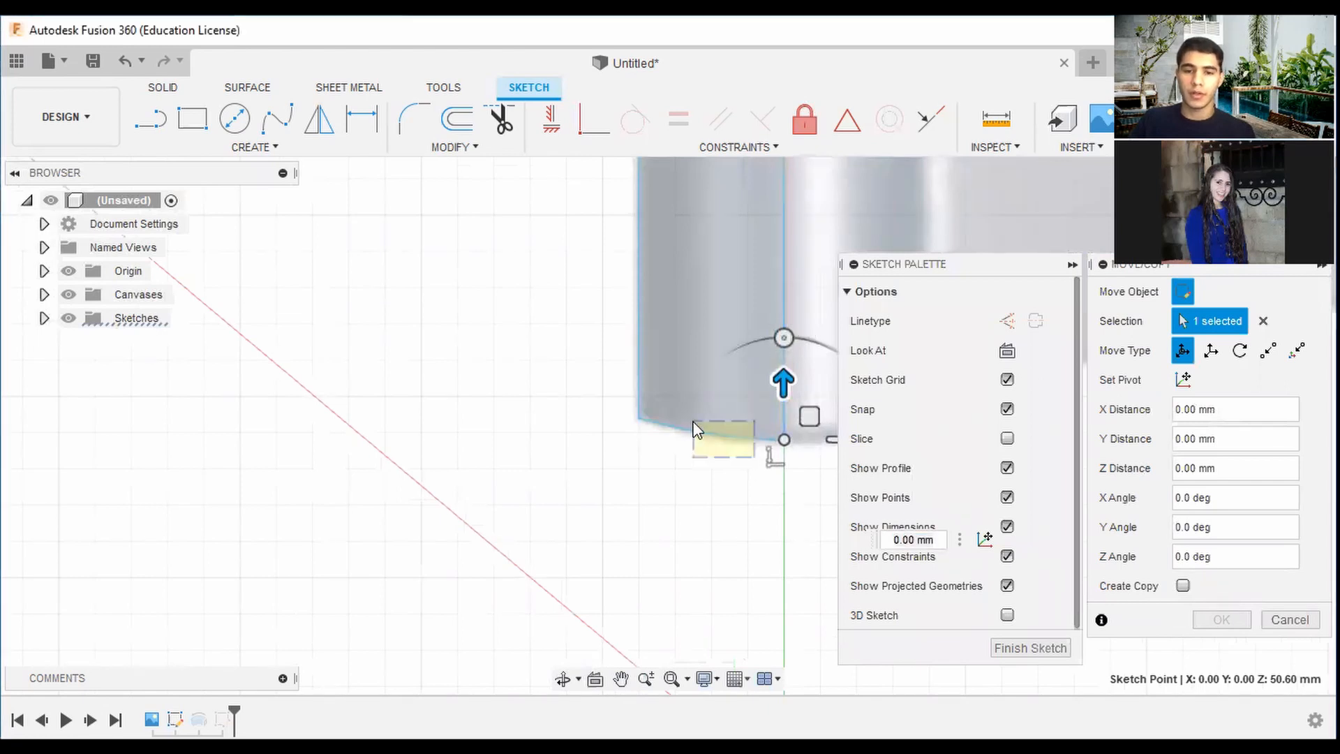
{"action": "left_click", "coordinate": [753, 446]}
{"action": "middle_click_drag", "start_coordinate": [752, 446], "coordinate": [714, 442]}
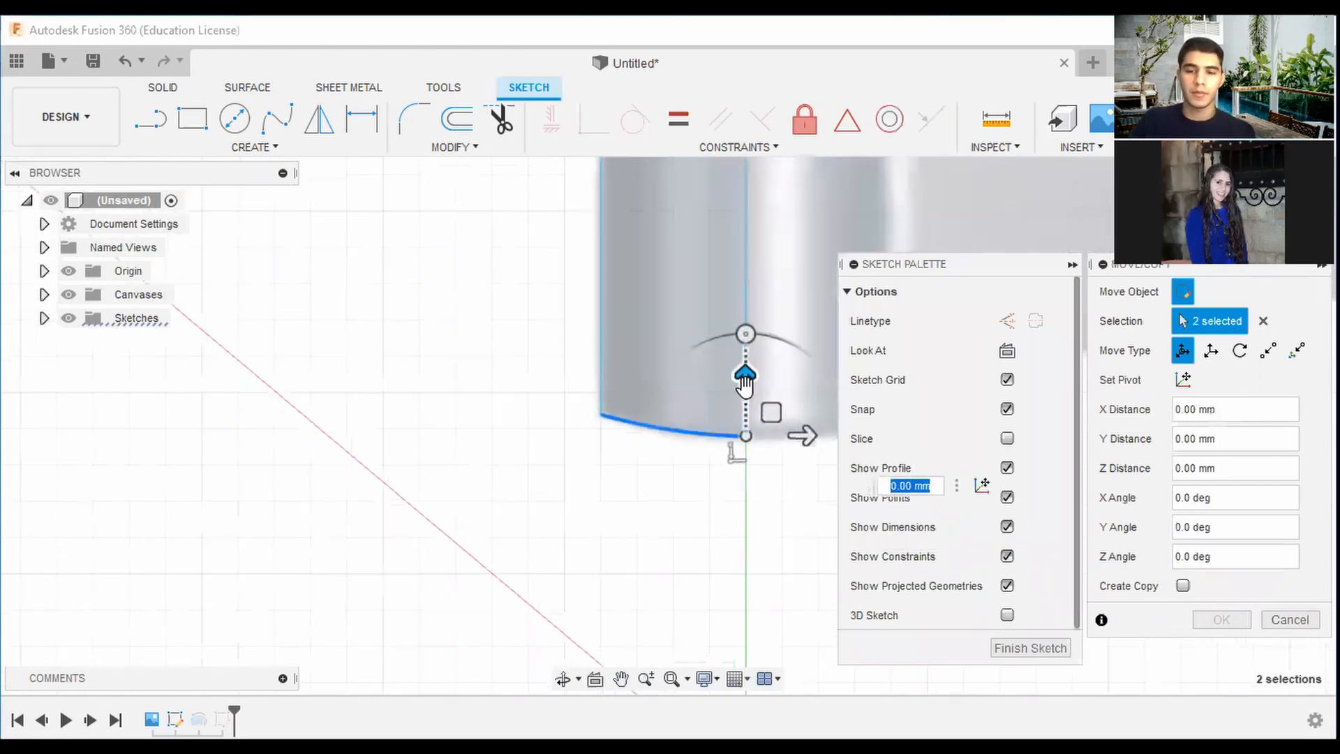
{"action": "left_click_drag", "start_coordinate": [745, 389], "coordinate": [746, 412]}
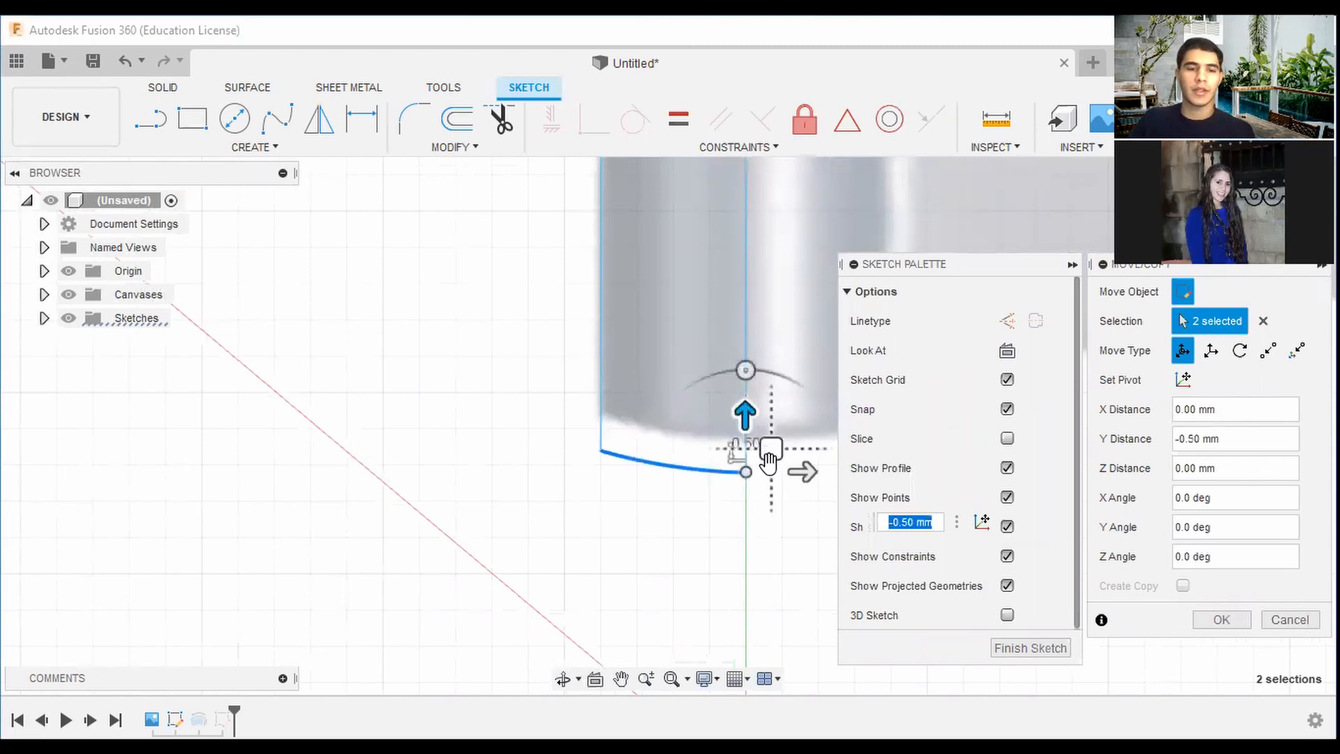
{"action": "left_click", "coordinate": [1221, 620]}
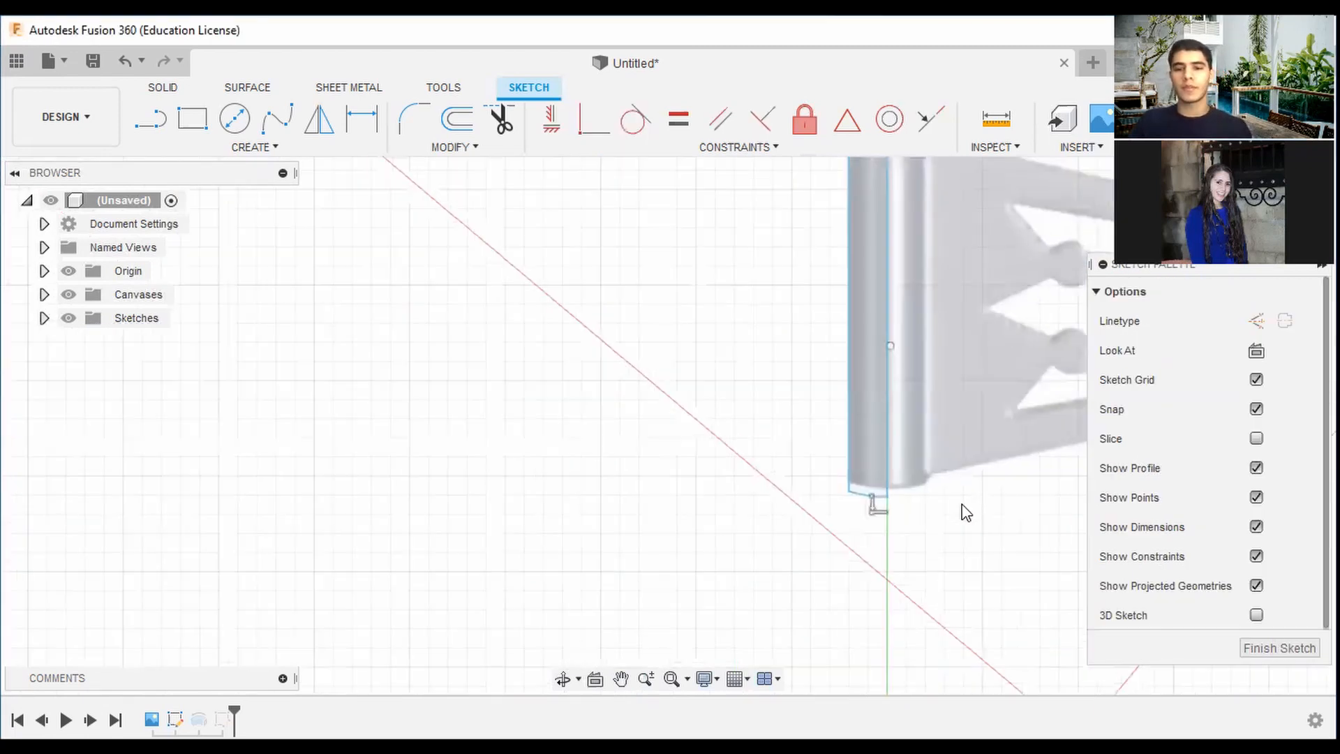
{"action": "scroll", "coordinate": [951, 513], "scroll_direction": "up", "scroll_amount": 3}
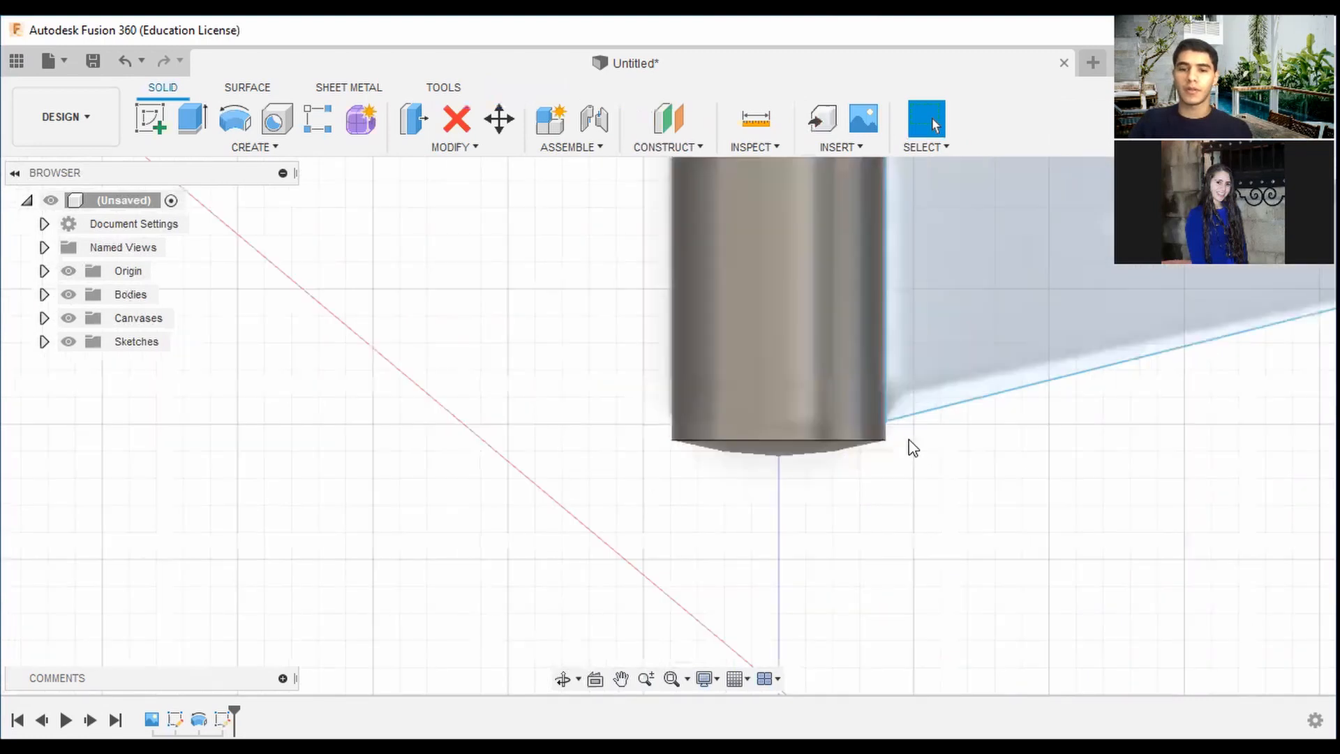
{"action": "scroll", "coordinate": [913, 447], "scroll_direction": "up", "scroll_amount": 1}
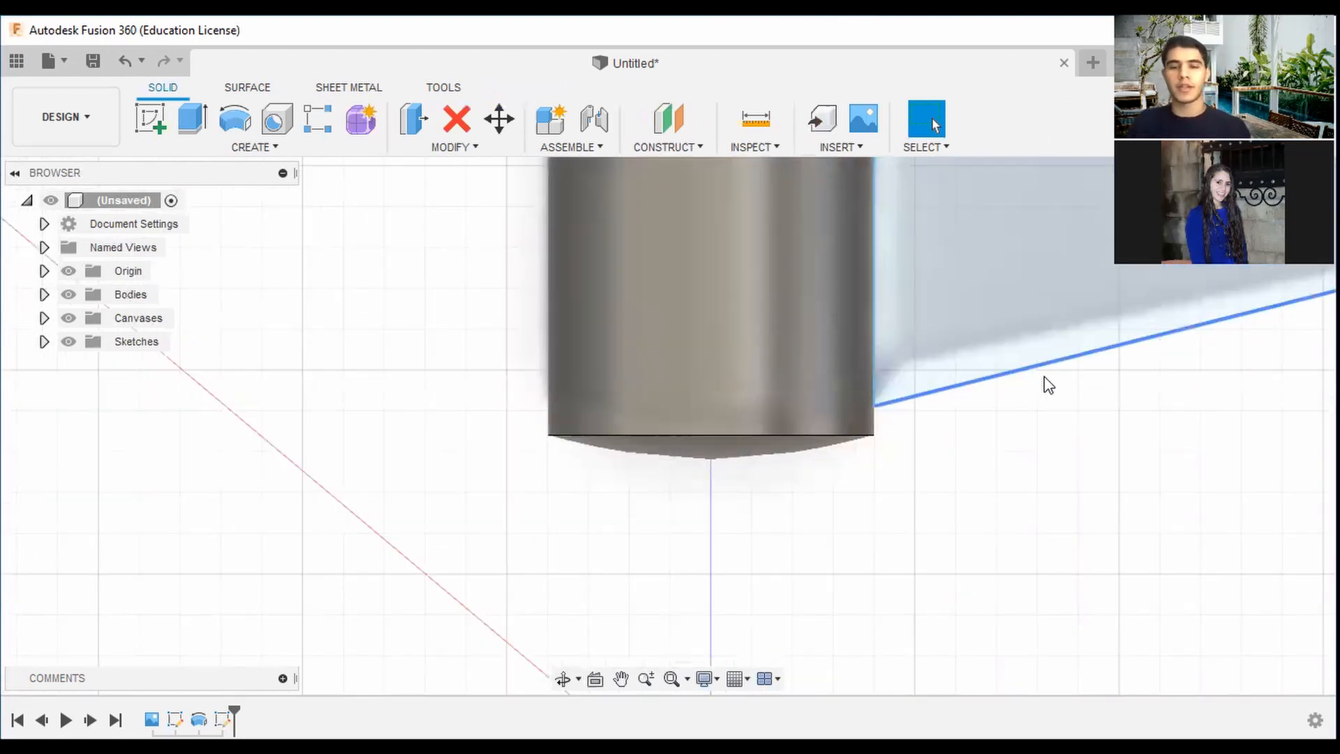
Start an extrusion with all six regions of the teeth sketch: both mirrored halves, both balls and their overlaps at the necks
{"action": "scroll", "coordinate": [1047, 384], "scroll_direction": "down", "scroll_amount": 4}
{"action": "scroll", "coordinate": [1089, 382], "scroll_direction": "down", "scroll_amount": 4}
{"action": "mouse_move", "coordinate": [1089, 382]}
{"action": "middle_mouse_down"}
{"action": "mouse_move", "coordinate": [918, 466]}
{"action": "mouse_move", "coordinate": [985, 386]}
{"action": "mouse_move", "coordinate": [901, 349]}
{"action": "middle_mouse_up"}
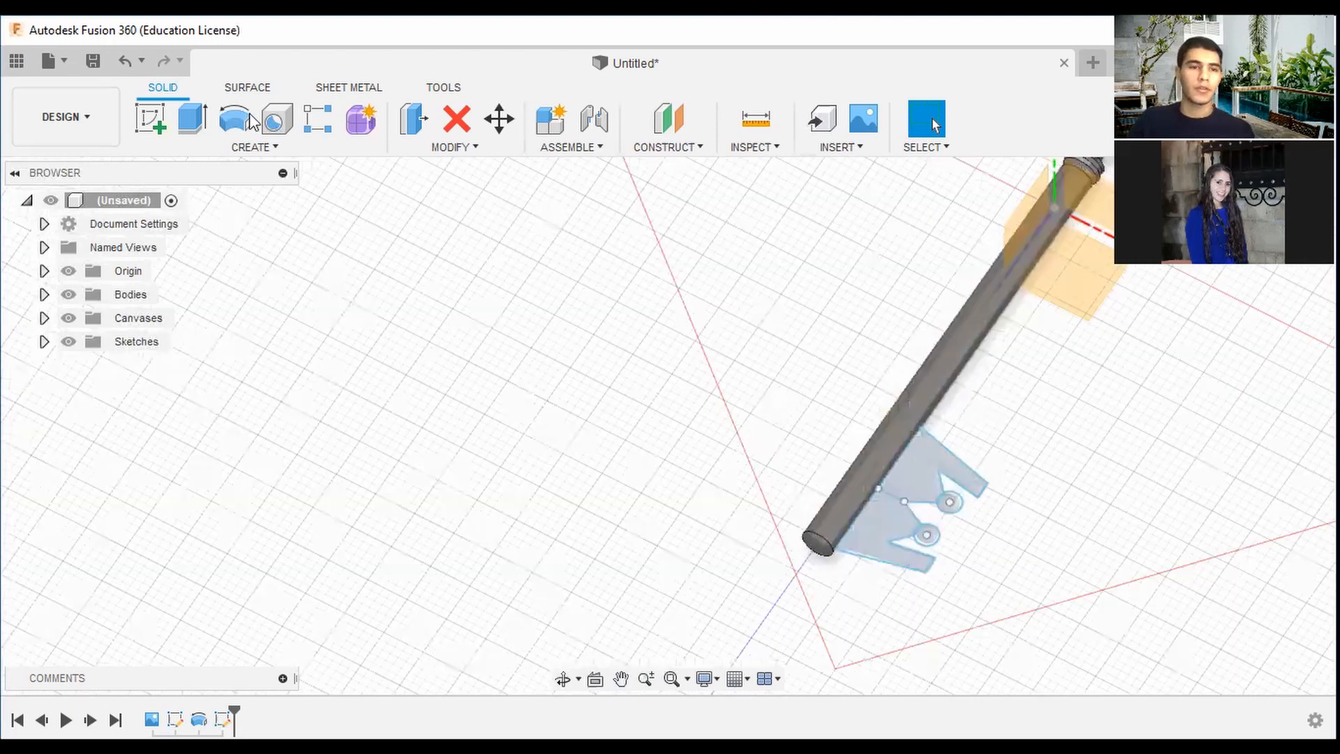
{"action": "left_click", "coordinate": [200, 113]}
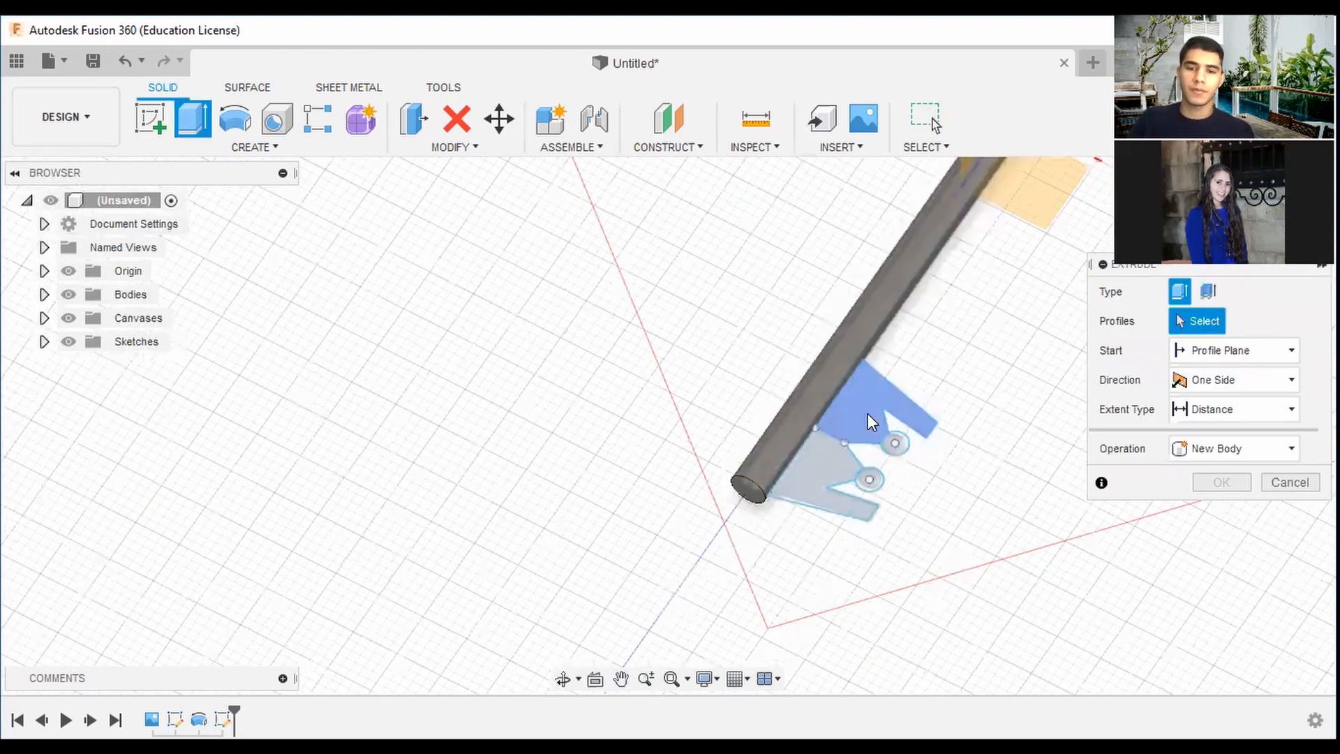
{"action": "left_click", "coordinate": [882, 441]}
{"action": "scroll", "coordinate": [881, 447], "scroll_direction": "up", "scroll_amount": 5}
{"action": "scroll", "coordinate": [865, 449], "scroll_direction": "up", "scroll_amount": 2}
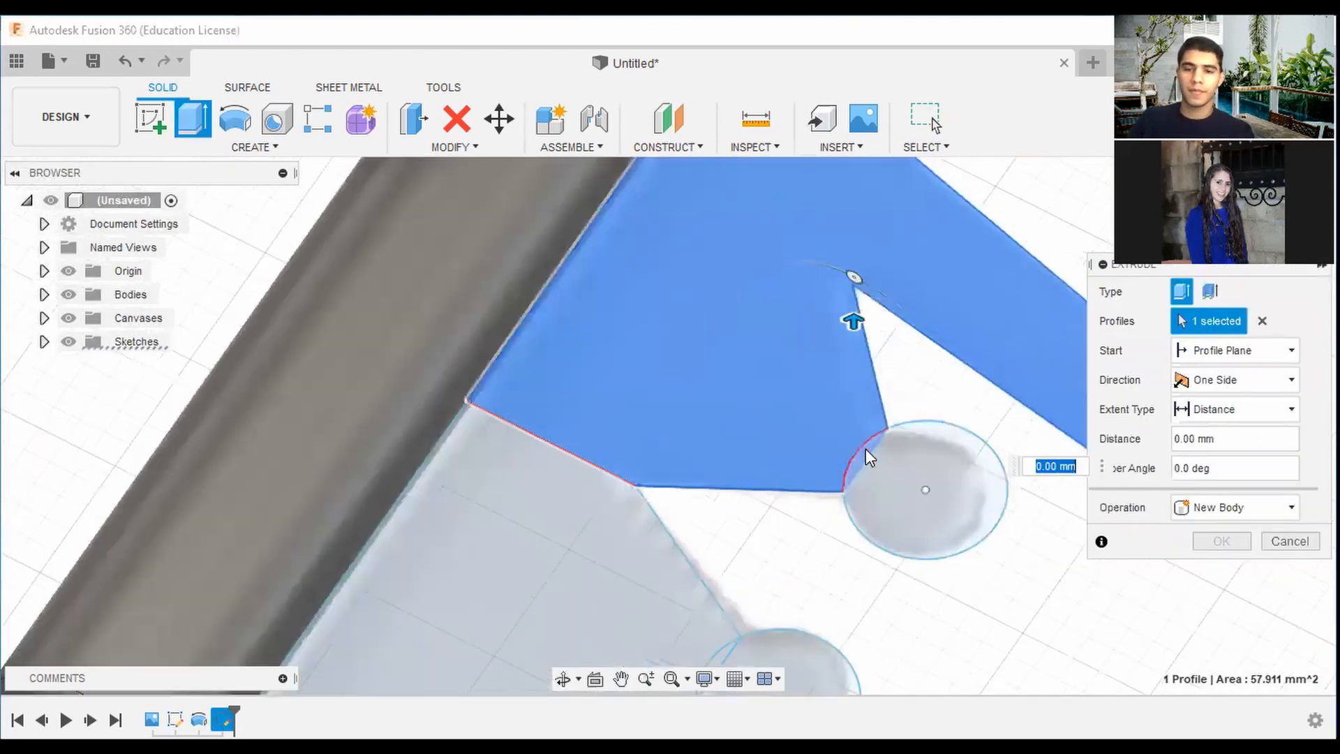
{"action": "left_click", "coordinate": [865, 449]}
{"action": "left_click", "coordinate": [920, 483]}
{"action": "middle_click_drag", "start_coordinate": [772, 527], "coordinate": [953, 400]}
{"action": "left_click", "coordinate": [855, 525]}
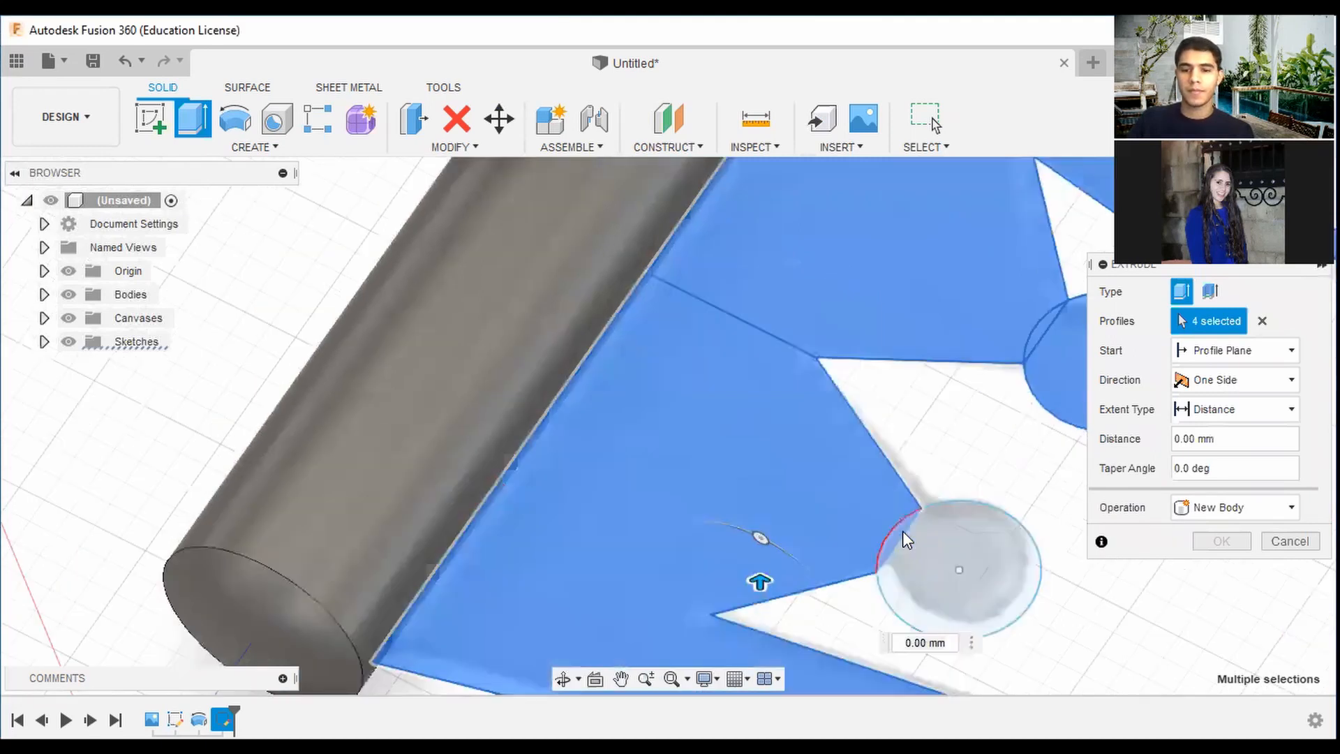
{"action": "left_click", "coordinate": [902, 532]}
{"action": "left_click", "coordinate": [942, 536]}
{"action": "scroll", "coordinate": [942, 531], "scroll_direction": "down", "scroll_amount": 3}
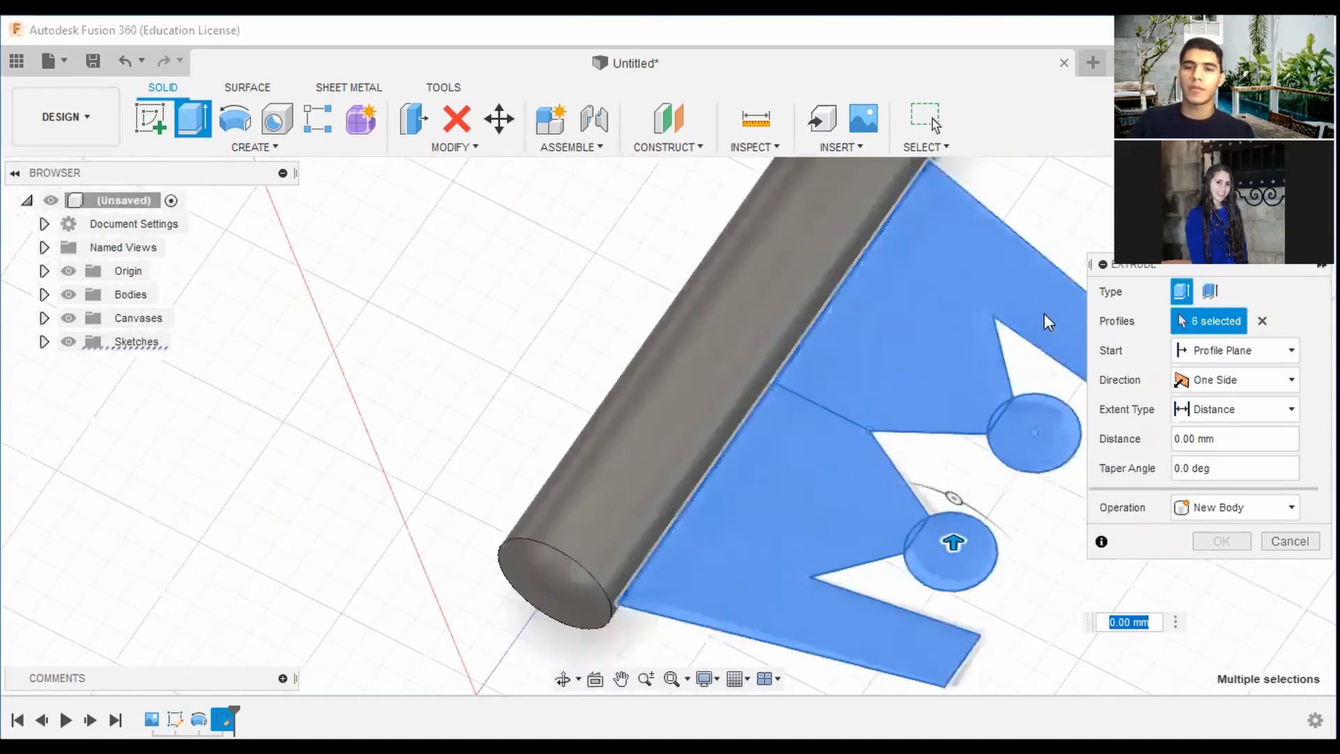
{"action": "middle_click_drag", "start_coordinate": [998, 222], "coordinate": [926, 258]}
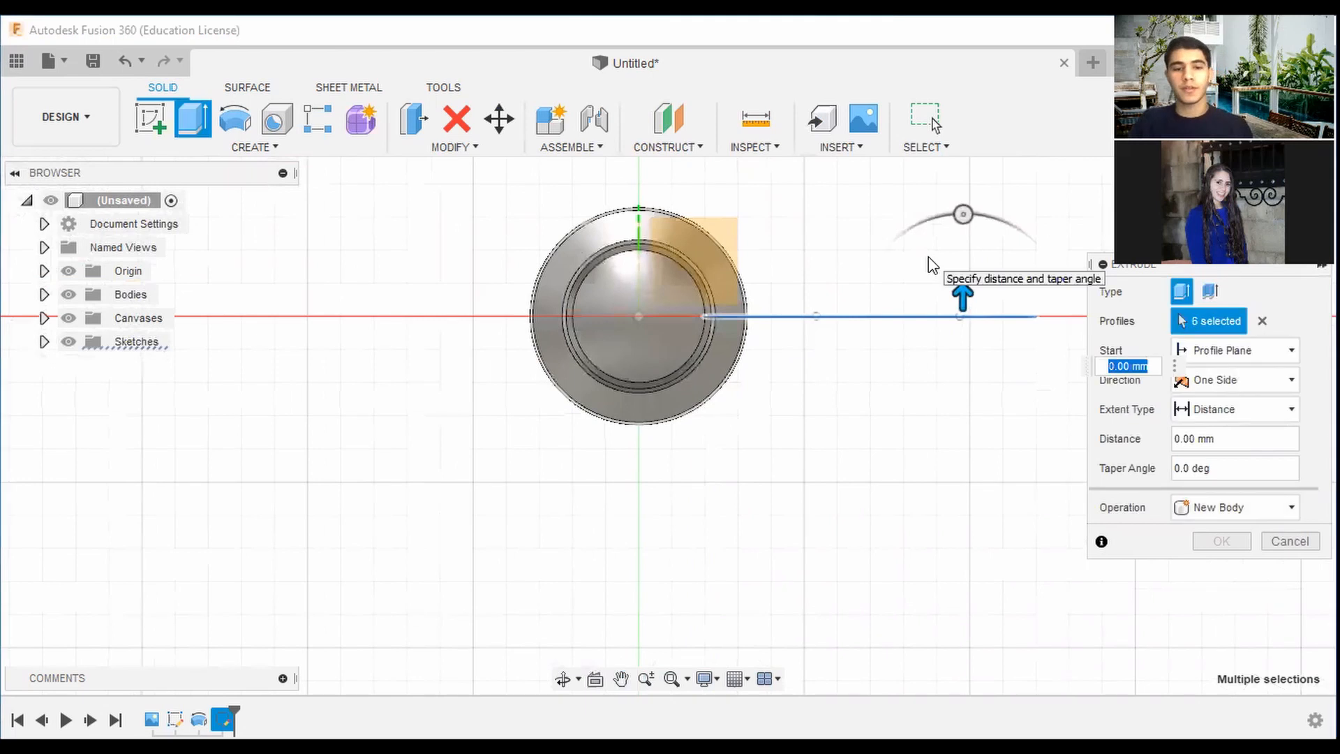
{"action": "scroll", "coordinate": [757, 278], "scroll_direction": "up", "scroll_amount": 2}
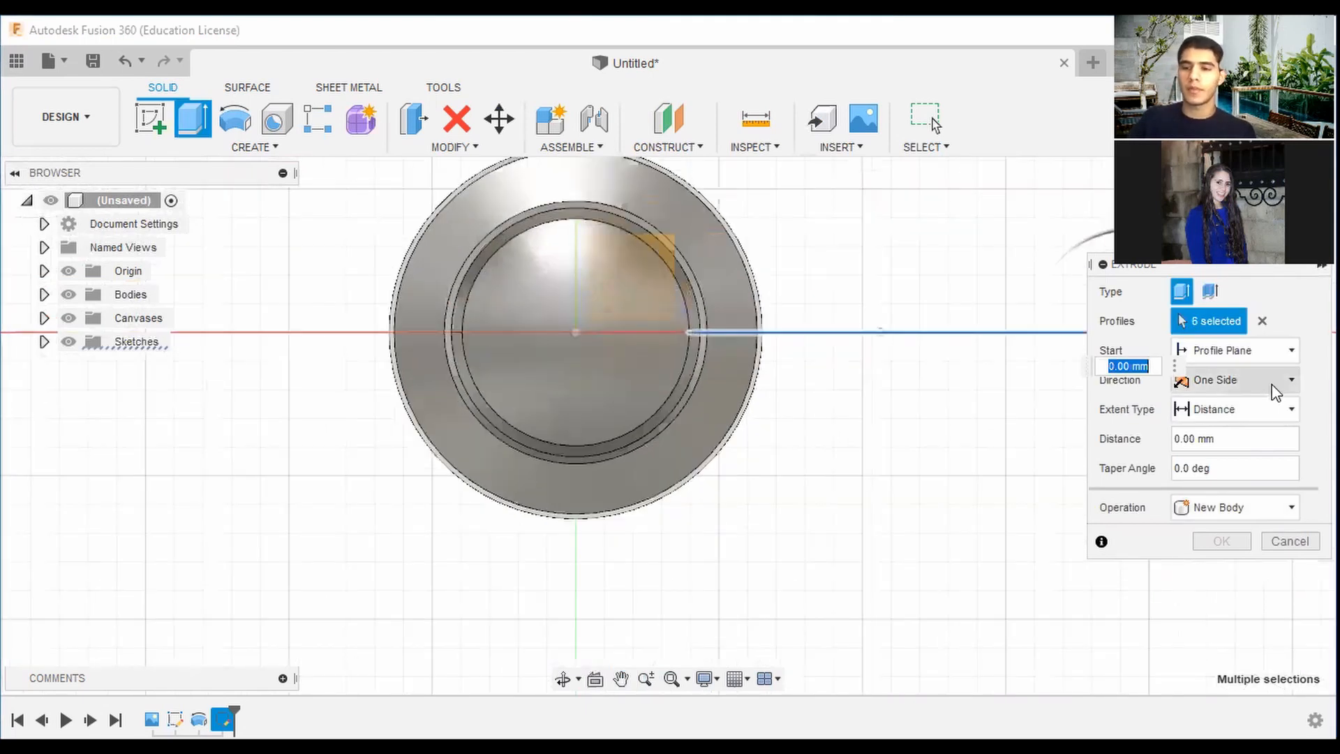
{"action": "left_click", "coordinate": [1235, 464]}
{"action": "key", "text": "BackSpace"}
{"action": "type", "text": "1"}
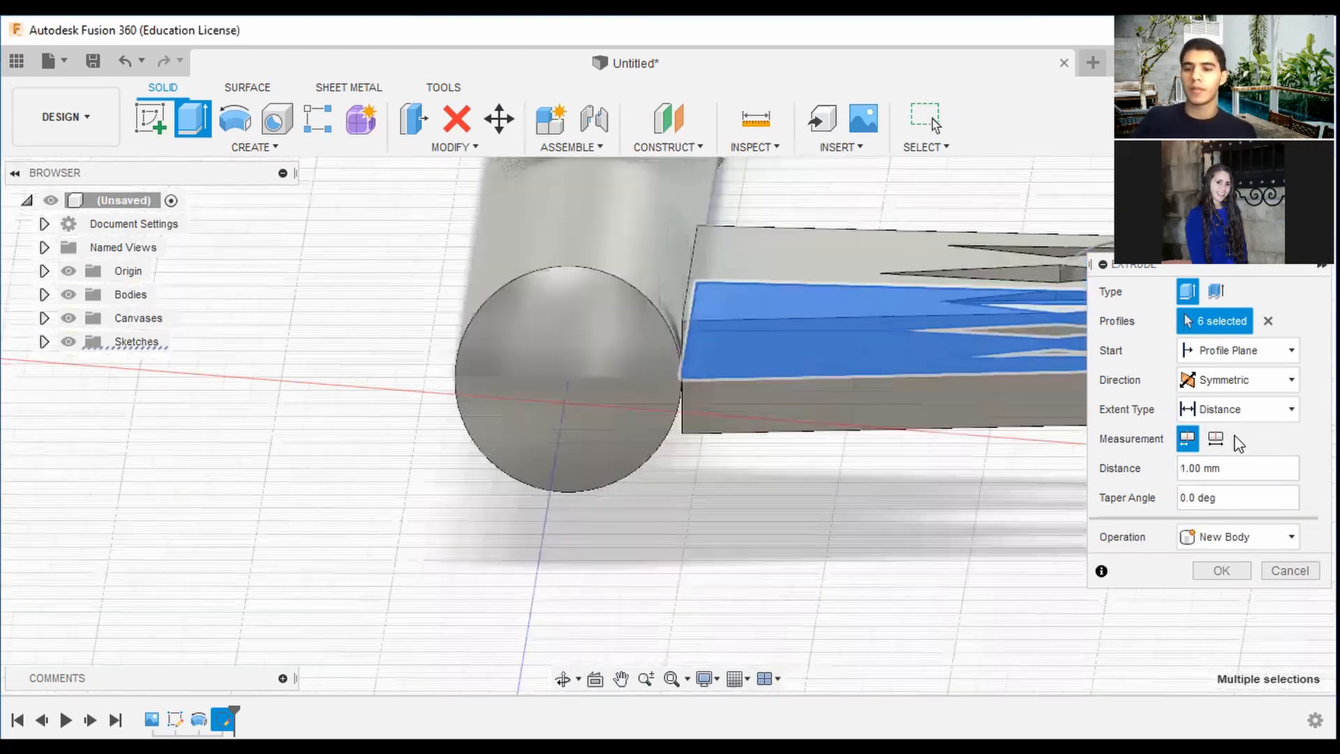
{"action": "left_click", "coordinate": [1200, 468]}
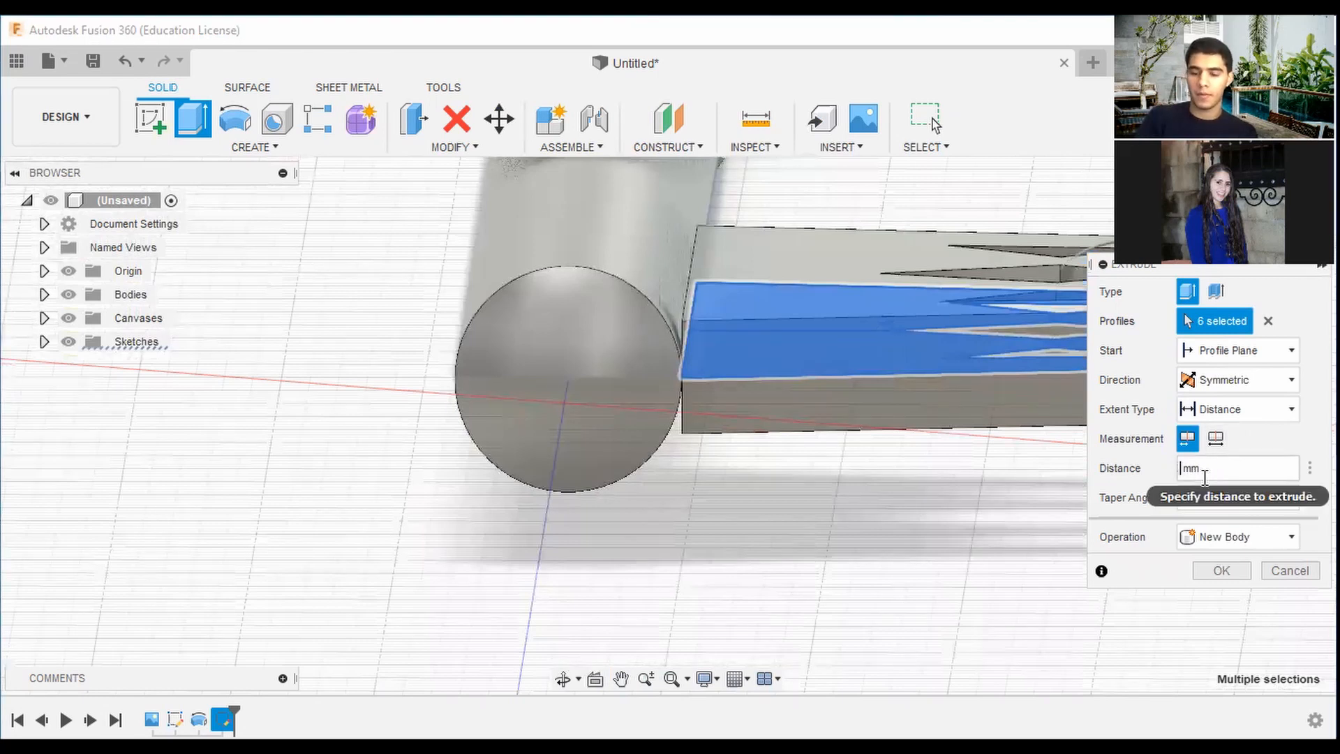
{"action": "type", "text": ".75"}
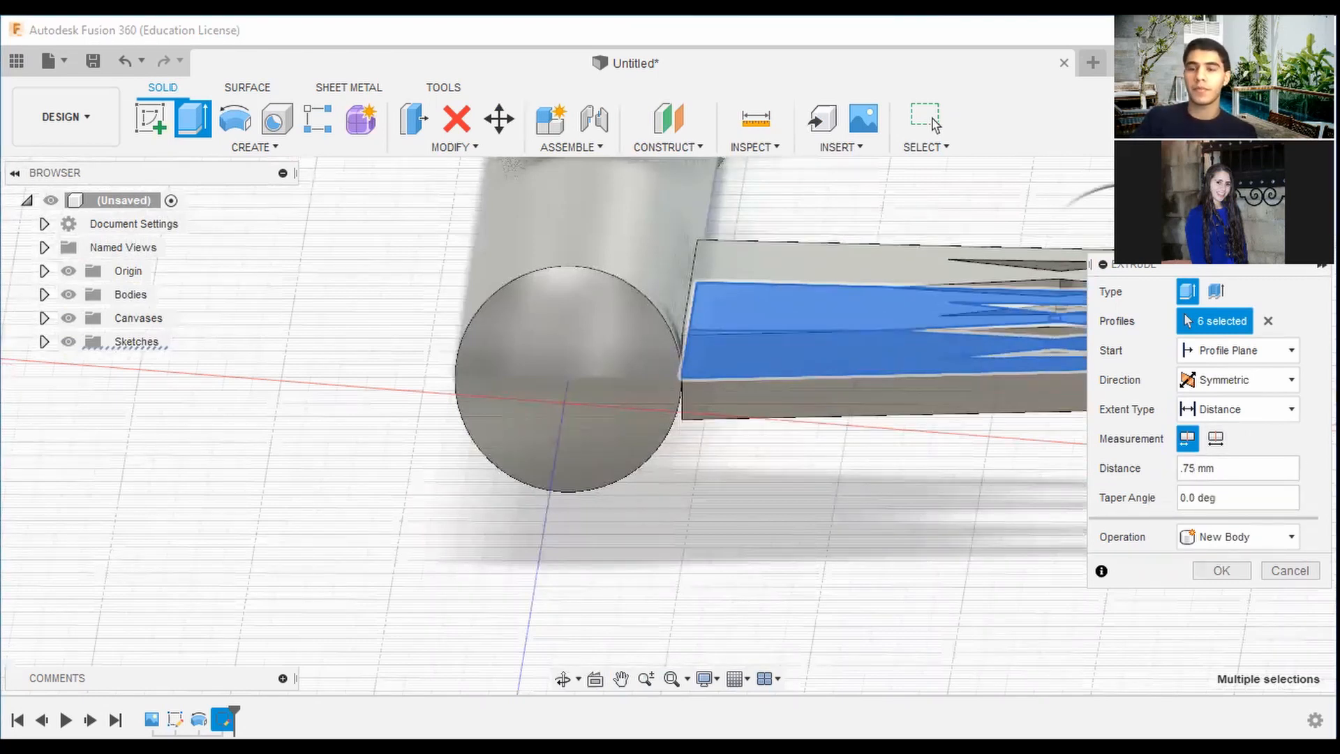
{"action": "middle_click_drag", "start_coordinate": [668, 425], "coordinate": [621, 418], "text": "shift"}
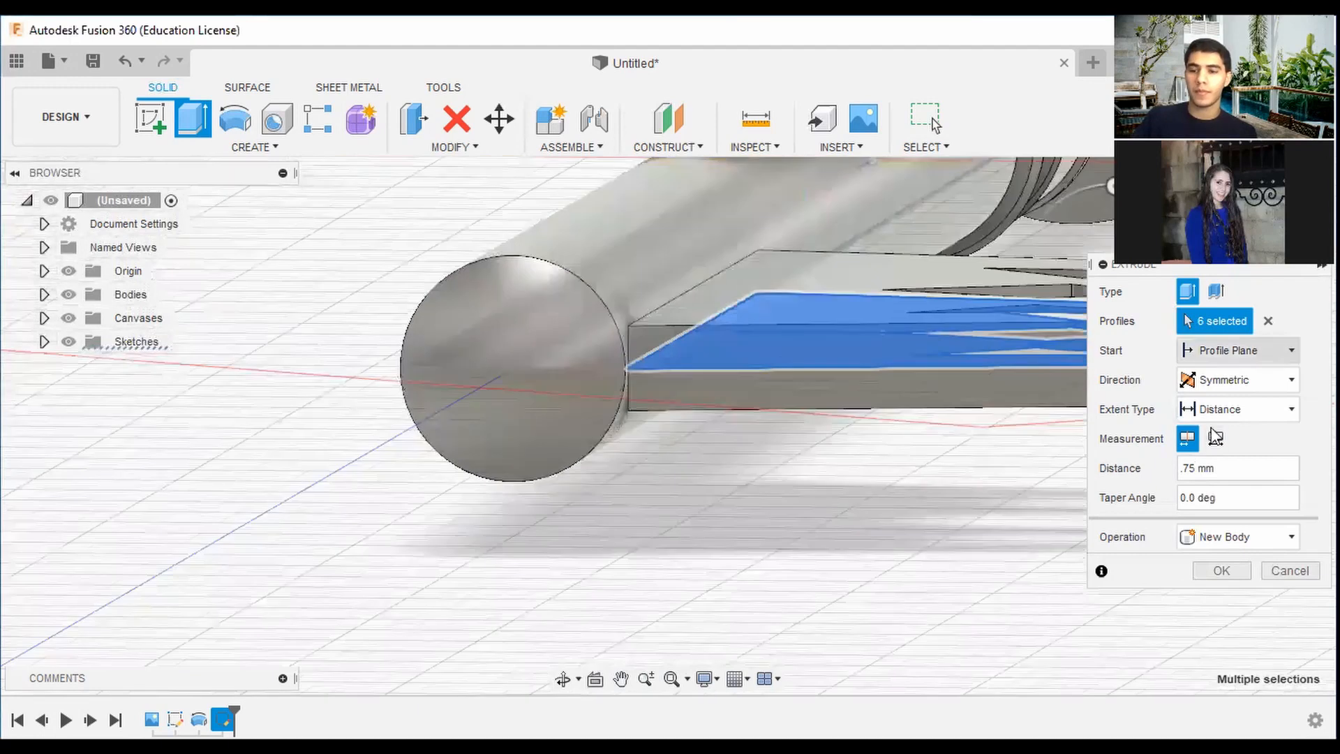
{"action": "left_click", "coordinate": [1288, 215]}
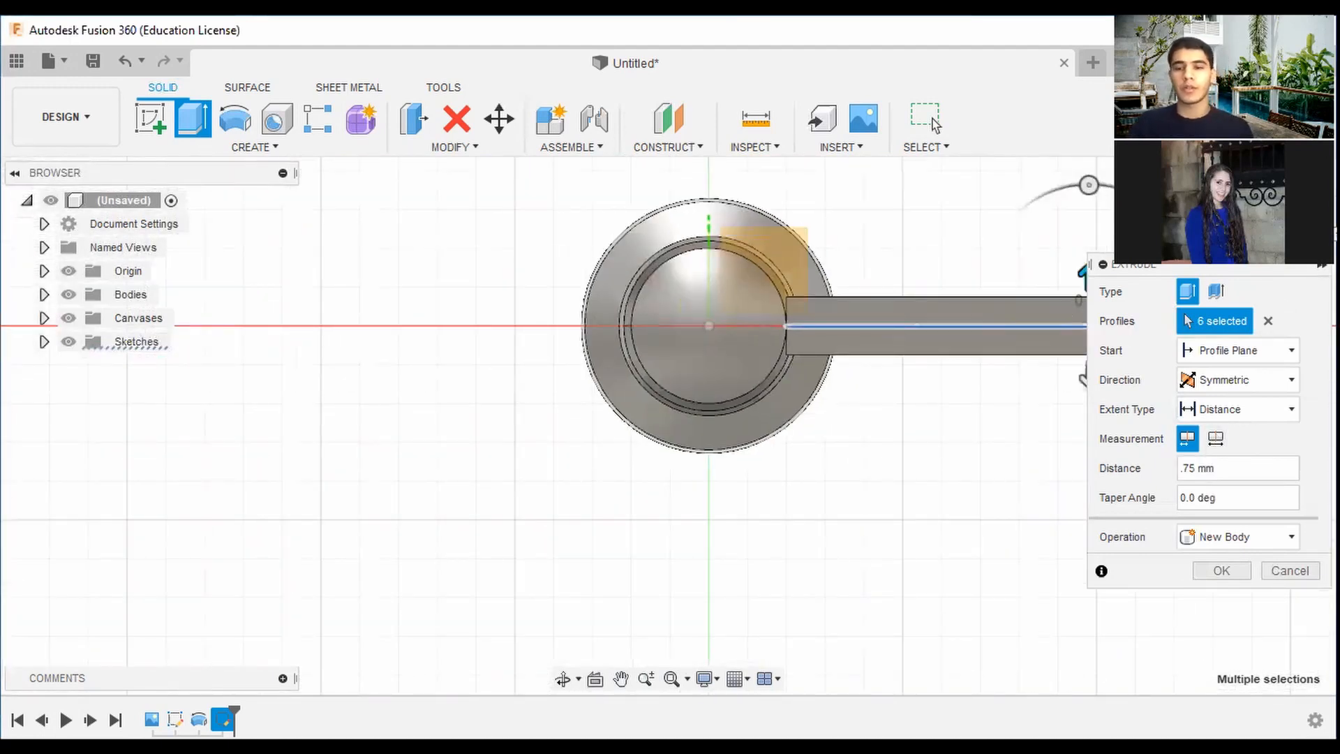
{"action": "mouse_move", "coordinate": [1290, 227]}
{"action": "left_mouse_down"}
{"action": "mouse_move", "coordinate": [1243, 250]}
{"action": "mouse_move", "coordinate": [1300, 234]}
{"action": "mouse_move", "coordinate": [1316, 246]}
{"action": "mouse_move", "coordinate": [1312, 224]}
{"action": "left_mouse_up"}
{"action": "scroll", "coordinate": [1010, 237], "scroll_direction": "down", "scroll_amount": 5}
{"action": "scroll", "coordinate": [893, 272], "scroll_direction": "up", "scroll_amount": 8}
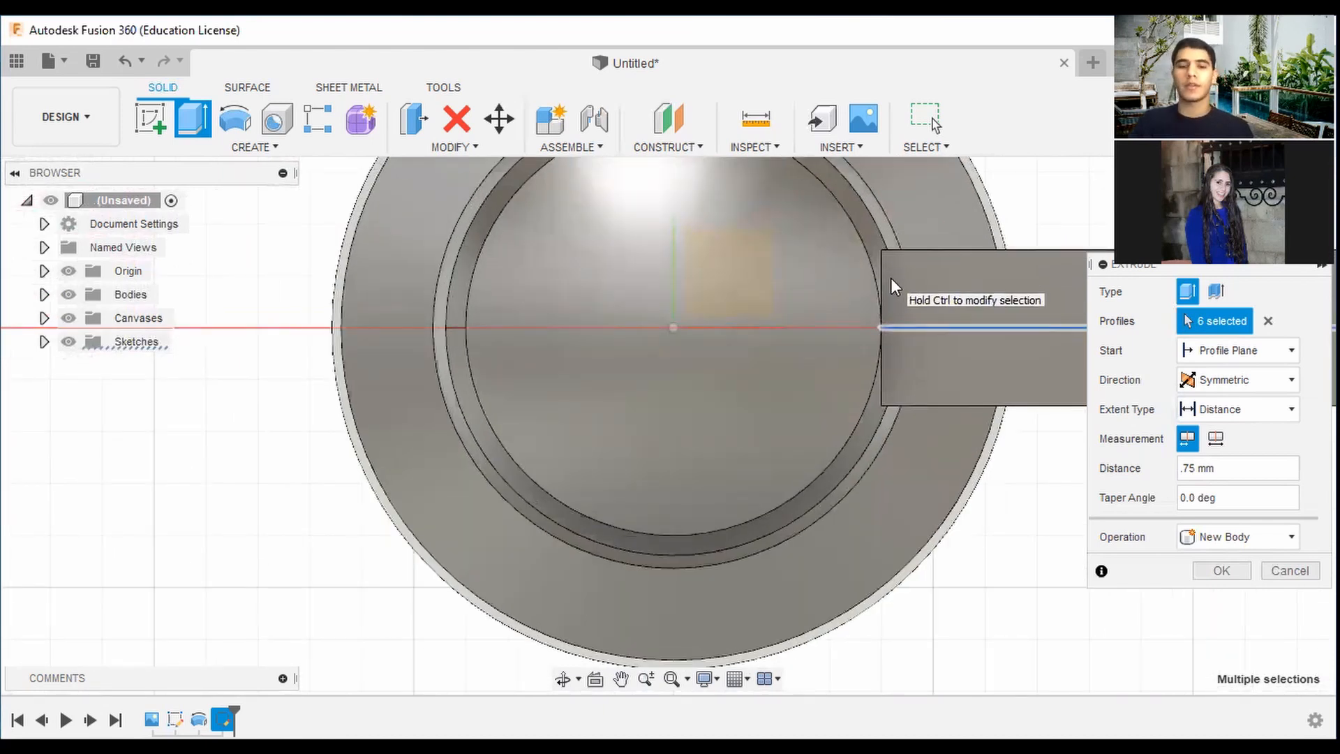
{"action": "left_click", "coordinate": [1295, 572]}
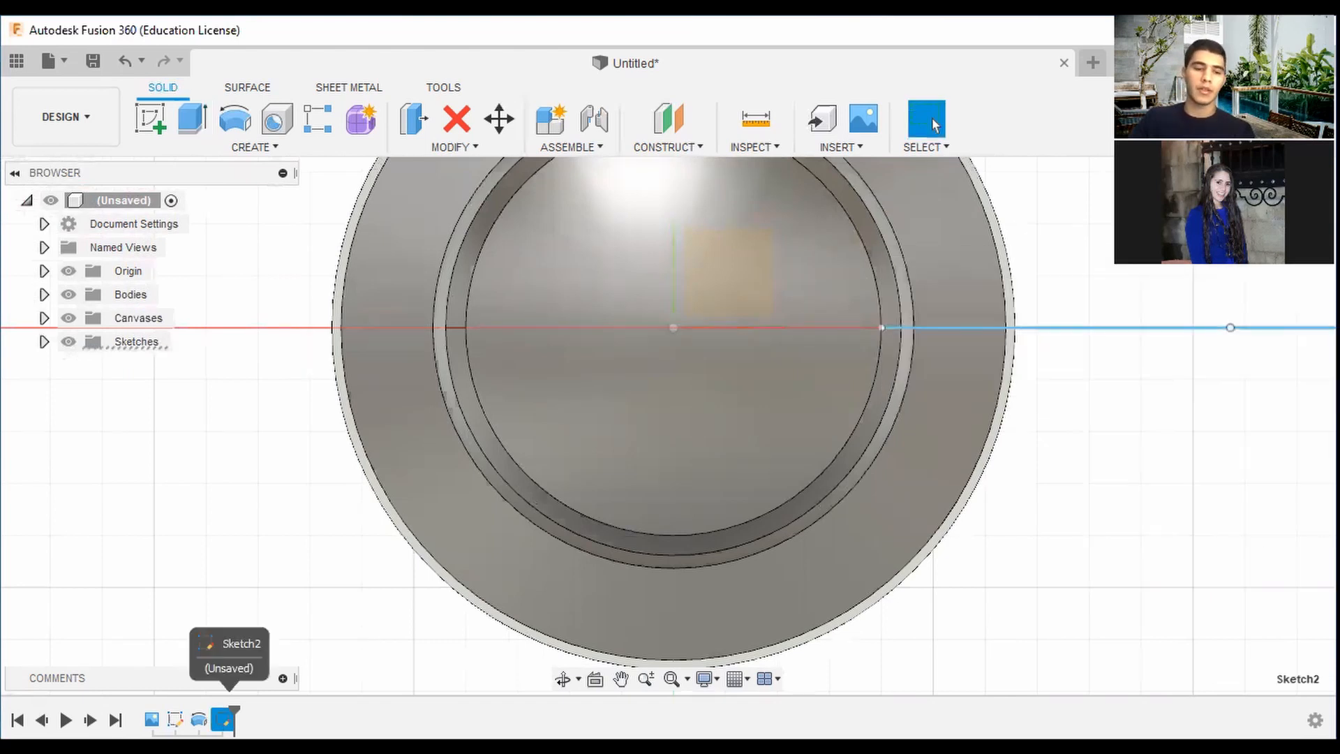
Reopen the teeth sketch and move both edge lines along the shaft -0.50 mm in X, into the shaft
{"action": "right_click", "coordinate": [223, 719]}
{"action": "left_click", "coordinate": [273, 524]}
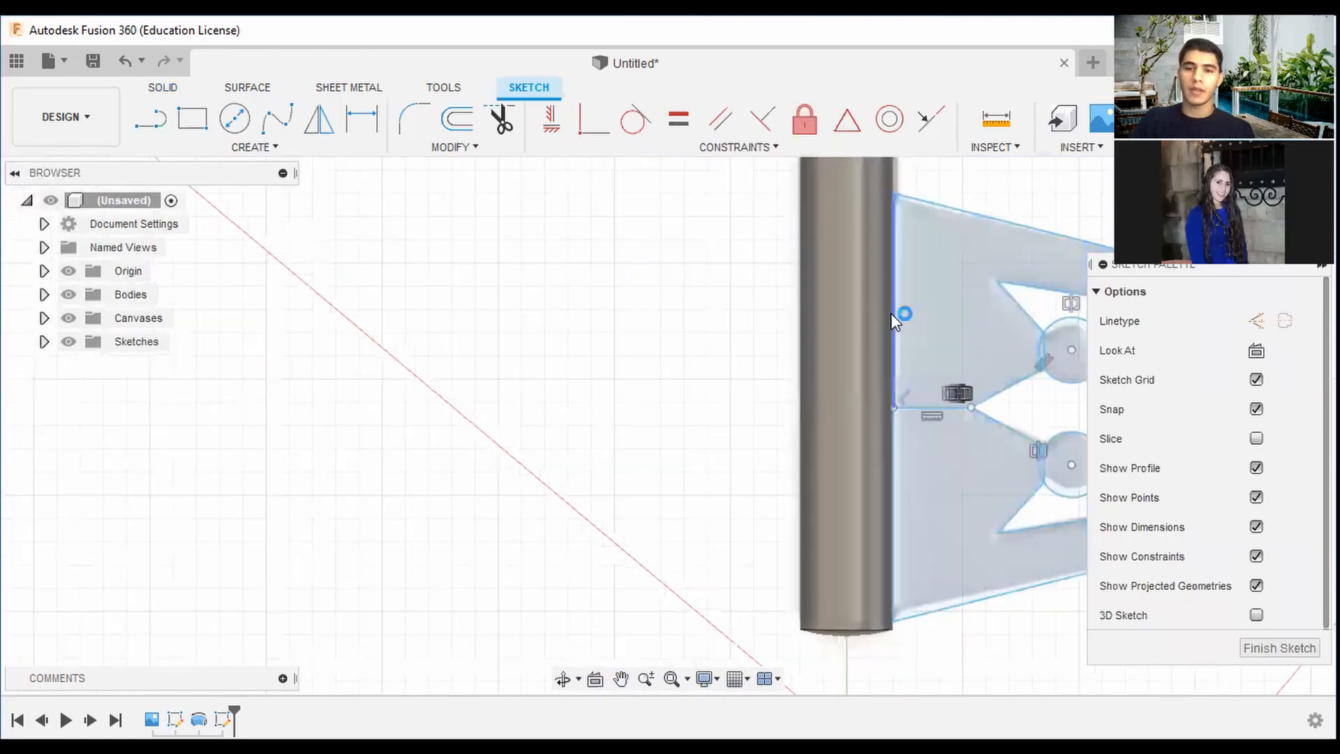
{"action": "right_click", "coordinate": [888, 365]}
{"action": "left_click", "coordinate": [857, 341]}
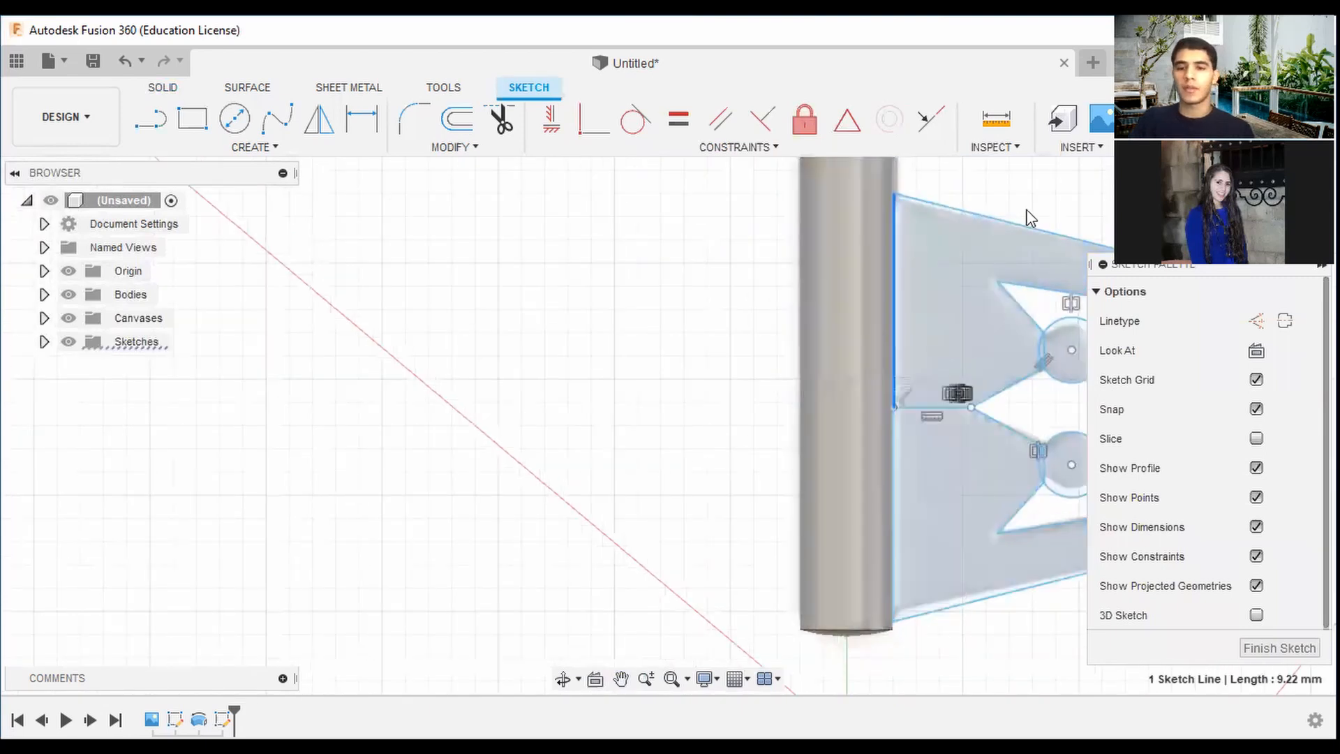
{"action": "left_click", "coordinate": [748, 446]}
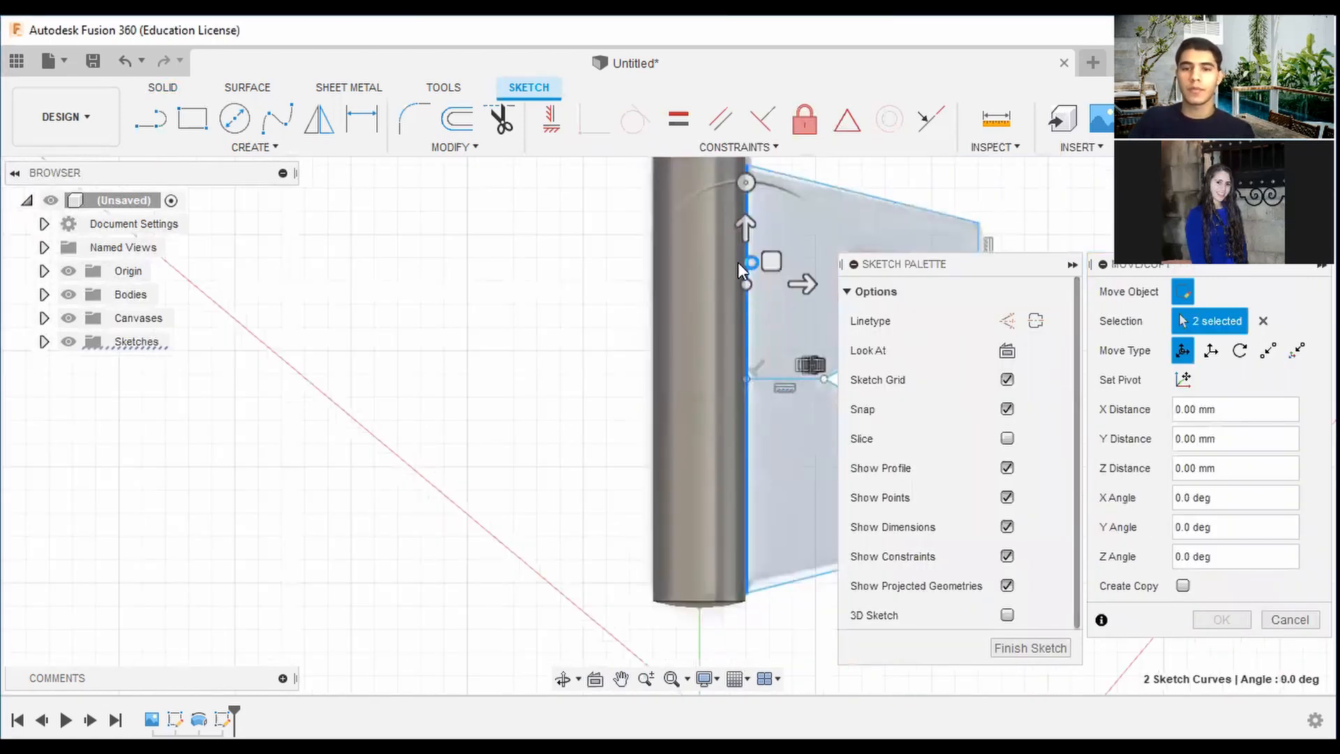
{"action": "scroll", "coordinate": [739, 287], "scroll_direction": "up", "scroll_amount": 2}
{"action": "scroll", "coordinate": [738, 335], "scroll_direction": "up", "scroll_amount": 2}
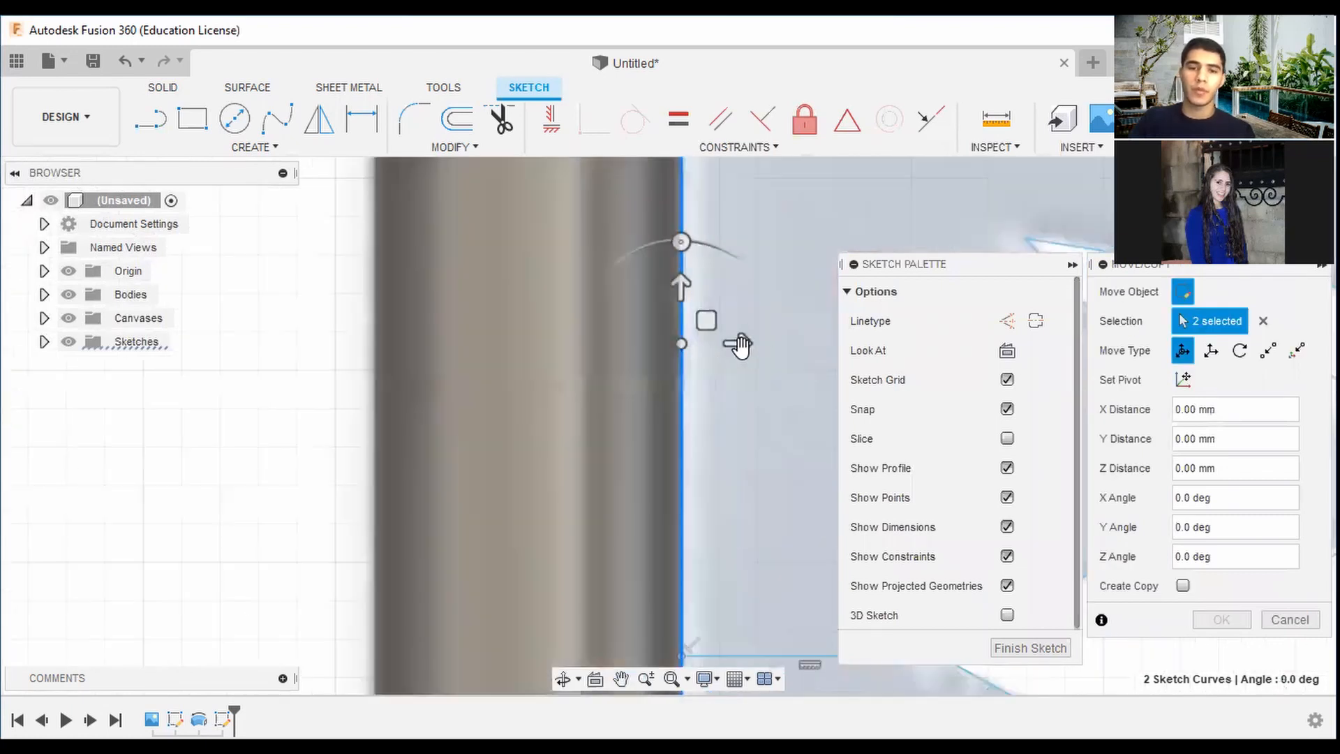
{"action": "left_click", "coordinate": [715, 349]}
{"action": "left_click_drag", "start_coordinate": [716, 349], "coordinate": [694, 344]}
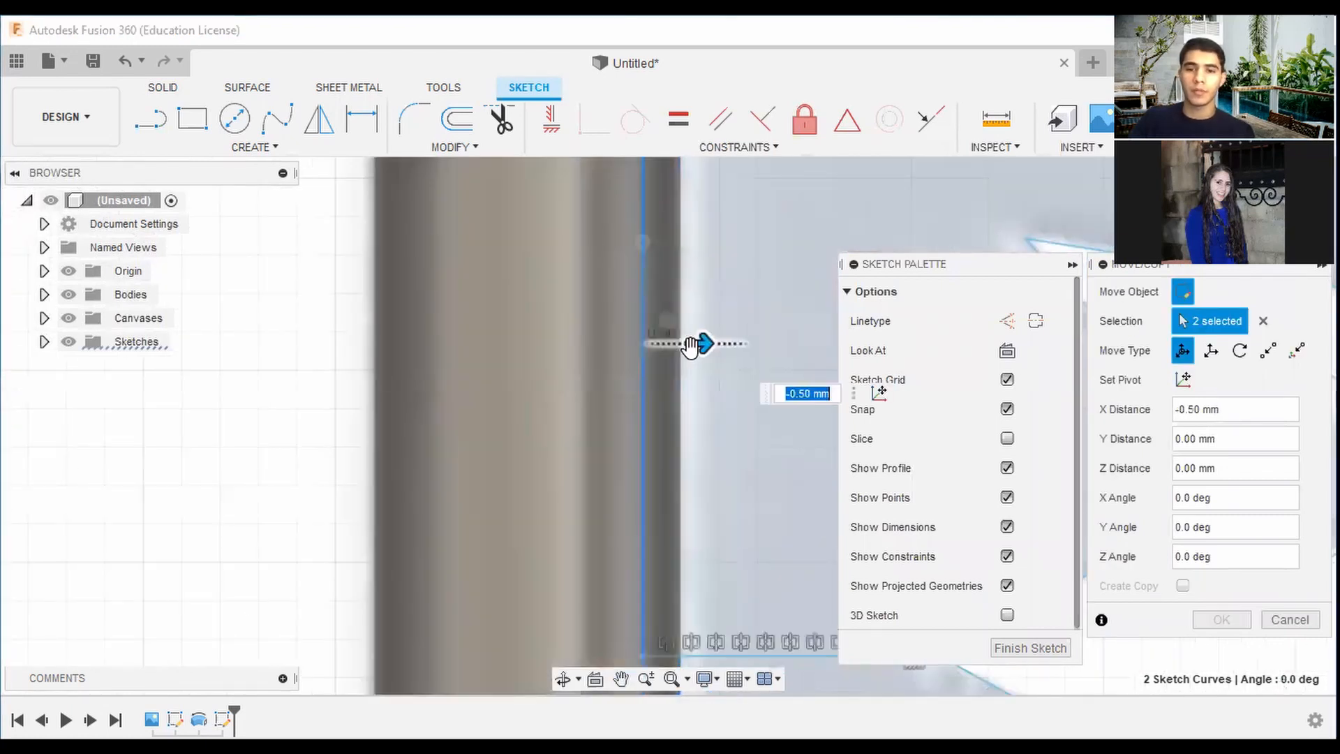
{"action": "scroll", "coordinate": [745, 383], "scroll_direction": "down", "scroll_amount": 2}
{"action": "scroll", "coordinate": [754, 380], "scroll_direction": "down", "scroll_amount": 4}
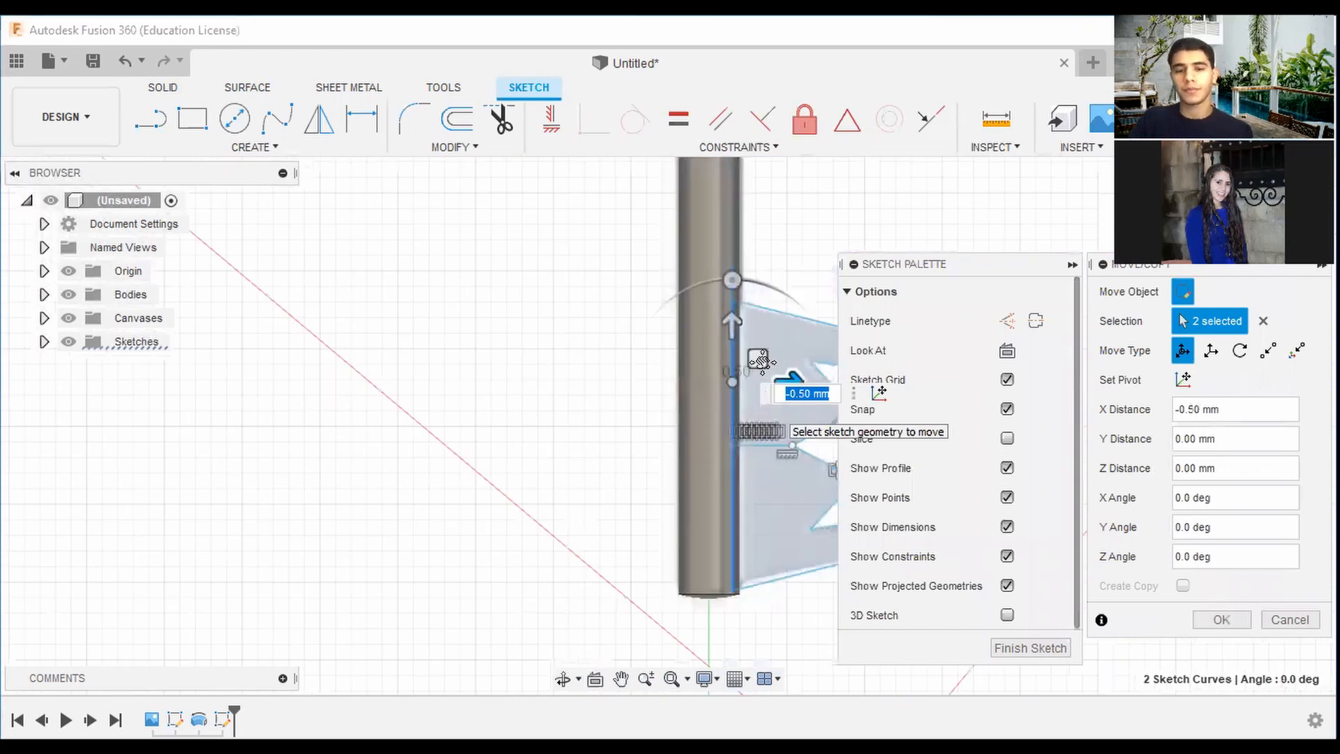
{"action": "left_click", "coordinate": [1226, 614]}
Check from the shaft's end how far the teeth edge reaches into the shaft, and finish the sketch
{"action": "mouse_move", "coordinate": [666, 425]}
{"action": "middle_mouse_down", "text": "shift"}
{"action": "mouse_move", "coordinate": [673, 279]}
{"action": "mouse_move", "coordinate": [745, 401]}
{"action": "middle_mouse_up", "text": "shift"}
{"action": "scroll", "coordinate": [733, 419], "scroll_direction": "up", "scroll_amount": 8}
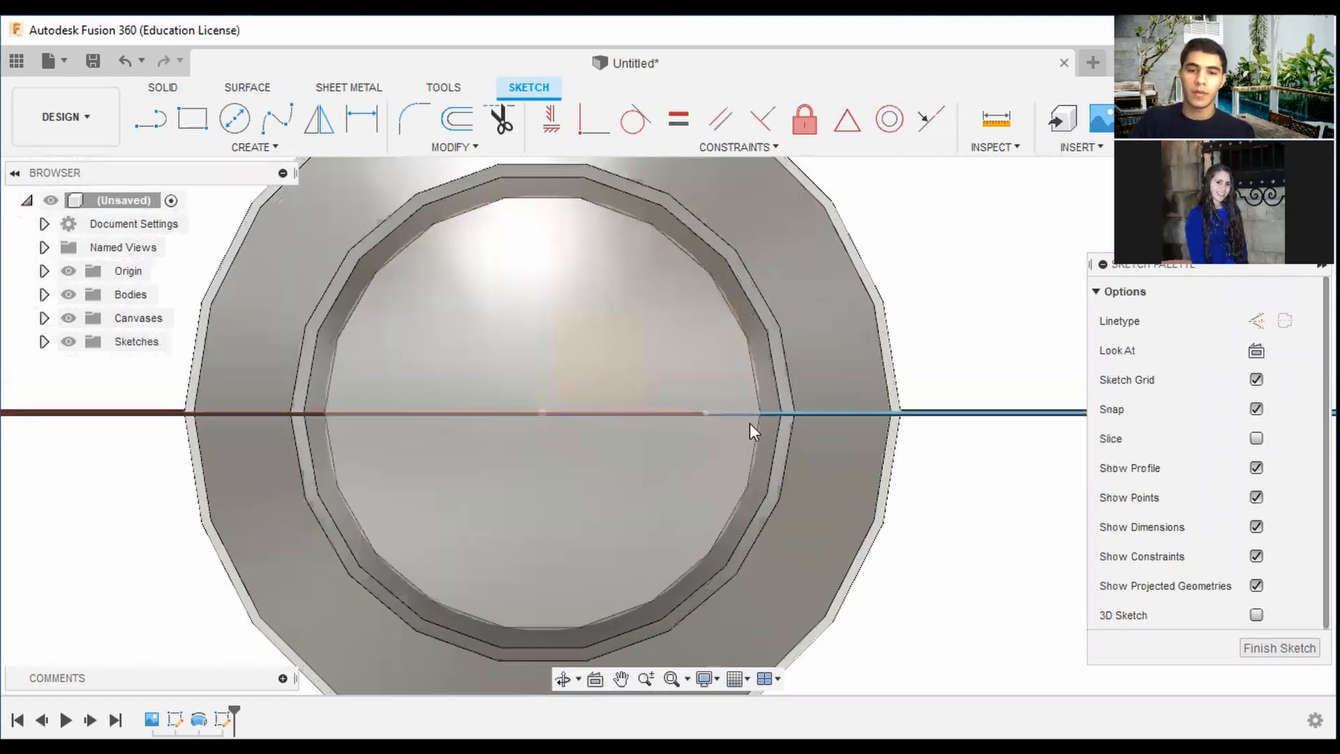
{"action": "scroll", "coordinate": [768, 408], "scroll_direction": "up", "scroll_amount": 3}
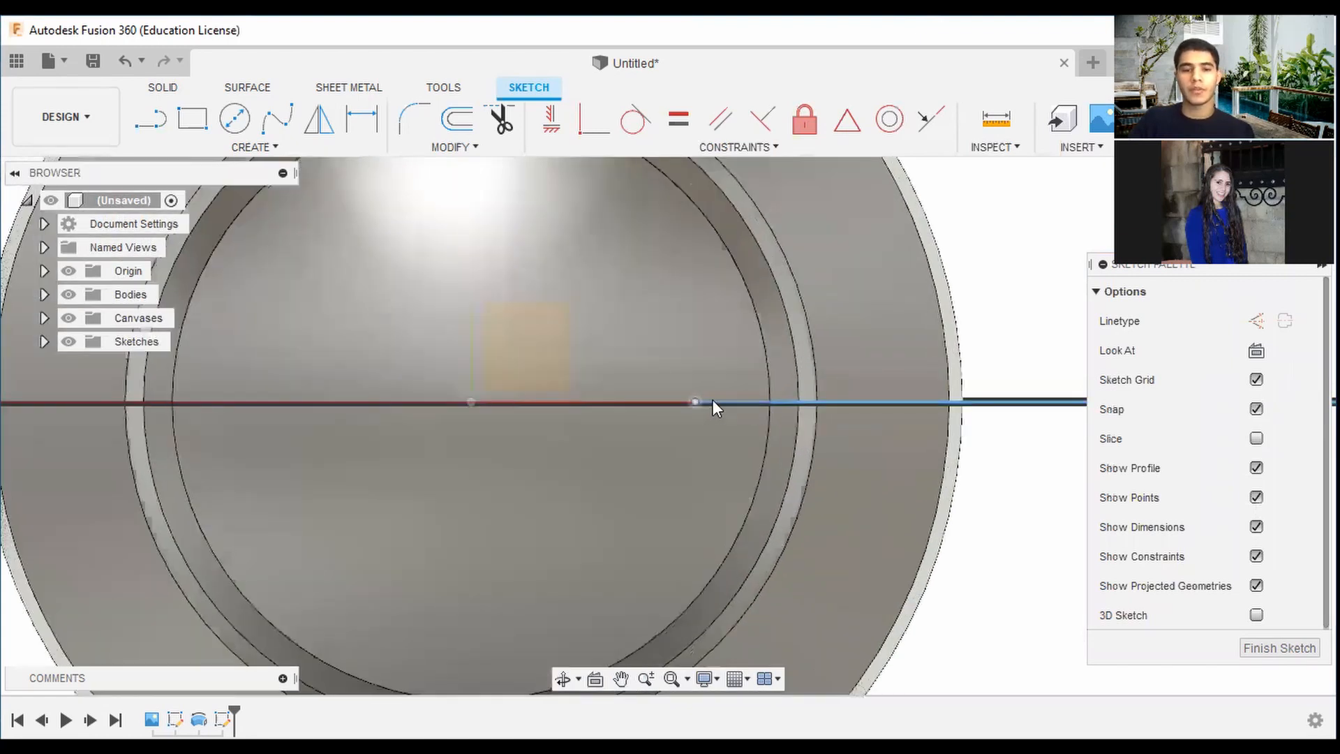
{"action": "scroll", "coordinate": [797, 388], "scroll_direction": "down", "scroll_amount": 3}
{"action": "scroll", "coordinate": [806, 386], "scroll_direction": "down", "scroll_amount": 3}
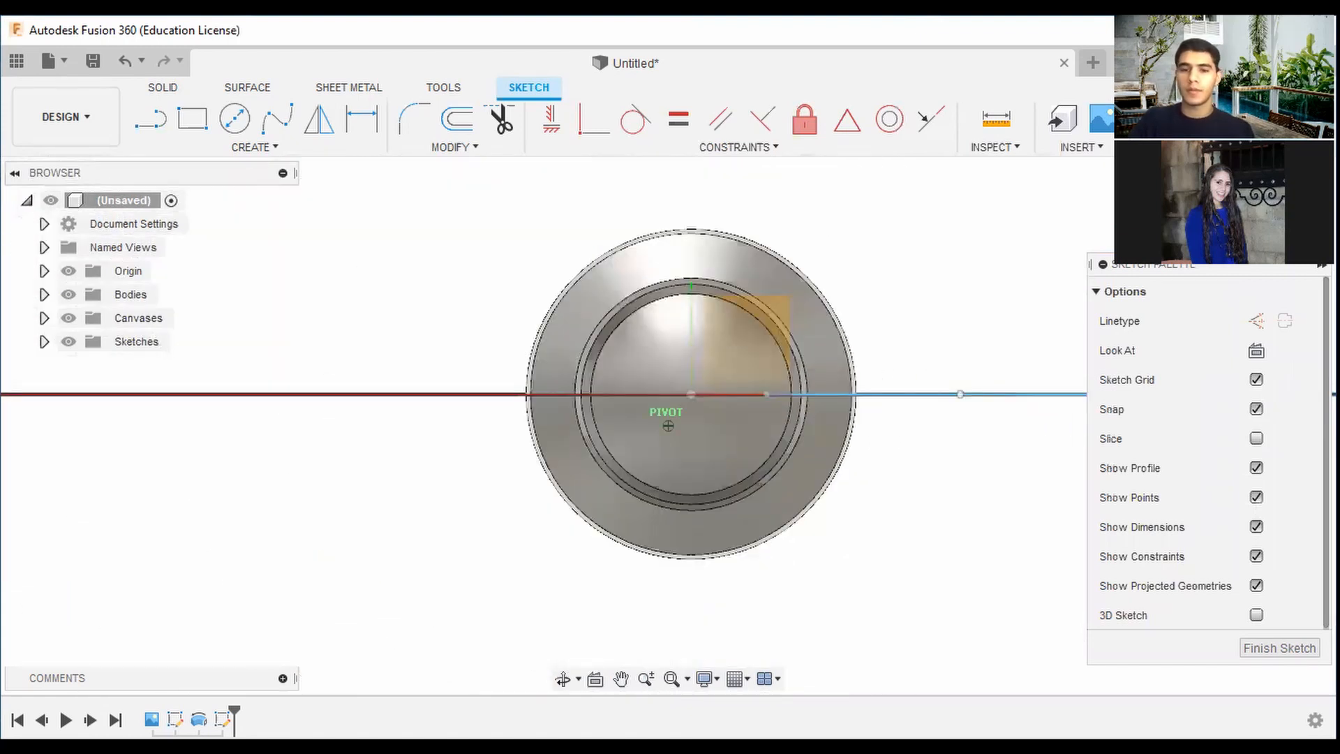
{"action": "middle_click_drag", "start_coordinate": [664, 420], "coordinate": [622, 478], "text": "shift"}
{"action": "left_click", "coordinate": [1279, 648]}
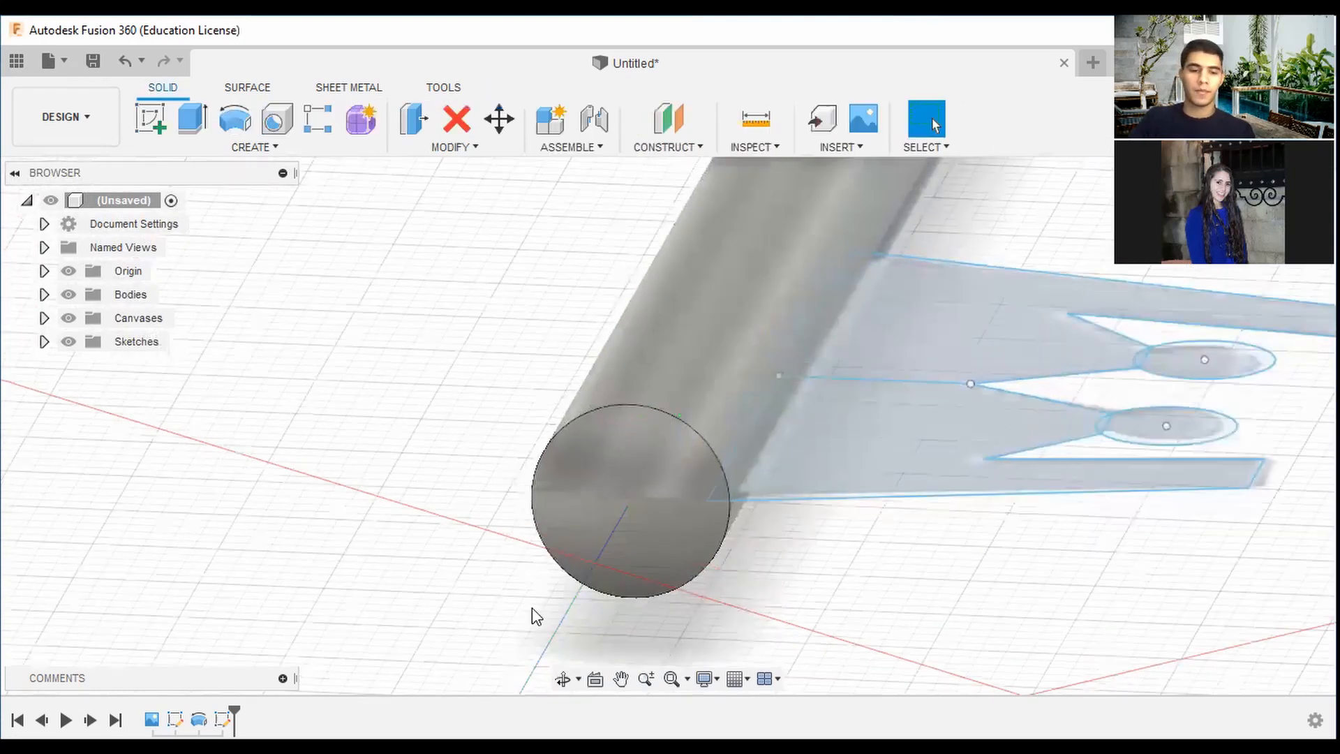
Start a new extrusion with all six regions of the edited teeth sketch, including both balls and their neck overlaps
{"action": "left_click", "coordinate": [187, 125]}
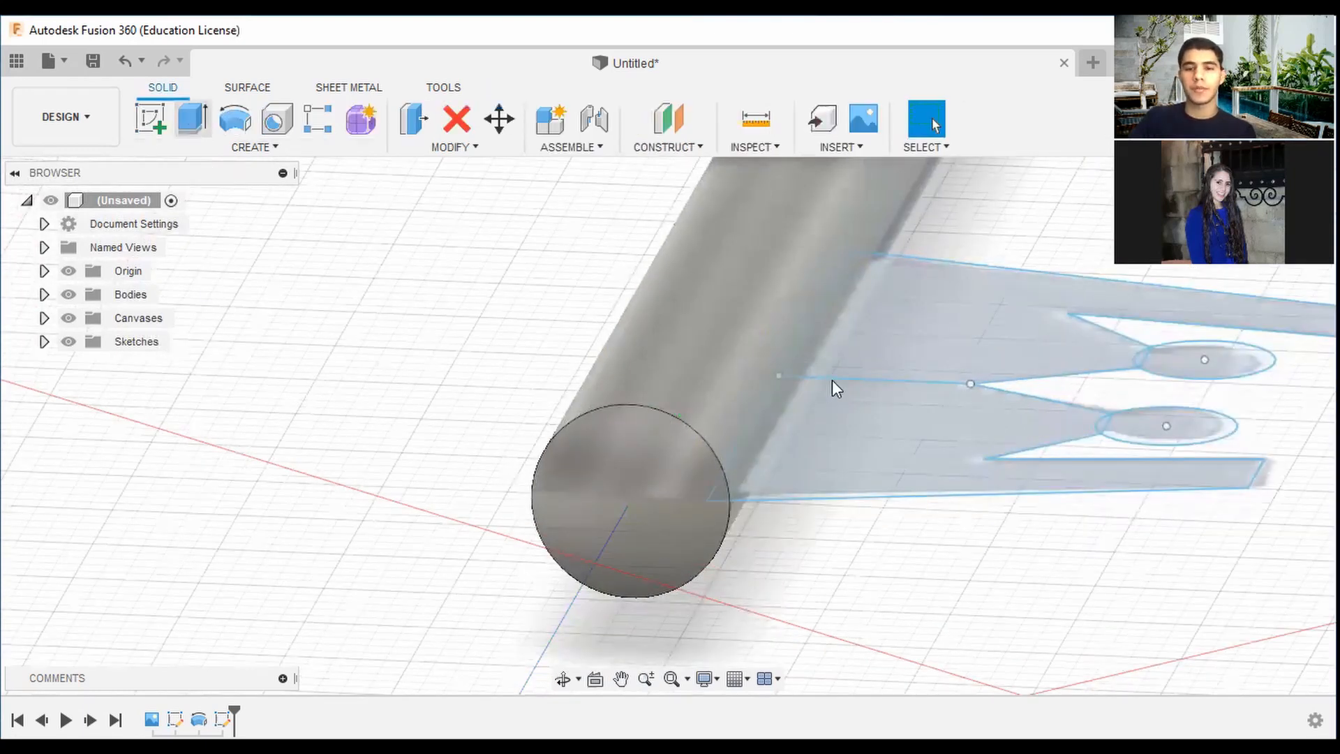
{"action": "left_click", "coordinate": [866, 355]}
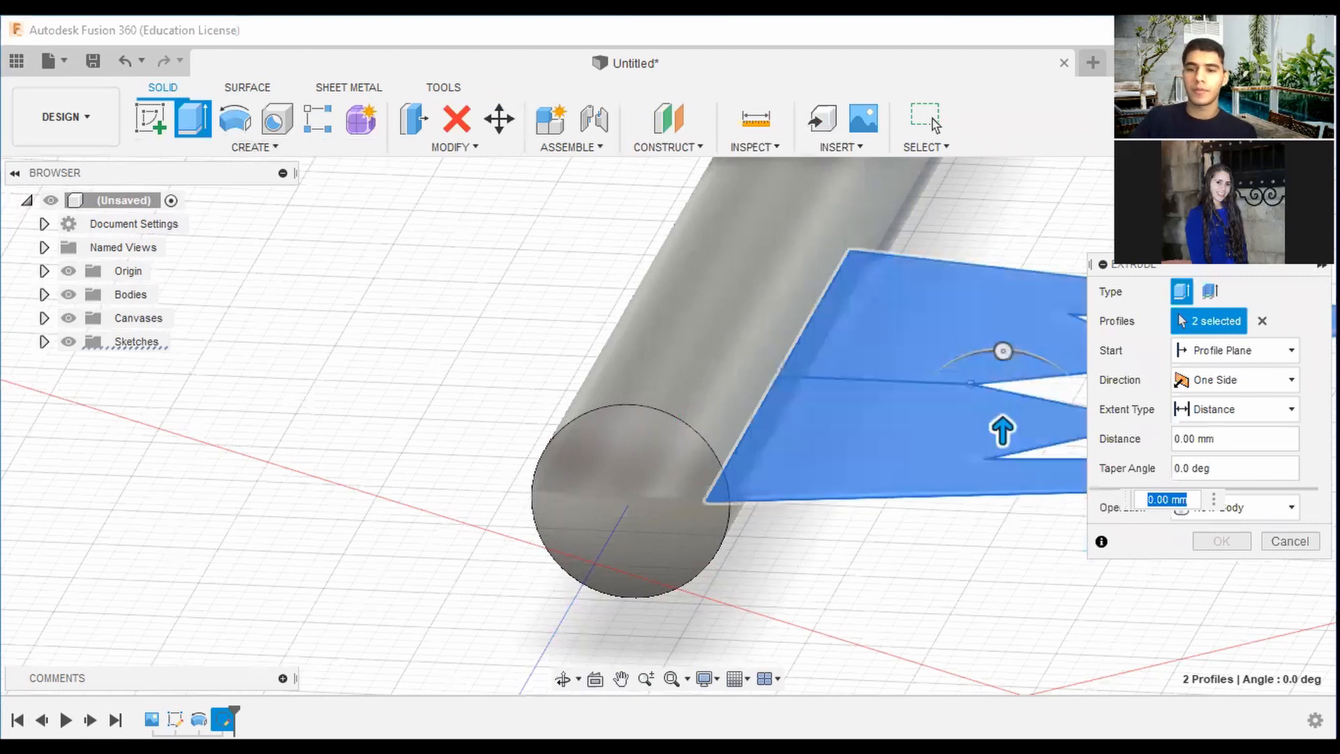
{"action": "middle_click_drag", "start_coordinate": [1145, 532], "coordinate": [1067, 509], "text": "shift"}
{"action": "left_click", "coordinate": [1009, 521]}
{"action": "scroll", "coordinate": [956, 508], "scroll_direction": "up", "scroll_amount": 3}
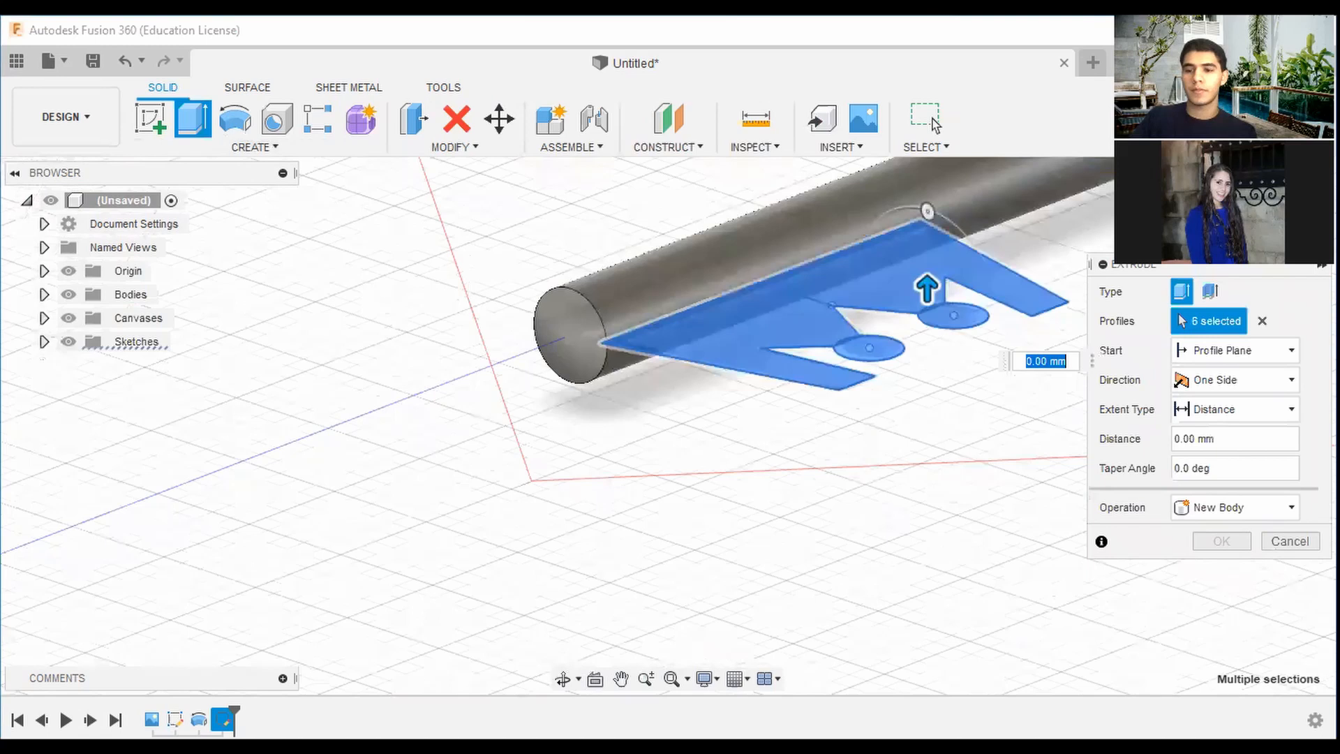
{"action": "left_click_drag", "start_coordinate": [1296, 234], "coordinate": [1272, 348]}
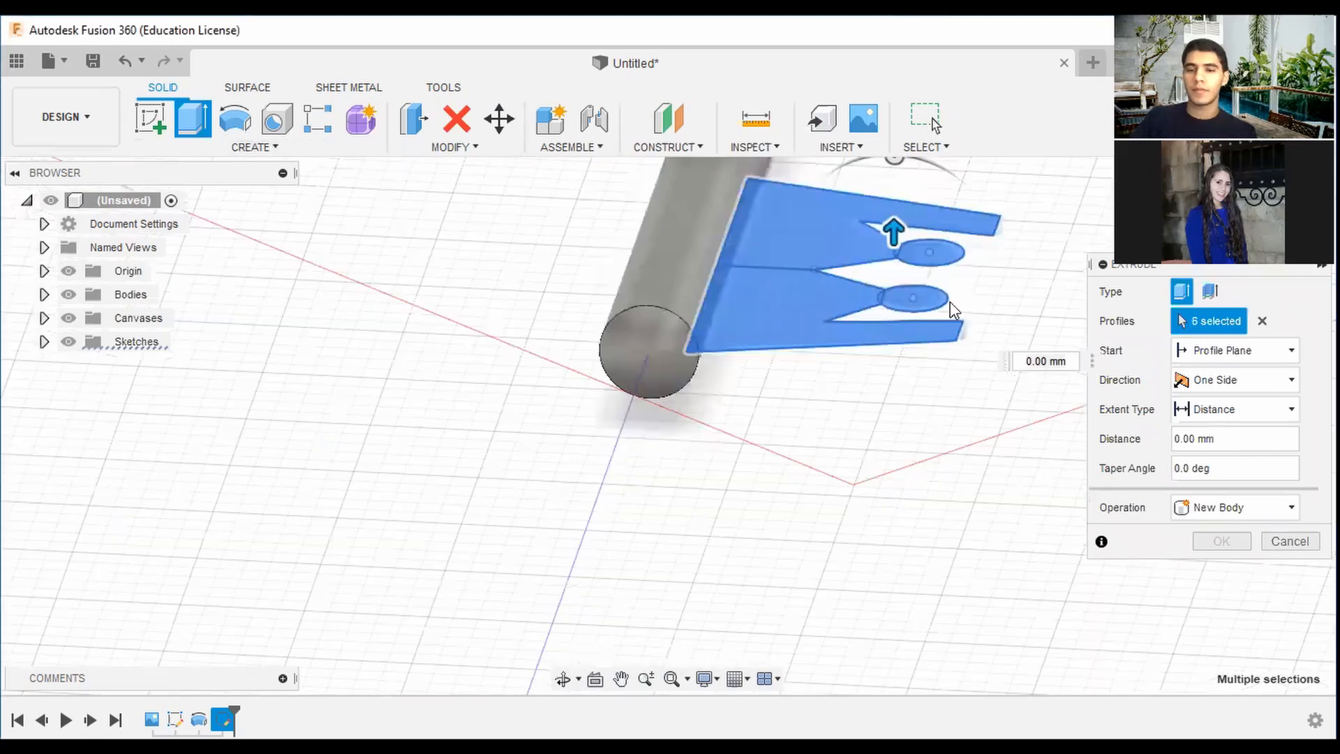
{"action": "scroll", "coordinate": [712, 290], "scroll_direction": "up", "scroll_amount": 4}
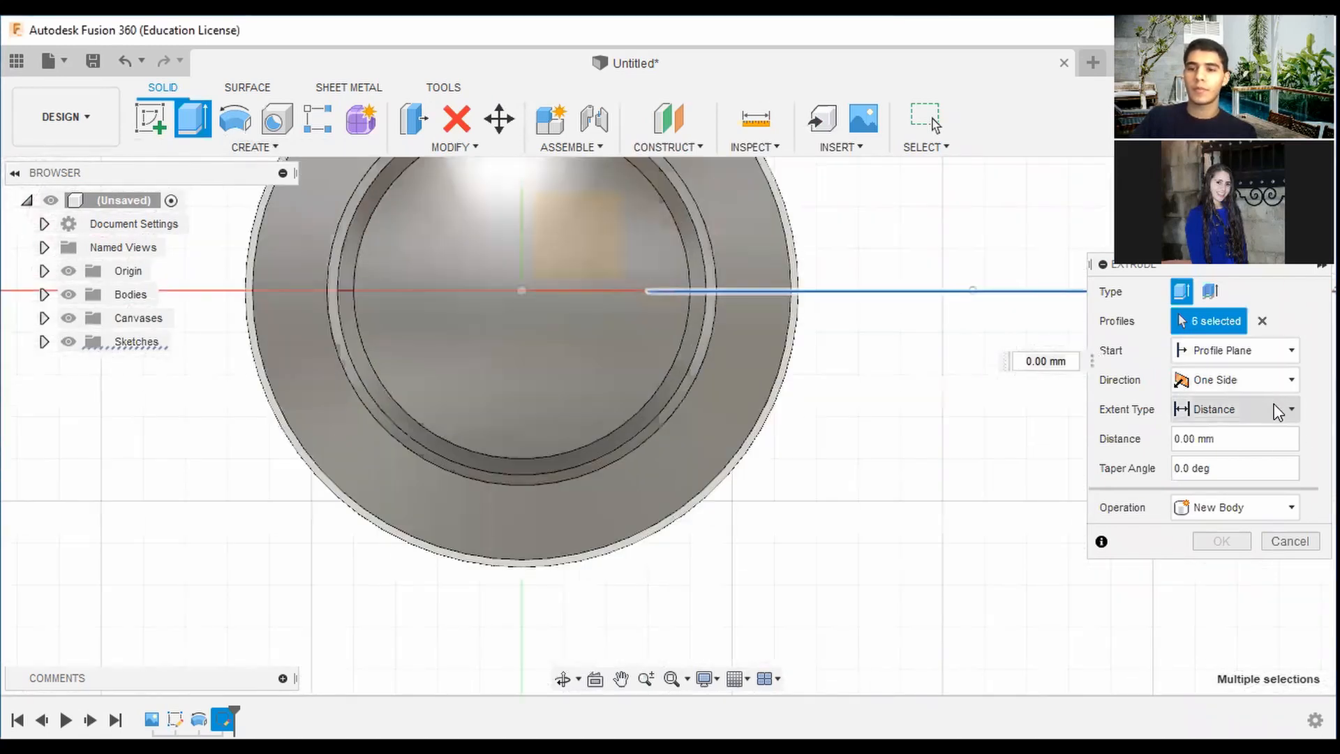
Make the teeth extrusion symmetric with a distance of 0.75 mm and set its operation to Join
{"action": "left_click", "coordinate": [1257, 380]}
{"action": "left_click", "coordinate": [1218, 450]}
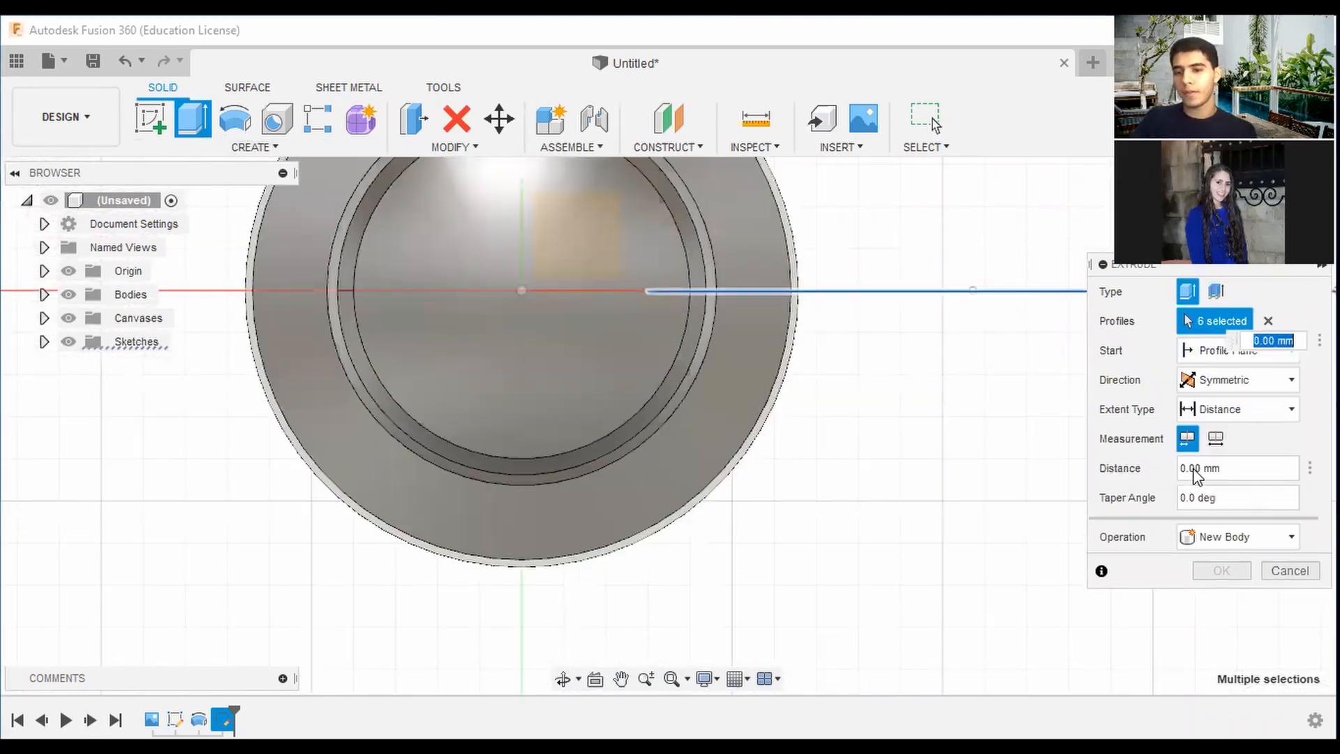
{"action": "left_click", "coordinate": [1199, 469]}
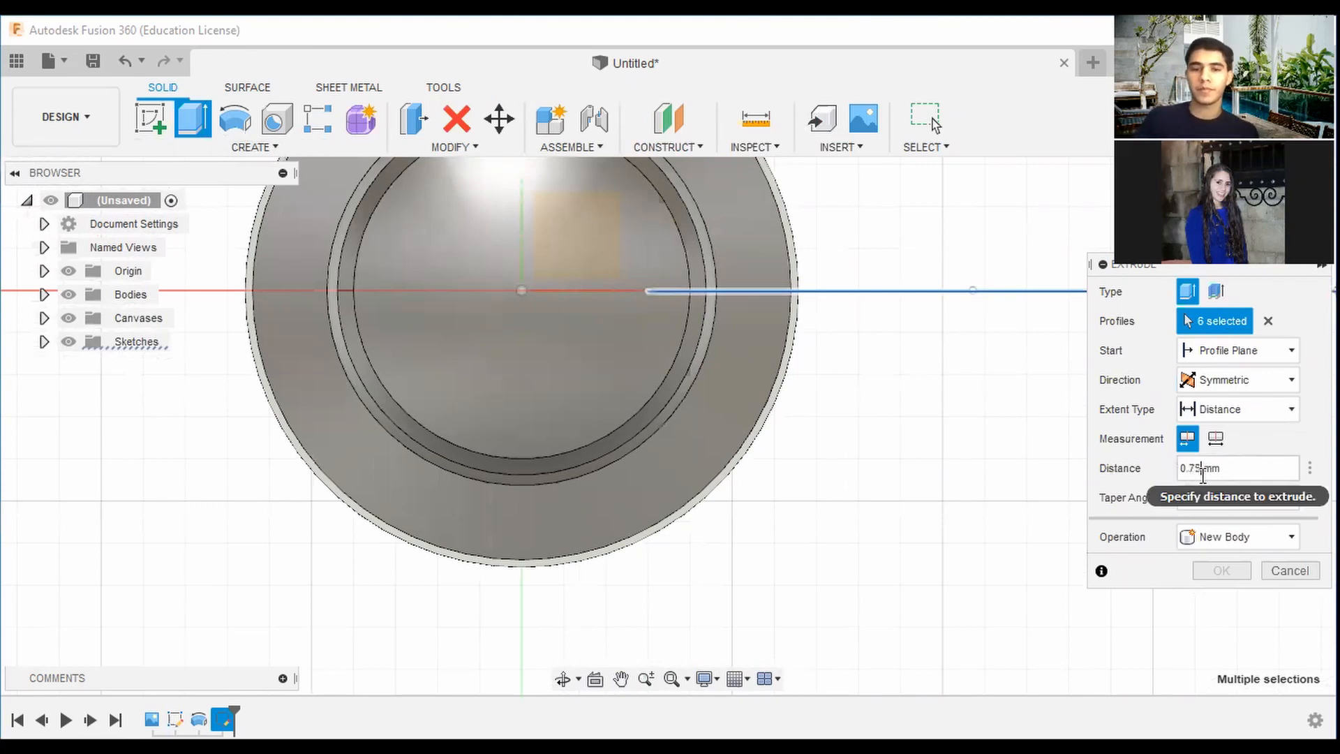
{"action": "scroll", "coordinate": [770, 300], "scroll_direction": "down", "scroll_amount": 4}
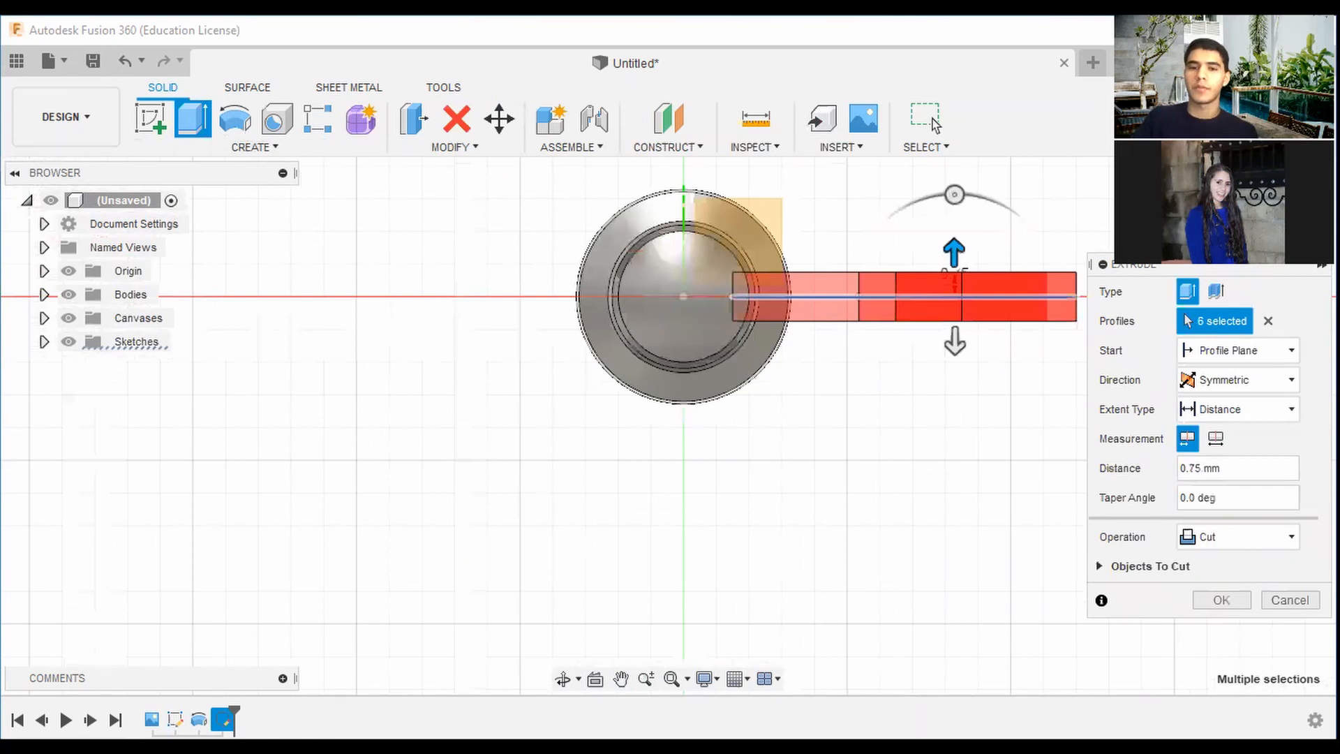
{"action": "middle_click_drag", "start_coordinate": [824, 251], "coordinate": [759, 293], "text": "shift"}
{"action": "scroll", "coordinate": [709, 305], "scroll_direction": "up", "scroll_amount": 6}
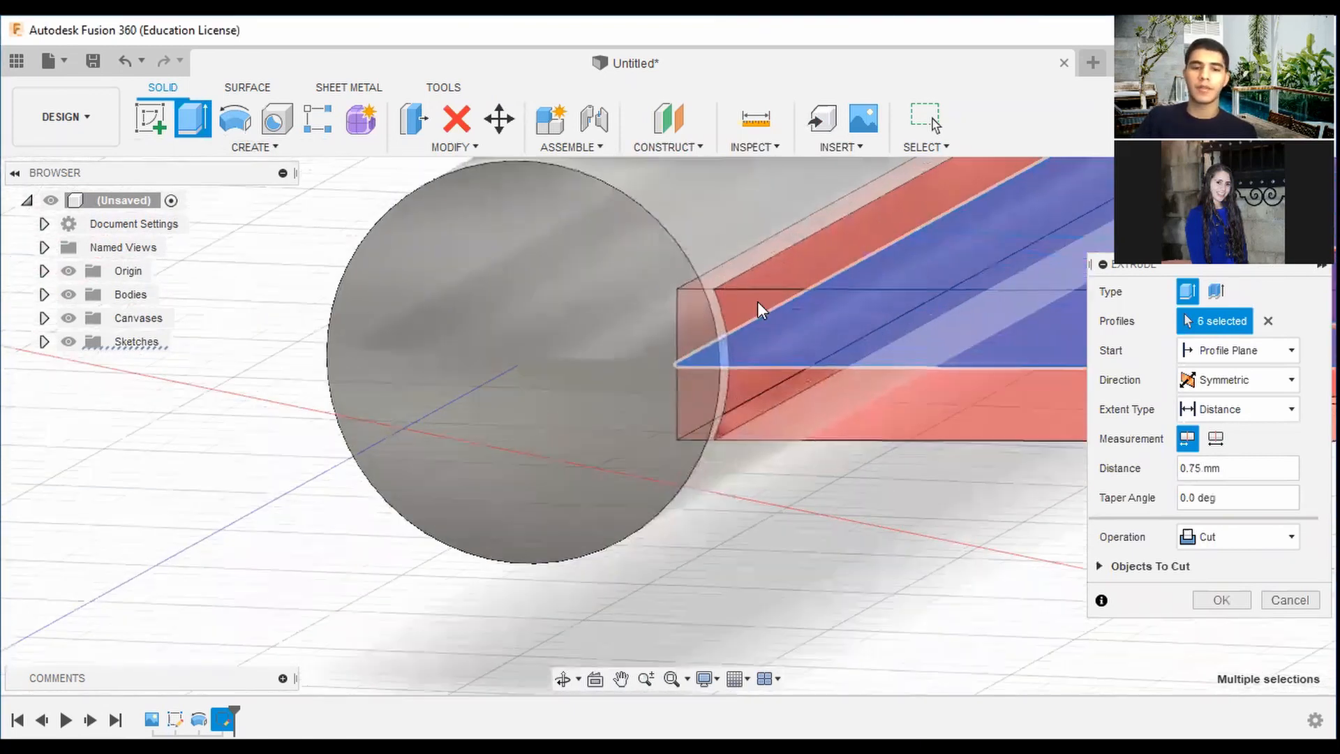
{"action": "scroll", "coordinate": [757, 301], "scroll_direction": "down", "scroll_amount": 2}
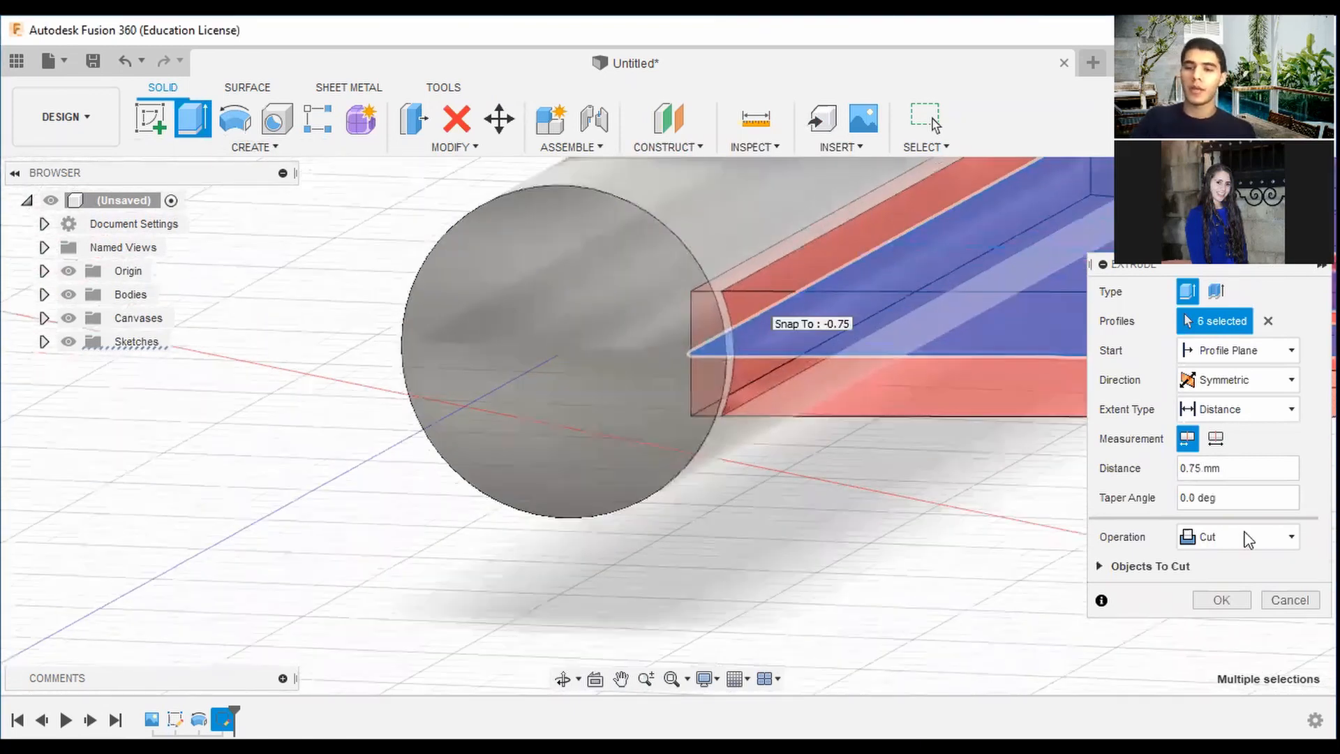
{"action": "left_click", "coordinate": [1248, 539]}
{"action": "left_click", "coordinate": [1248, 564]}
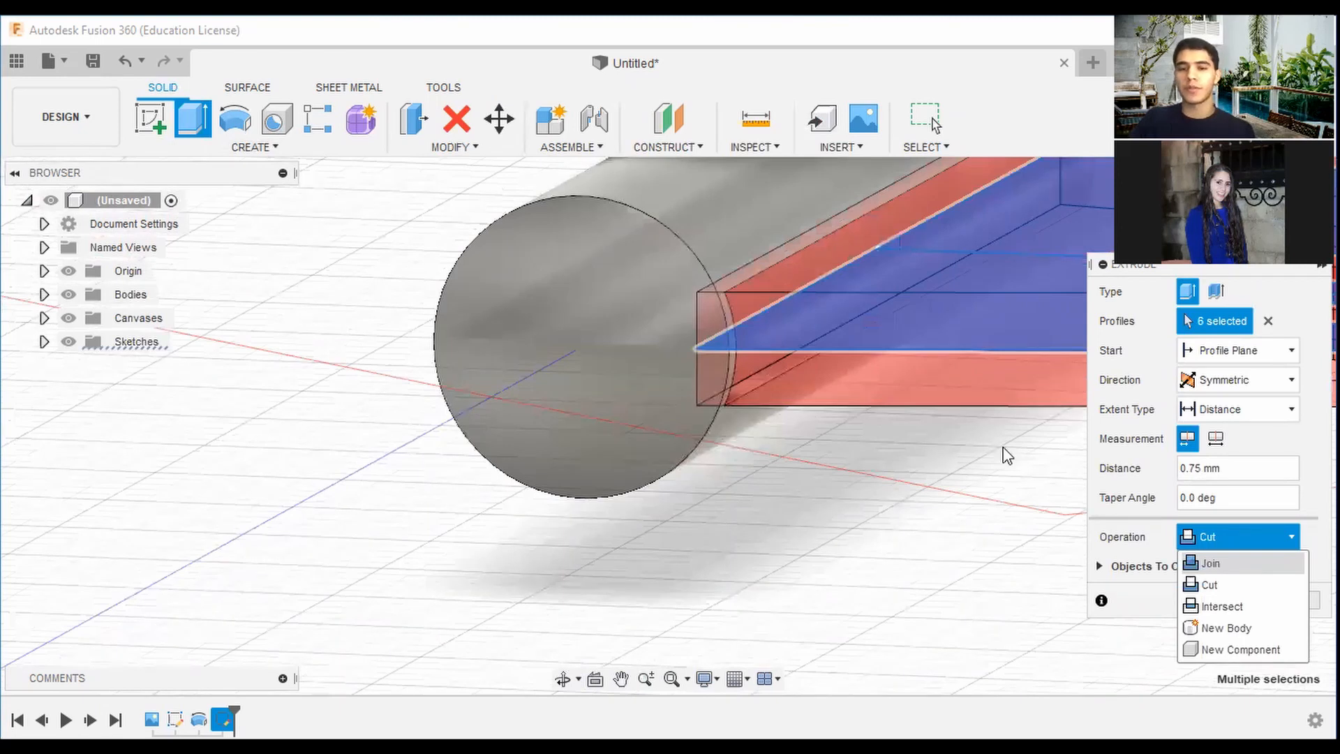
Hide the reference canvases and the origin, and complete the joined teeth extrusion
{"action": "scroll", "coordinate": [1002, 455], "scroll_direction": "down", "scroll_amount": 3}
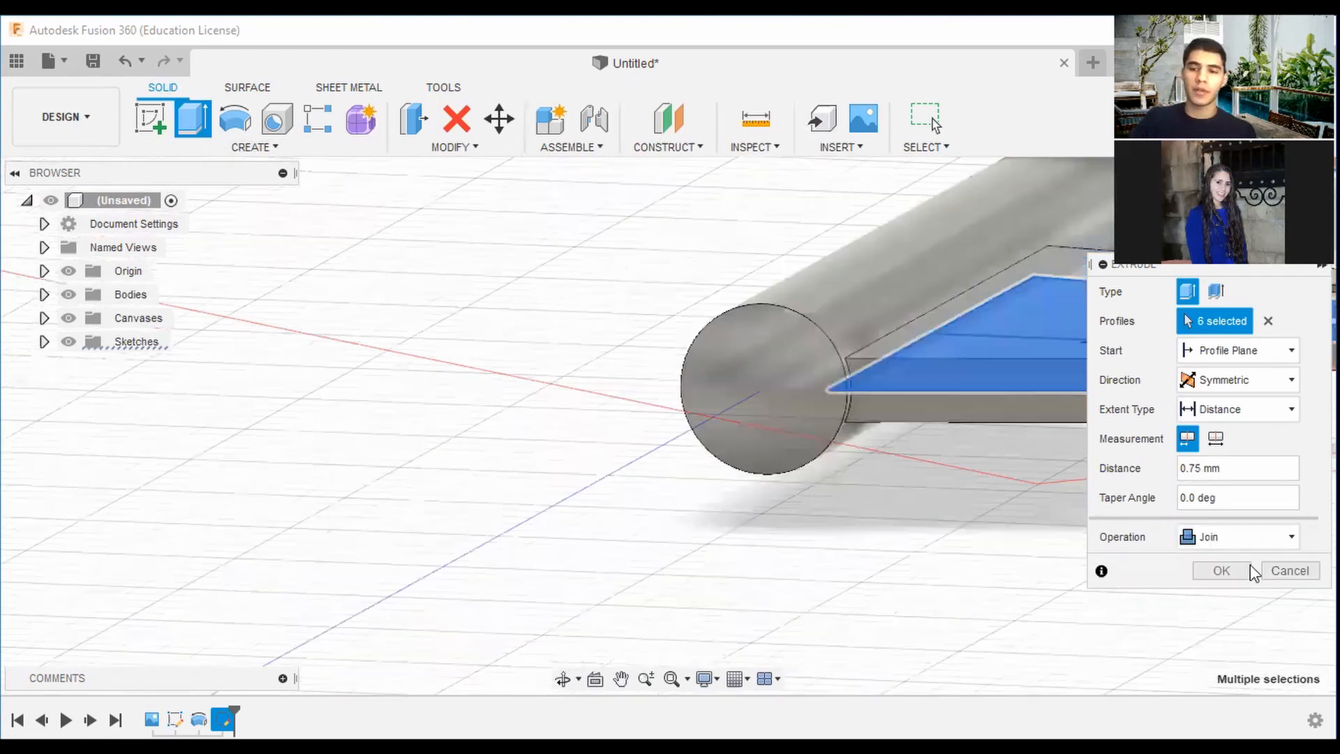
{"action": "scroll", "coordinate": [515, 342], "scroll_direction": "down", "scroll_amount": 2}
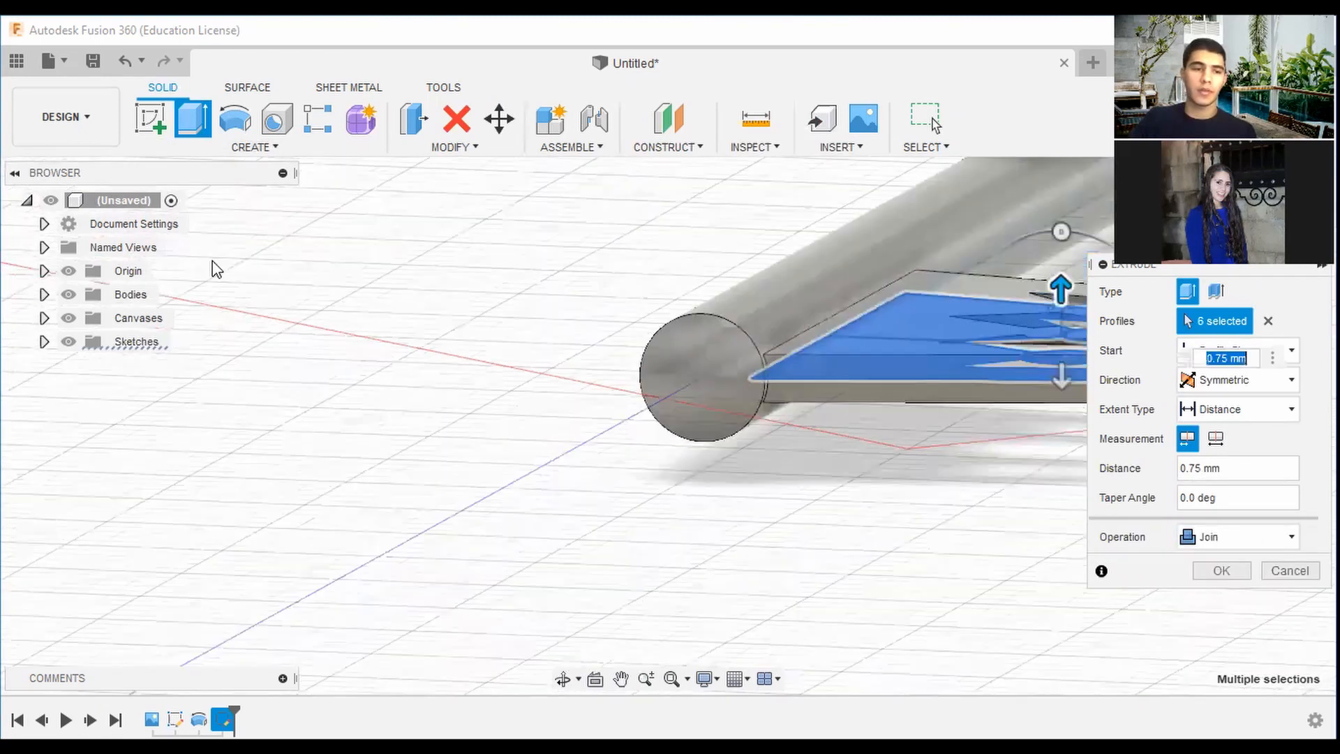
{"action": "left_click", "coordinate": [68, 318]}
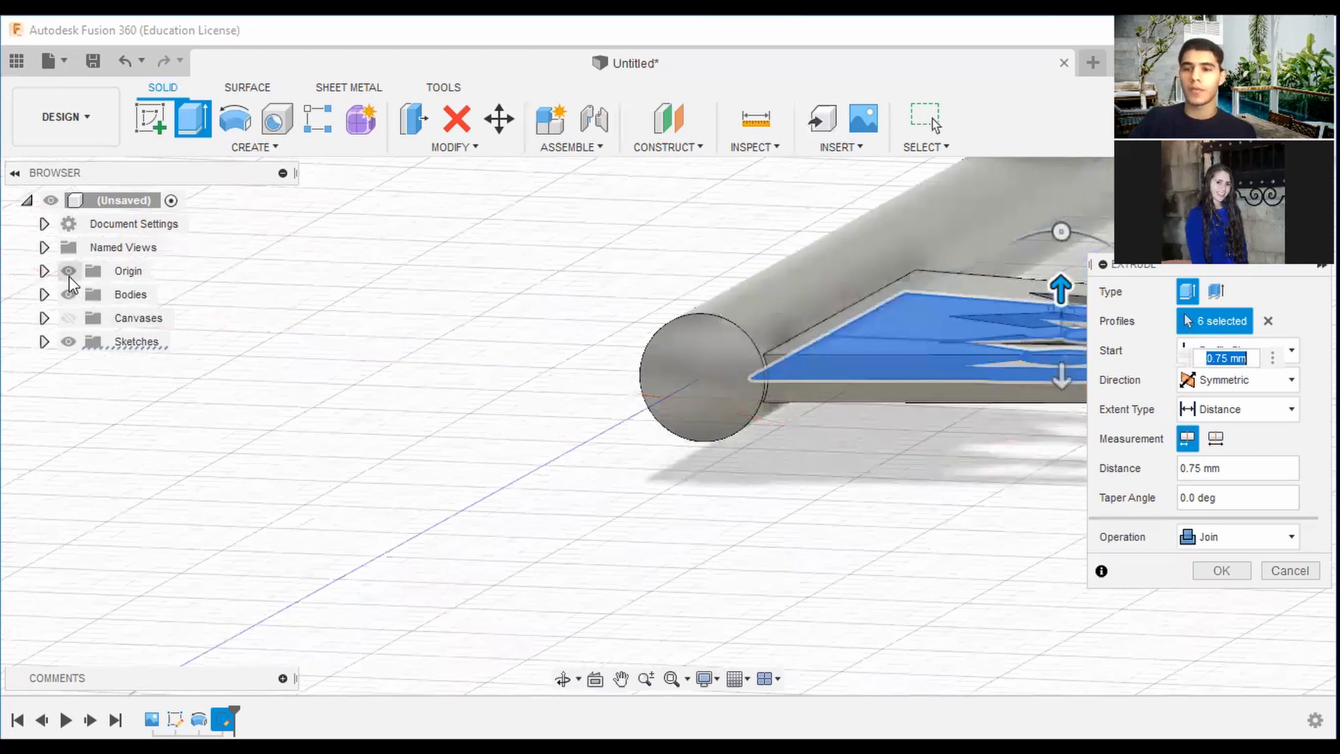
{"action": "key", "text": "Return"}
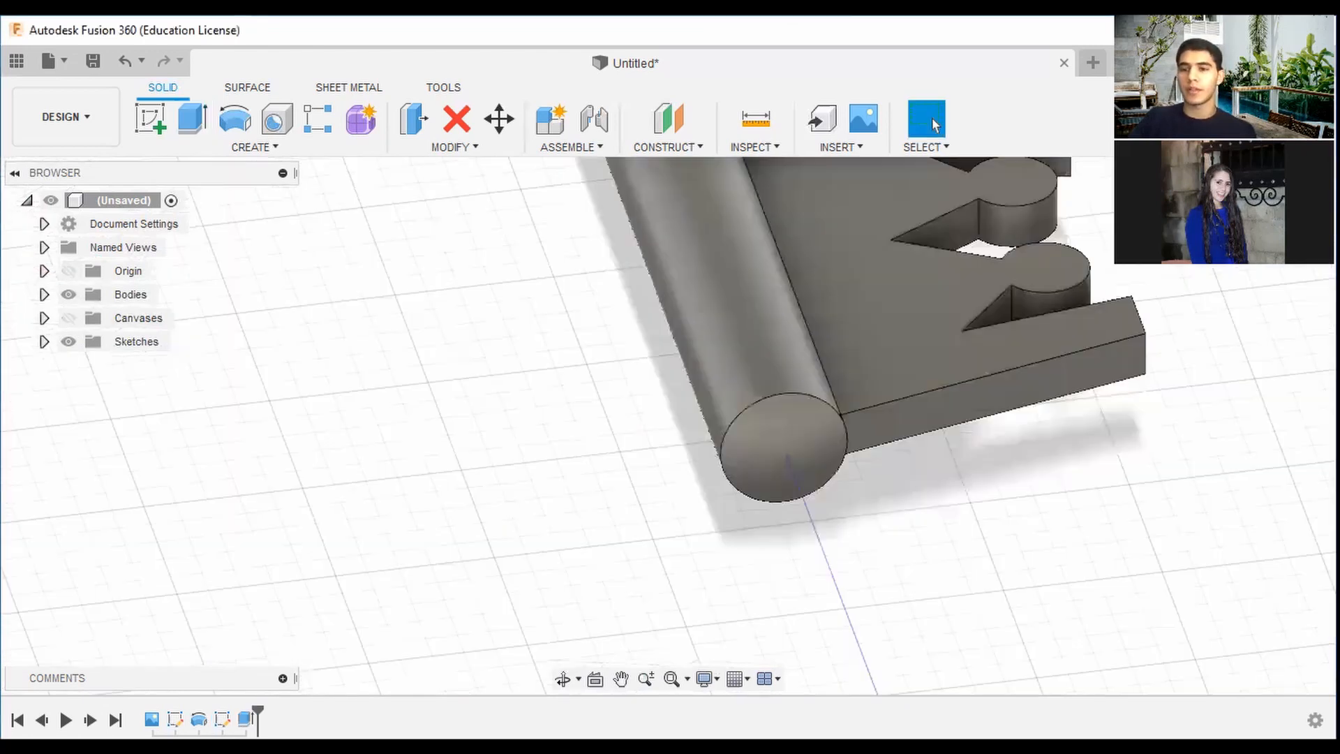
{"action": "middle_click_drag", "start_coordinate": [1132, 292], "coordinate": [1042, 408]}
{"action": "scroll", "coordinate": [1045, 419], "scroll_direction": "down", "scroll_amount": 2}
{"action": "scroll", "coordinate": [1109, 352], "scroll_direction": "down", "scroll_amount": 2}
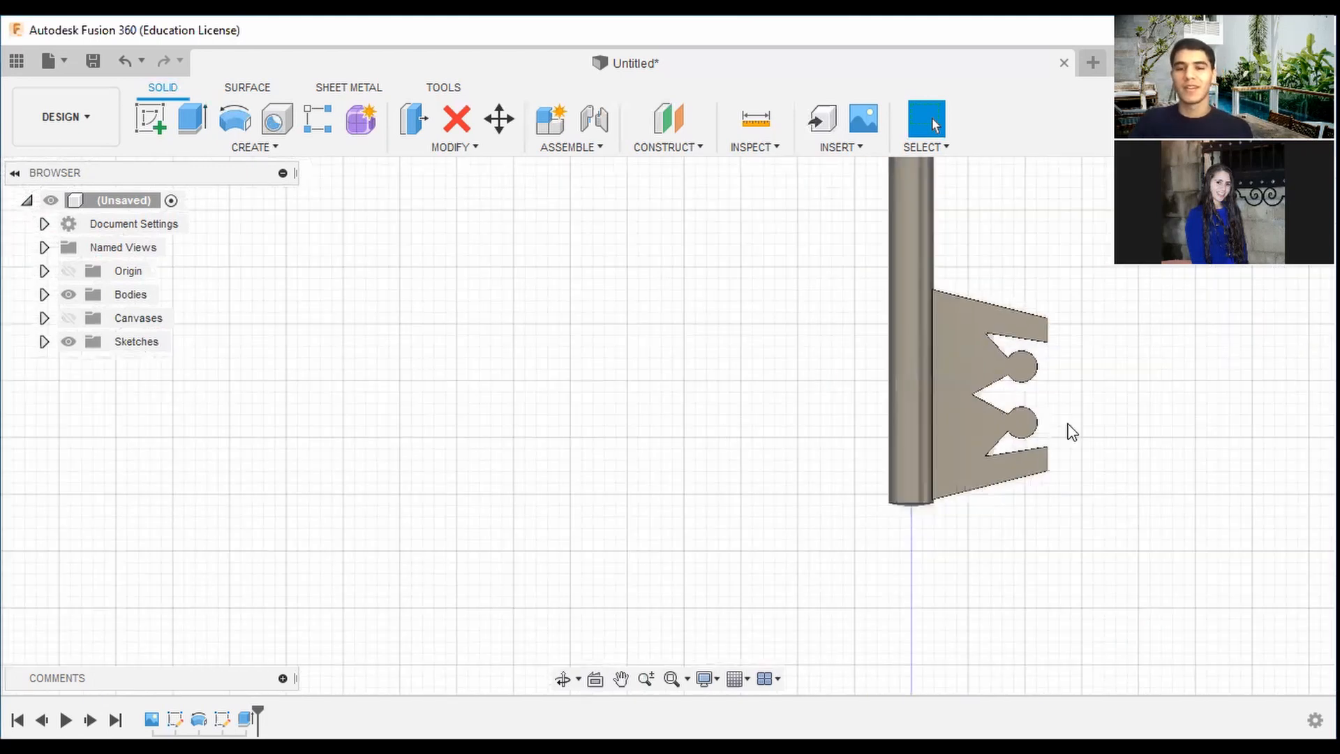
Show the reference canvases and the origin again, with the yellow hand guard area in view
{"action": "middle_click_drag", "start_coordinate": [1290, 176], "coordinate": [963, 356]}
{"action": "left_click", "coordinate": [1286, 244]}
{"action": "scroll", "coordinate": [1218, 289], "scroll_direction": "down", "scroll_amount": 2}
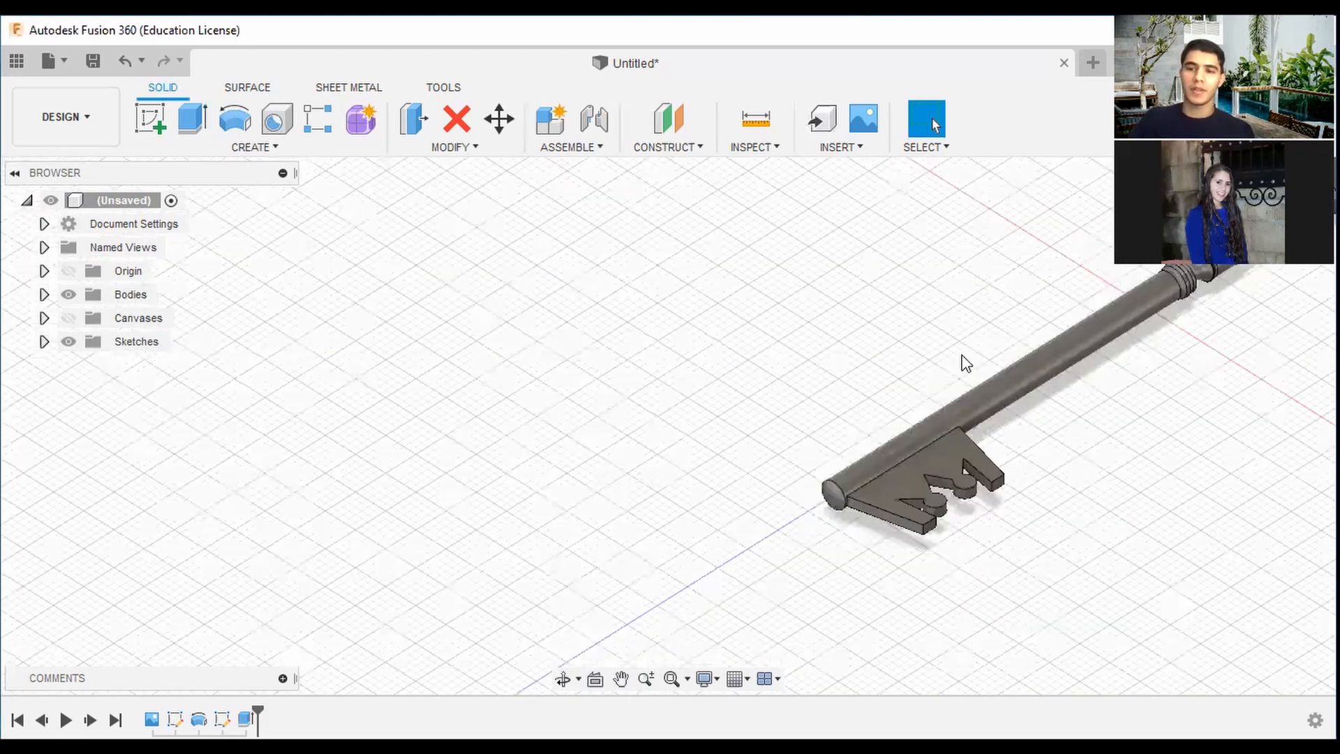
{"action": "left_click", "coordinate": [69, 319]}
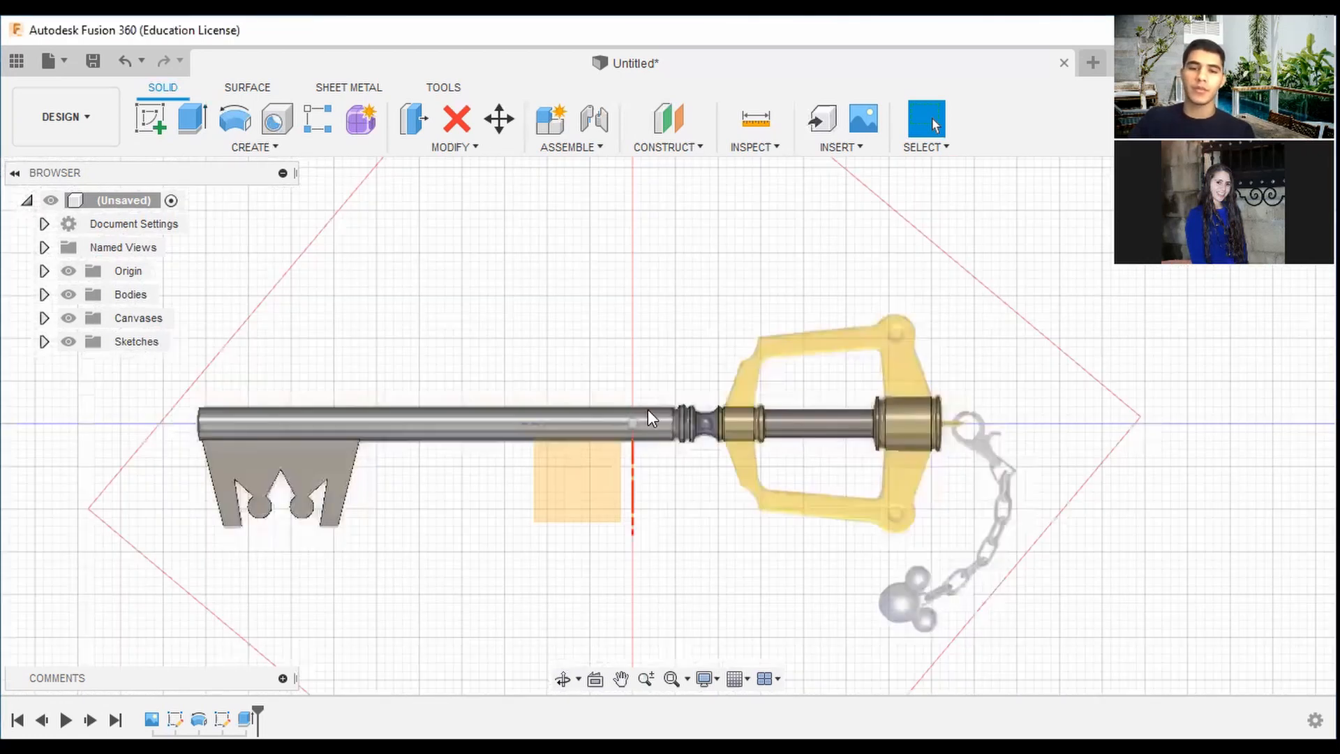
{"action": "scroll", "coordinate": [718, 333], "scroll_direction": "up", "scroll_amount": 3}
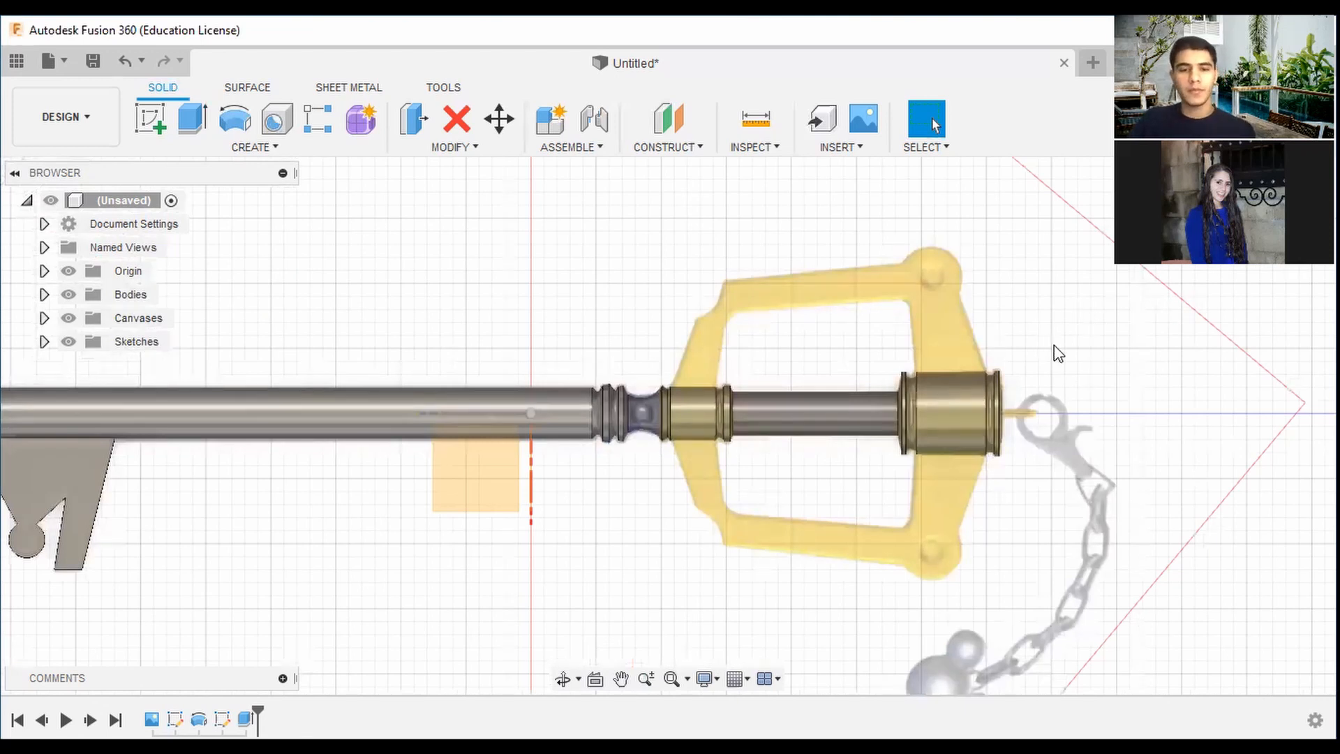
{"action": "middle_click_drag", "start_coordinate": [1135, 339], "coordinate": [1213, 333]}
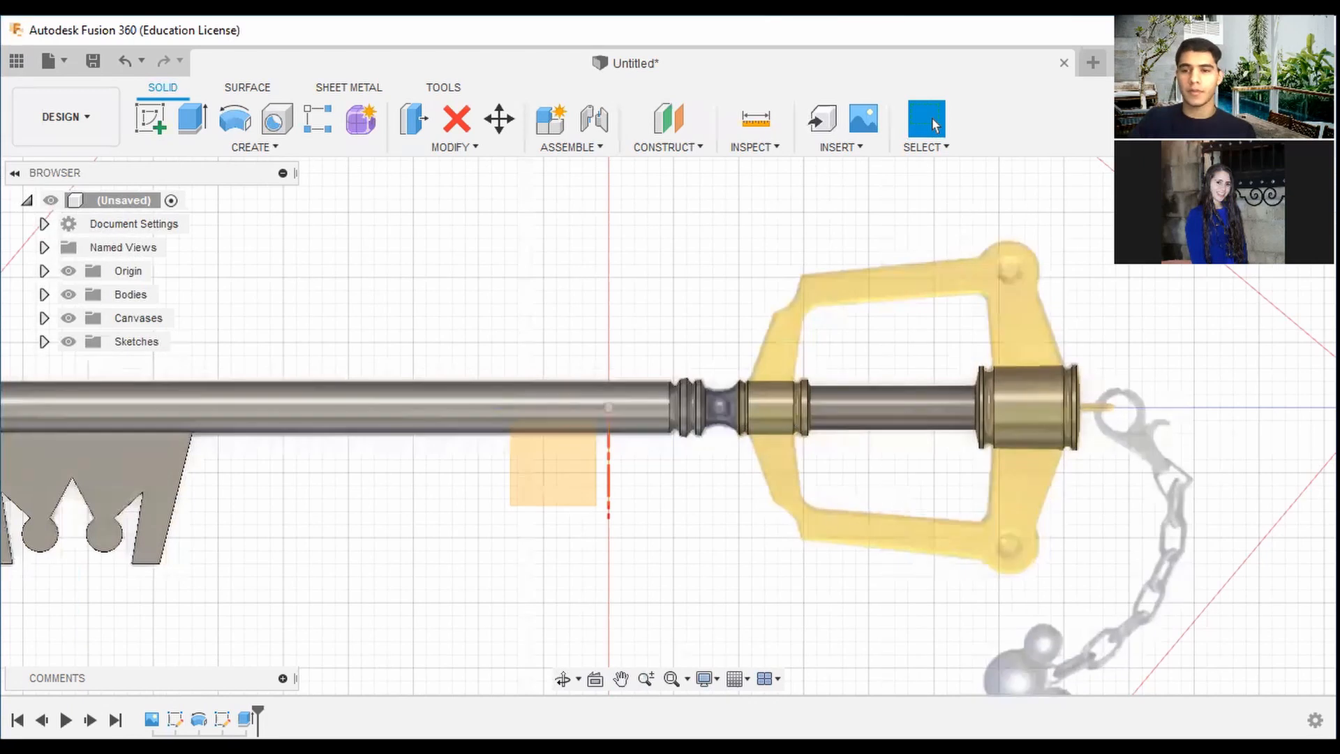
{"action": "mouse_move", "coordinate": [1057, 355]}
{"action": "middle_mouse_down", "text": "shift"}
{"action": "mouse_move", "coordinate": [1056, 224]}
{"action": "mouse_move", "coordinate": [1062, 330]}
{"action": "middle_mouse_up", "text": "shift"}
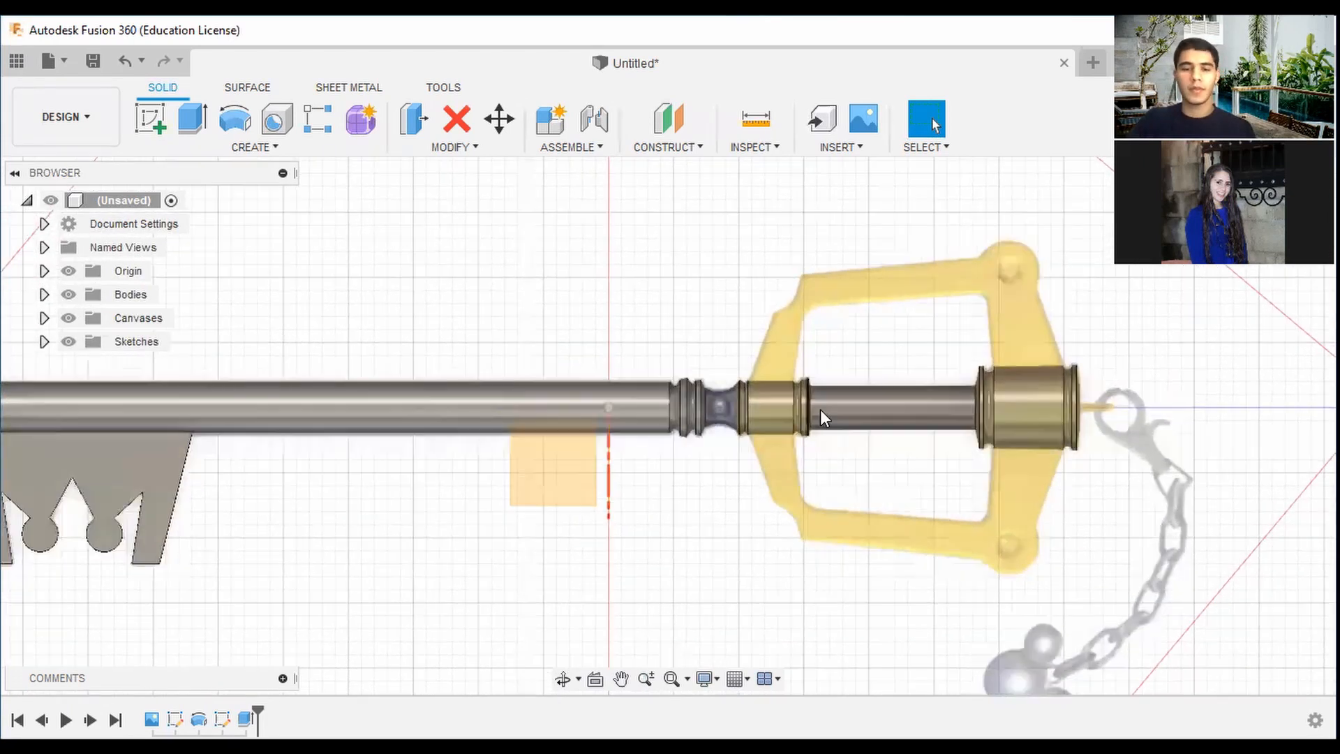
Start a new sketch for the hand guard on the origin plane facing the view, parallel to the reference canvas
{"action": "left_click", "coordinate": [158, 129]}
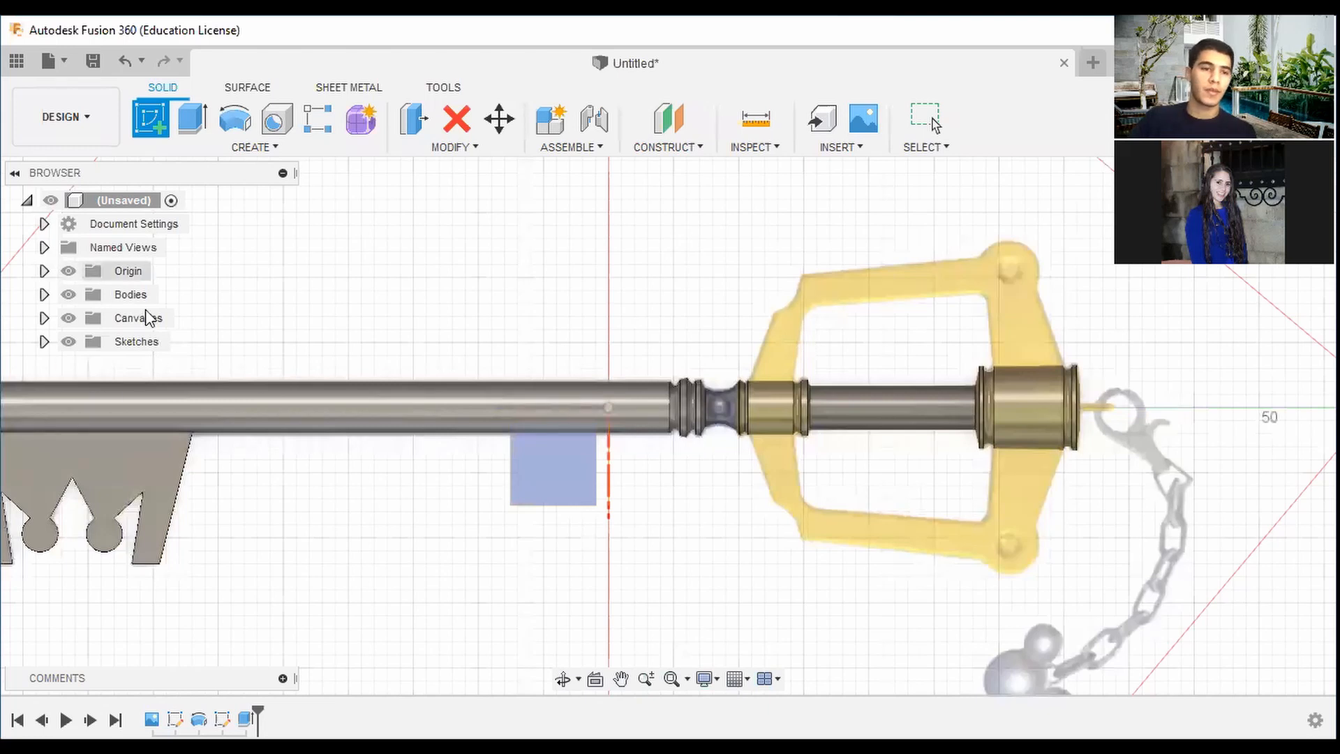
{"action": "scroll", "coordinate": [974, 330], "scroll_direction": "down", "scroll_amount": 2}
{"action": "left_click", "coordinate": [676, 444]}
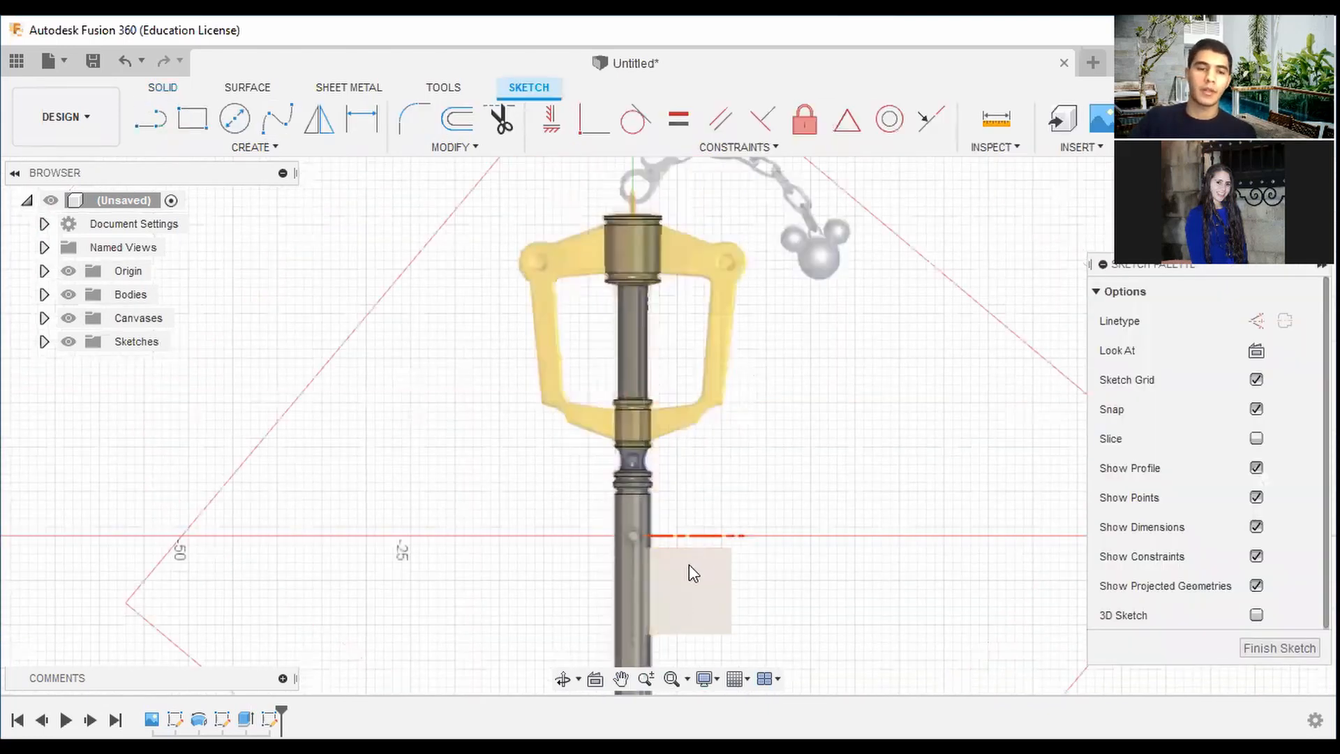
{"action": "middle_click_drag", "start_coordinate": [668, 426], "coordinate": [631, 342], "text": "shift"}
{"action": "mouse_move", "coordinate": [673, 474]}
{"action": "middle_mouse_down", "text": "shift"}
{"action": "mouse_move", "coordinate": [606, 408]}
{"action": "mouse_move", "coordinate": [701, 516]}
{"action": "middle_mouse_up", "text": "shift"}
{"action": "mouse_move", "coordinate": [756, 318]}
{"action": "middle_mouse_down"}
{"action": "mouse_move", "coordinate": [858, 414]}
{"action": "mouse_move", "coordinate": [796, 324]}
{"action": "middle_mouse_up"}
{"action": "scroll", "coordinate": [654, 311], "scroll_direction": "up", "scroll_amount": 2}
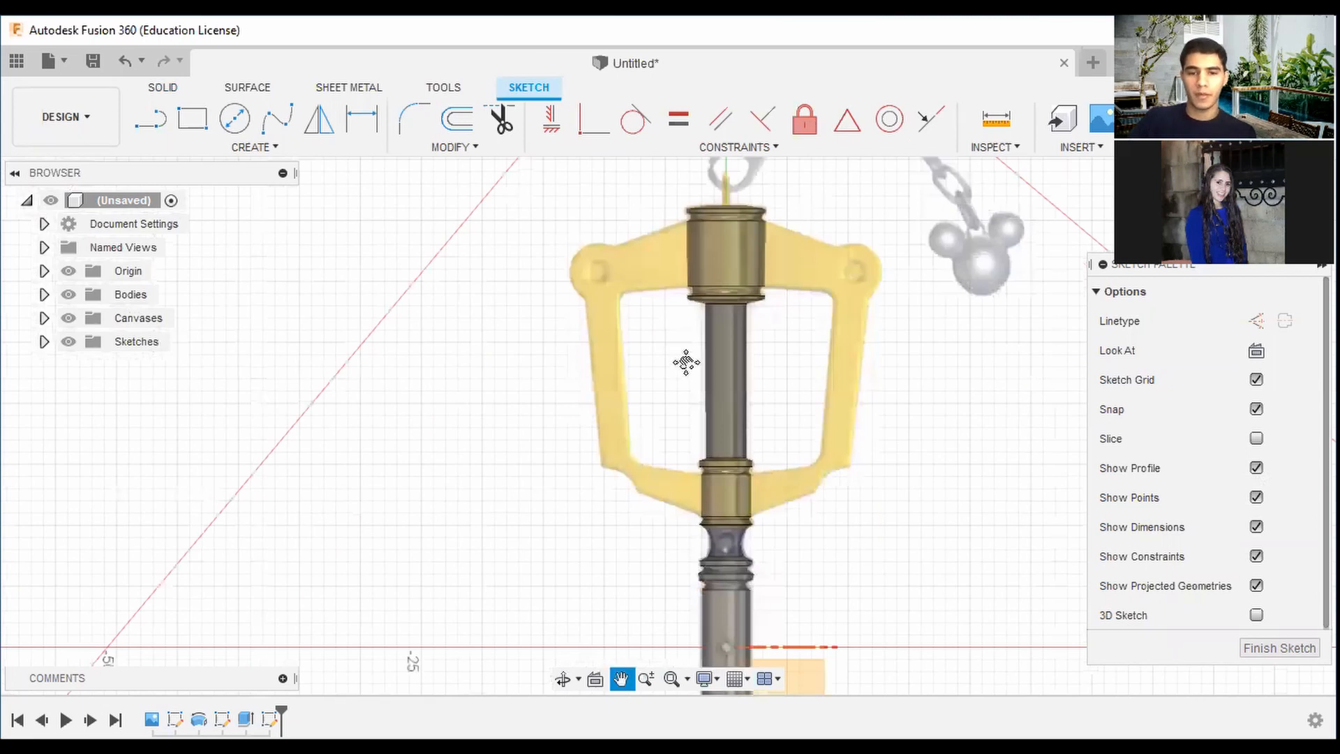
{"action": "middle_click_drag", "start_coordinate": [681, 341], "coordinate": [690, 362]}
{"action": "scroll", "coordinate": [688, 361], "scroll_direction": "up", "scroll_amount": 1}
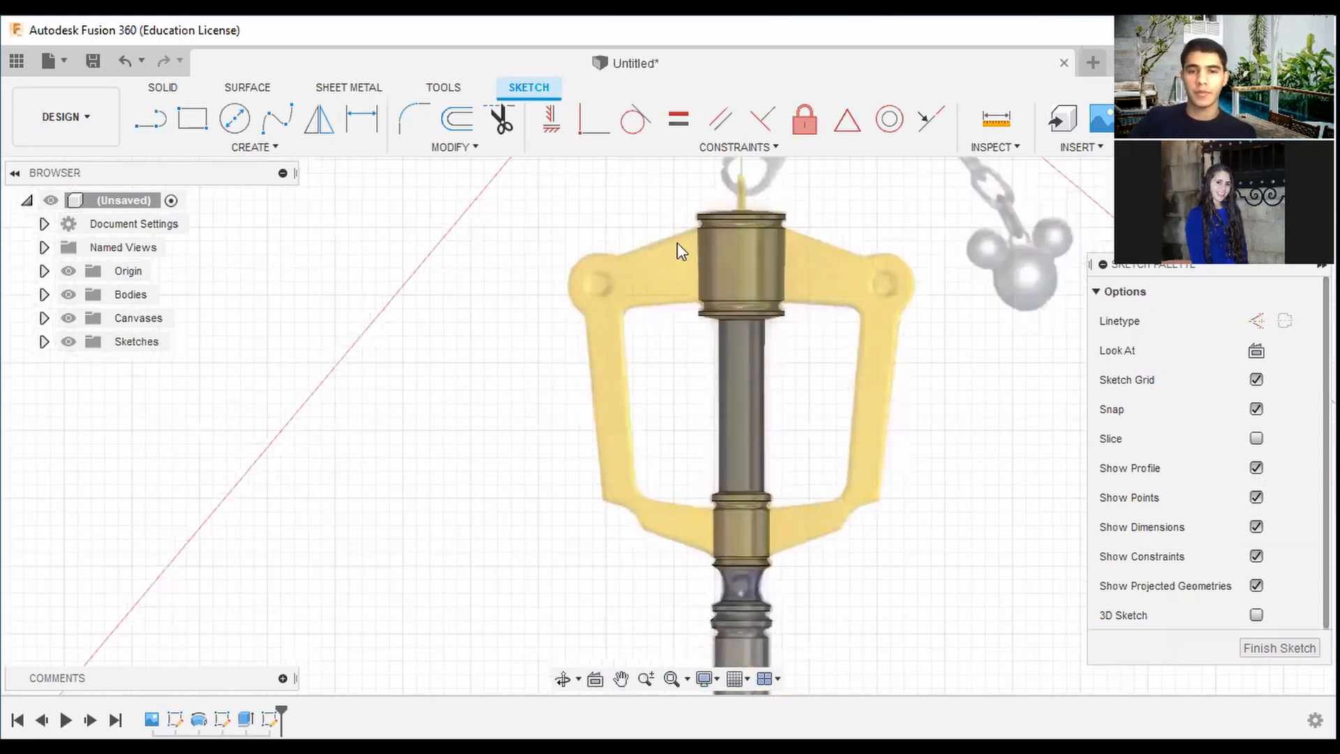
Start a line for the guard outline where its upper sloping edge meets the large collar
{"action": "left_click", "coordinate": [150, 119]}
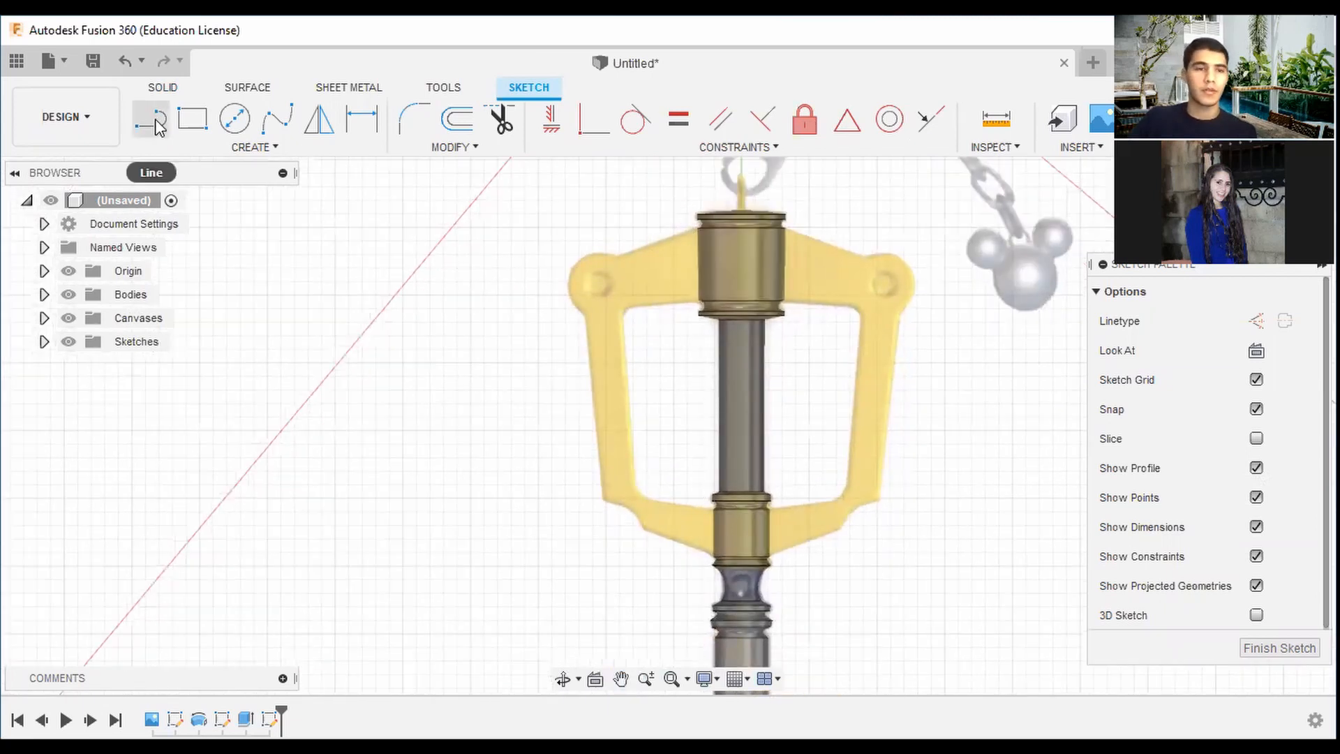
{"action": "scroll", "coordinate": [738, 235], "scroll_direction": "up", "scroll_amount": 4}
{"action": "scroll", "coordinate": [698, 223], "scroll_direction": "up", "scroll_amount": 5}
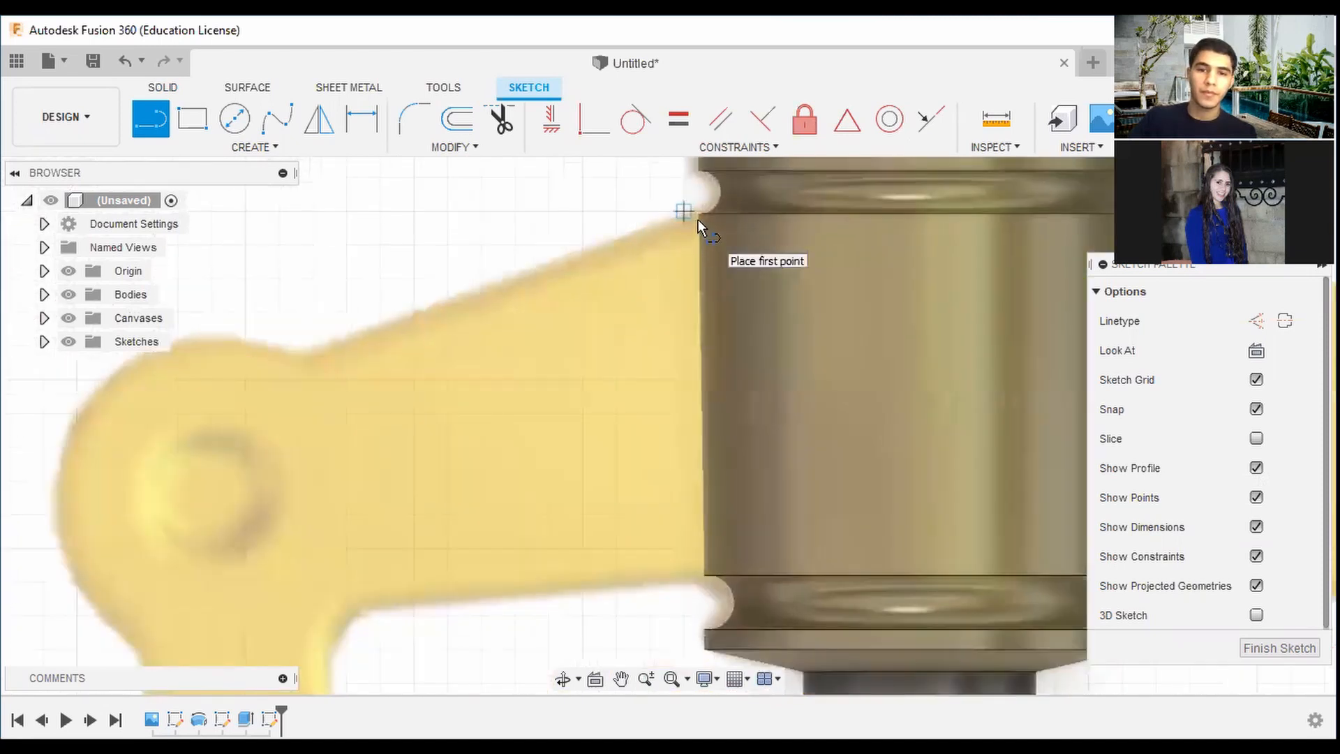